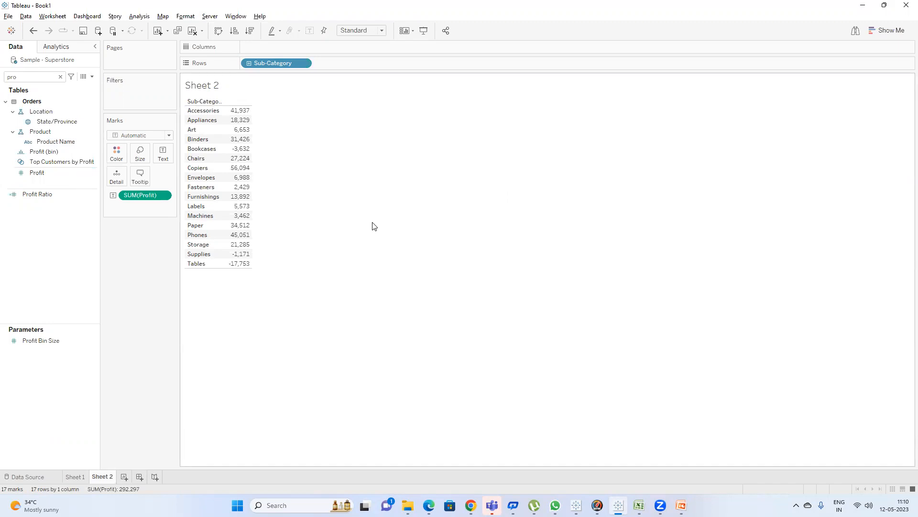
Turn the profit by sub-category table into a horizontal bar chart sorted by profit in descending order.
{"action": "left_click", "coordinate": [875, 30]}
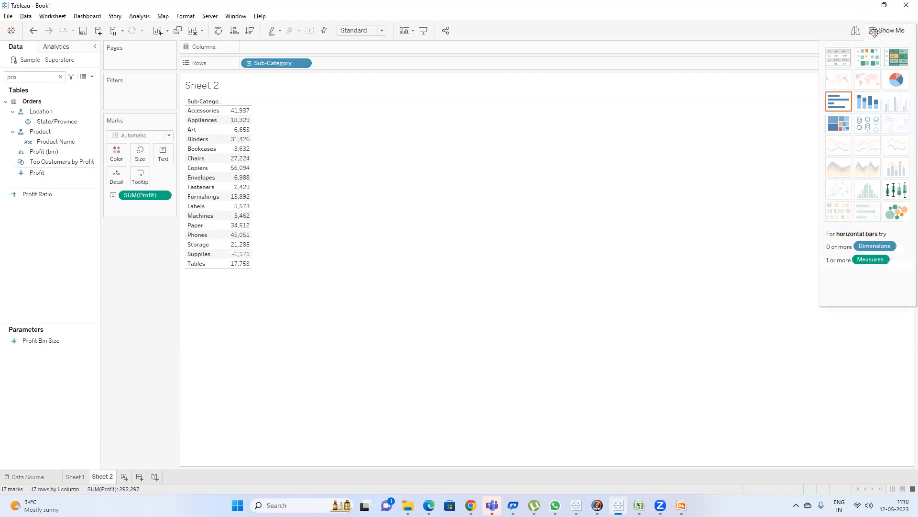
{"action": "left_click", "coordinate": [840, 101]}
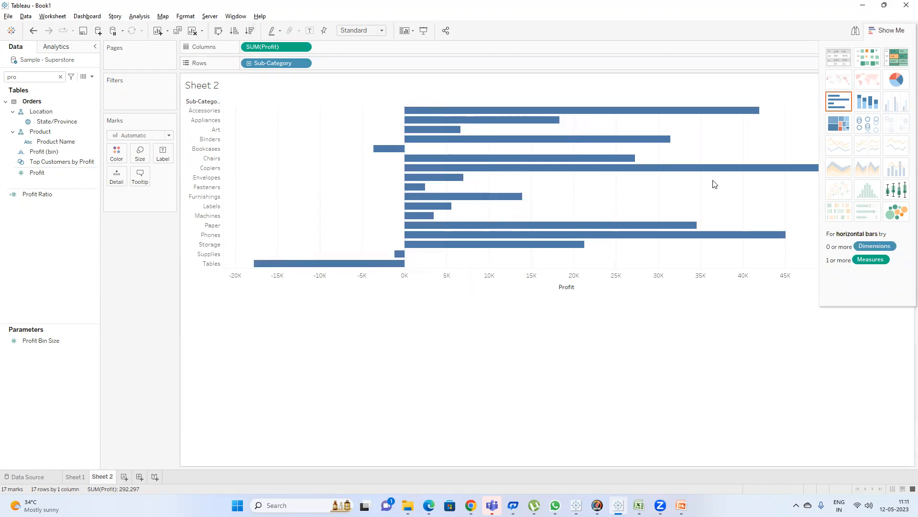
{"action": "left_click", "coordinate": [248, 32]}
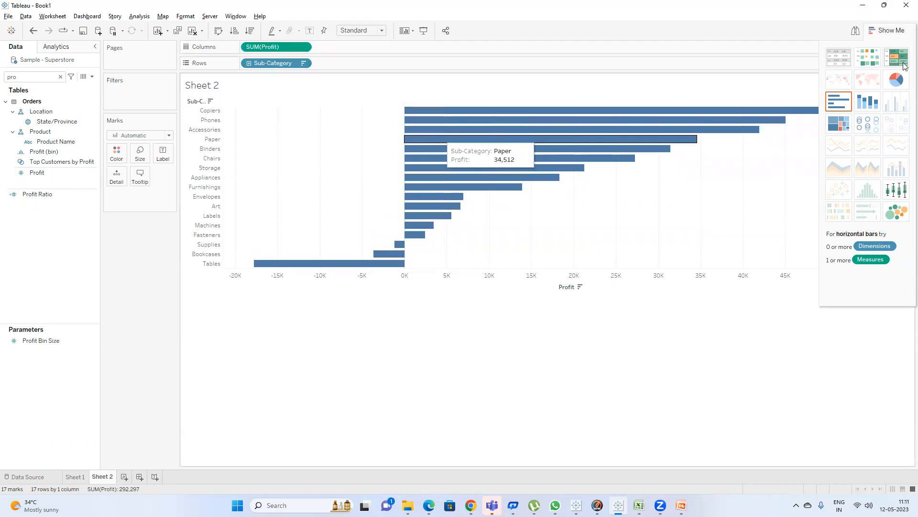
{"action": "left_click", "coordinate": [887, 30]}
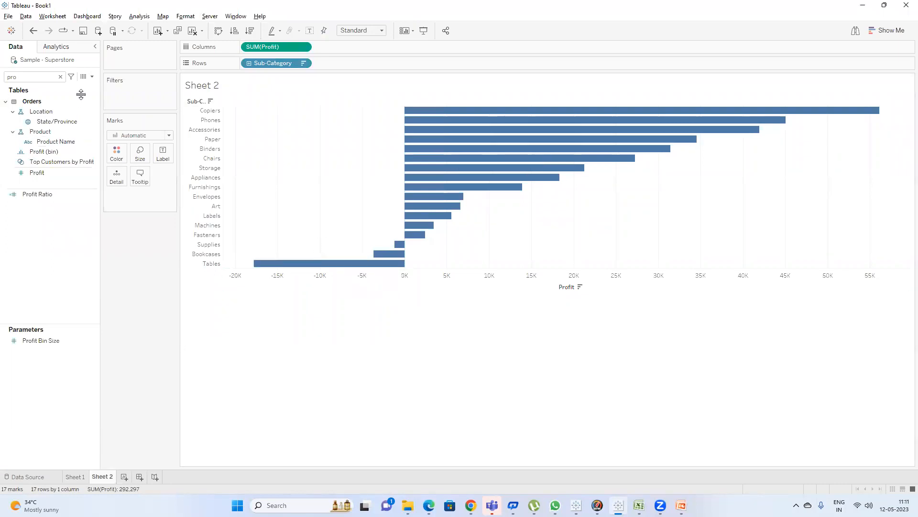
Create a calculated field with the formula if SUM([Profit])>0 then 'Profitable' ELSE 'Non-Profitable' END.
{"action": "left_click", "coordinate": [92, 77]}
{"action": "left_click", "coordinate": [116, 125]}
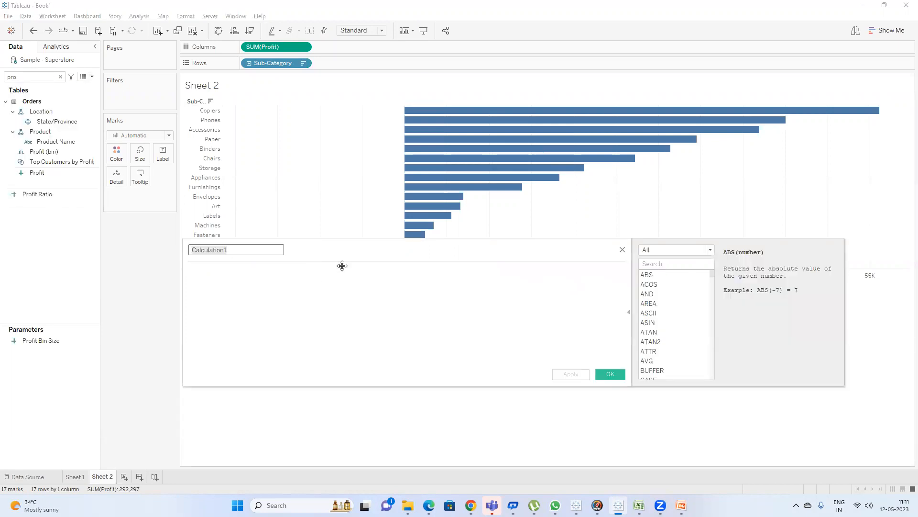
{"action": "left_click", "coordinate": [627, 324]}
{"action": "left_click_drag", "start_coordinate": [389, 264], "coordinate": [416, 289]}
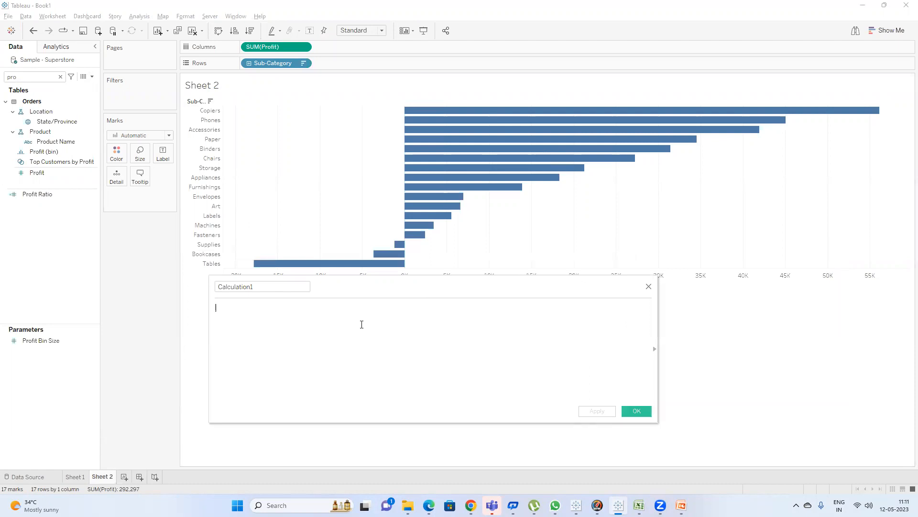
{"action": "type", "text": "if sum"}
{"action": "key", "text": "Return"}
{"action": "type", "text": "prof"}
{"action": "key", "text": "Return"}
{"action": "type", "text": ">0 then"}
{"action": "type", "text": " '"}
{"action": "type", "text": "Profitable'"}
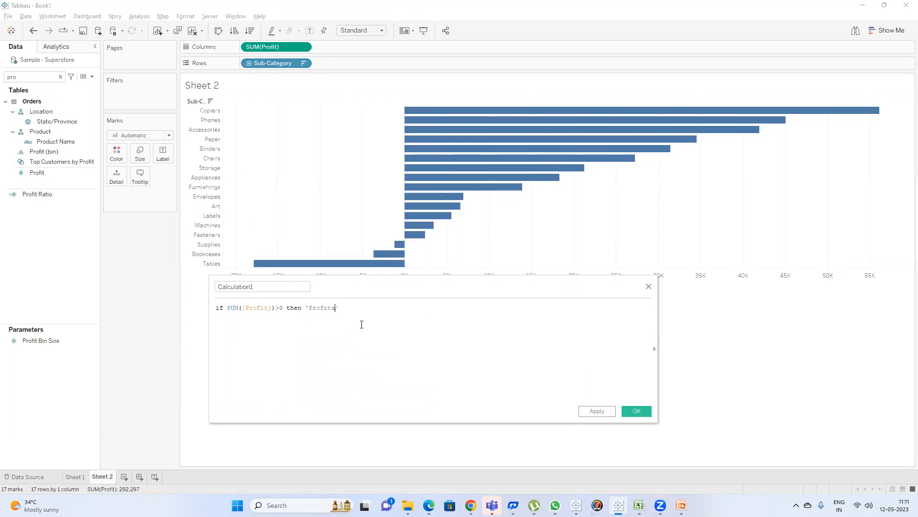
{"action": "type", "text": " ELSE "}
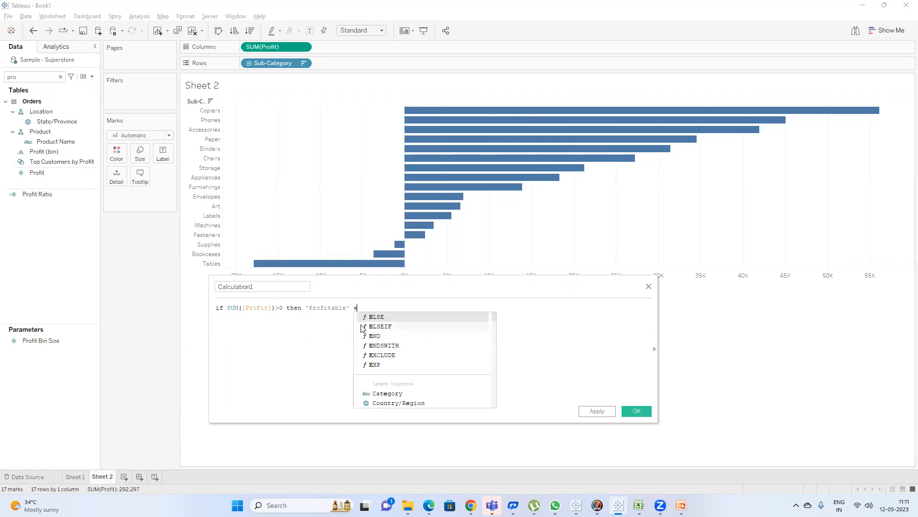
{"action": "type", "text": "'No"}
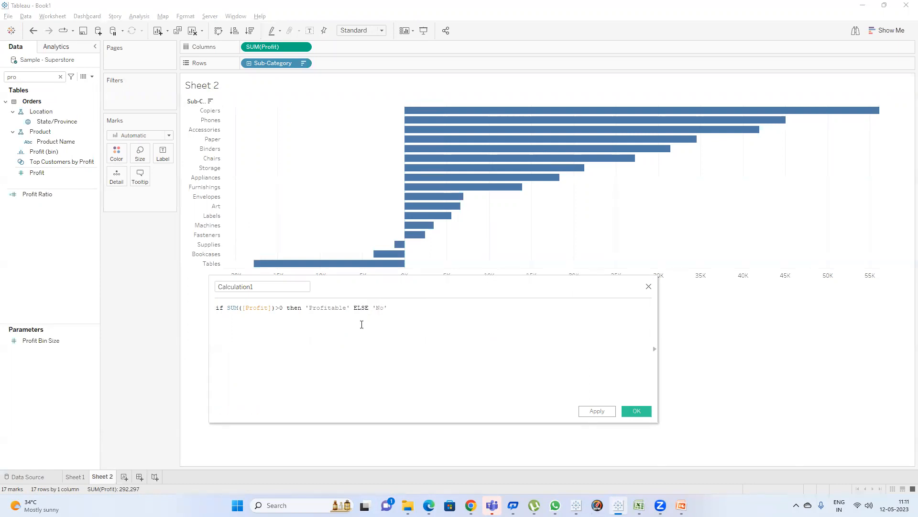
{"action": "type", "text": "n-Pr"}
{"action": "key", "text": "BackSpace"}
{"action": "key", "text": "BackSpace"}
{"action": "type", "text": "ofitab"}
{"action": "type", "text": "l"}
{"action": "type", "text": "e"}
{"action": "type", "text": " ,"}
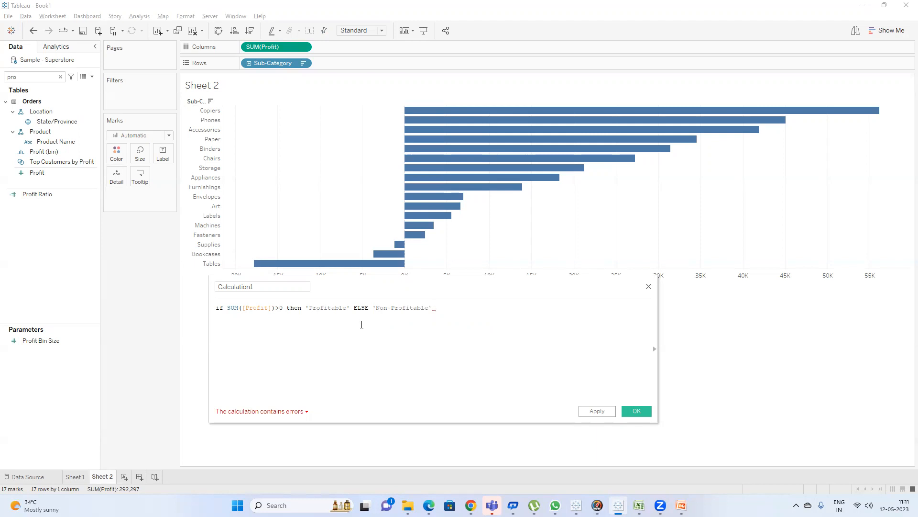
{"action": "type", "text": "en"}
{"action": "key", "text": "Return"}
Name the calculated field Color Condition and save it.
{"action": "left_click", "coordinate": [258, 287]}
{"action": "key", "text": "ctrl+a"}
{"action": "type", "text": "Colo"}
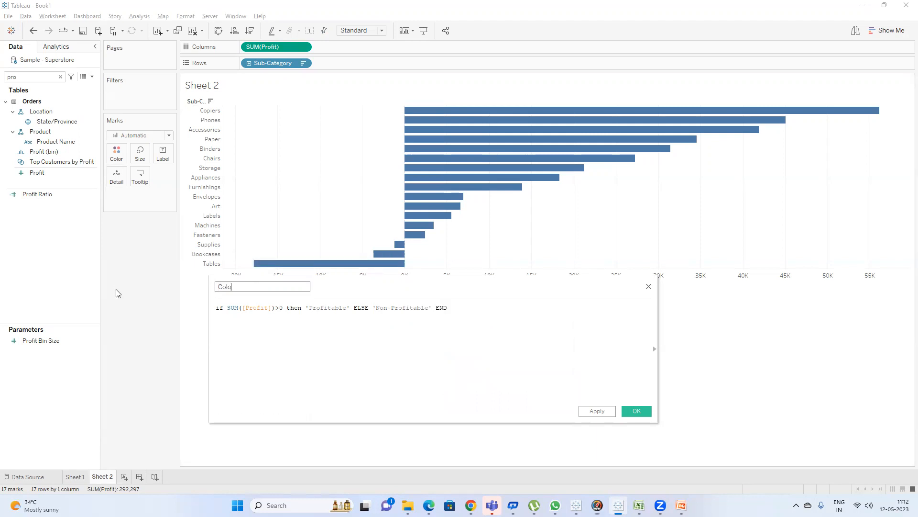
{"action": "type", "text": "r Condition"}
{"action": "left_click", "coordinate": [636, 411]}
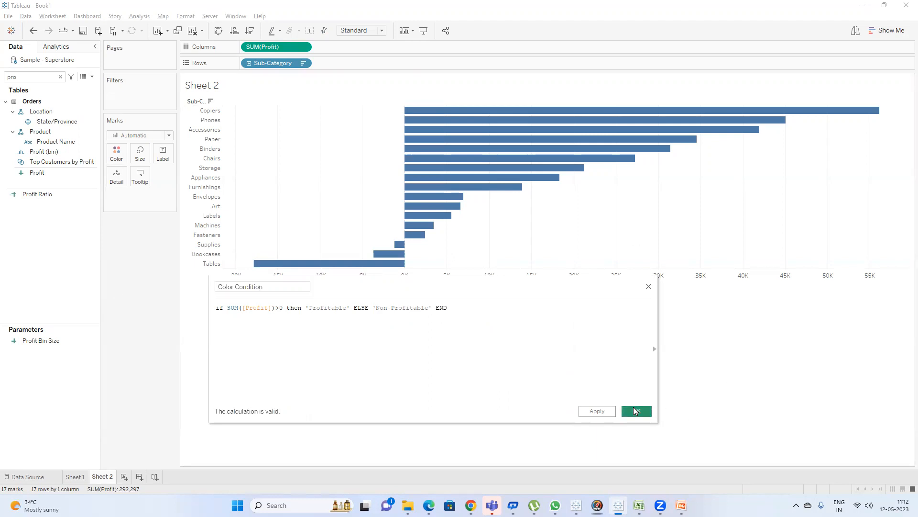
Find the Color Condition field and place it on the bars' colour.
{"action": "left_click", "coordinate": [38, 80]}
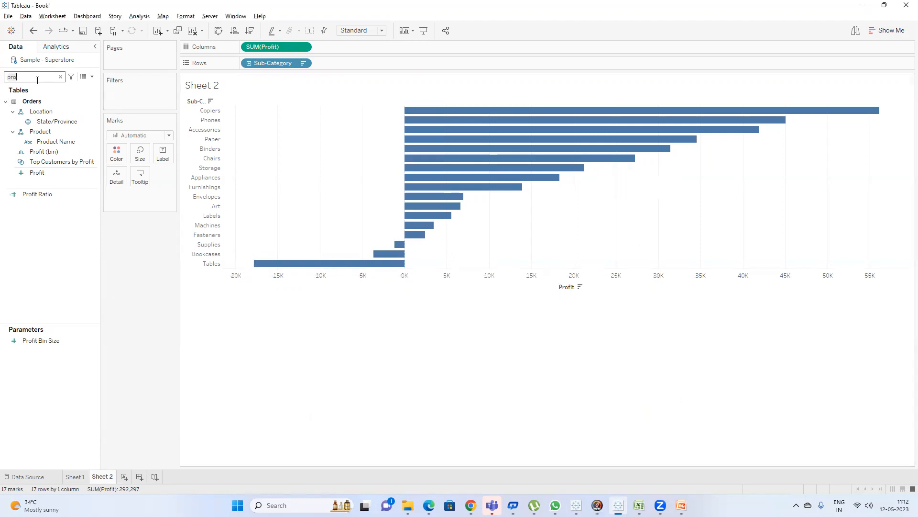
{"action": "key", "text": "ctrl+a"}
{"action": "type", "text": "col"}
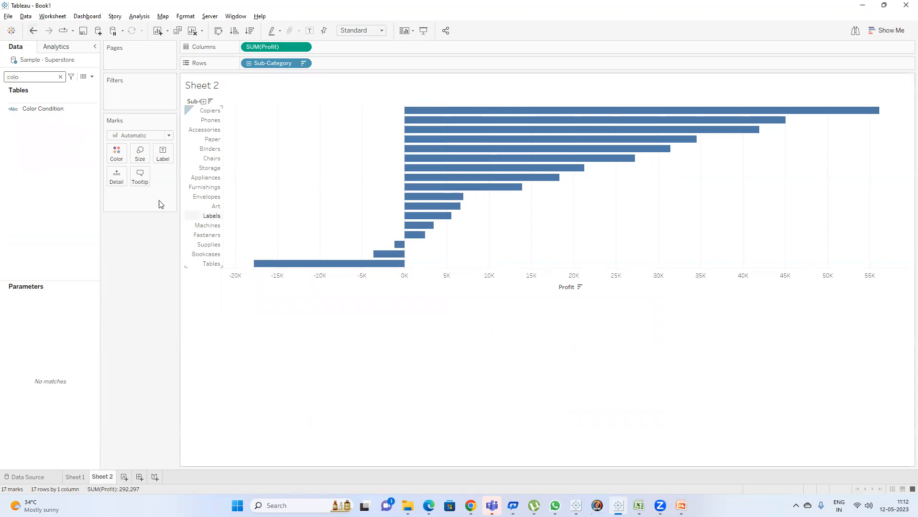
{"action": "left_click_drag", "start_coordinate": [35, 109], "coordinate": [117, 156]}
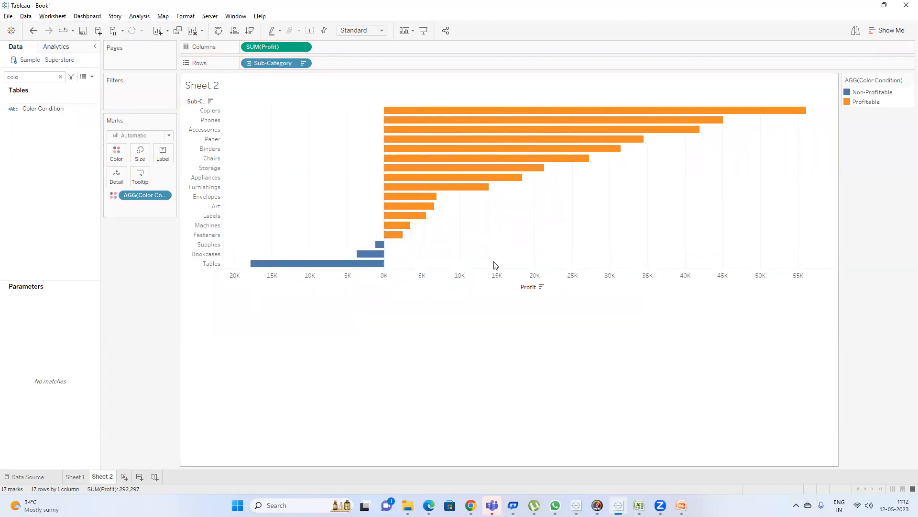
Open the colour editor for the Color Condition legend.
{"action": "left_click", "coordinate": [865, 103]}
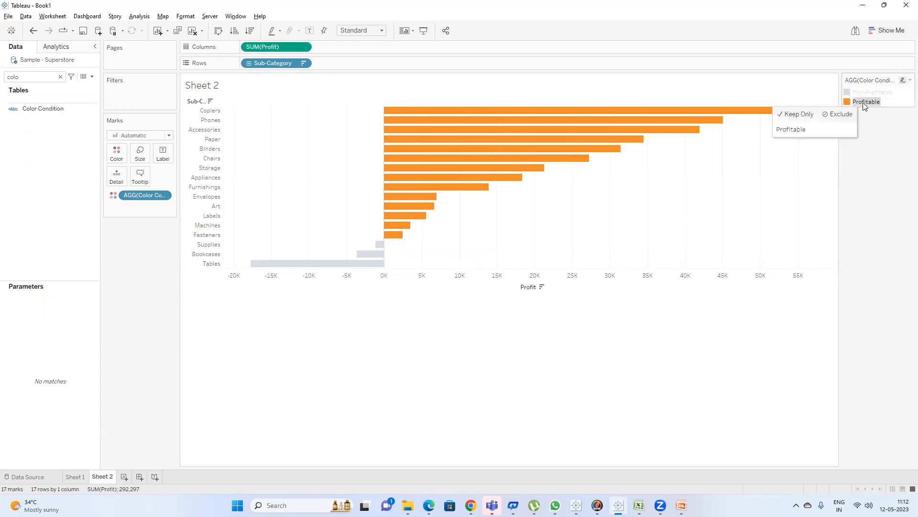
{"action": "double_click", "coordinate": [865, 102]}
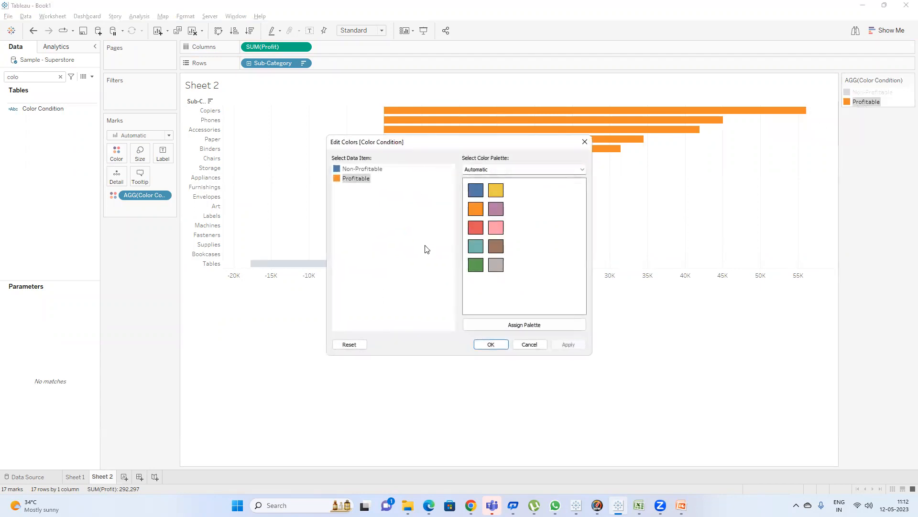
Switch to Notepad and jot down the colours Red, Green and Orange.
{"action": "key", "text": "super"}
{"action": "type", "text": "notepad"}
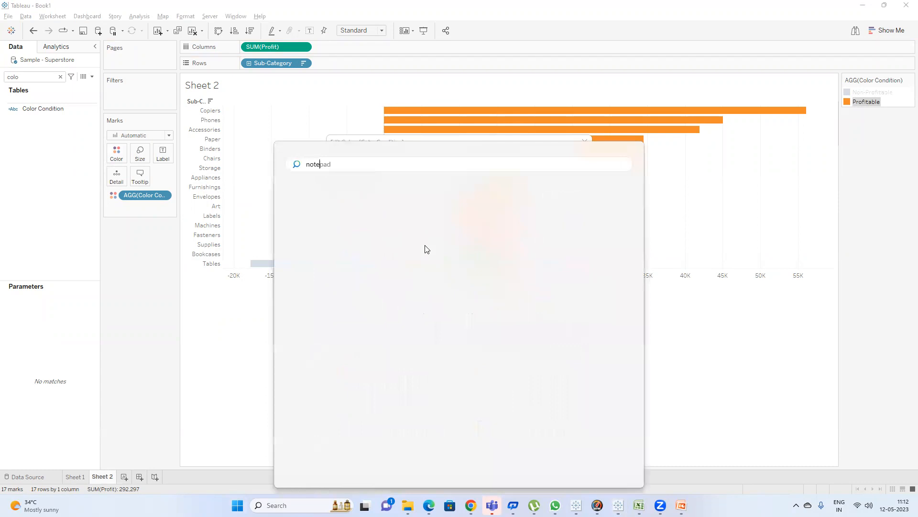
{"action": "left_click", "coordinate": [427, 248]}
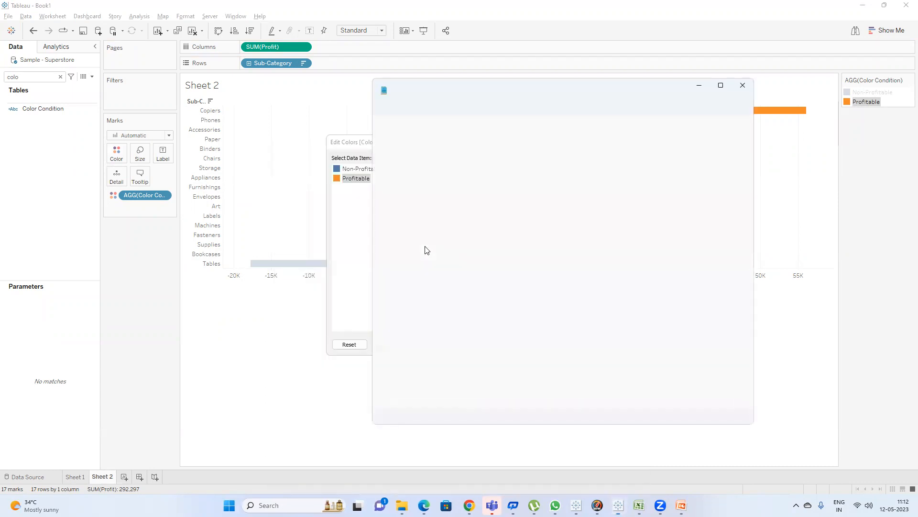
{"action": "type", "text": "Red "}
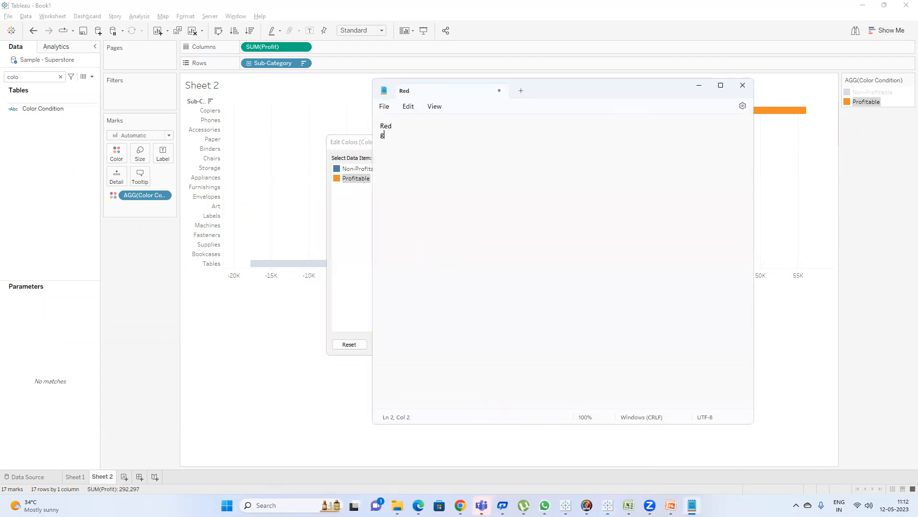
{"action": "type", "text": "Green"}
{"action": "key", "text": "Return"}
{"action": "type", "text": "Oragn"}
{"action": "key", "text": "BackSpace"}
{"action": "type", "text": "nge"}
{"action": "key", "text": "ctrl+a"}
Assign green to Profitable and red to Non-Profitable, then confirm the colour changes.
{"action": "left_click", "coordinate": [359, 140]}
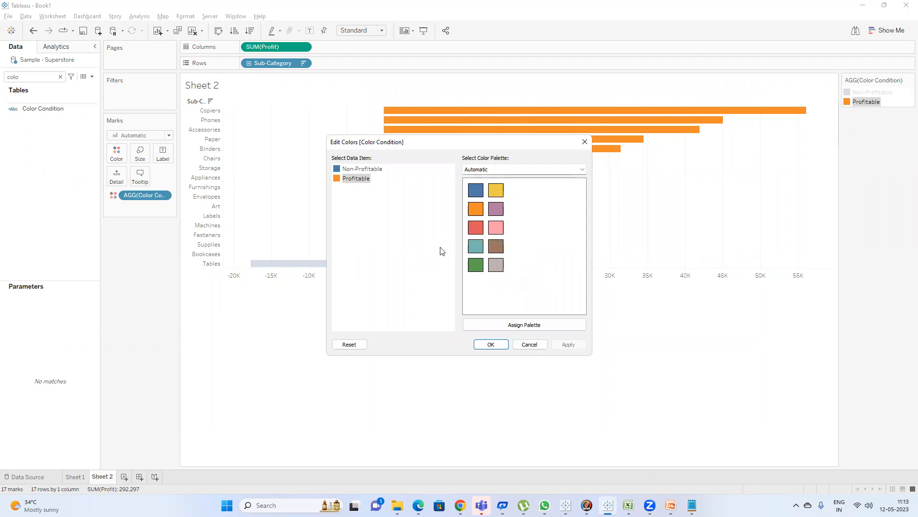
{"action": "left_click", "coordinate": [476, 264]}
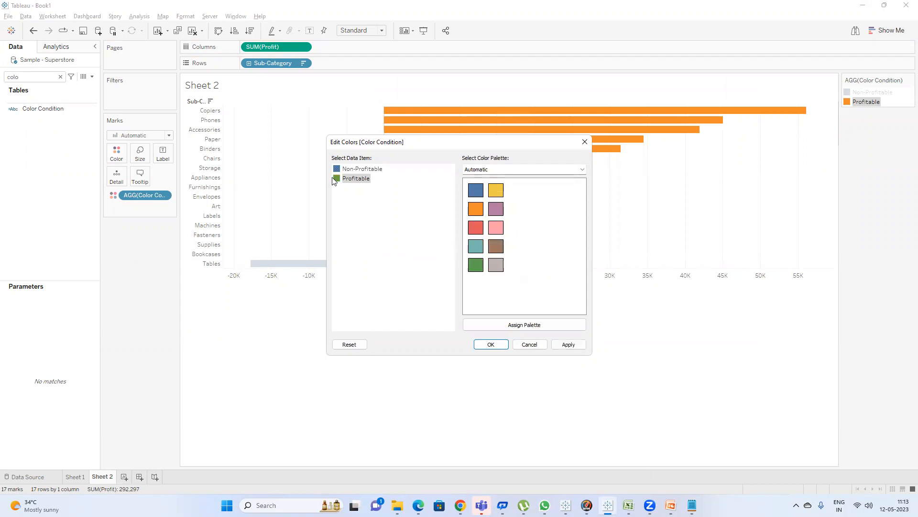
{"action": "left_click", "coordinate": [369, 170]}
{"action": "left_click", "coordinate": [475, 227]}
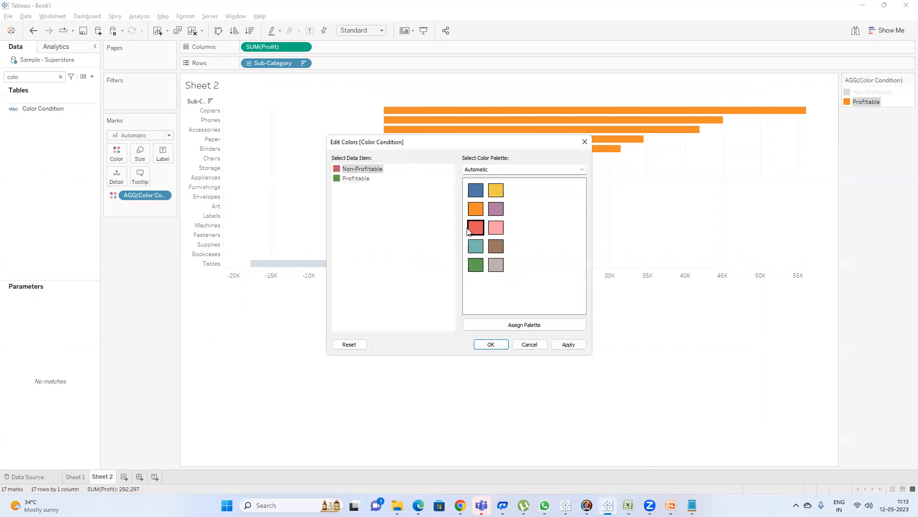
{"action": "left_click", "coordinate": [490, 345]}
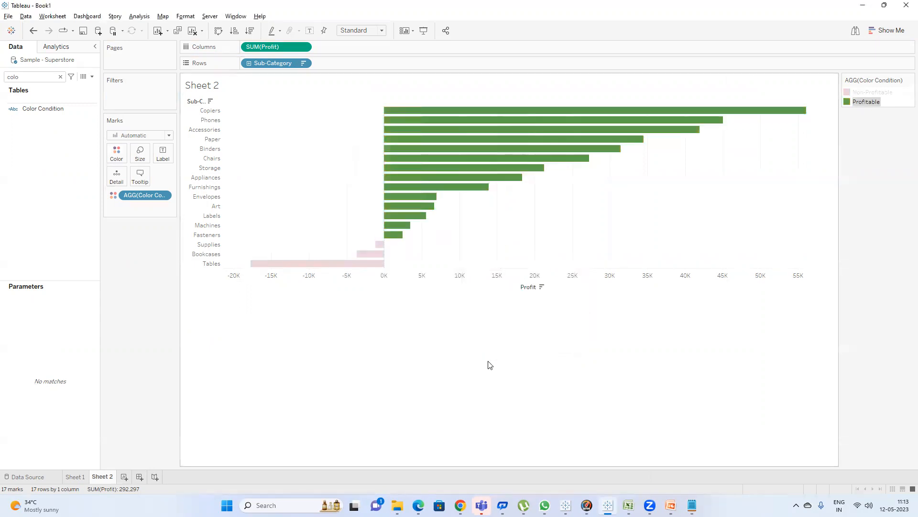
Open a new worksheet and add the Category field to the view.
{"action": "mouse_move", "coordinate": [437, 128]}
{"action": "mouse_move", "coordinate": [431, 153]}
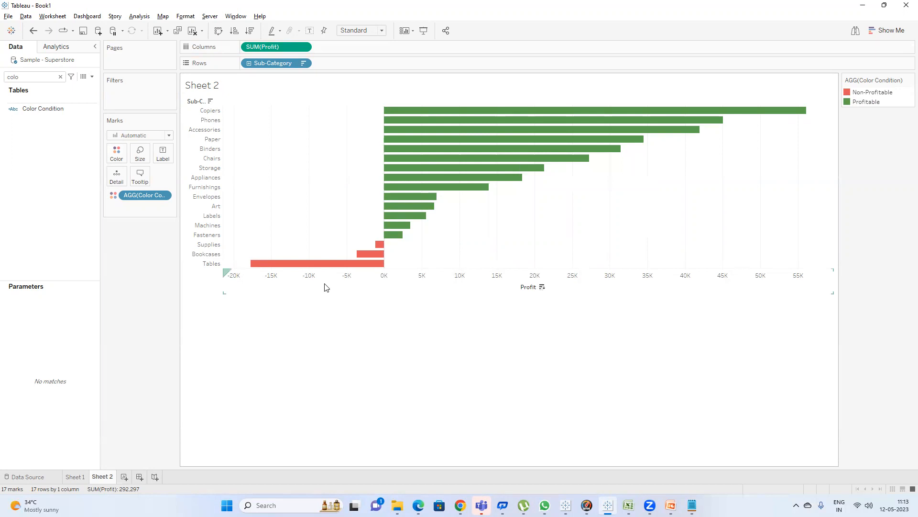
{"action": "mouse_move", "coordinate": [334, 267]}
{"action": "left_click", "coordinate": [126, 477]}
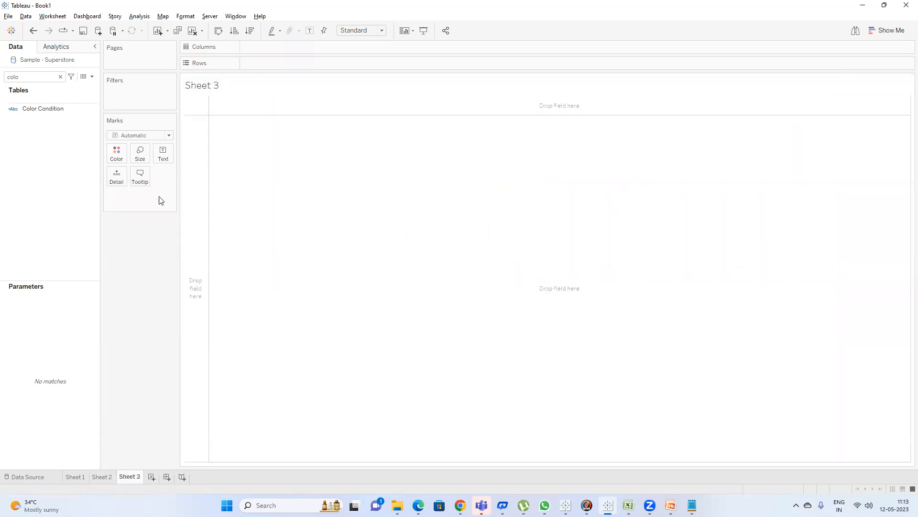
{"action": "left_click", "coordinate": [60, 77]}
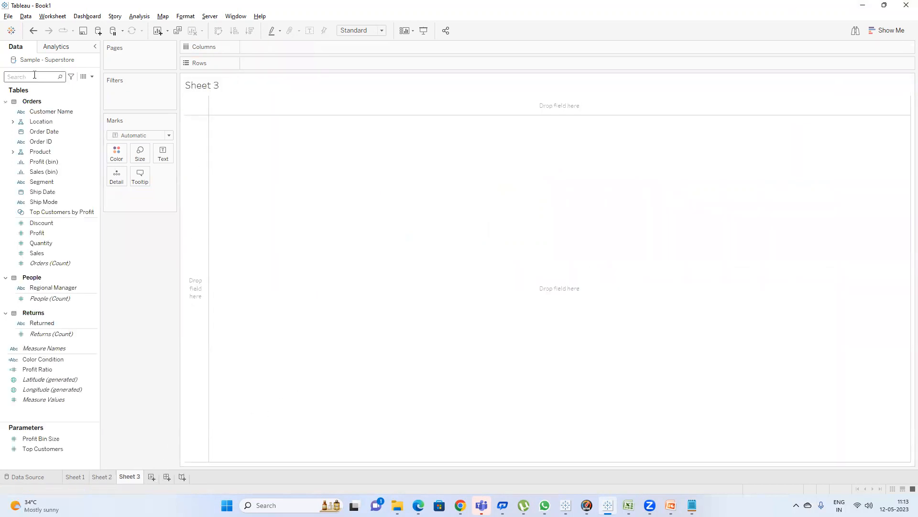
{"action": "type", "text": "ca"}
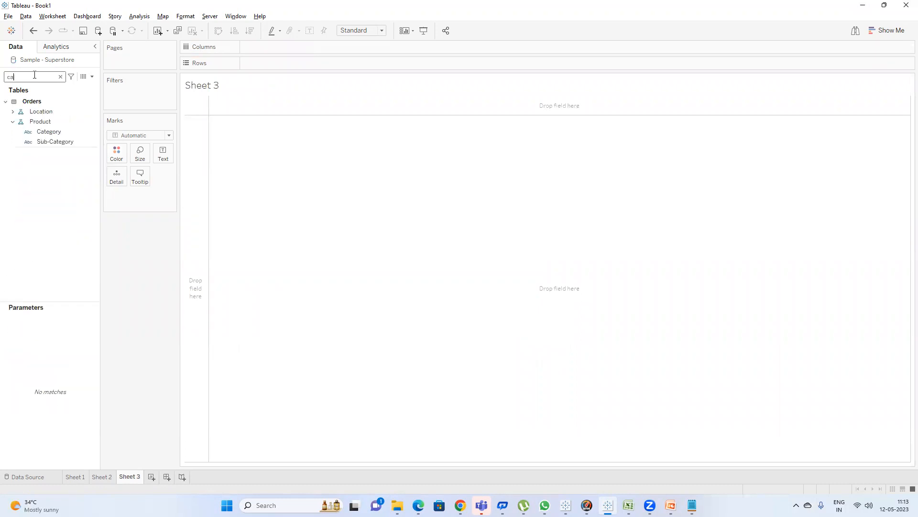
{"action": "double_click", "coordinate": [53, 131]}
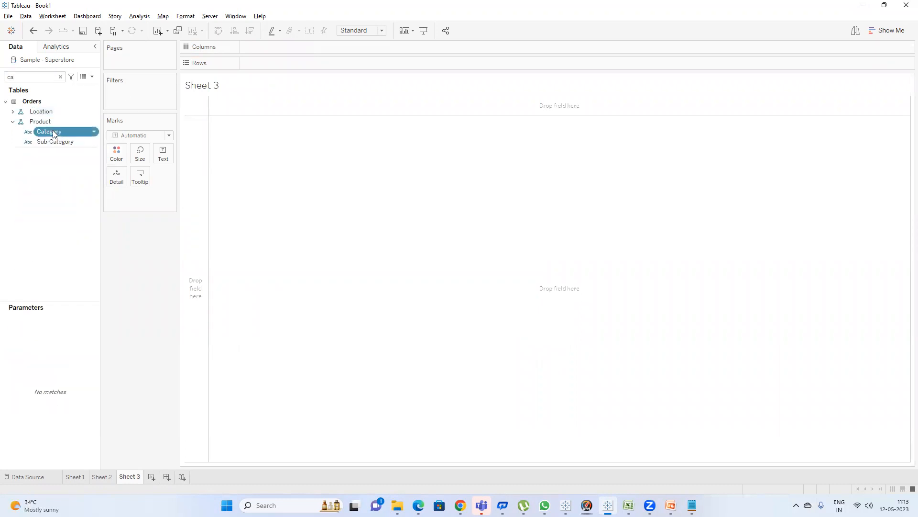
Search for the Sales field and add it to the view.
{"action": "double_click", "coordinate": [11, 77]}
{"action": "type", "text": "sa"}
{"action": "left_click", "coordinate": [46, 122]}
{"action": "double_click", "coordinate": [46, 122]}
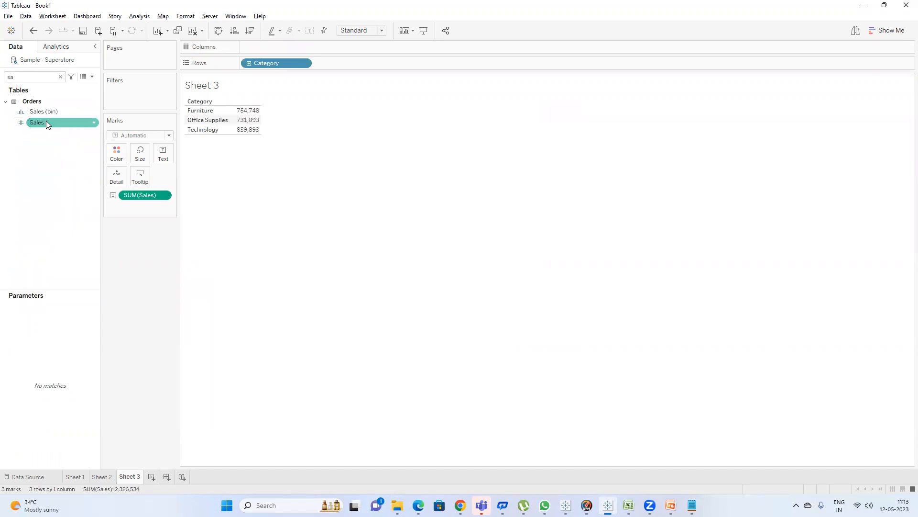
Show Sales by Category as a bar chart and swap the axes so the bars are vertical.
{"action": "left_click", "coordinate": [881, 30]}
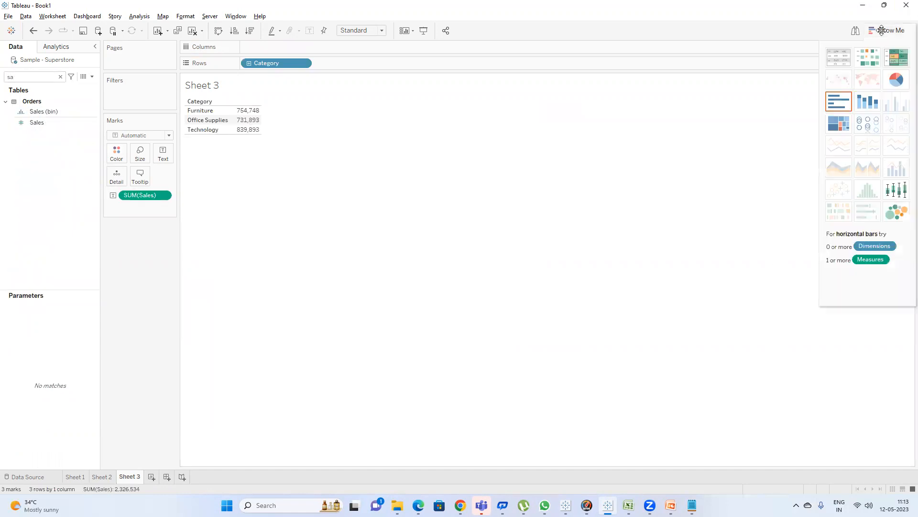
{"action": "left_click", "coordinate": [845, 105]}
{"action": "left_click", "coordinate": [886, 30]}
{"action": "left_click", "coordinate": [218, 30]}
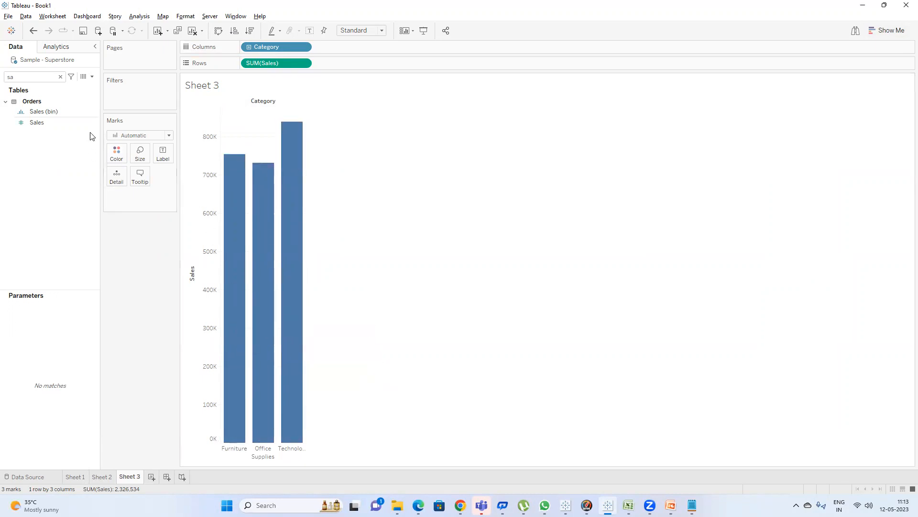
Find the Category field and place it on the bars' colour.
{"action": "left_click", "coordinate": [50, 80]}
{"action": "key", "text": "BackSpace"}
{"action": "key", "text": "BackSpace"}
{"action": "type", "text": "cat"}
{"action": "left_click_drag", "start_coordinate": [64, 134], "coordinate": [118, 150]}
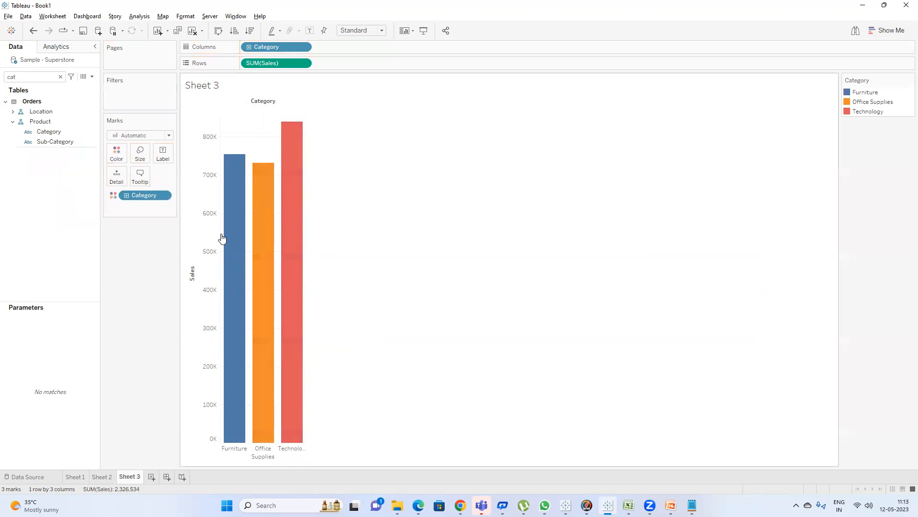
Recolour the categories, giving Technology purple and Office Supplies brown in the category colour editor.
{"action": "double_click", "coordinate": [867, 111]}
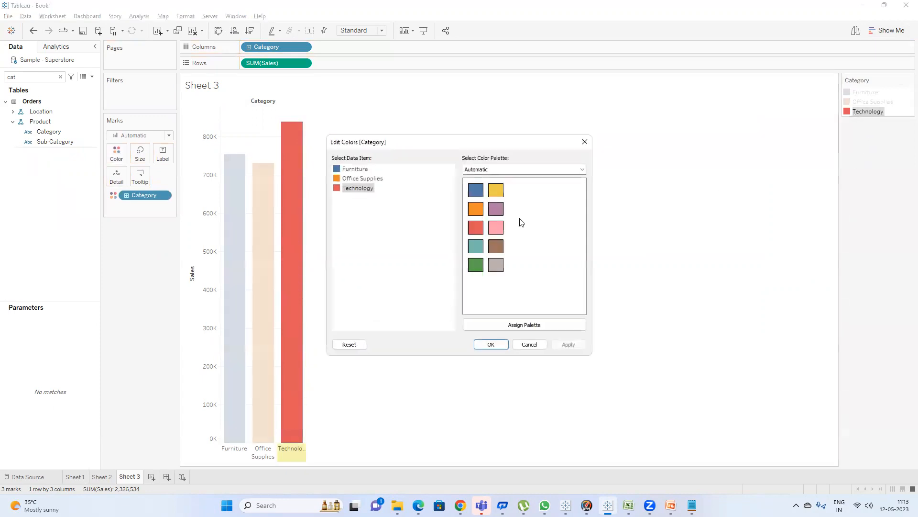
{"action": "left_click_drag", "start_coordinate": [440, 142], "coordinate": [635, 154]}
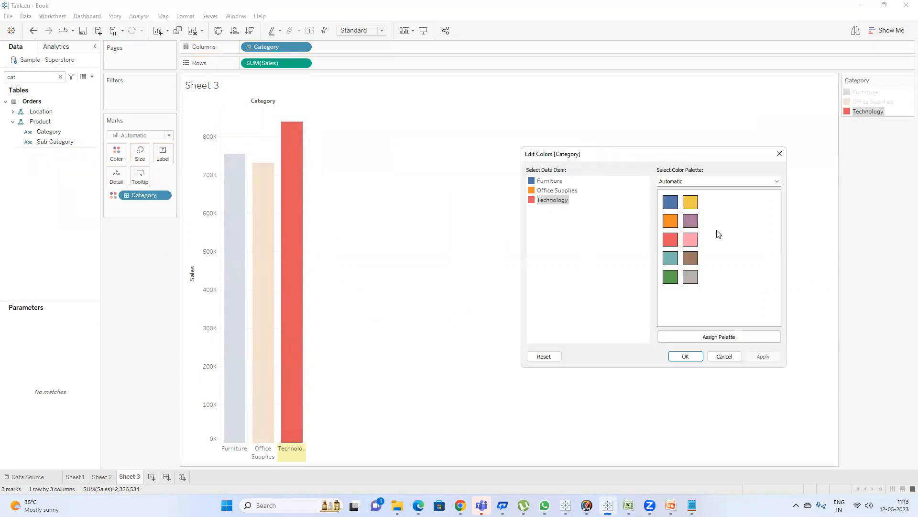
{"action": "left_click", "coordinate": [687, 220]}
{"action": "left_click", "coordinate": [555, 192]}
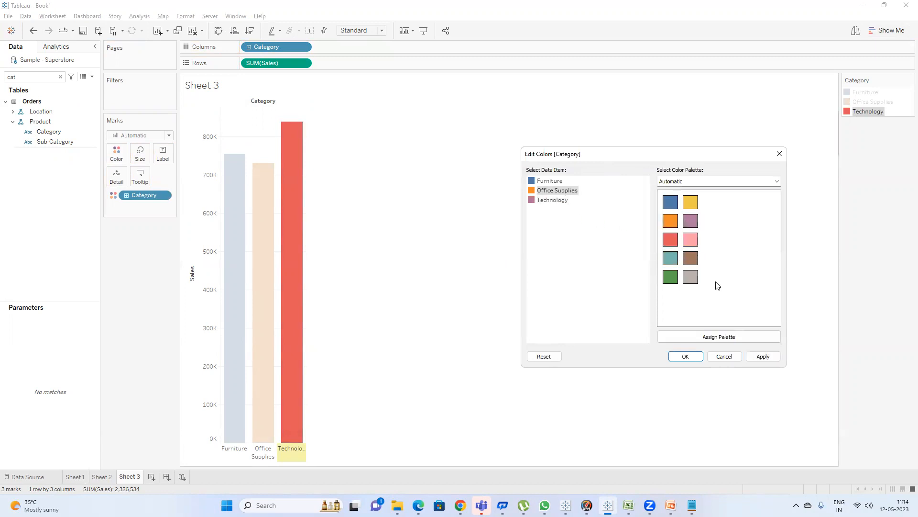
{"action": "left_click", "coordinate": [691, 258]}
{"action": "left_click", "coordinate": [687, 357]}
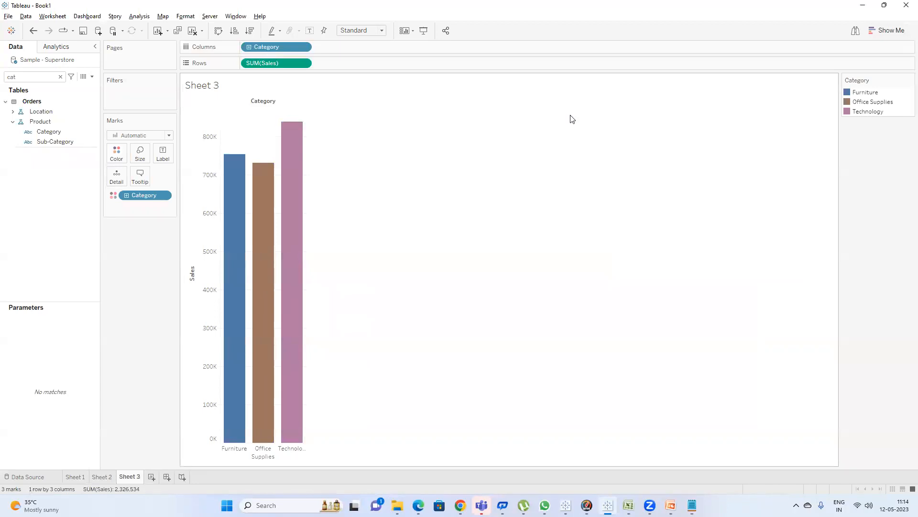
Widen the Sales by Category bars.
{"action": "mouse_move", "coordinate": [300, 234]}
{"action": "left_click_drag", "start_coordinate": [305, 237], "coordinate": [349, 238]}
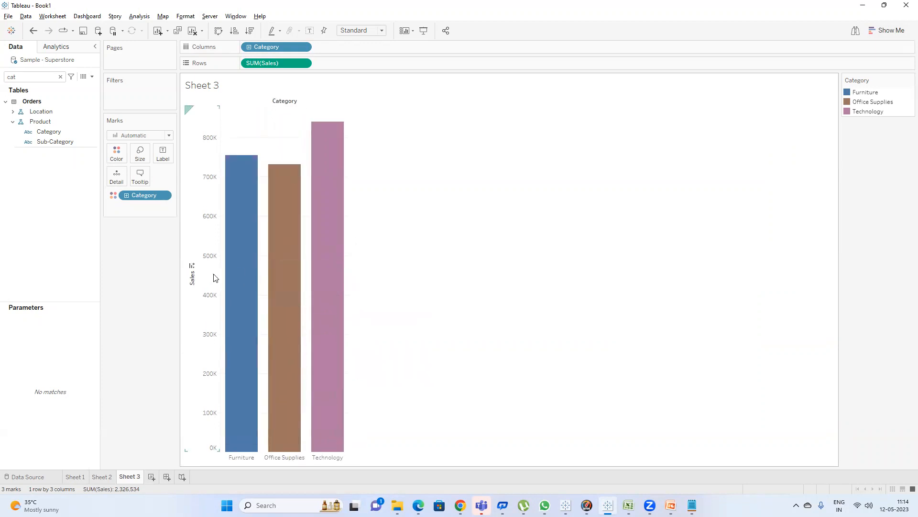
{"action": "mouse_move", "coordinate": [258, 278]}
{"action": "mouse_move", "coordinate": [318, 261]}
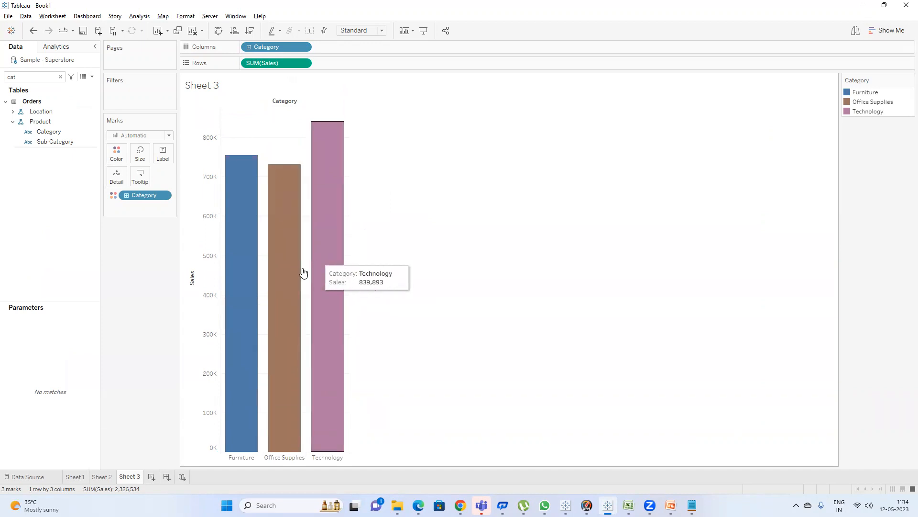
Switch to Sheet 2 and widen the sub-category label column of the profit chart.
{"action": "left_click", "coordinate": [101, 476]}
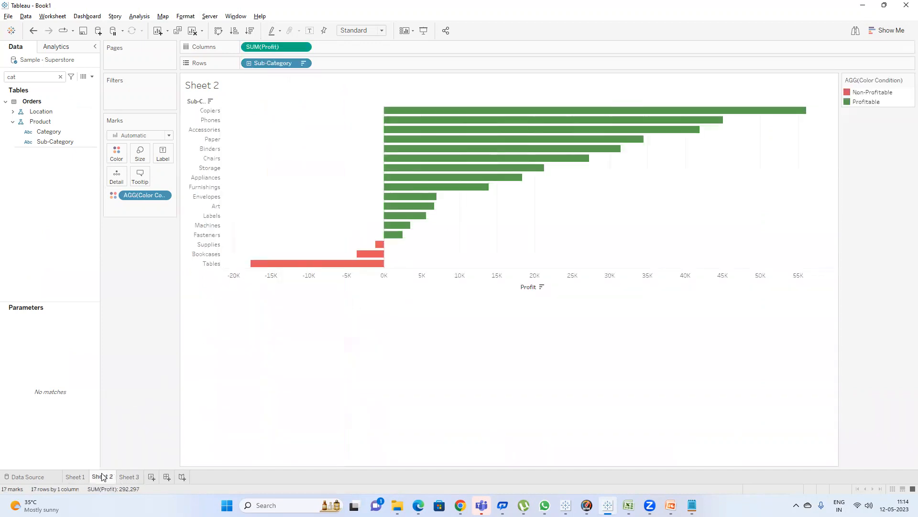
{"action": "mouse_move", "coordinate": [417, 184]}
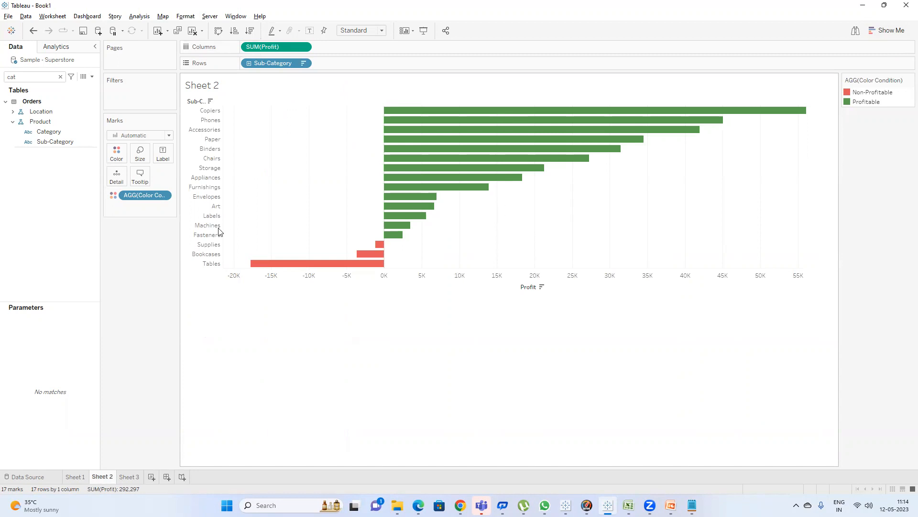
{"action": "left_click_drag", "start_coordinate": [221, 245], "coordinate": [248, 246]}
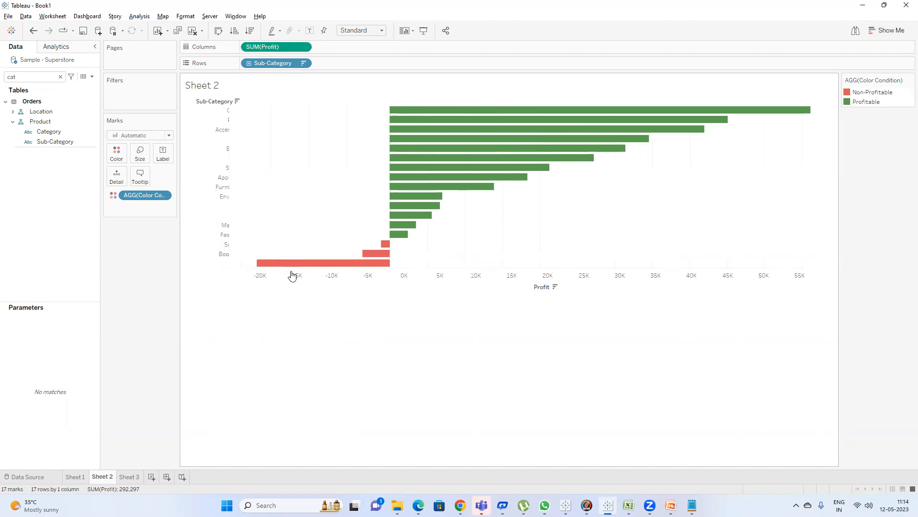
{"action": "mouse_move", "coordinate": [406, 256]}
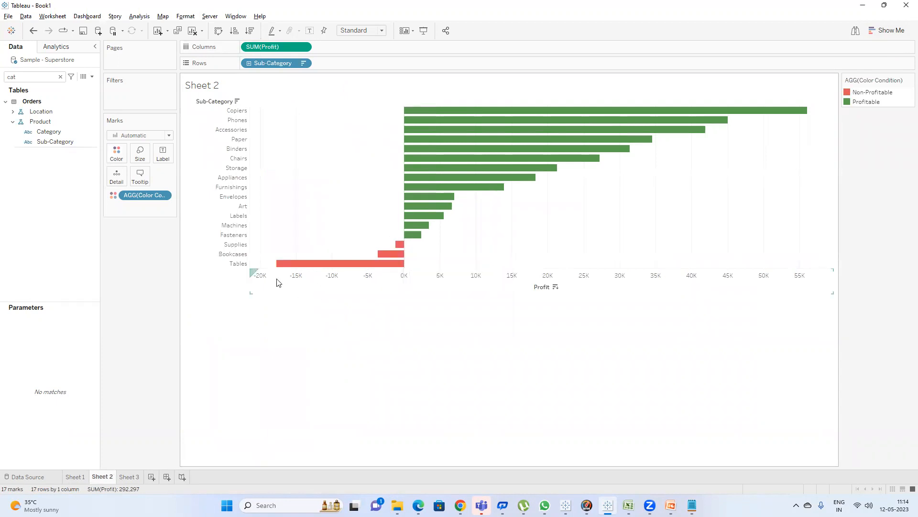
Rename Sheet 2 as Deviation Type of Charts.
{"action": "double_click", "coordinate": [105, 477]}
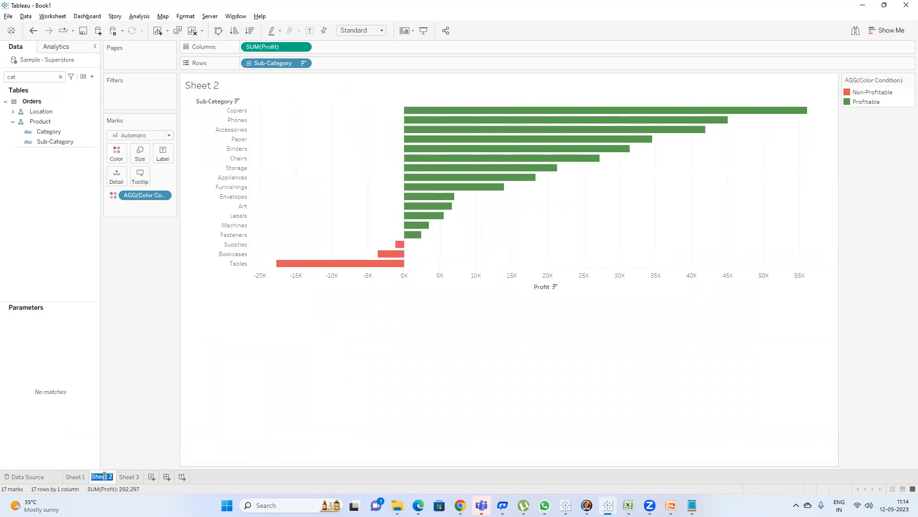
{"action": "type", "text": "Deviation"}
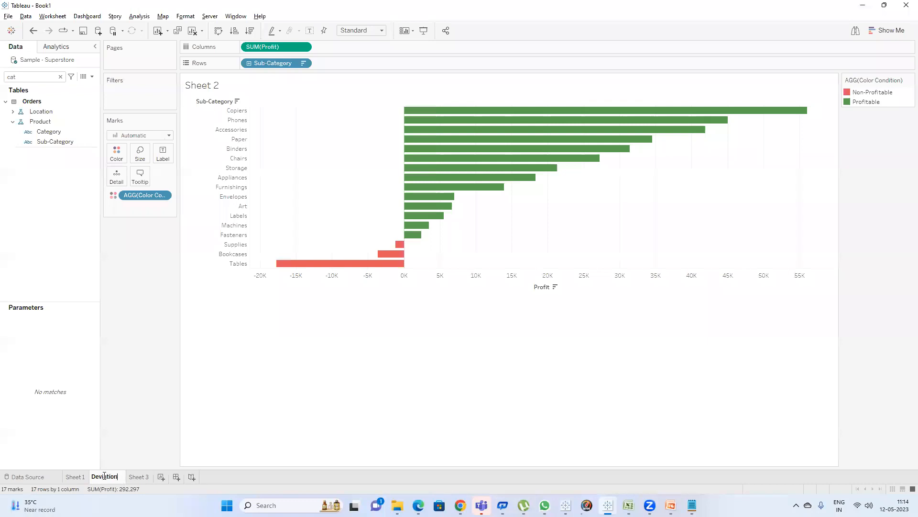
{"action": "type", "text": " Type of Charts"}
{"action": "key", "text": "Return"}
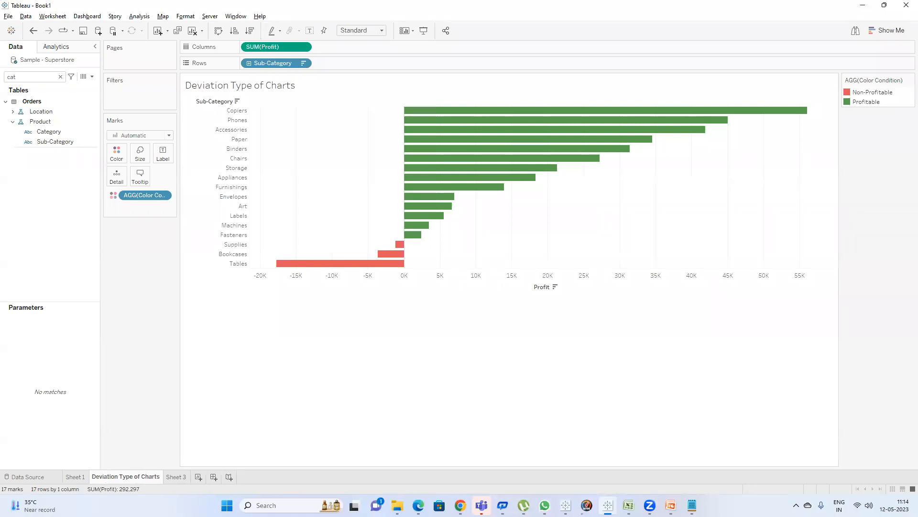
Review the Distribution slide in the PowerPoint presentation, then return to Tableau.
{"action": "left_click", "coordinate": [671, 505]}
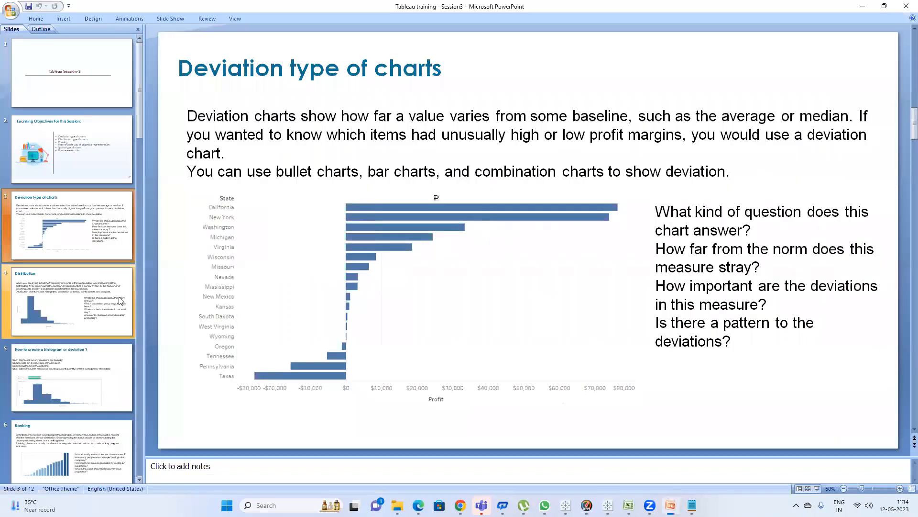
{"action": "left_click", "coordinate": [42, 316]}
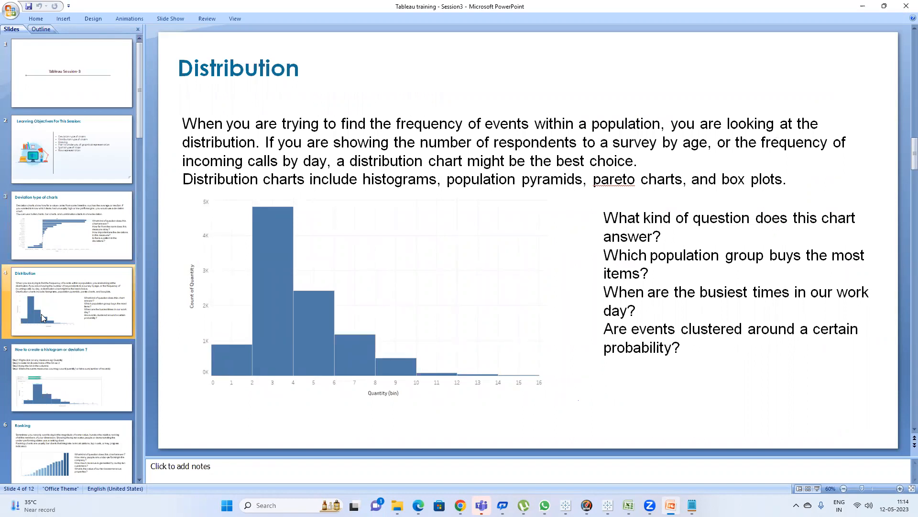
{"action": "key", "text": "alt+Tab"}
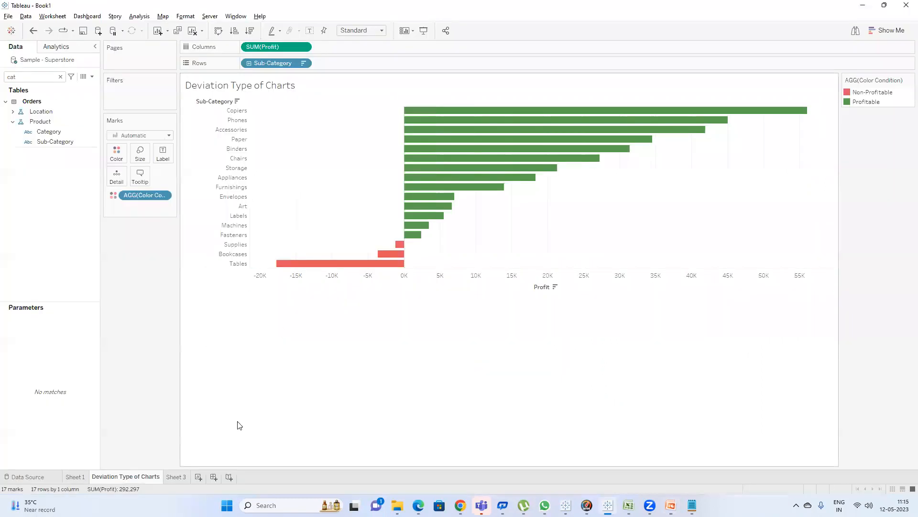
Add a new worksheet and rename it Histogram Chart.
{"action": "double_click", "coordinate": [180, 477]}
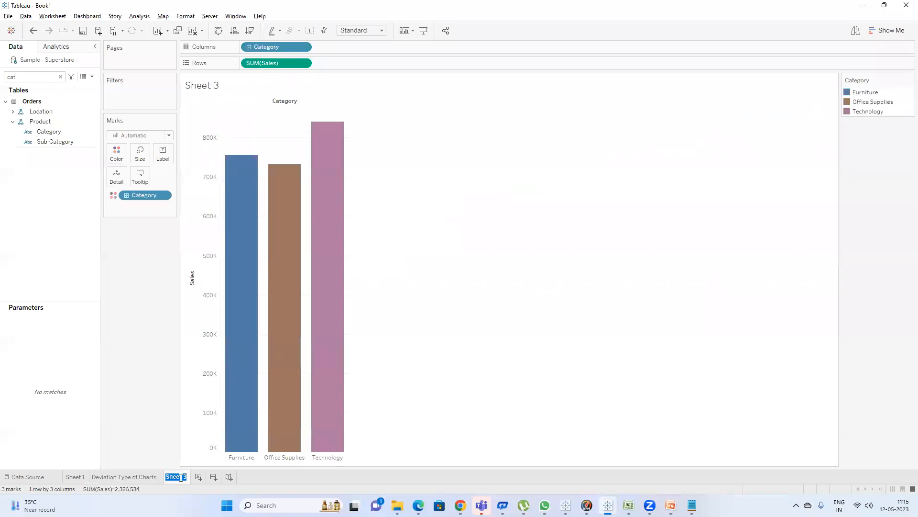
{"action": "left_click", "coordinate": [199, 476]}
{"action": "double_click", "coordinate": [202, 476]}
{"action": "type", "text": "His"}
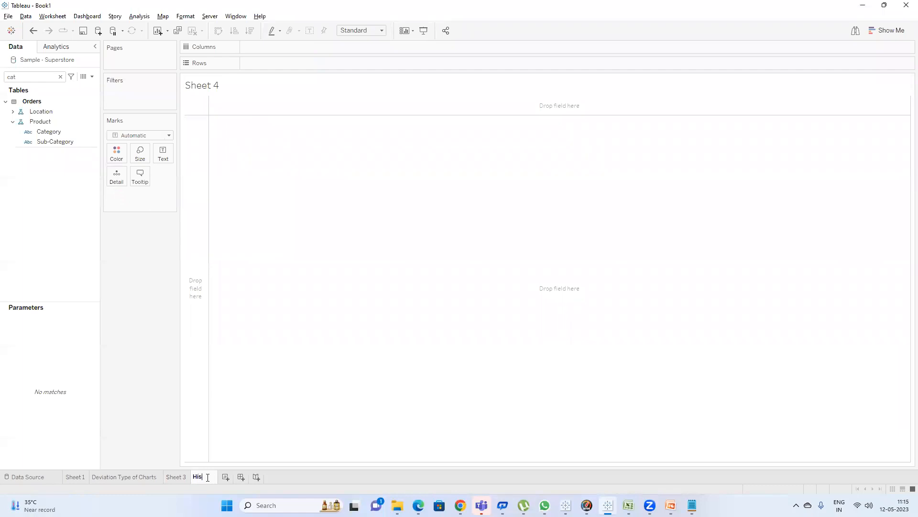
{"action": "type", "text": "togram Chart"}
{"action": "left_click", "coordinate": [551, 264]}
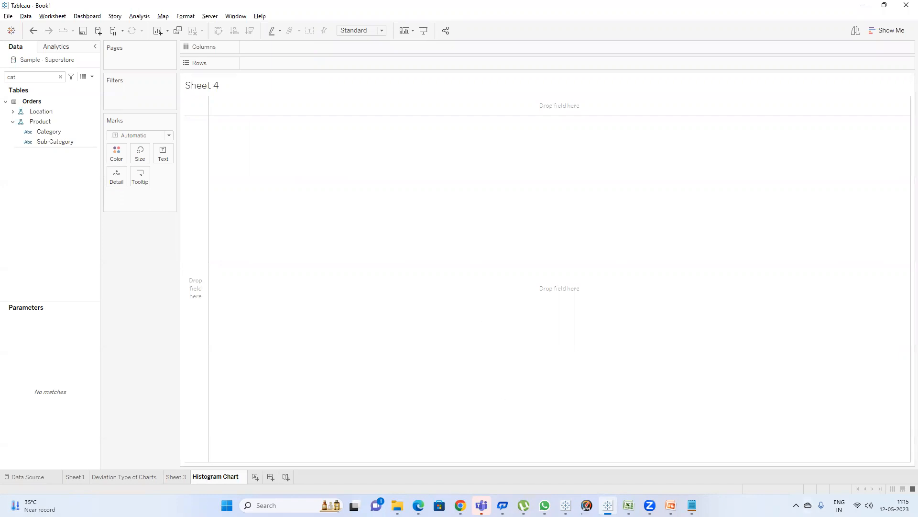
In Excel, copy the header and first nine customer-name cells into a new worksheet.
{"action": "left_click", "coordinate": [628, 505]}
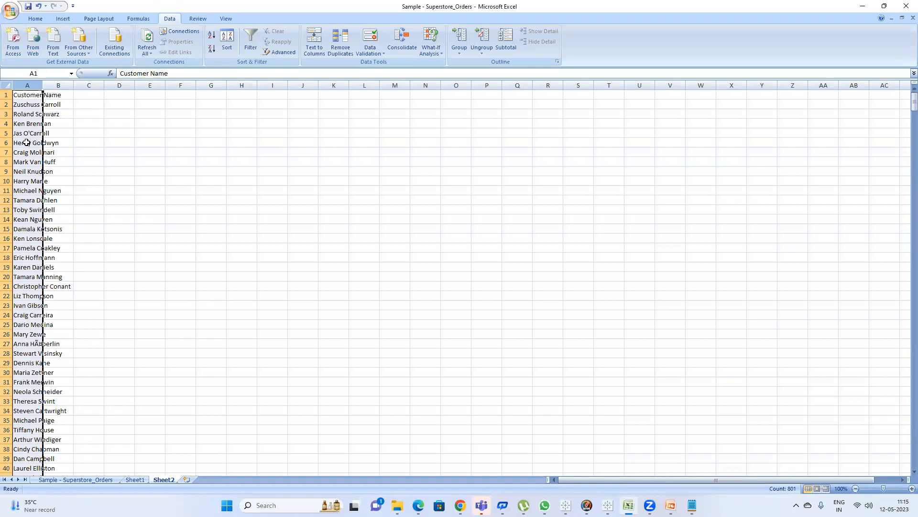
{"action": "left_click", "coordinate": [31, 97]}
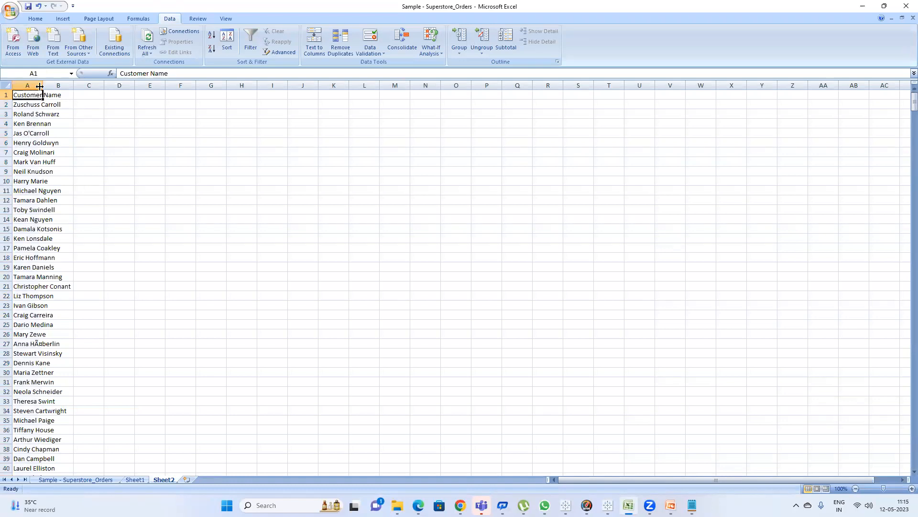
{"action": "double_click", "coordinate": [41, 83]}
{"action": "left_click_drag", "start_coordinate": [42, 96], "coordinate": [42, 181]}
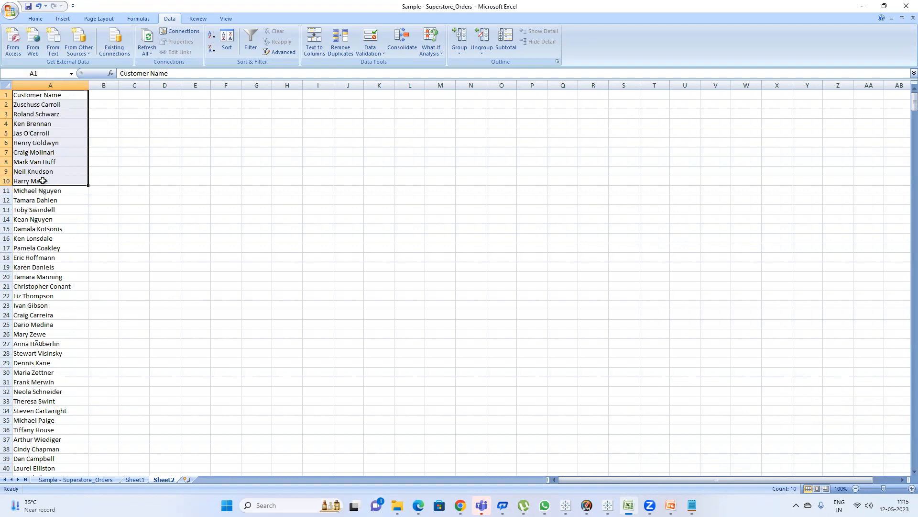
{"action": "key", "text": "ctrl+c"}
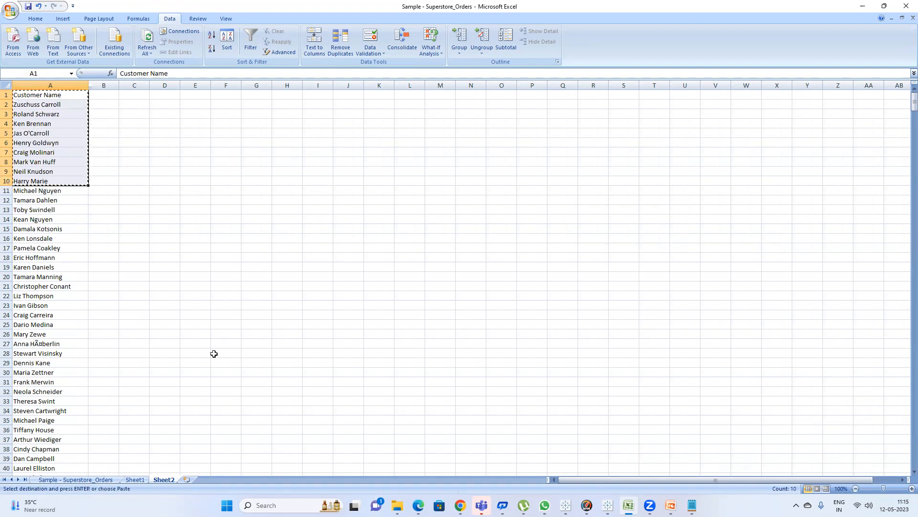
{"action": "left_click", "coordinate": [190, 480]}
{"action": "key", "text": "ctrl+v"}
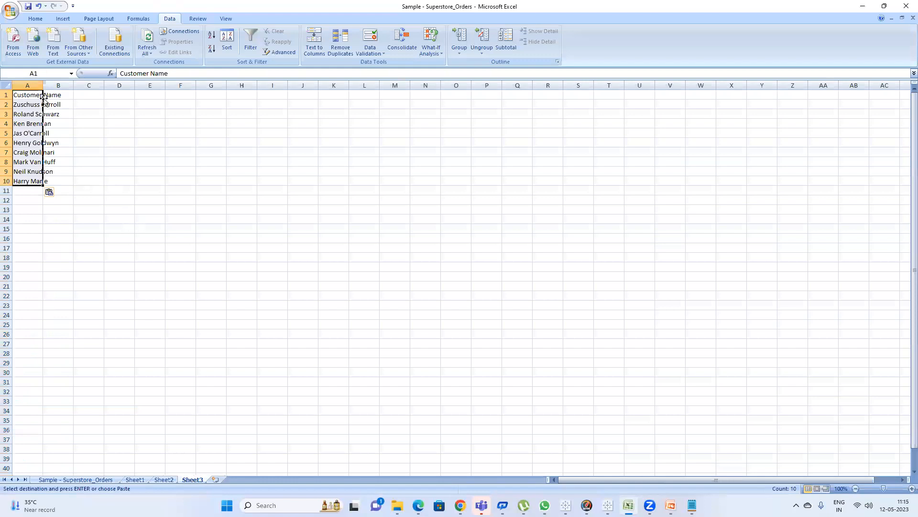
Autofit column A and rename its header to Movie Name.
{"action": "double_click", "coordinate": [43, 85]}
{"action": "left_click", "coordinate": [56, 95]}
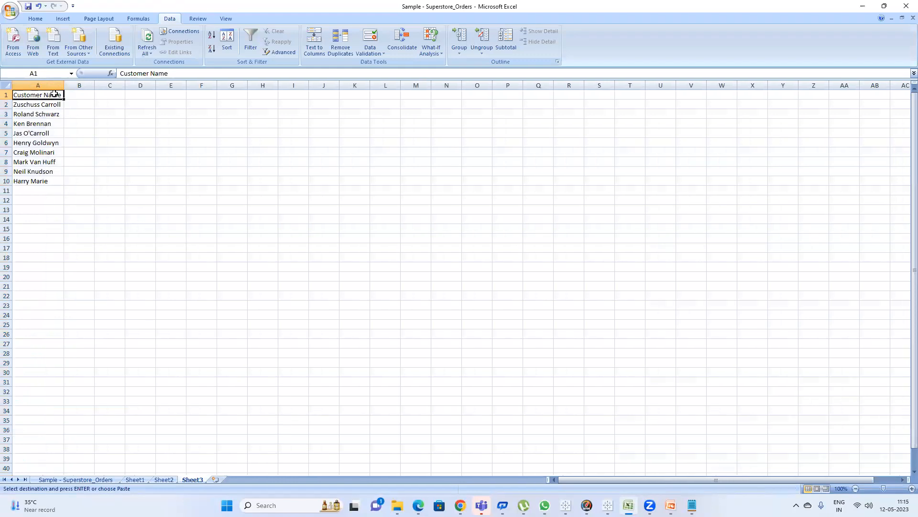
{"action": "type", "text": "Movi"}
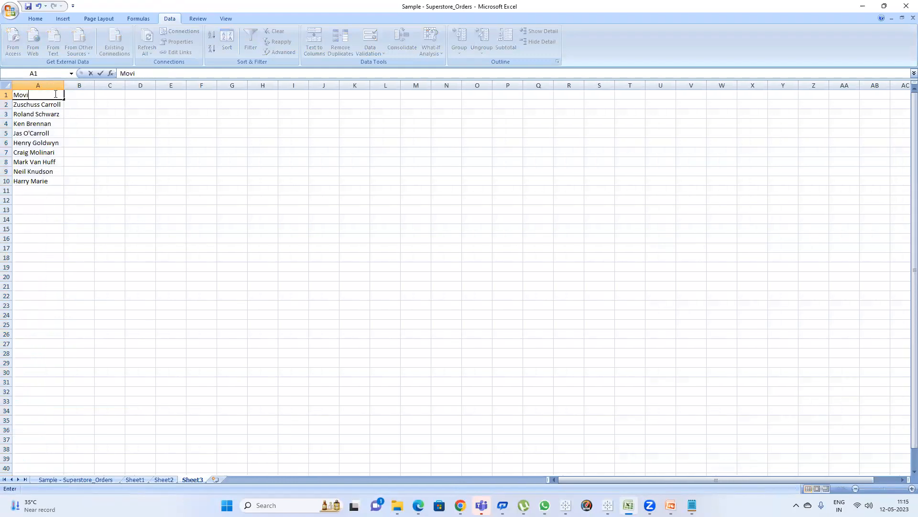
{"action": "type", "text": "e Name"}
{"action": "key", "text": "Return"}
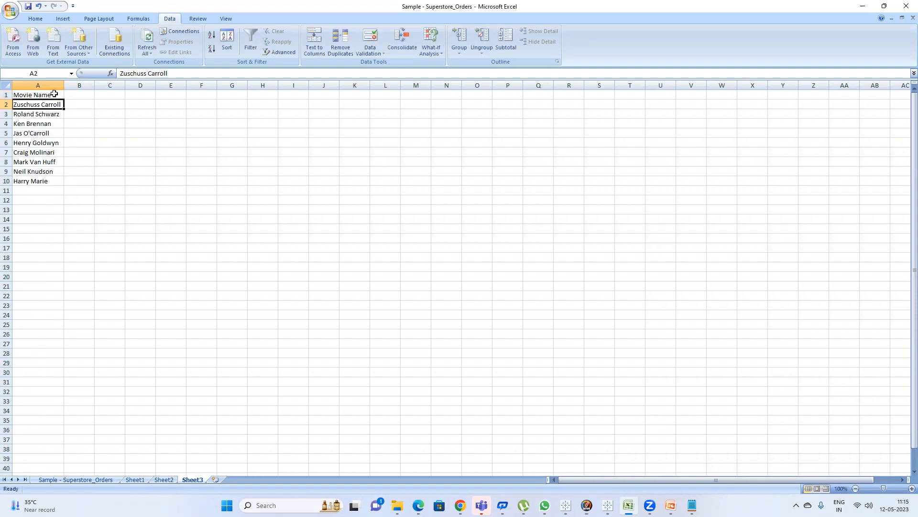
Add a Rating column next to it with values 9, 8, 5, 6, 8, 7, 5, 4 and 3.
{"action": "key", "text": "Up"}
{"action": "key", "text": "Right"}
{"action": "type", "text": "Raing"}
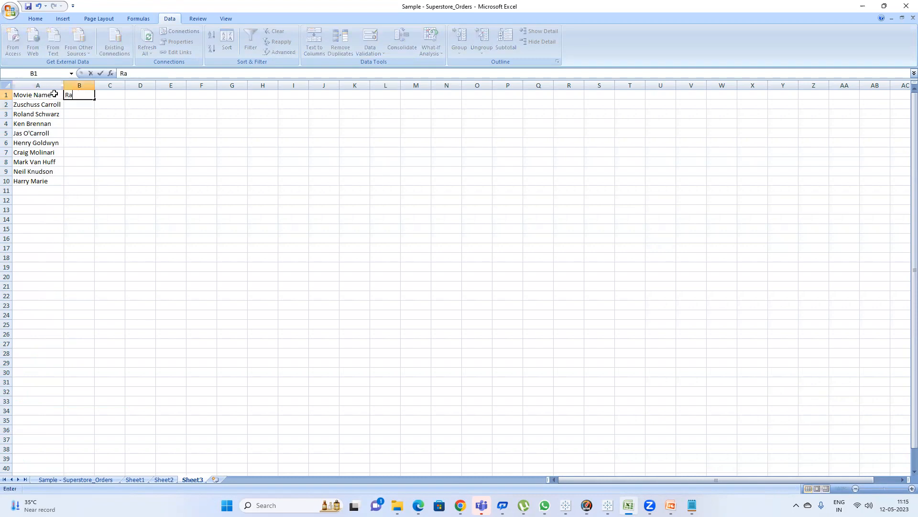
{"action": "key", "text": "BackSpace"}
{"action": "key", "text": "BackSpace"}
{"action": "key", "text": "BackSpace"}
{"action": "type", "text": "ting"}
{"action": "key", "text": "Return"}
{"action": "type", "text": "9"}
{"action": "key", "text": "Return"}
{"action": "type", "text": "8"}
{"action": "key", "text": "Return"}
{"action": "type", "text": "5"}
{"action": "key", "text": "Return"}
{"action": "type", "text": "6"}
{"action": "key", "text": "Return"}
{"action": "type", "text": "8"}
{"action": "key", "text": "Return"}
{"action": "type", "text": "7"}
{"action": "key", "text": "Return"}
{"action": "type", "text": "5"}
{"action": "key", "text": "Return"}
{"action": "type", "text": "4"}
{"action": "key", "text": "Return"}
{"action": "type", "text": "3"}
{"action": "key", "text": "Return"}
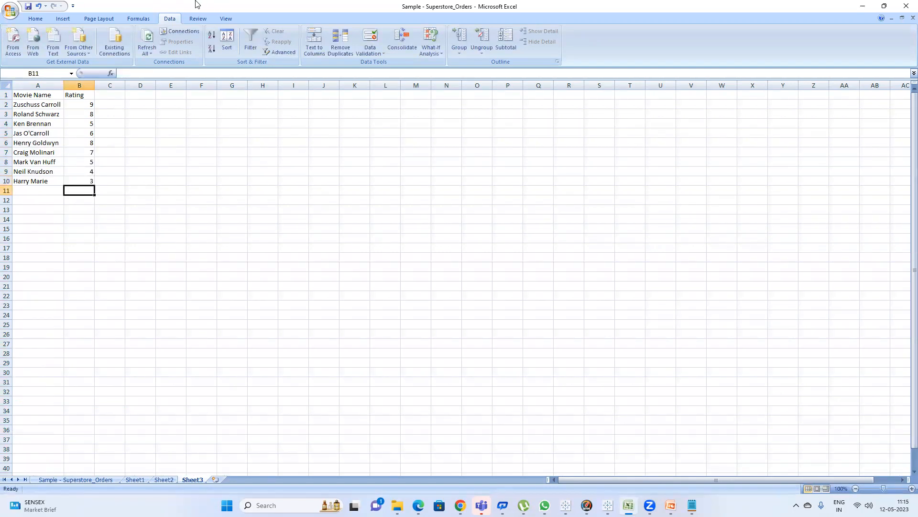
Build a Range column below the ratings with the header Range and the bins 0-2, 3-5, 6-8 and 9-10.
{"action": "left_click", "coordinate": [146, 213]}
{"action": "type", "text": "Ra"}
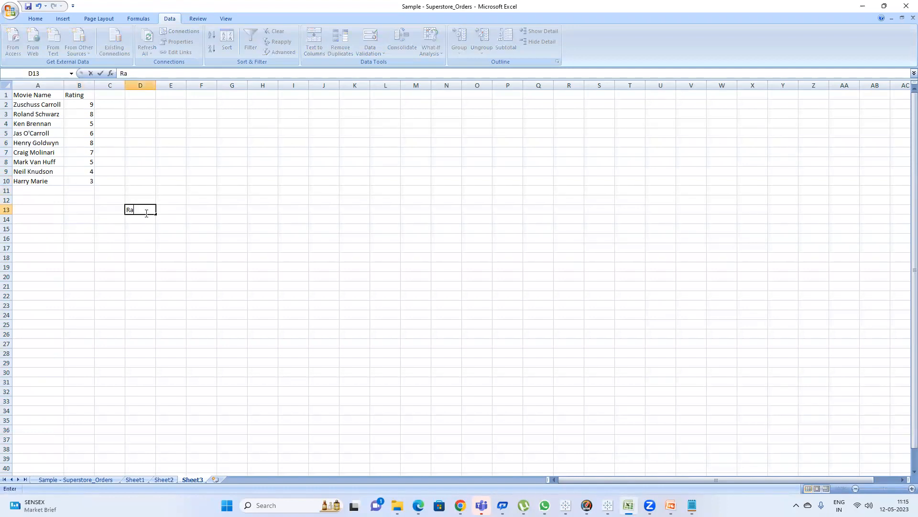
{"action": "type", "text": "nge"}
{"action": "key", "text": "Return"}
{"action": "type", "text": "0"}
{"action": "type", "text": "0-2"}
{"action": "key", "text": "Return"}
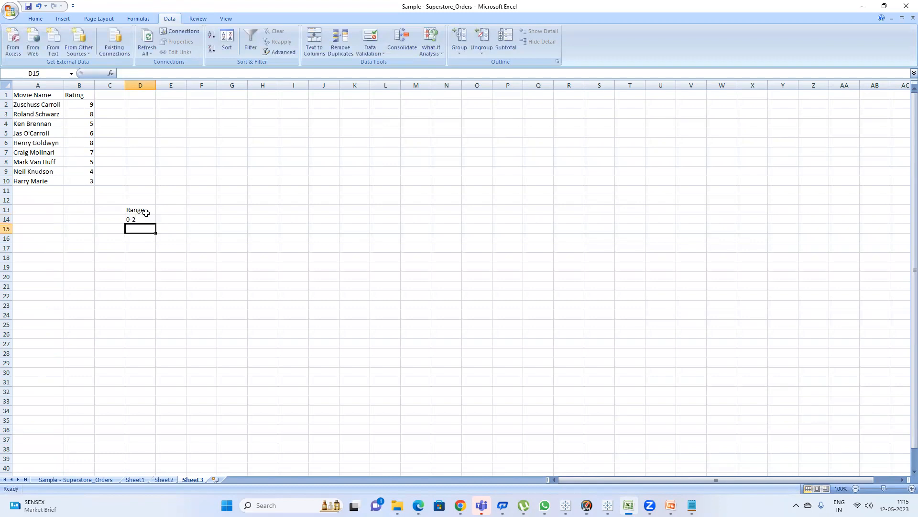
{"action": "type", "text": "'"}
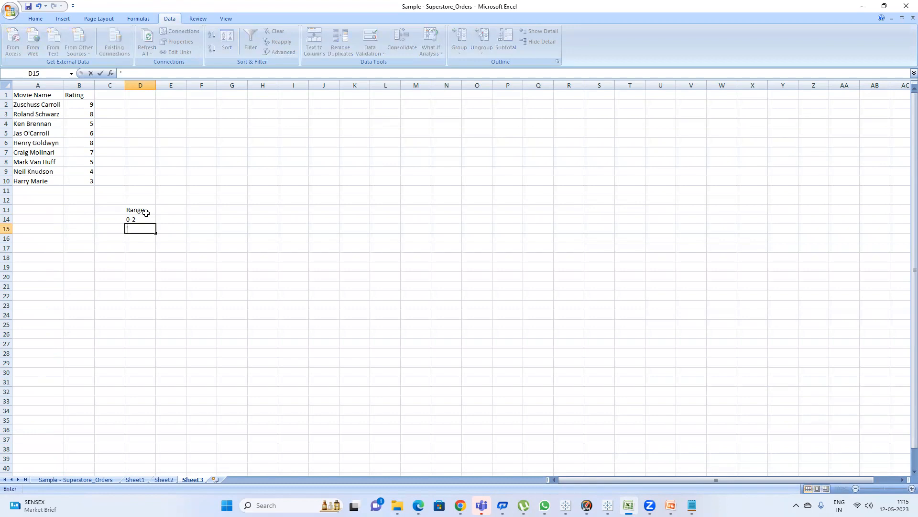
{"action": "type", "text": "3-5"}
{"action": "key", "text": "Return"}
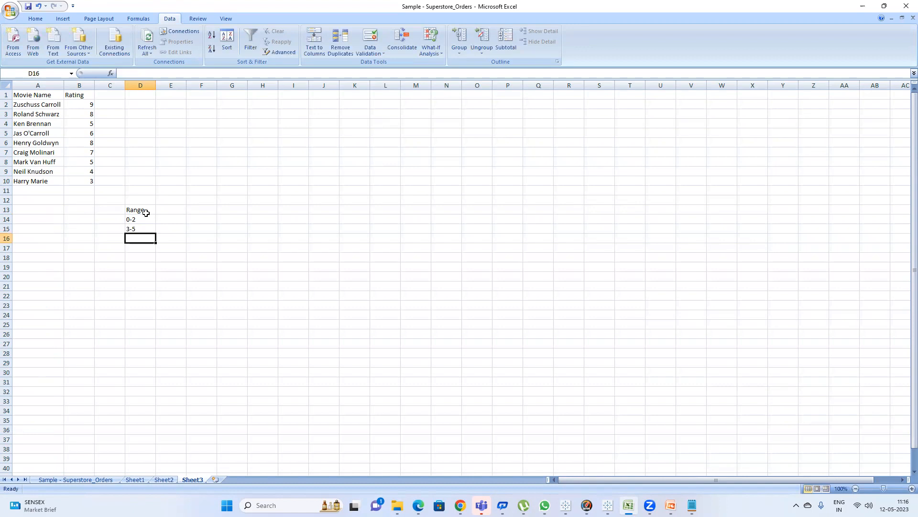
{"action": "type", "text": "'"}
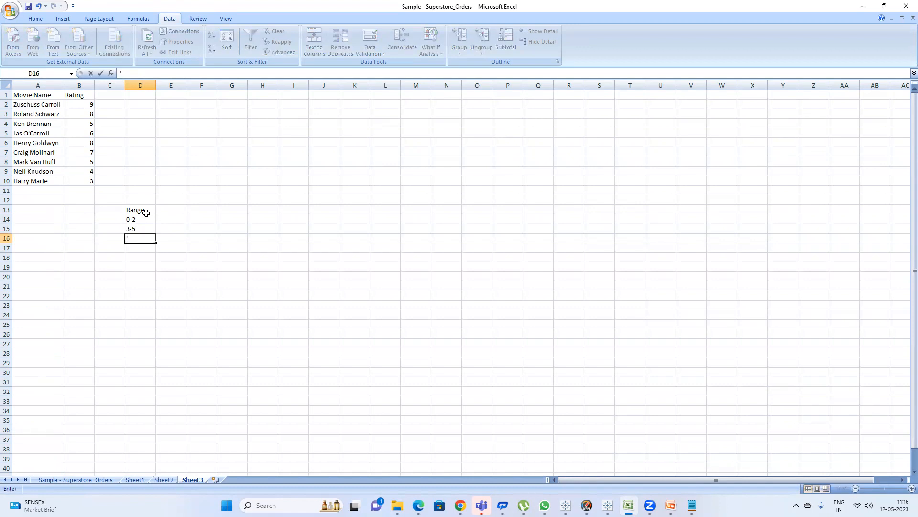
{"action": "type", "text": "6-8"}
{"action": "key", "text": "Return"}
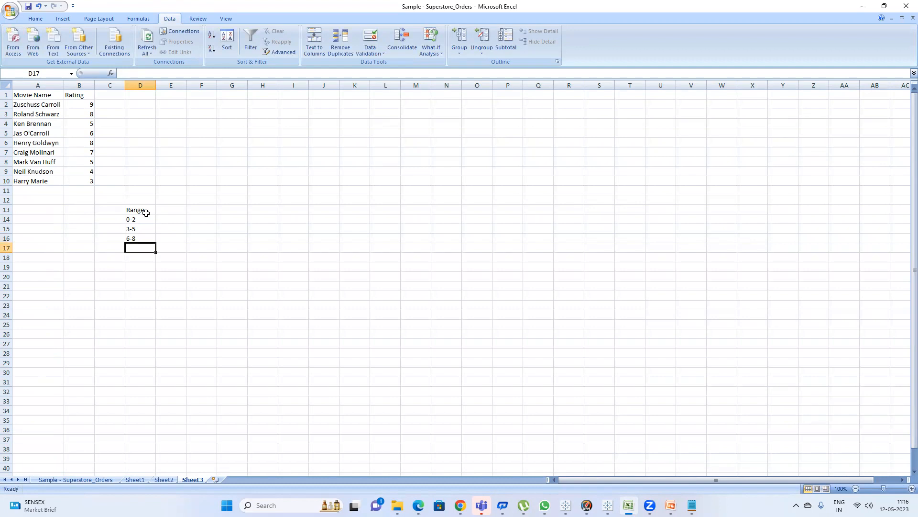
{"action": "type", "text": "'9-1"}
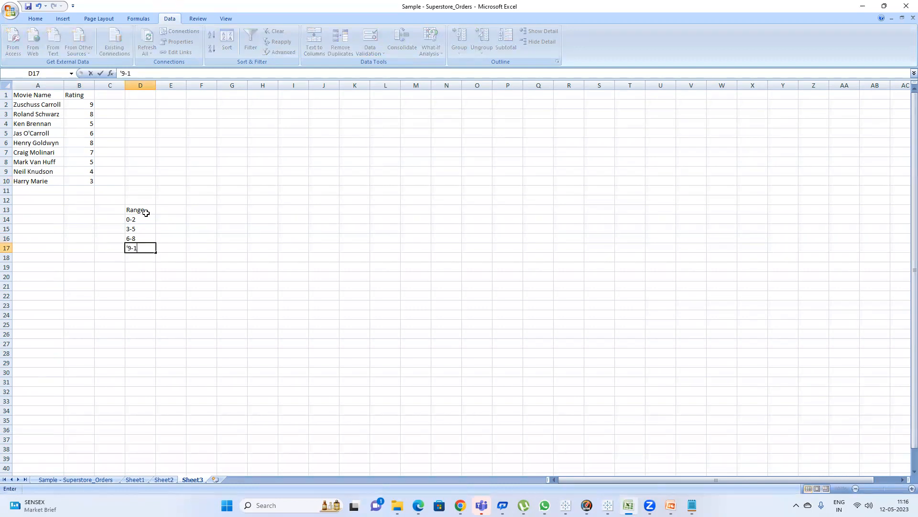
{"action": "type", "text": "0"}
{"action": "key", "text": "Return"}
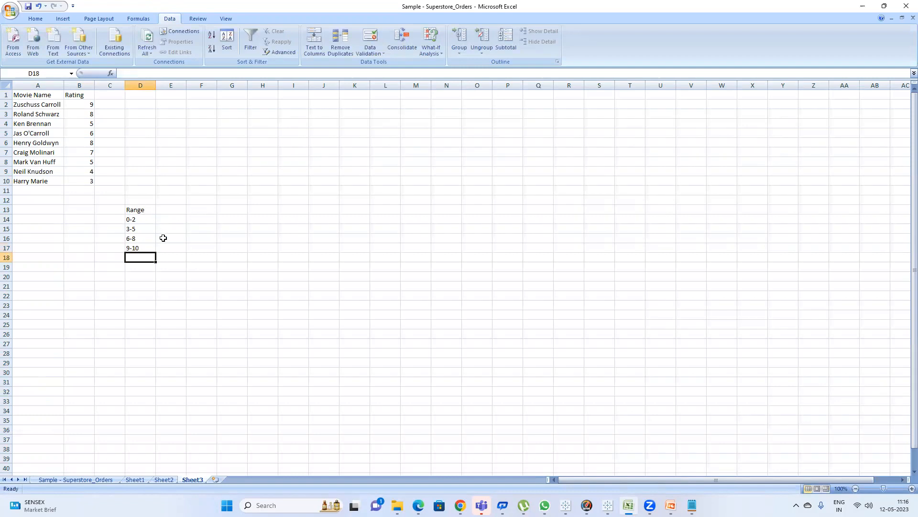
Add the header # of movies next to Range and widen its column to fit.
{"action": "left_click", "coordinate": [175, 211]}
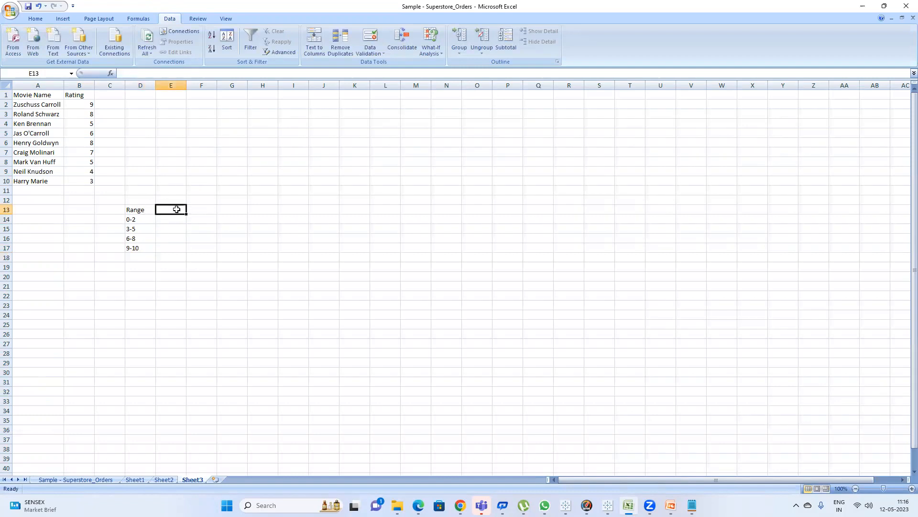
{"action": "type", "text": "#"}
{"action": "type", "text": " pf"}
{"action": "key", "text": "BackSpace"}
{"action": "key", "text": "BackSpace"}
{"action": "type", "text": "of"}
{"action": "key", "text": "BackSpace"}
{"action": "key", "text": "BackSpace"}
{"action": "type", "text": "of movies"}
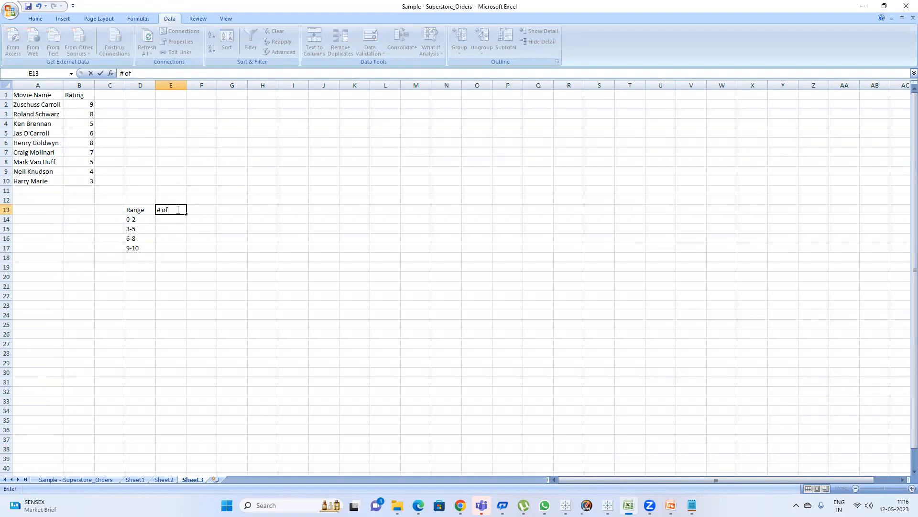
{"action": "key", "text": "Return"}
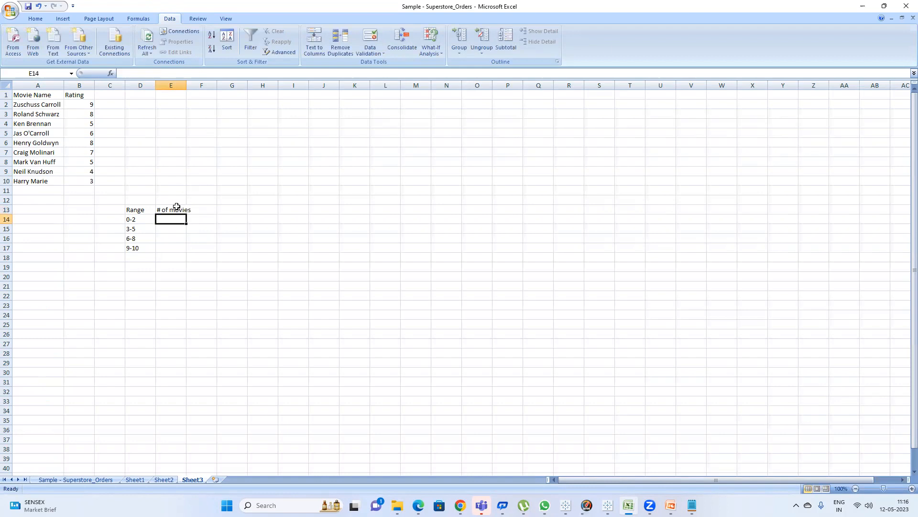
{"action": "left_click_drag", "start_coordinate": [186, 85], "coordinate": [191, 89]}
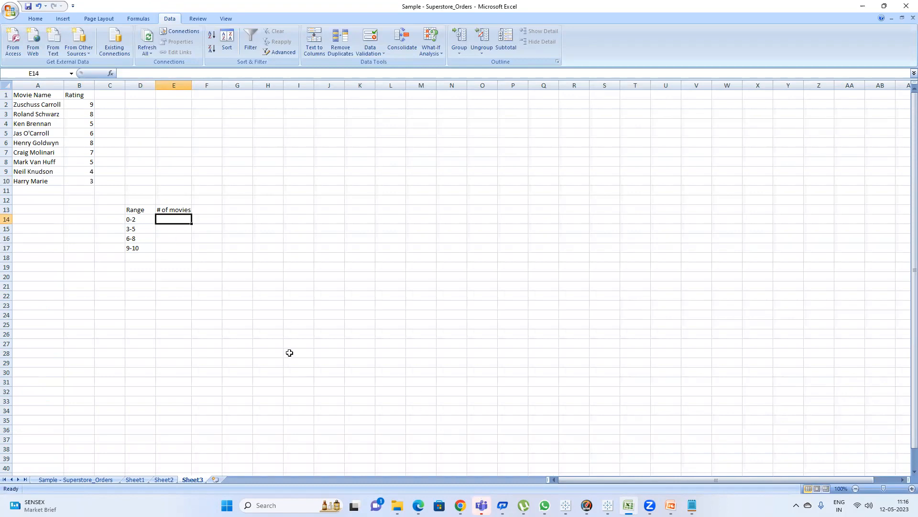
{"action": "mouse_move", "coordinate": [460, 505]}
{"action": "left_click", "coordinate": [415, 451]}
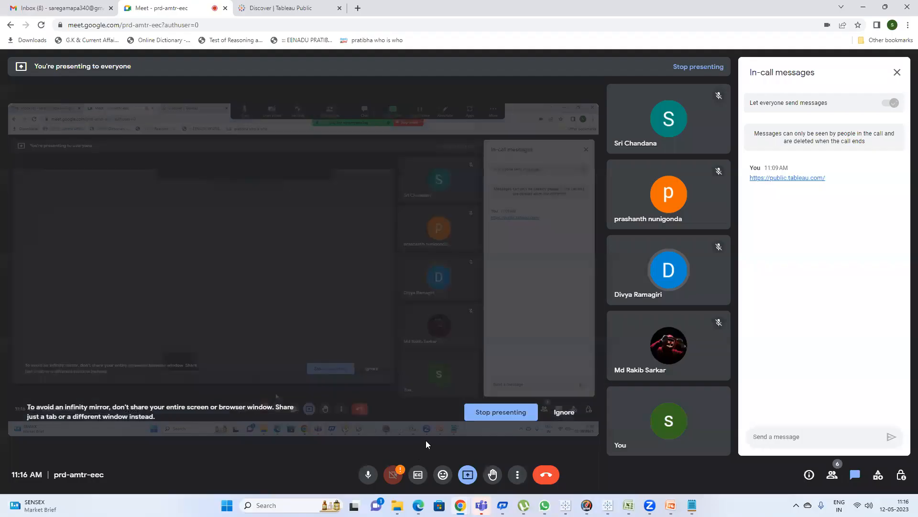
{"action": "left_click", "coordinate": [863, 7]}
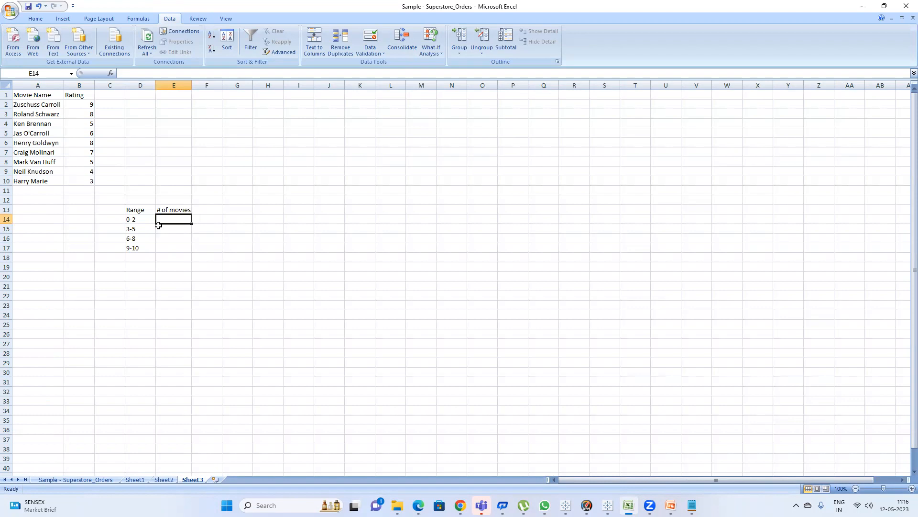
Enter the movie counts 0 for the 0-2 range and 4 for the 3-5 range, checking the ratings.
{"action": "type", "text": "0"}
{"action": "key", "text": "Return"}
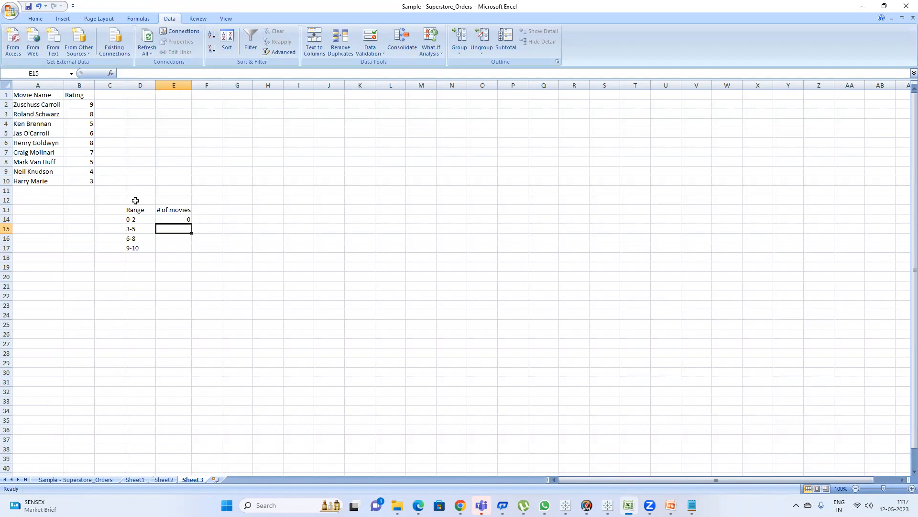
{"action": "left_click", "coordinate": [88, 180], "text": "ctrl"}
{"action": "left_click_drag", "start_coordinate": [86, 174], "coordinate": [85, 161]}
{"action": "left_click", "coordinate": [88, 126], "text": "ctrl"}
{"action": "left_click", "coordinate": [183, 228]}
{"action": "type", "text": "4"}
{"action": "key", "text": "Return"}
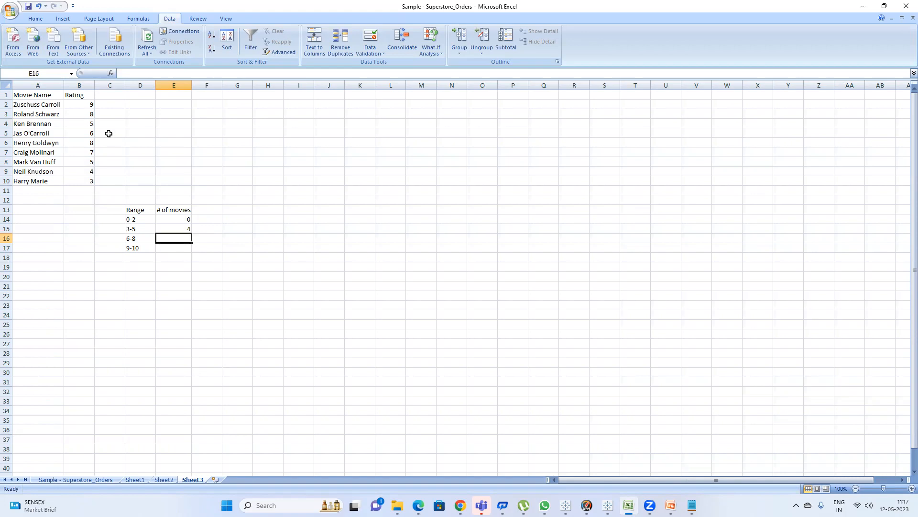
Count the matching ratings and enter 4 for the 6-8 range and 1 for the 9-10 range.
{"action": "left_click", "coordinate": [84, 114]}
{"action": "left_click", "coordinate": [84, 135], "text": "ctrl"}
{"action": "left_click", "coordinate": [84, 152], "text": "ctrl"}
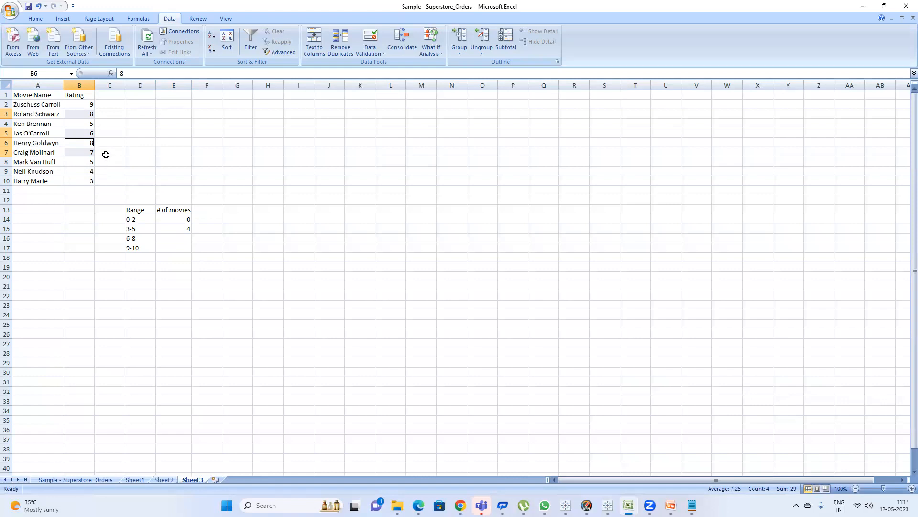
{"action": "left_click", "coordinate": [110, 133]}
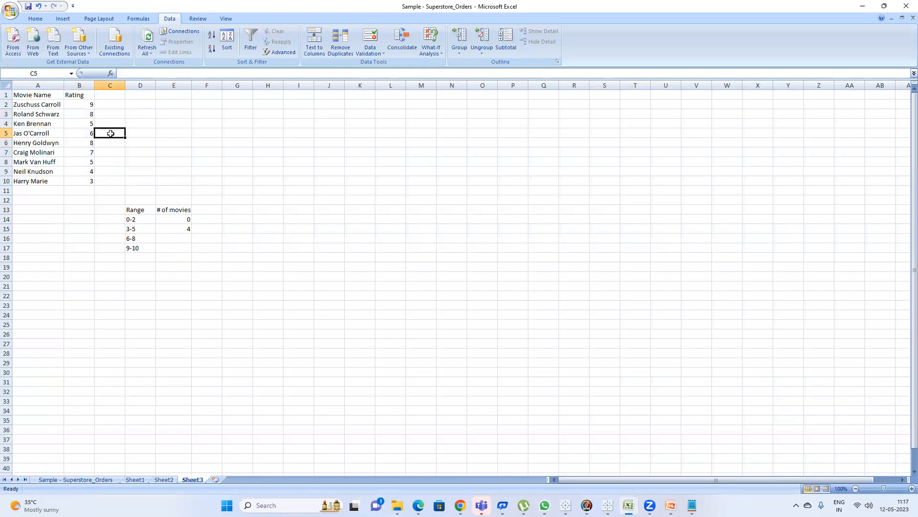
{"action": "left_click", "coordinate": [90, 133]}
{"action": "left_click", "coordinate": [86, 114], "text": "ctrl"}
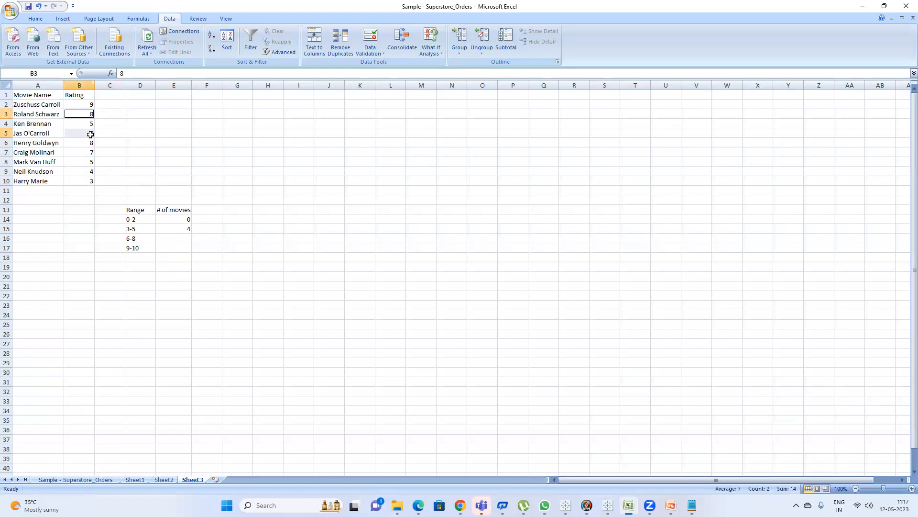
{"action": "left_click", "coordinate": [84, 144], "text": "ctrl"}
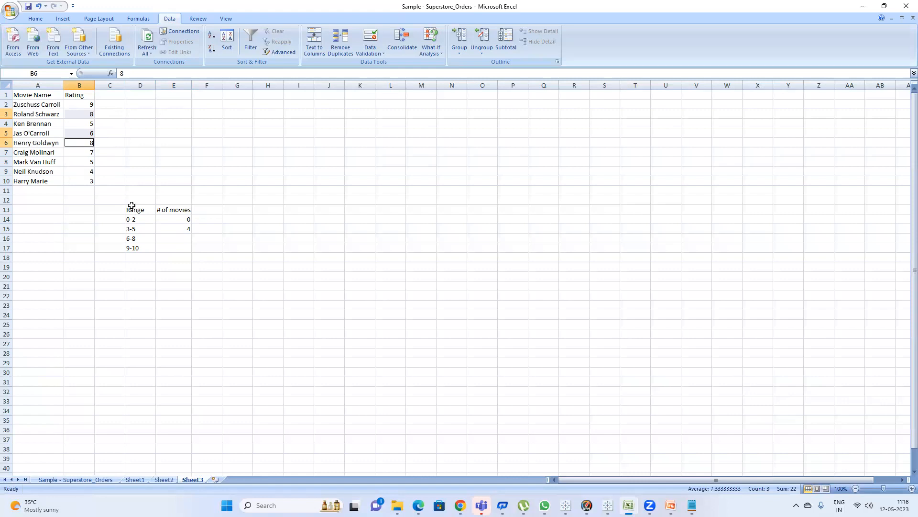
{"action": "left_click", "coordinate": [89, 153], "text": "ctrl"}
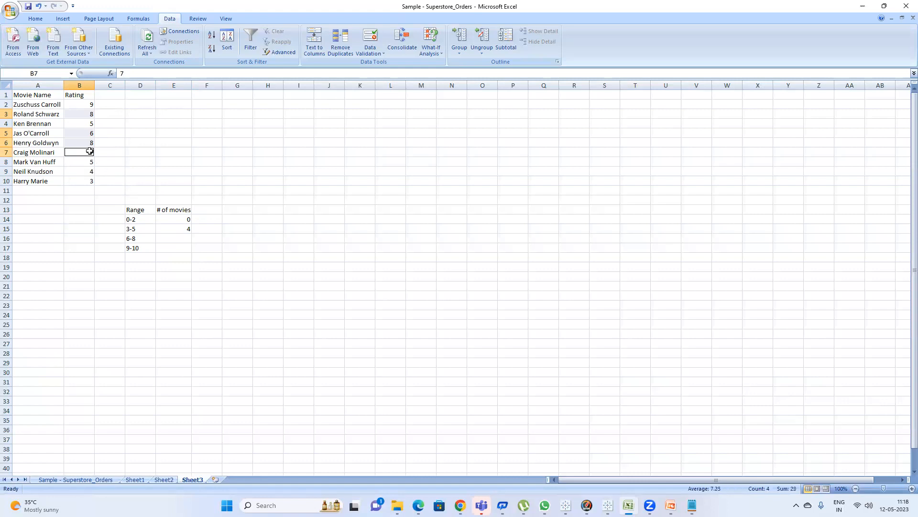
{"action": "left_click", "coordinate": [187, 238]}
{"action": "type", "text": "4"}
{"action": "key", "text": "Return"}
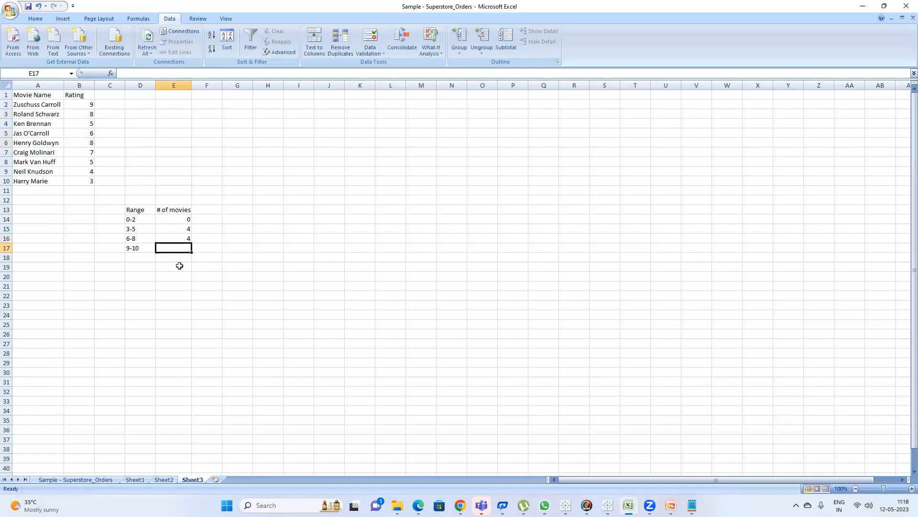
{"action": "left_click", "coordinate": [89, 105]}
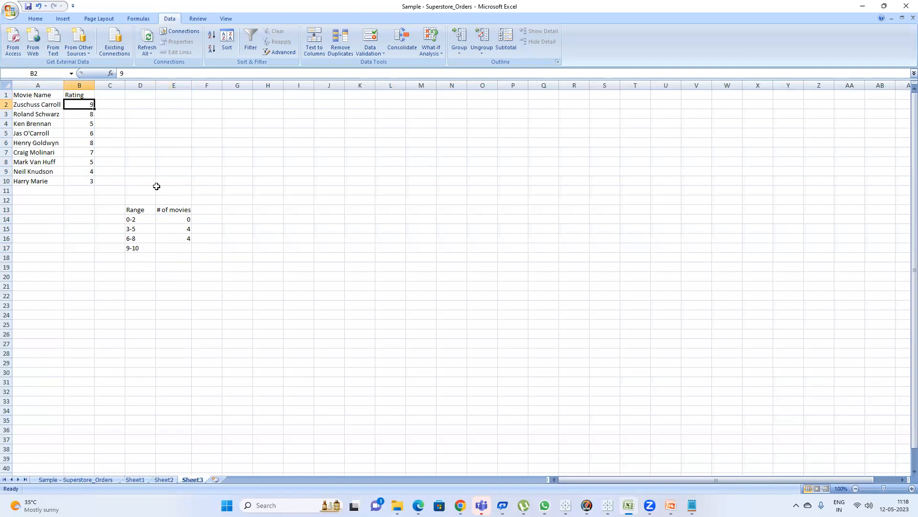
{"action": "left_click", "coordinate": [185, 249]}
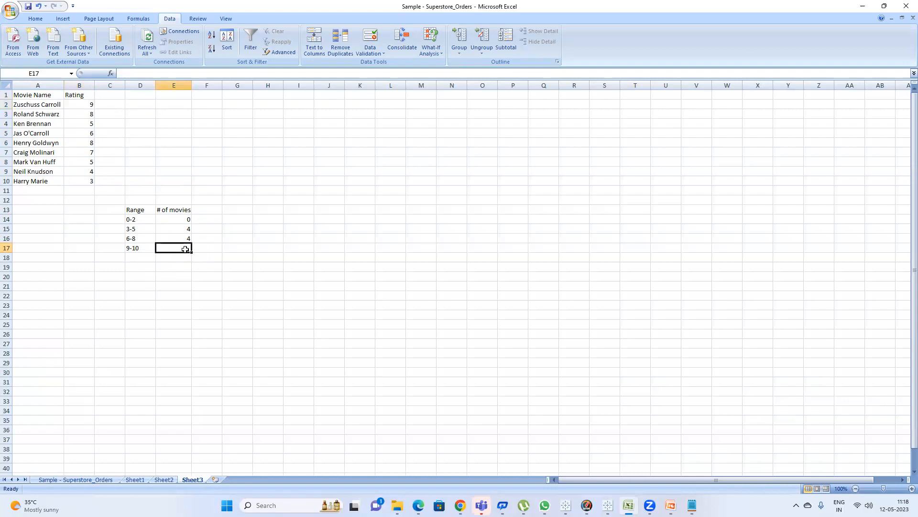
{"action": "type", "text": "1"}
{"action": "key", "text": "Return"}
Review the count column, the movie names and the Range column of the table.
{"action": "left_click", "coordinate": [184, 221]}
{"action": "left_click_drag", "start_coordinate": [183, 226], "coordinate": [180, 254]}
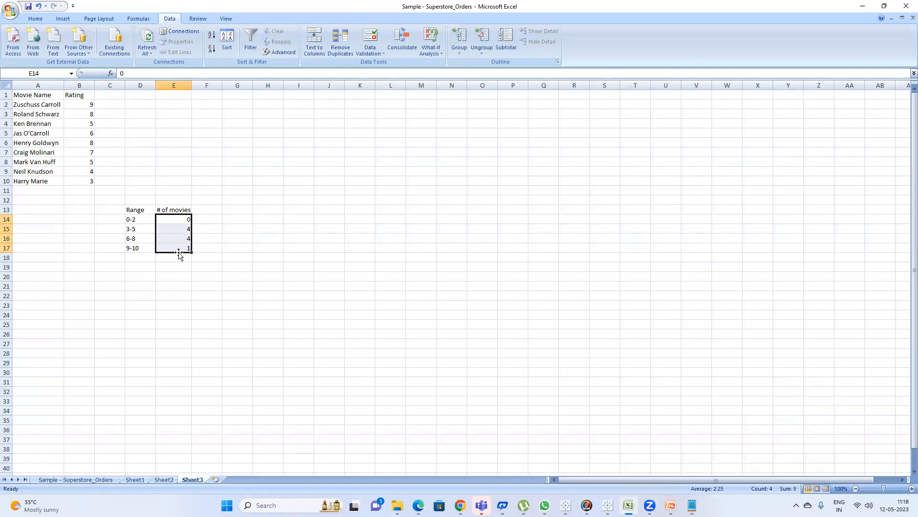
{"action": "left_click_drag", "start_coordinate": [38, 105], "coordinate": [30, 174]}
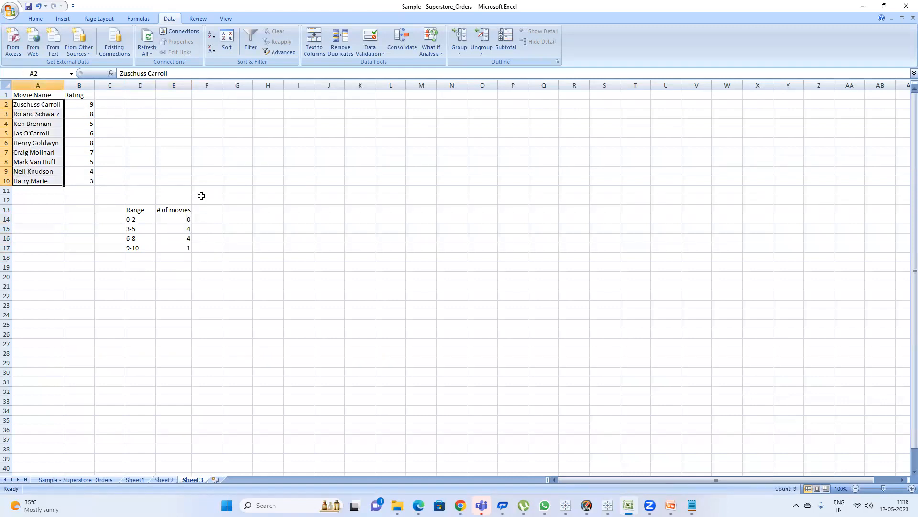
{"action": "left_click", "coordinate": [133, 208]}
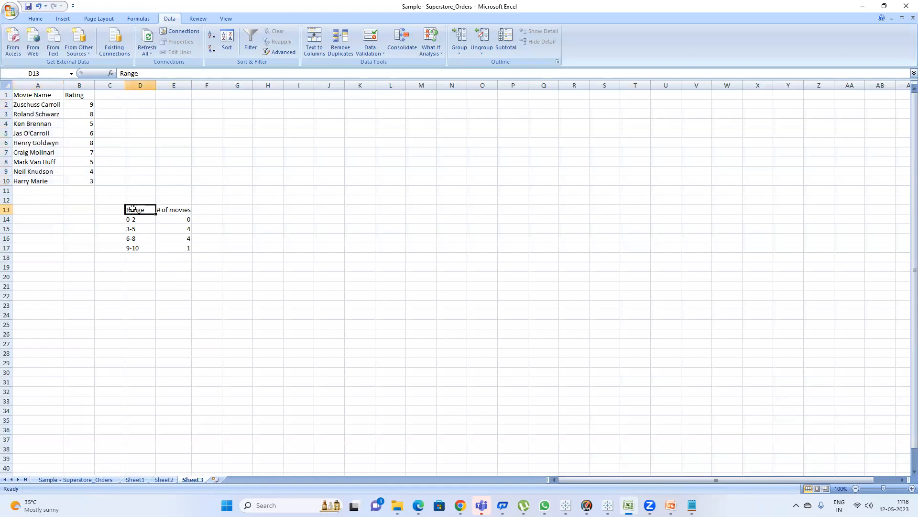
{"action": "left_click_drag", "start_coordinate": [135, 209], "coordinate": [138, 245]}
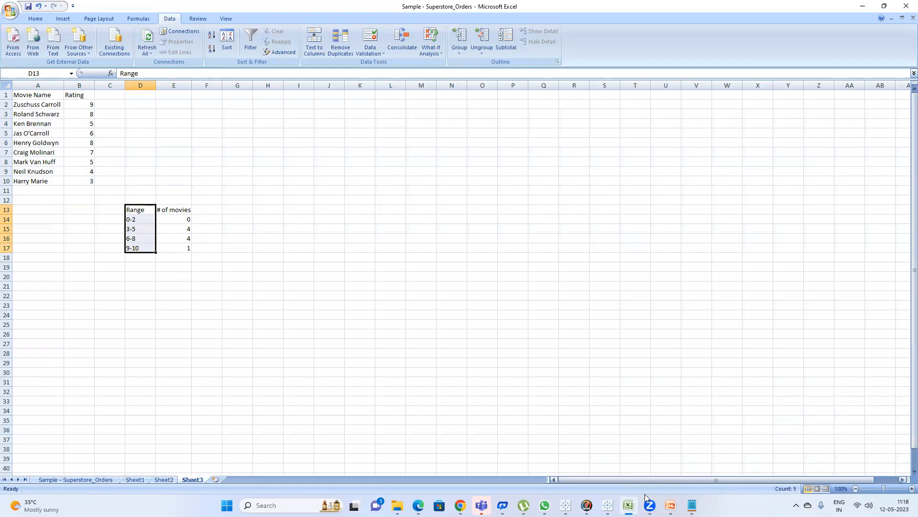
Switch to Tableau and add a new blank worksheet.
{"action": "mouse_move", "coordinate": [607, 505]}
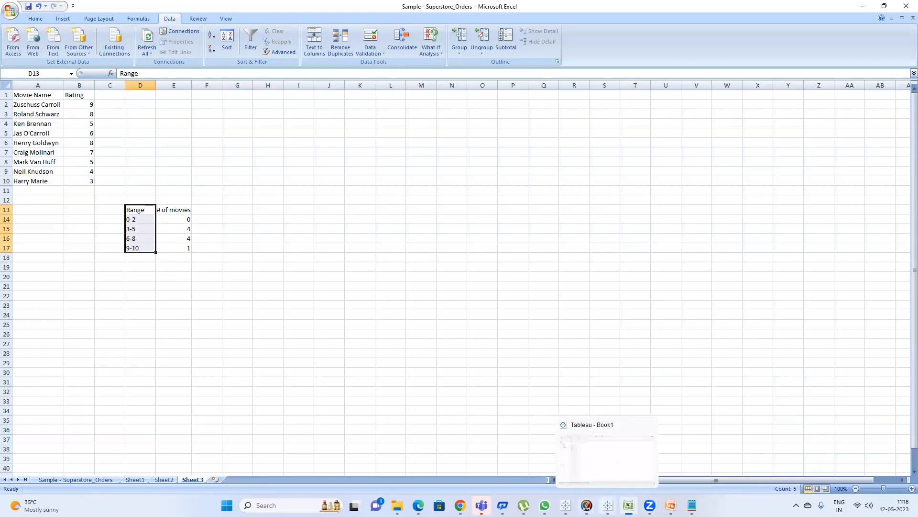
{"action": "left_click", "coordinate": [608, 505]}
{"action": "left_click", "coordinate": [566, 505]}
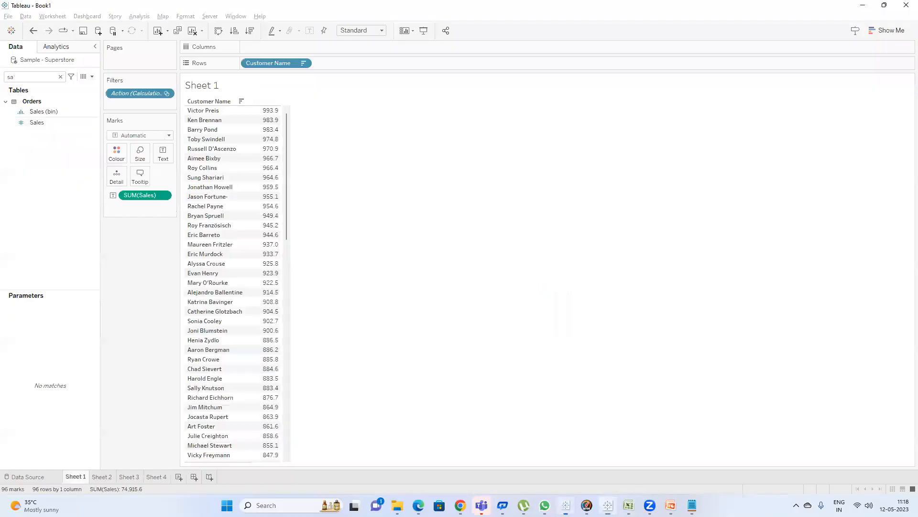
{"action": "left_click", "coordinate": [180, 477]}
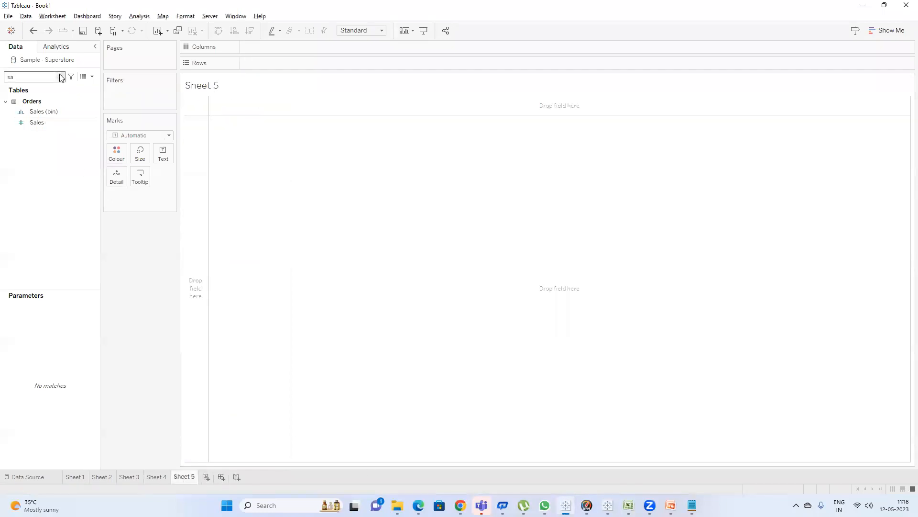
Create bins from the Sales field named New Sales Bin with a bin size of 500.
{"action": "left_click", "coordinate": [50, 113]}
{"action": "right_click", "coordinate": [41, 121]}
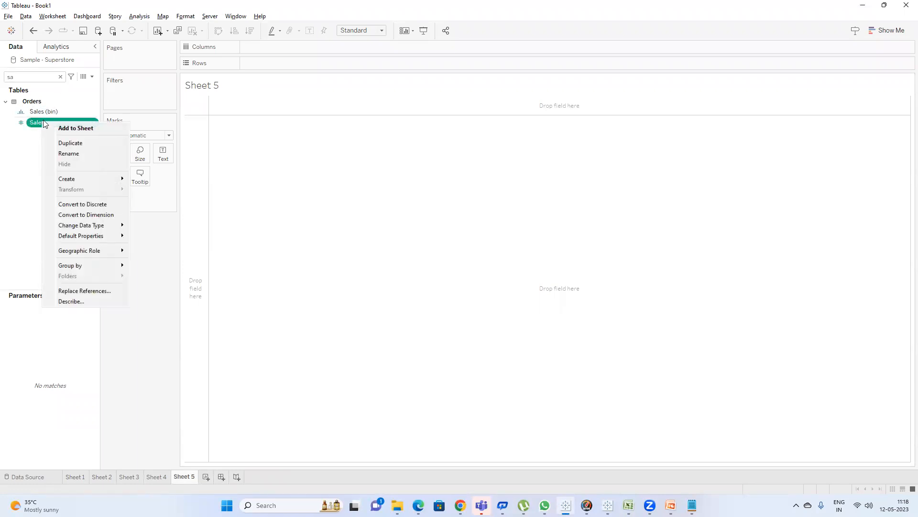
{"action": "mouse_move", "coordinate": [106, 178]}
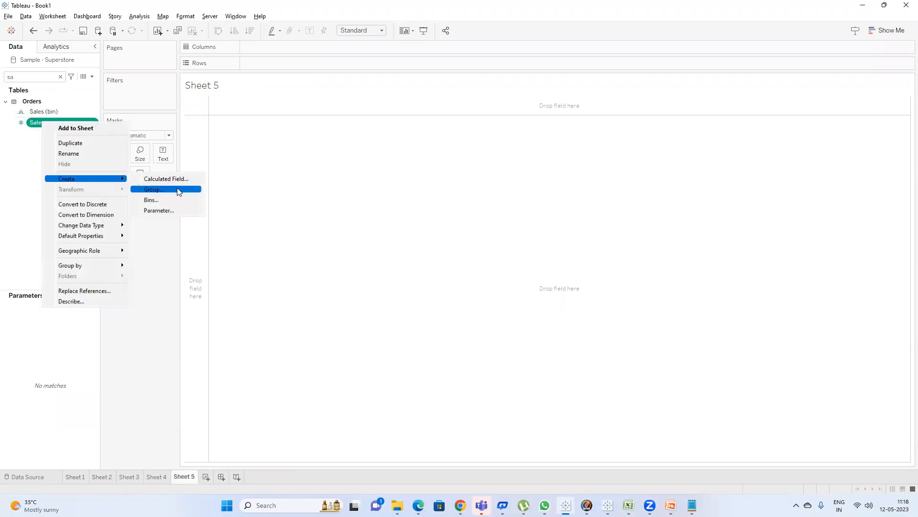
{"action": "left_click", "coordinate": [169, 199]}
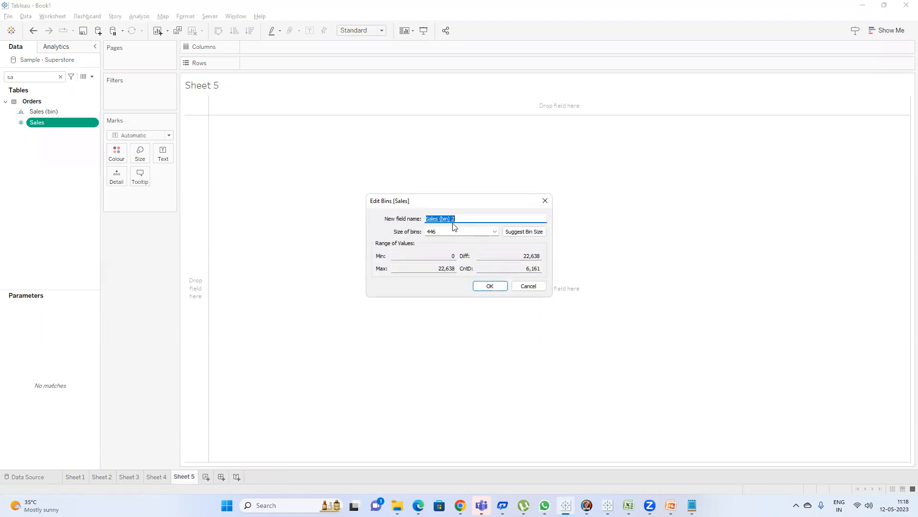
{"action": "type", "text": "New"}
{"action": "key", "text": "Tab"}
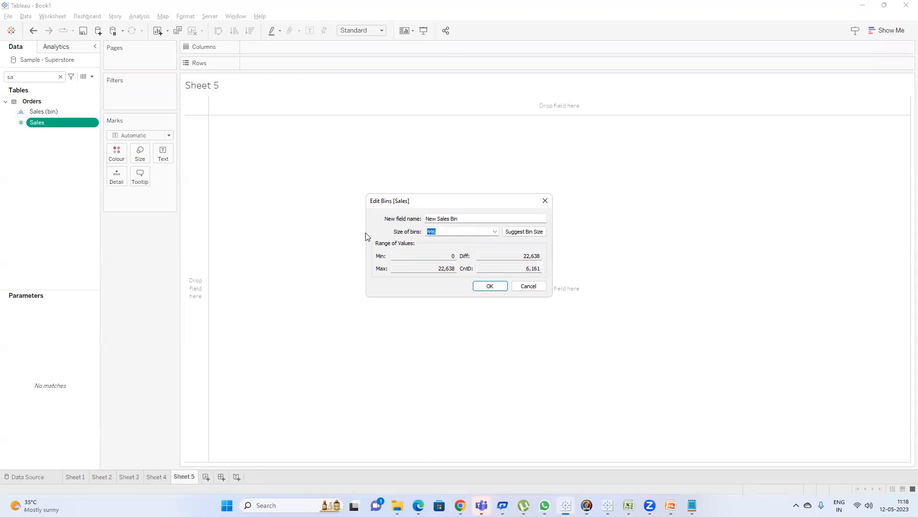
{"action": "left_click", "coordinate": [490, 286]}
Chart New Sales Bin on rows against Sales on columns, aggregating Sales as Count.
{"action": "left_click_drag", "start_coordinate": [50, 112], "coordinate": [263, 61]}
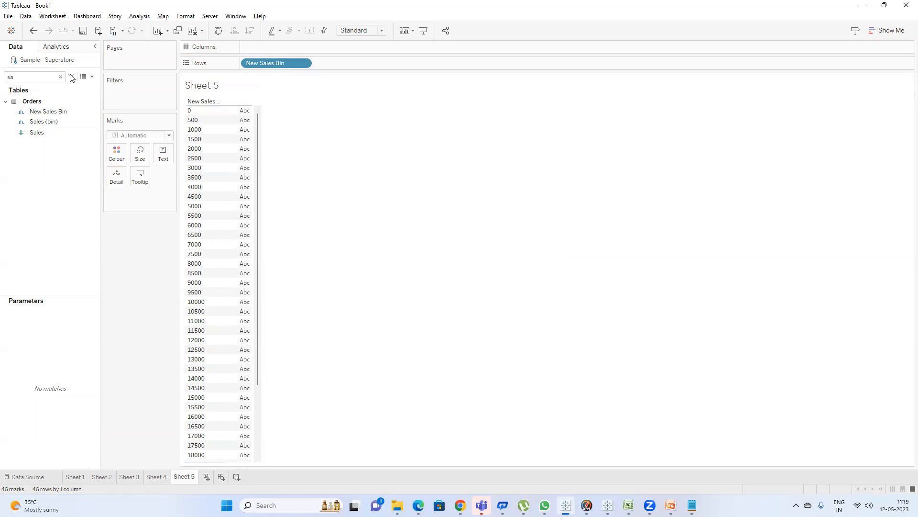
{"action": "left_click_drag", "start_coordinate": [37, 132], "coordinate": [286, 47]}
{"action": "right_click", "coordinate": [276, 46]}
{"action": "mouse_move", "coordinate": [341, 155]}
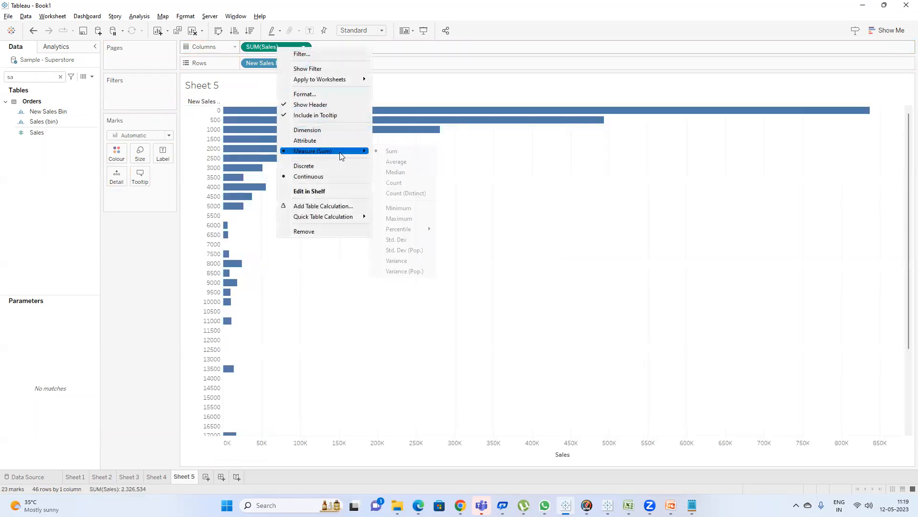
{"action": "left_click", "coordinate": [405, 184]}
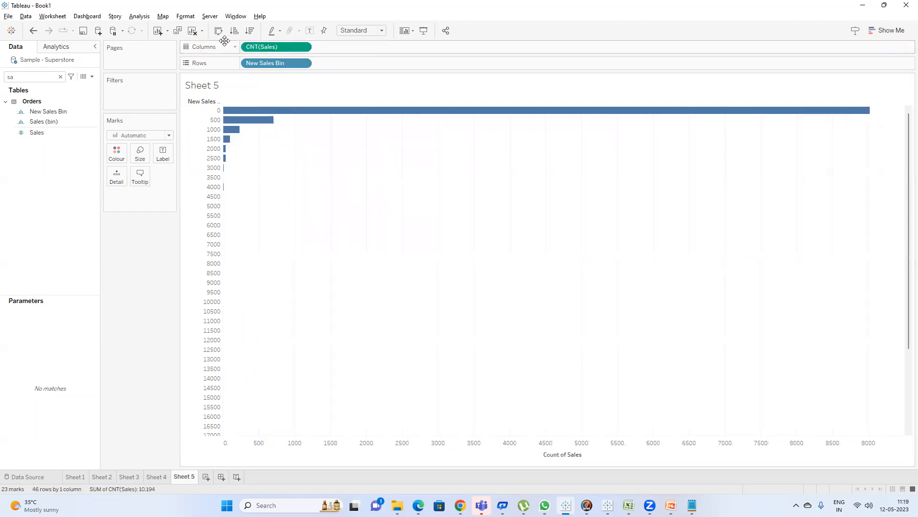
Show mark labels on the bars and swap rows and columns.
{"action": "left_click", "coordinate": [310, 31]}
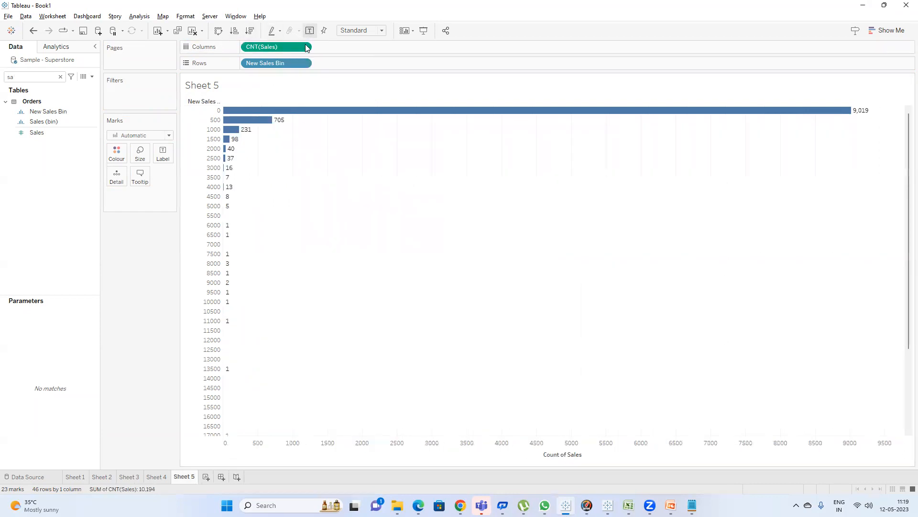
{"action": "left_click", "coordinate": [219, 31]}
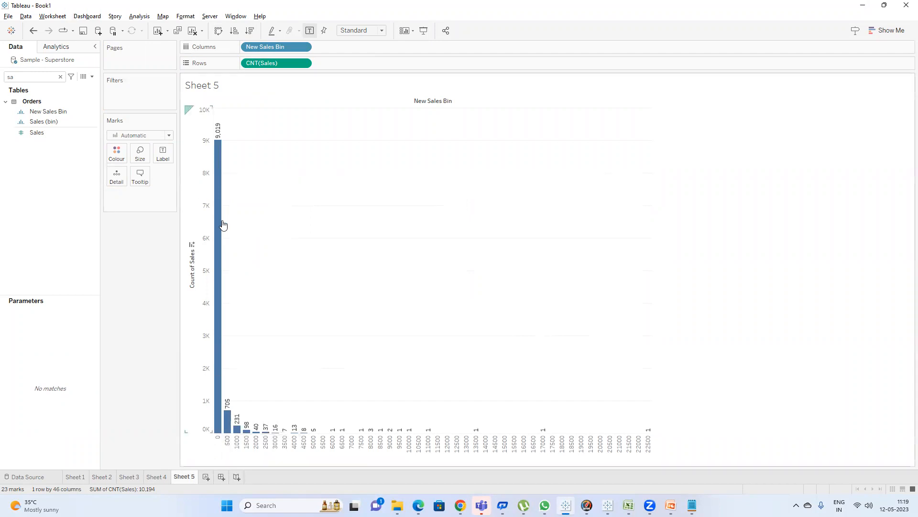
{"action": "left_click_drag", "start_coordinate": [267, 48], "coordinate": [138, 247]}
{"action": "left_click", "coordinate": [61, 77]}
{"action": "type", "text": "c"}
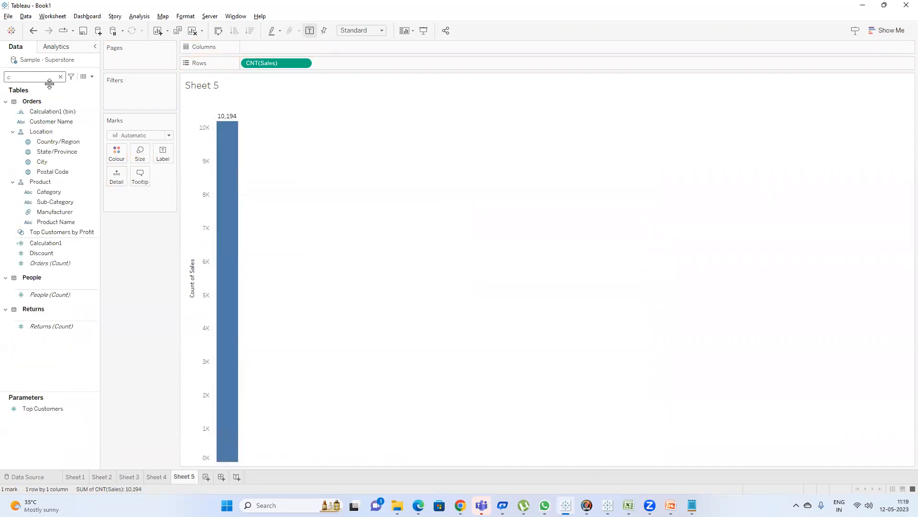
{"action": "left_click_drag", "start_coordinate": [72, 263], "coordinate": [287, 45]}
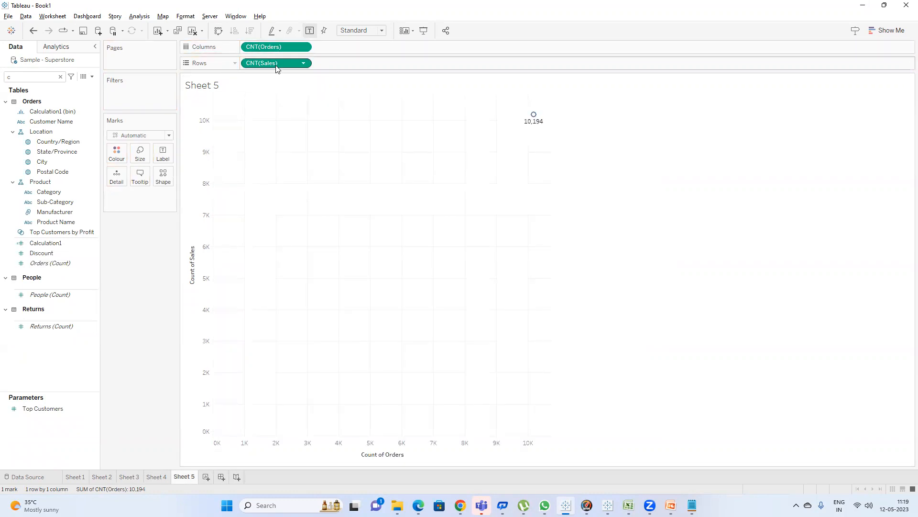
{"action": "key", "text": "ctrl+z"}
{"action": "key", "text": "ctrl+z"}
{"action": "key", "text": "ctrl+w"}
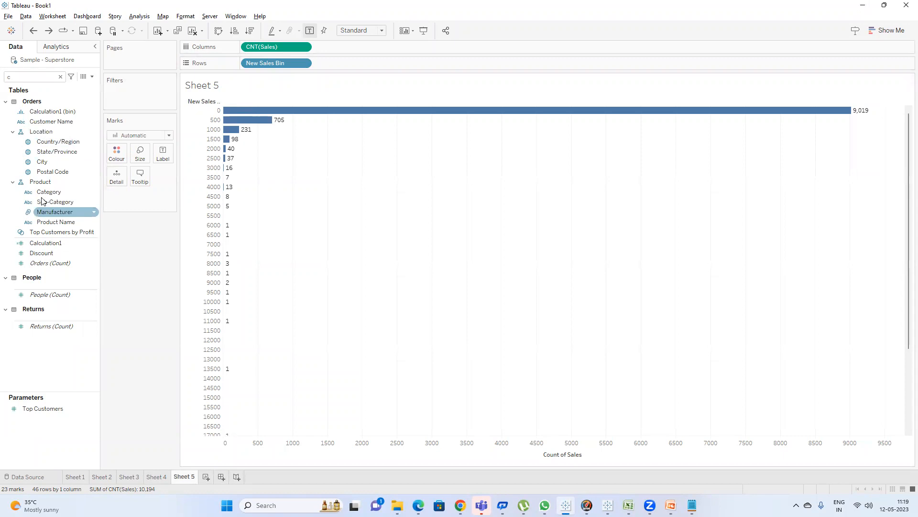
Replace the Sales count with Orders (Count) and swap rows and columns for vertical histogram bars.
{"action": "left_click_drag", "start_coordinate": [61, 262], "coordinate": [273, 44]}
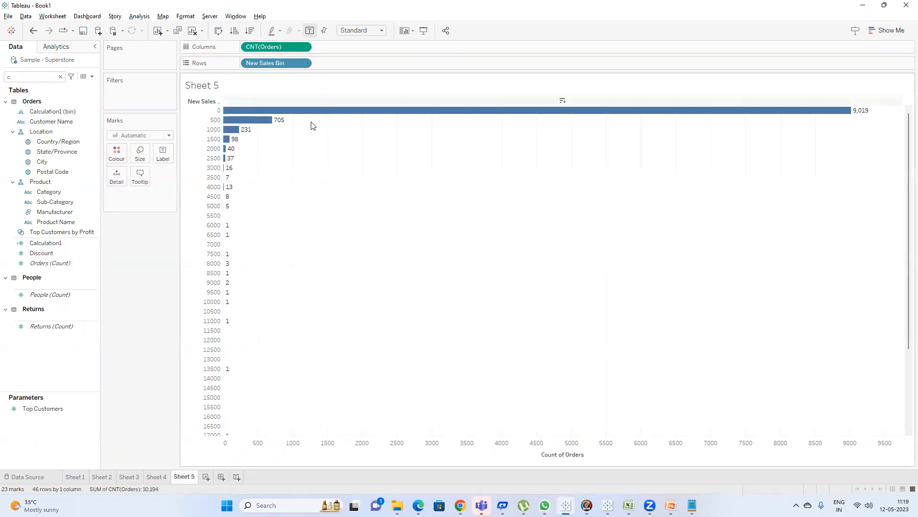
{"action": "left_click", "coordinate": [218, 31]}
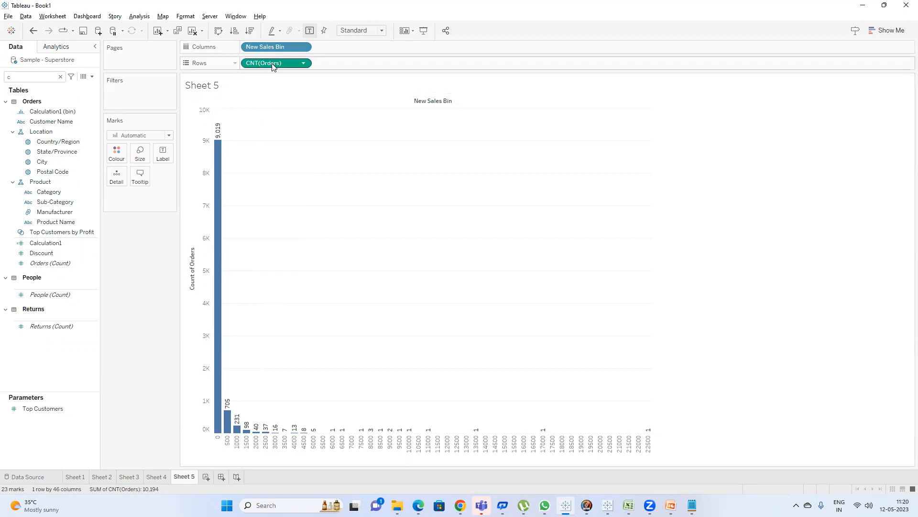
Switch to Excel and close the workbook without saving changes.
{"action": "mouse_move", "coordinate": [218, 150]}
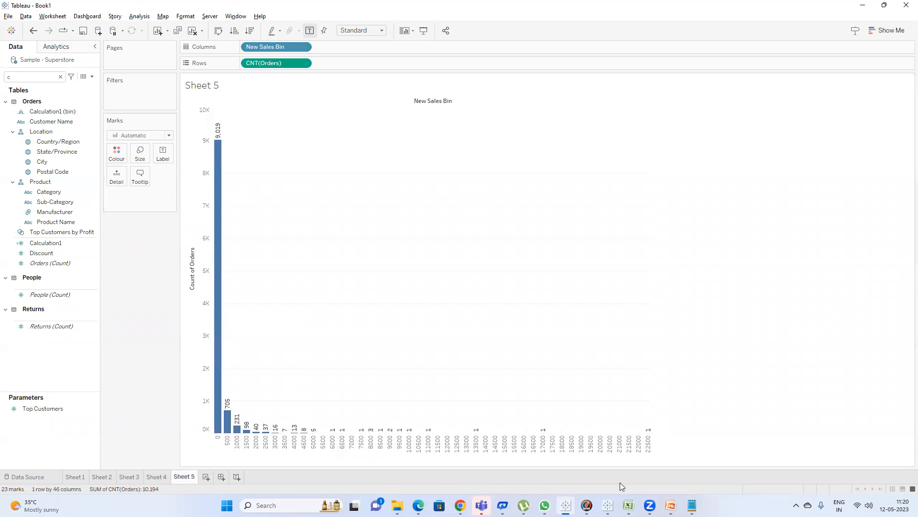
{"action": "mouse_move", "coordinate": [628, 505]}
{"action": "left_click", "coordinate": [627, 450]}
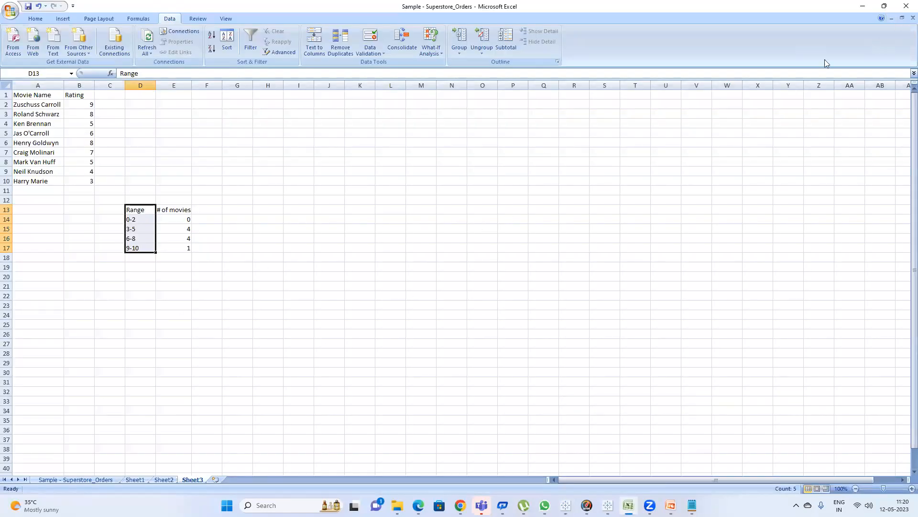
{"action": "left_click", "coordinate": [906, 5]}
{"action": "left_click", "coordinate": [464, 278]}
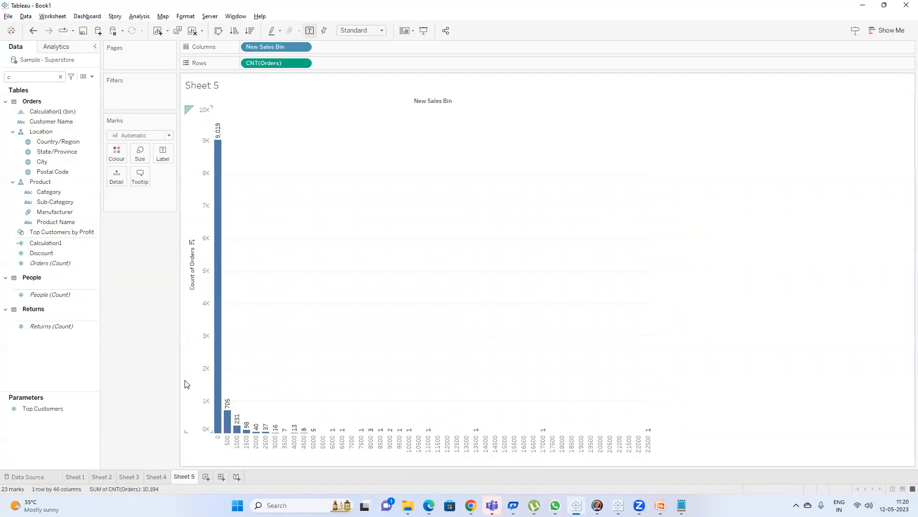
Open the Sample - Superstore_Orders file from the Desktop.
{"action": "key", "text": "super+e"}
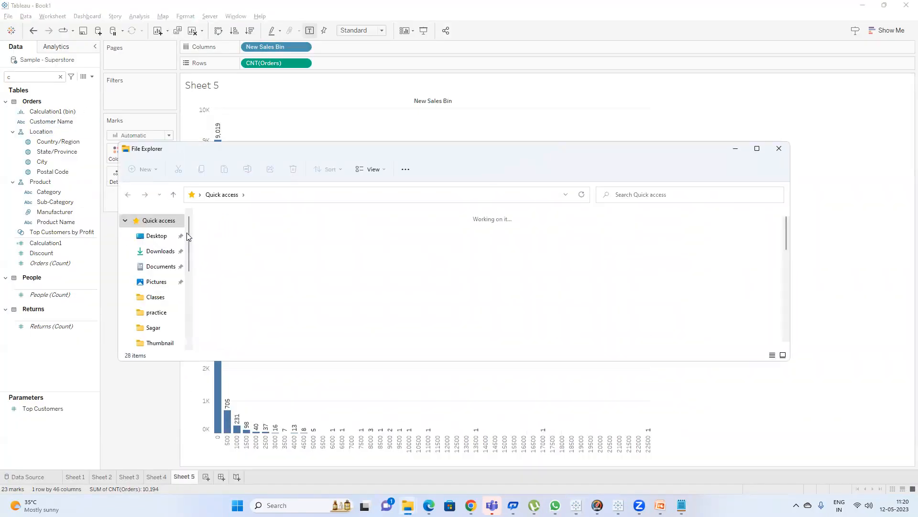
{"action": "left_click", "coordinate": [172, 238]}
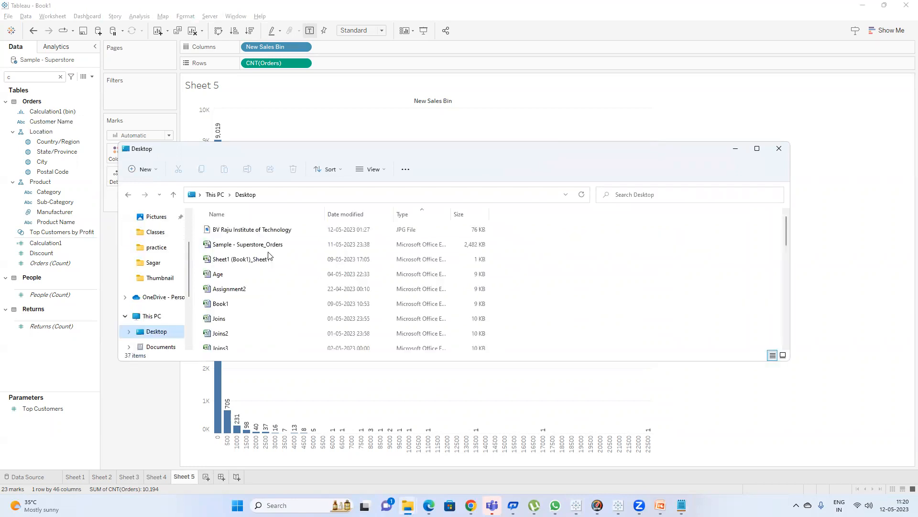
{"action": "double_click", "coordinate": [275, 245]}
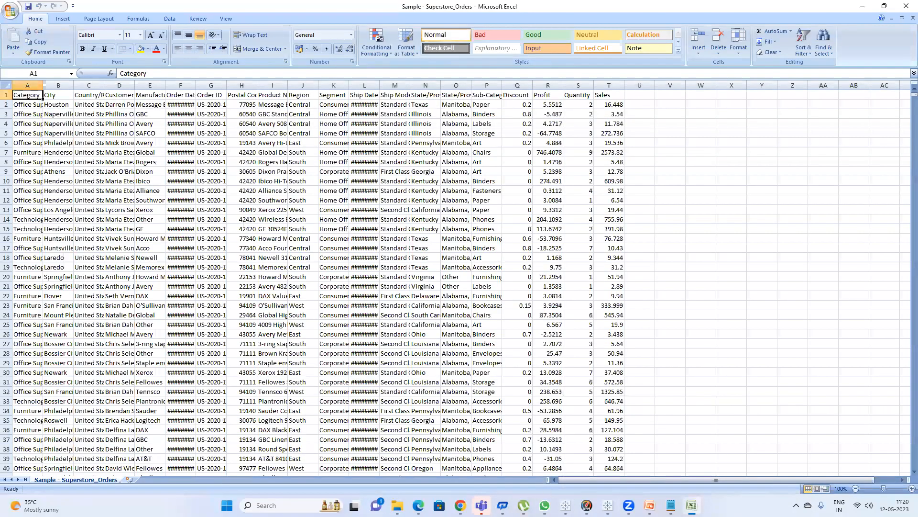
Sort the orders sheet by Sales from smallest to largest.
{"action": "left_click", "coordinate": [566, 505]}
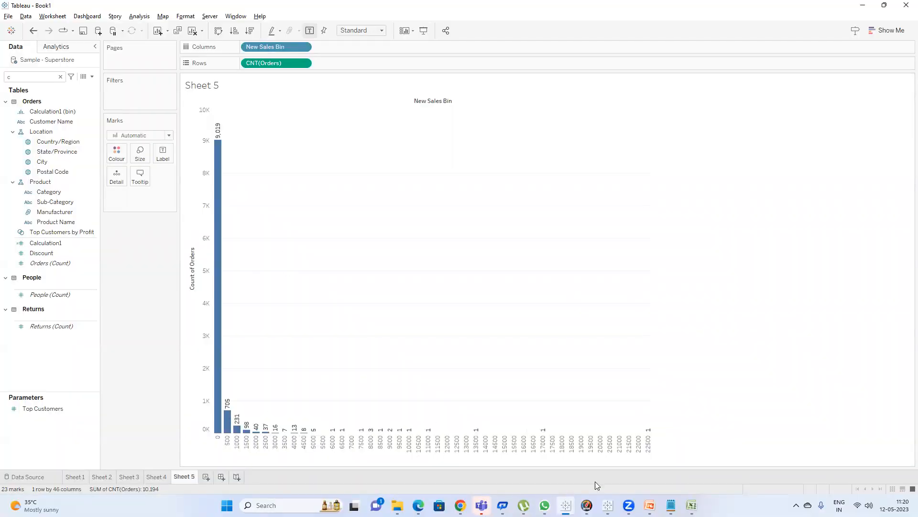
{"action": "mouse_move", "coordinate": [691, 505]}
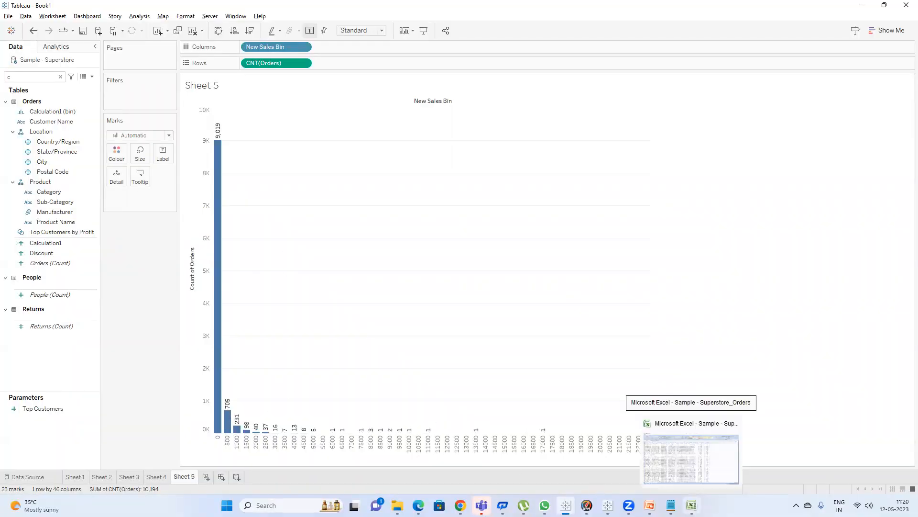
{"action": "left_click", "coordinate": [691, 456]}
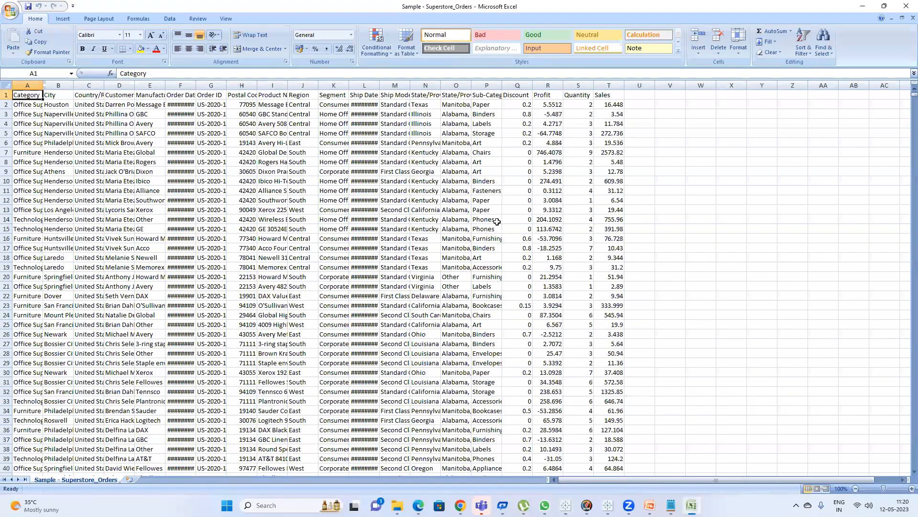
{"action": "left_click", "coordinate": [613, 96]}
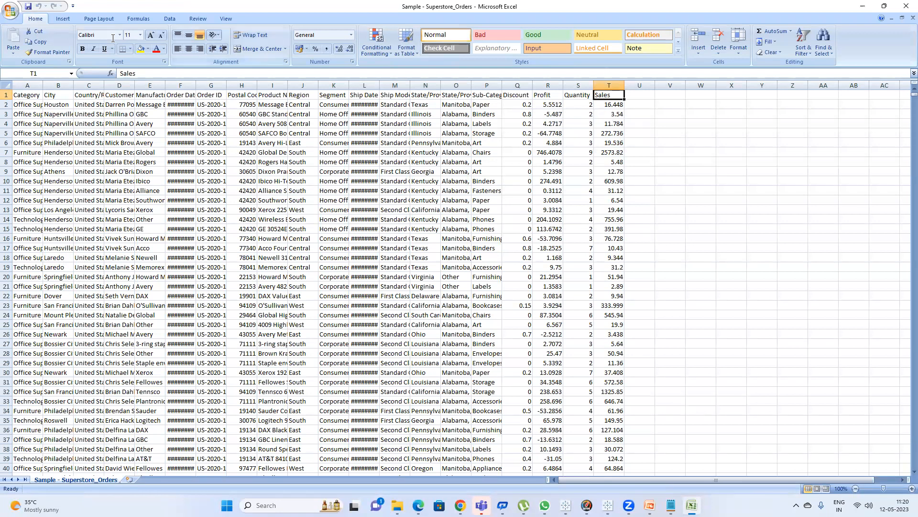
{"action": "left_click", "coordinate": [170, 18]}
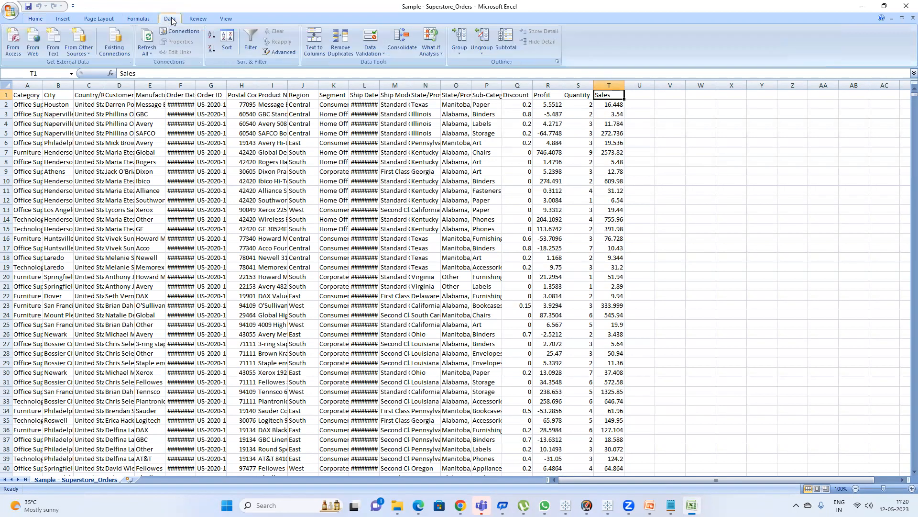
{"action": "left_click", "coordinate": [227, 43]}
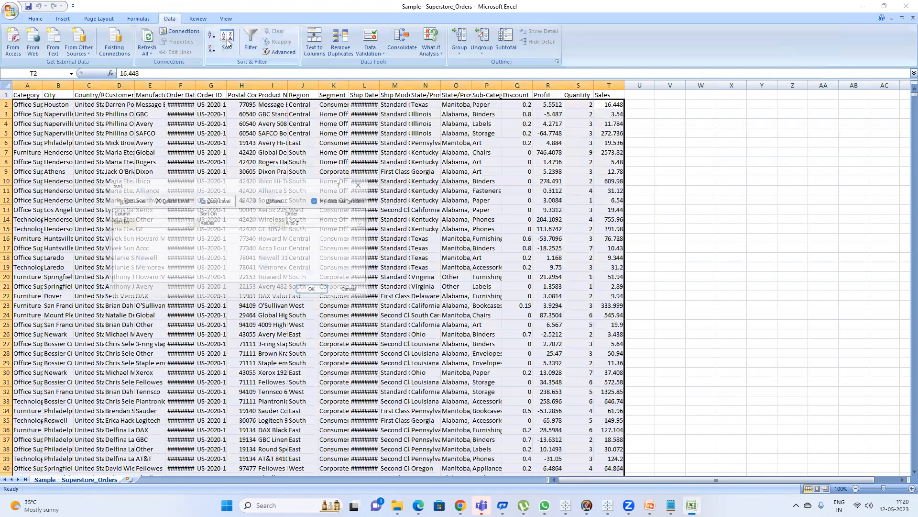
{"action": "left_click", "coordinate": [185, 221]}
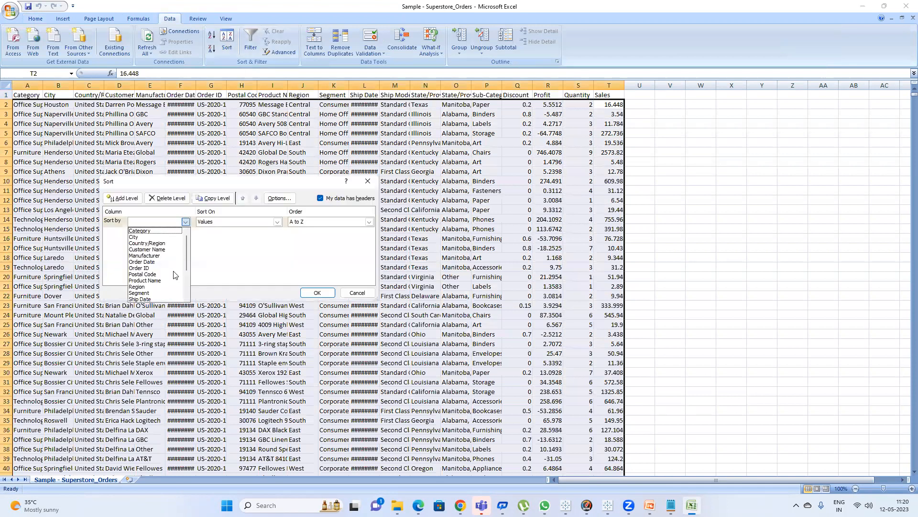
{"action": "scroll", "coordinate": [173, 274], "scroll_direction": "down", "scroll_amount": 3}
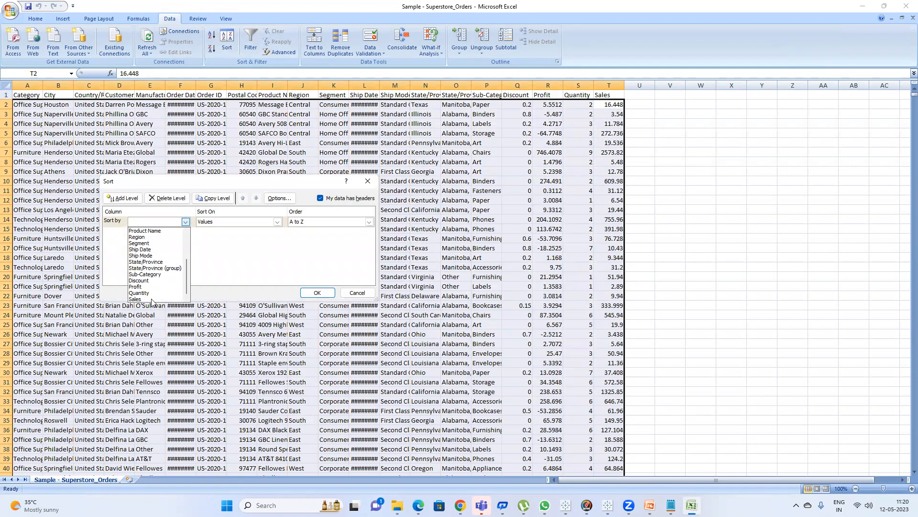
{"action": "left_click", "coordinate": [154, 299]}
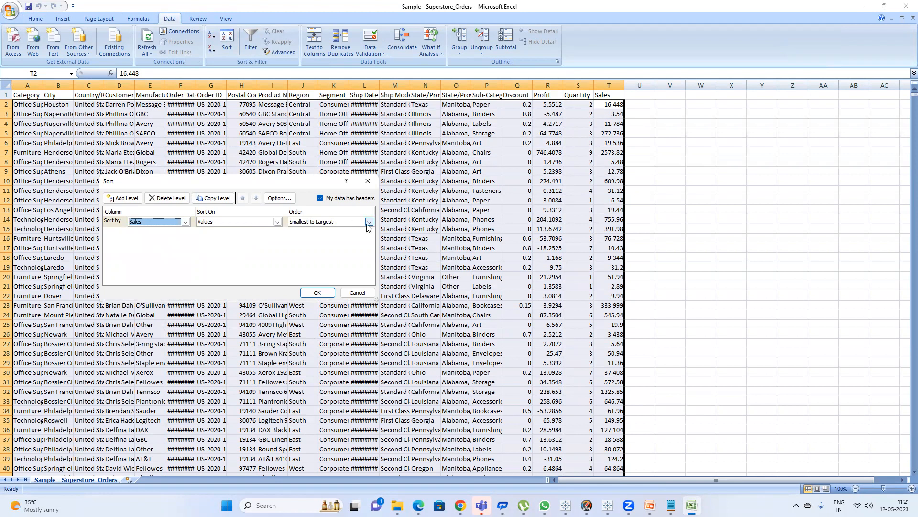
{"action": "left_click", "coordinate": [317, 293]}
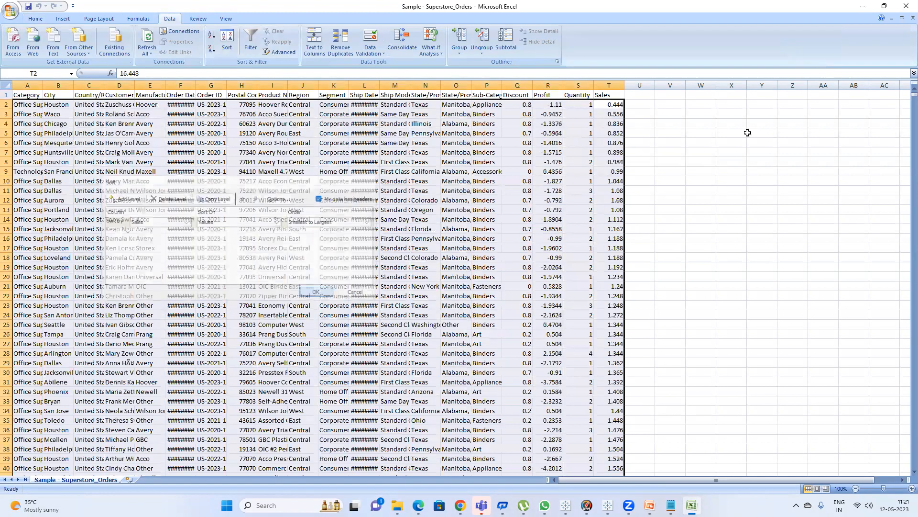
Examine the sorted Sales column from its first to its last value.
{"action": "left_click", "coordinate": [612, 99]}
{"action": "left_click", "coordinate": [614, 82]}
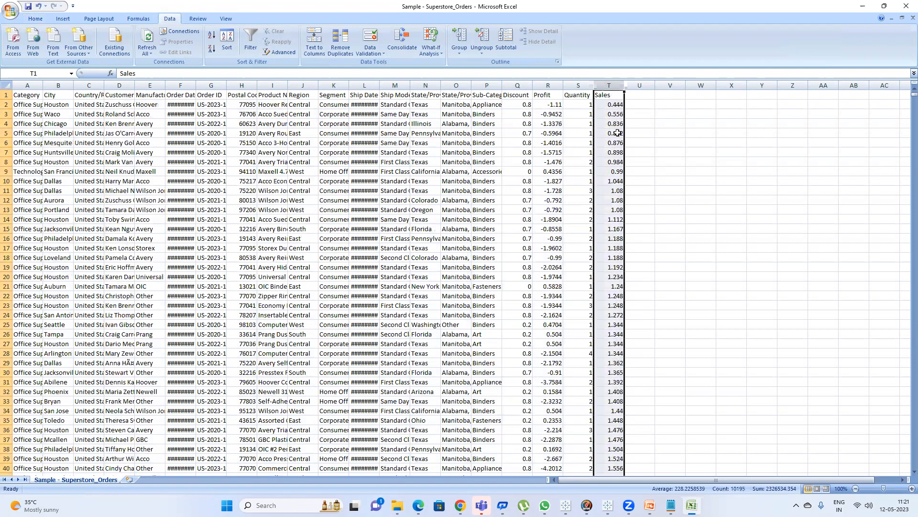
{"action": "scroll", "coordinate": [640, 152], "scroll_direction": "down", "scroll_amount": 7}
{"action": "scroll", "coordinate": [639, 138], "scroll_direction": "up", "scroll_amount": 7}
{"action": "left_click", "coordinate": [611, 96]}
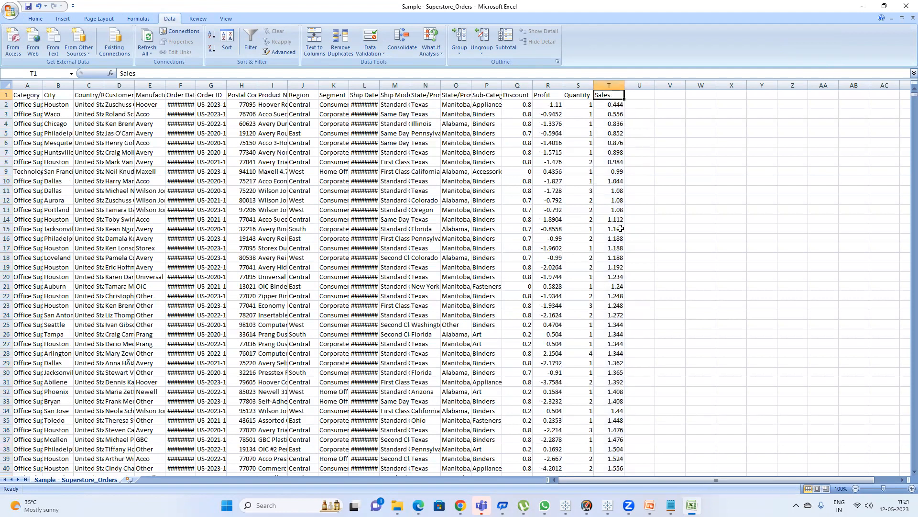
{"action": "key", "text": "alt+Tab"}
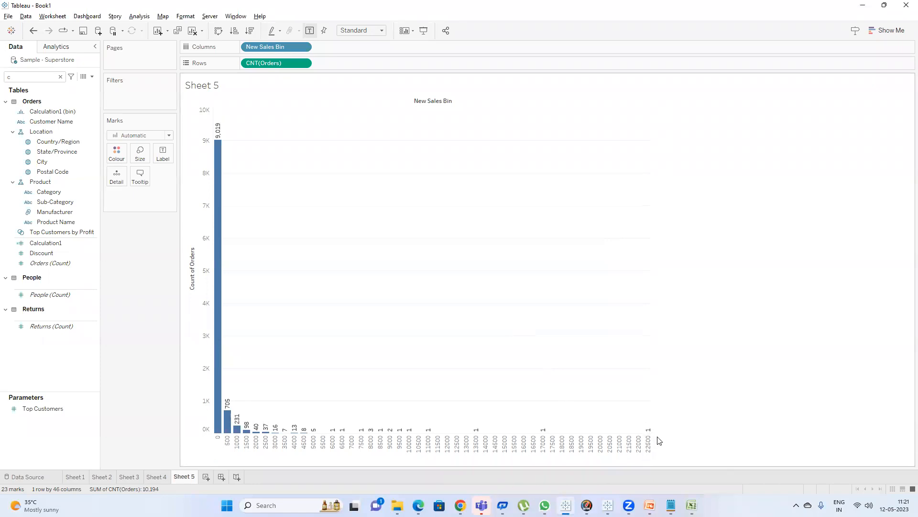
{"action": "key", "text": "alt+Tab"}
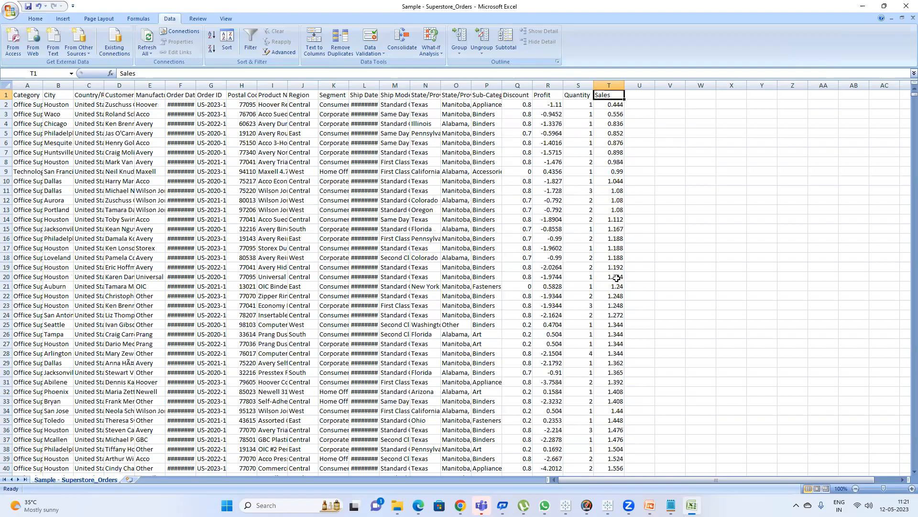
{"action": "key", "text": "ctrl+Down"}
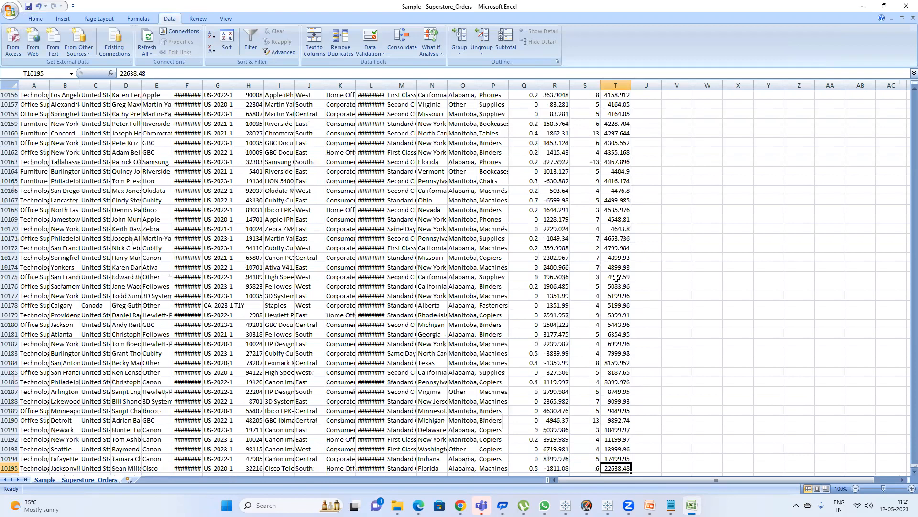
{"action": "key", "text": "alt+Tab"}
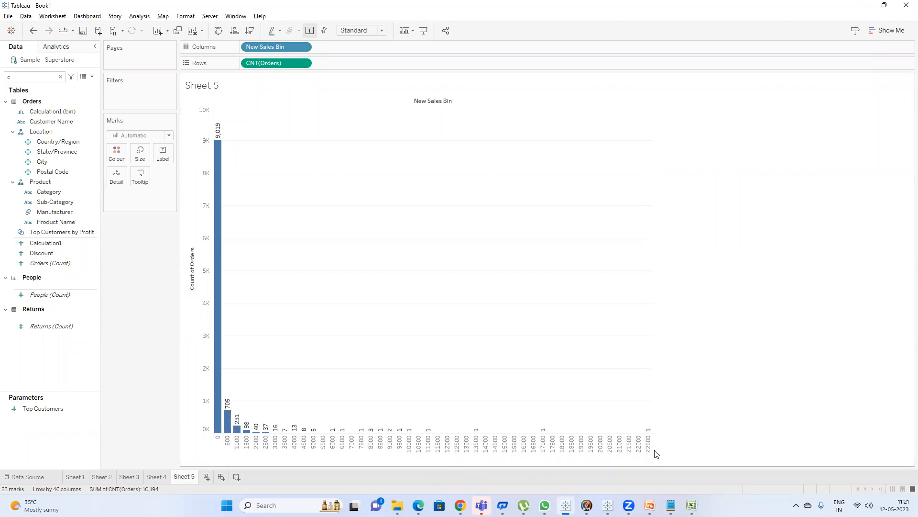
{"action": "key", "text": "alt+Tab"}
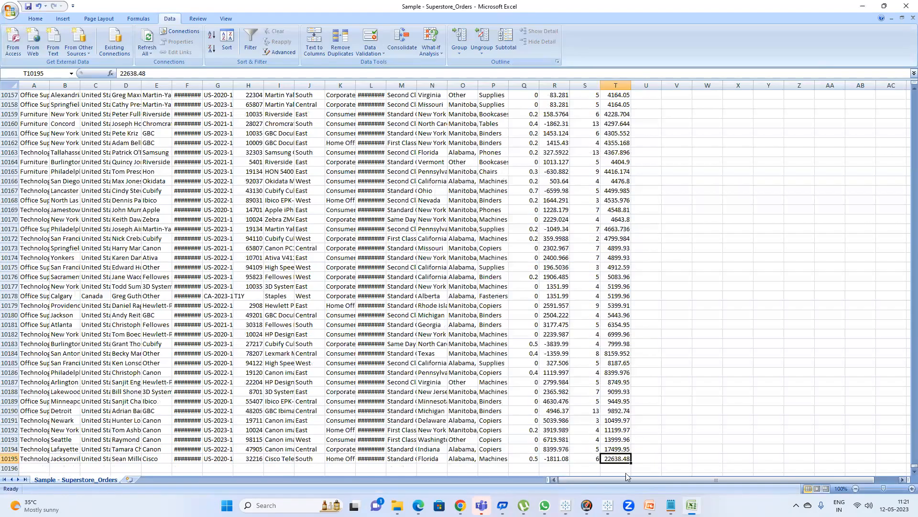
{"action": "left_click", "coordinate": [651, 461]}
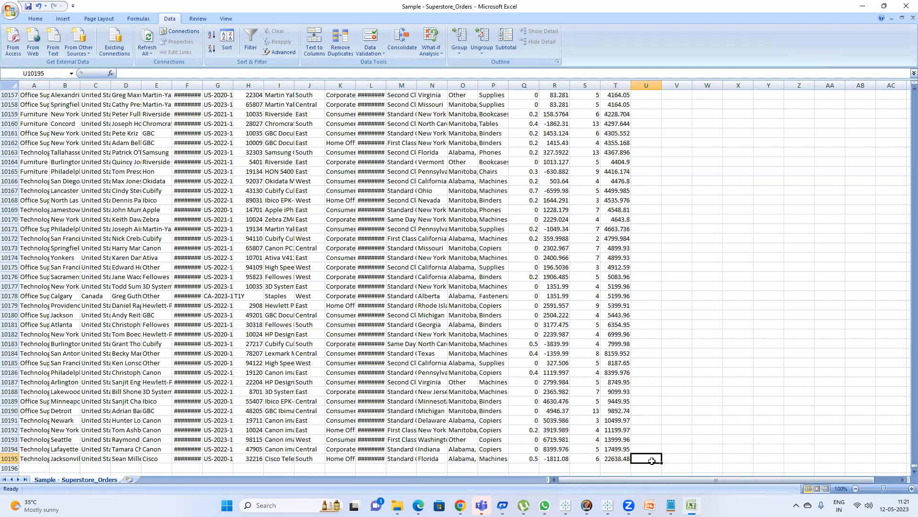
{"action": "type", "text": "2"}
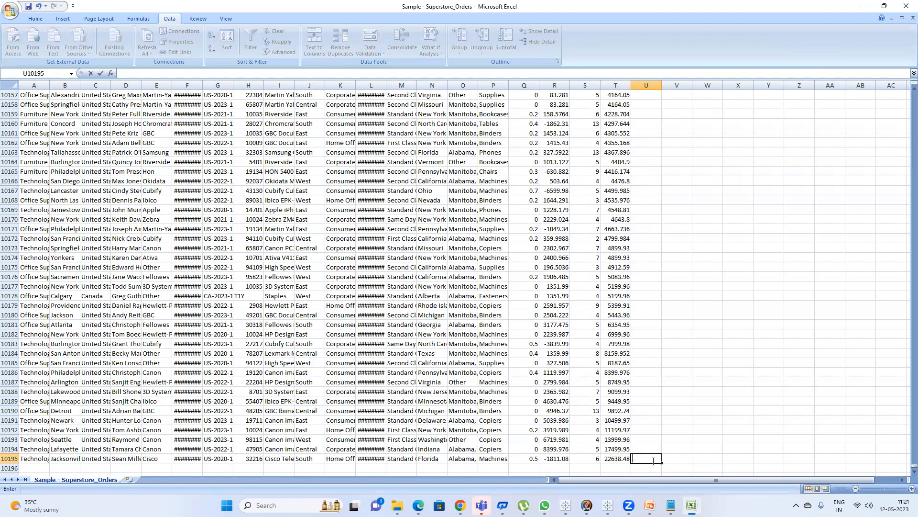
{"action": "type", "text": "2500-22999"}
{"action": "key", "text": "Return"}
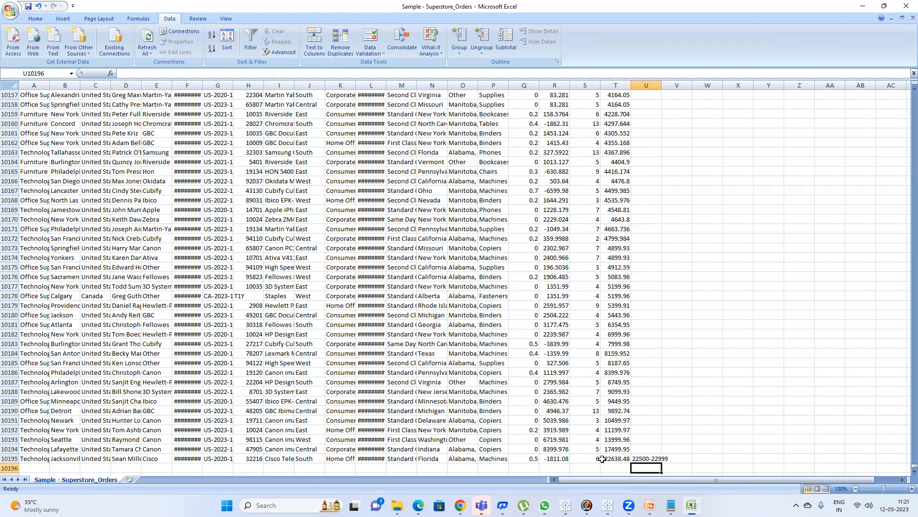
{"action": "left_click", "coordinate": [603, 458]}
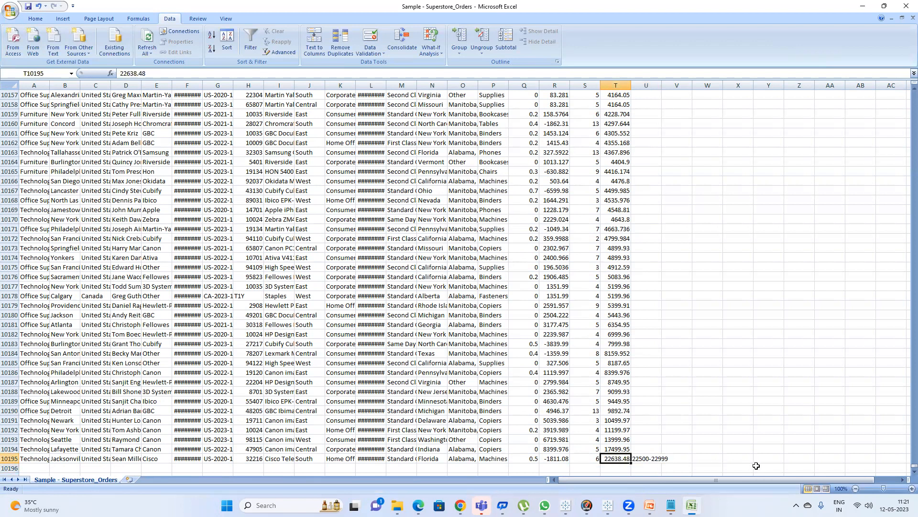
{"action": "double_click", "coordinate": [663, 87]}
Compare the highest Sales values in the sheet with the top bins of the histogram.
{"action": "key", "text": "alt+Tab"}
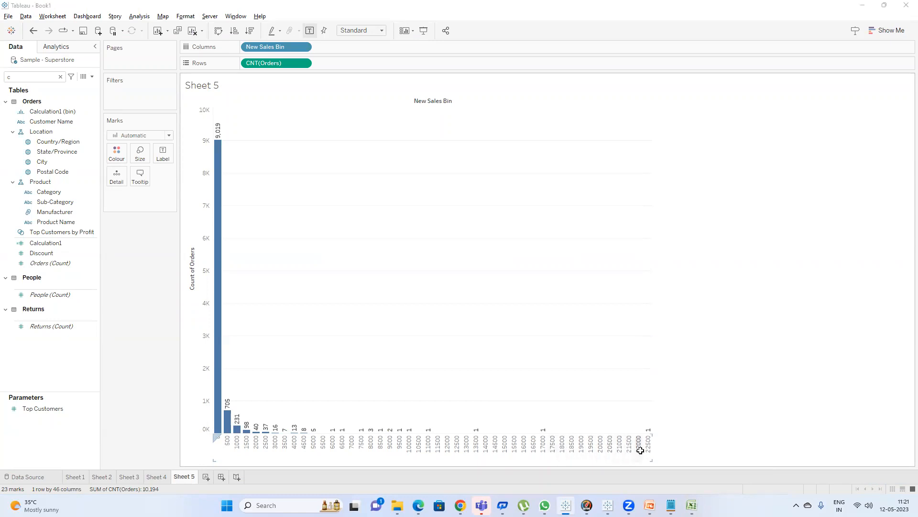
{"action": "key", "text": "alt+Tab"}
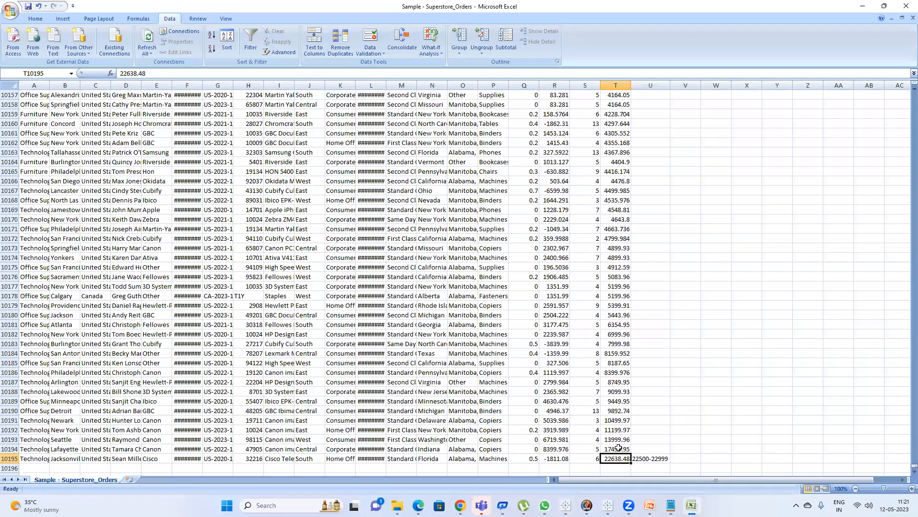
{"action": "left_click", "coordinate": [616, 448]}
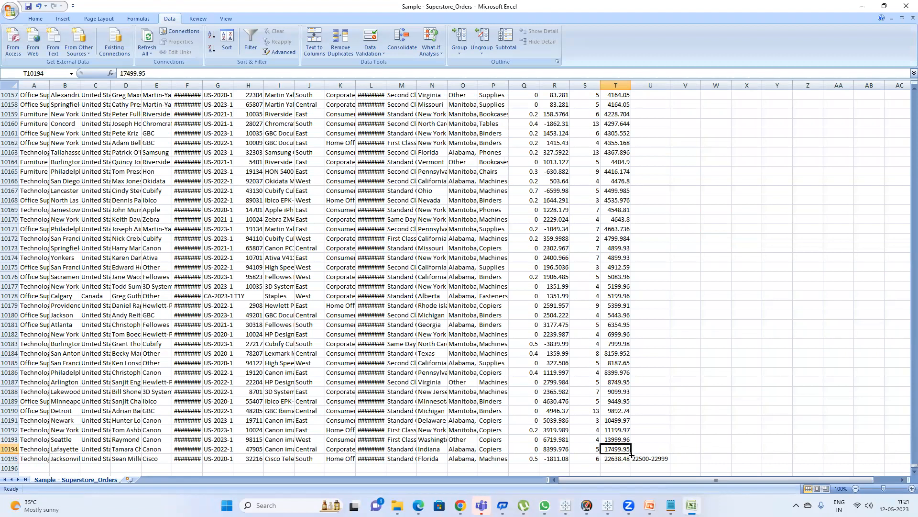
{"action": "left_click", "coordinate": [618, 460]}
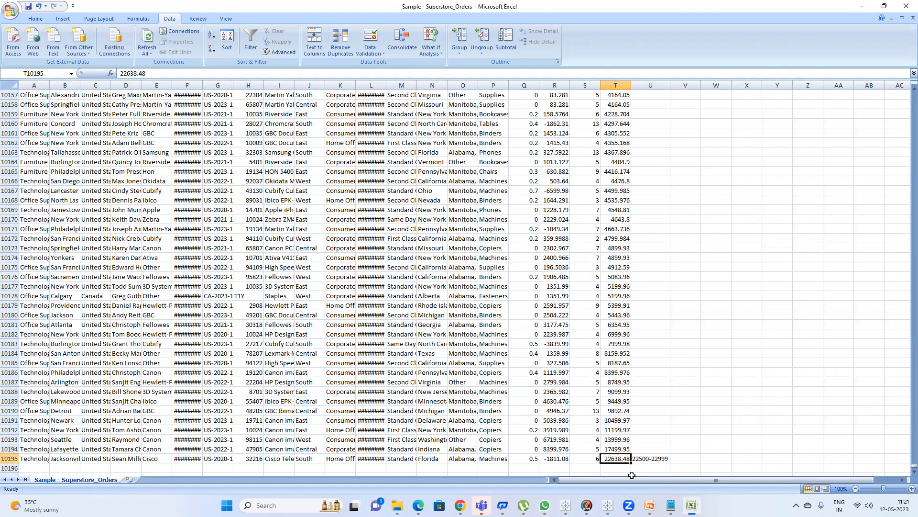
{"action": "key", "text": "alt+Tab"}
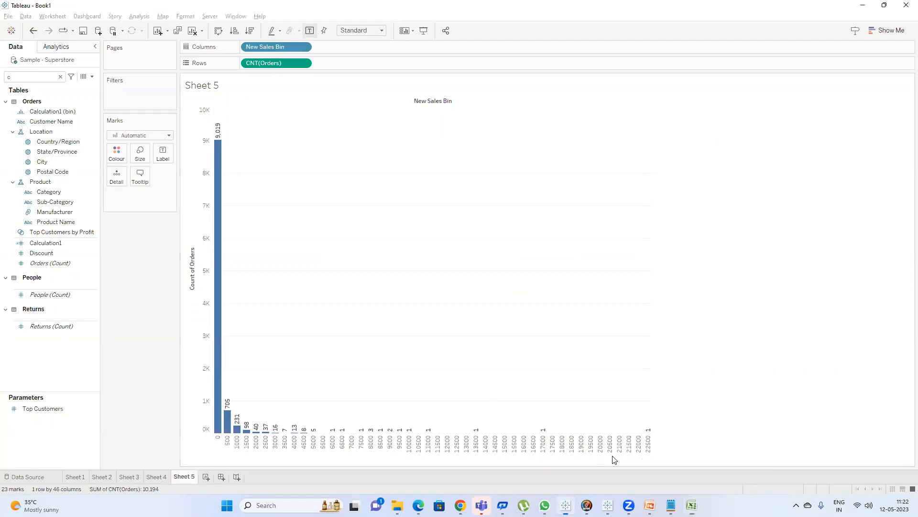
{"action": "mouse_move", "coordinate": [218, 191]}
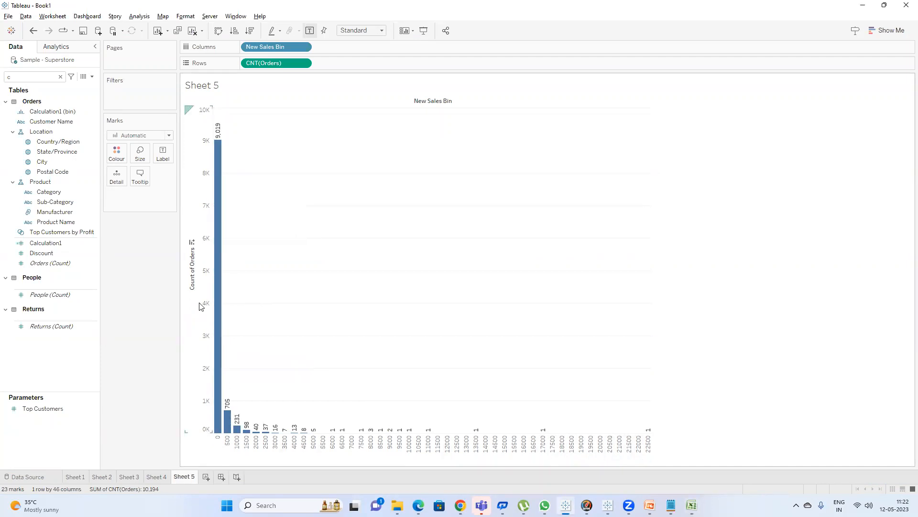
{"action": "key", "text": "alt+Tab"}
Select the Sales cells from the first value down to the last value below 500 to check their count.
{"action": "scroll", "coordinate": [593, 200], "scroll_direction": "up", "scroll_amount": 15}
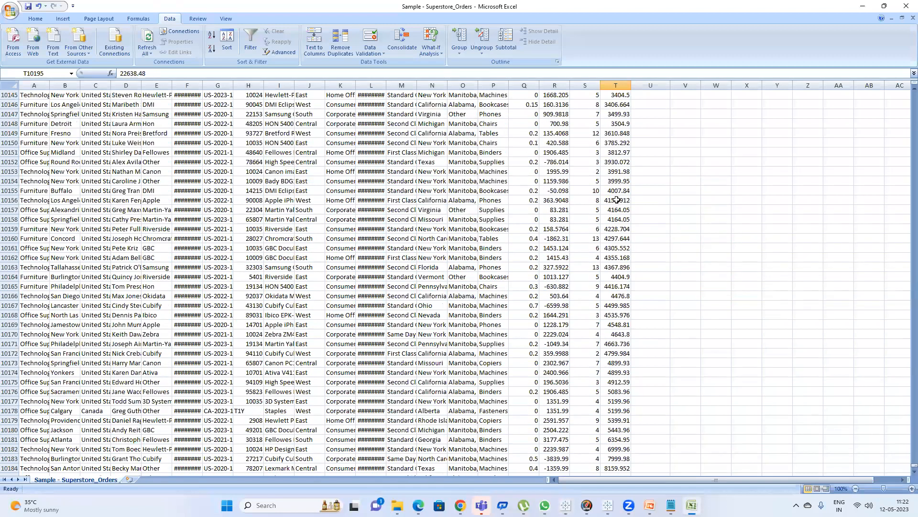
{"action": "scroll", "coordinate": [617, 198], "scroll_direction": "up", "scroll_amount": 16}
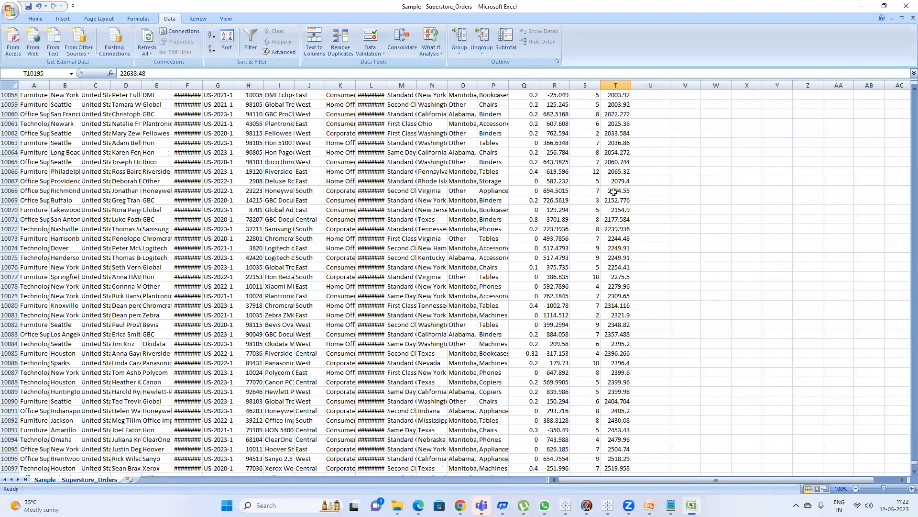
{"action": "scroll", "coordinate": [614, 191], "scroll_direction": "up", "scroll_amount": 20}
{"action": "scroll", "coordinate": [612, 186], "scroll_direction": "up", "scroll_amount": 20}
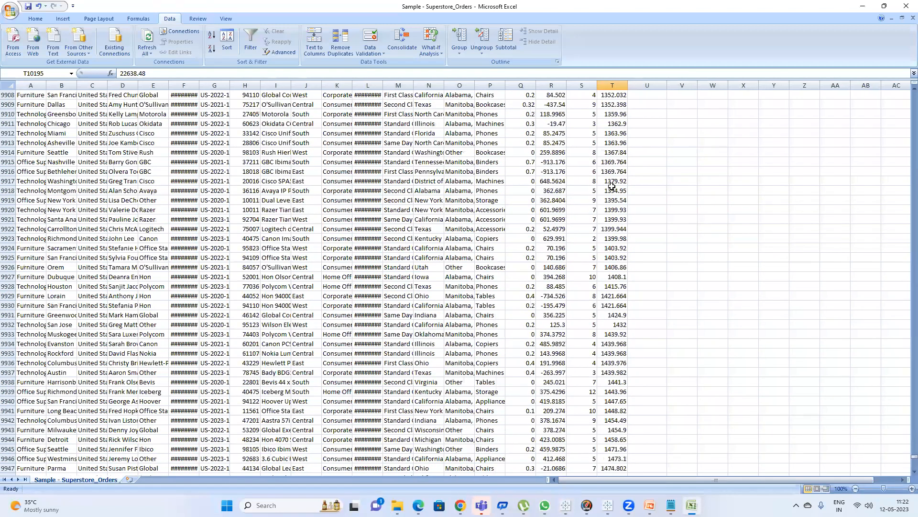
{"action": "scroll", "coordinate": [611, 173], "scroll_direction": "up", "scroll_amount": 20}
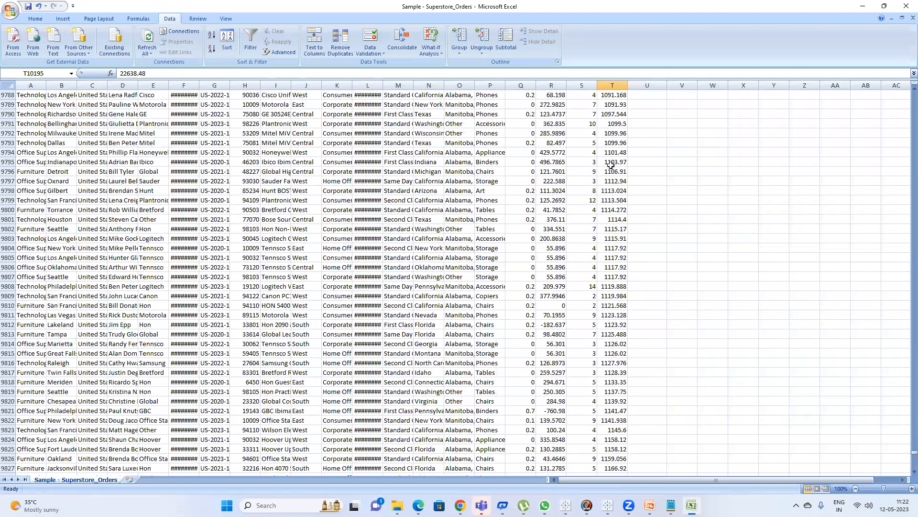
{"action": "scroll", "coordinate": [610, 164], "scroll_direction": "up", "scroll_amount": 20}
{"action": "scroll", "coordinate": [600, 153], "scroll_direction": "up", "scroll_amount": 20}
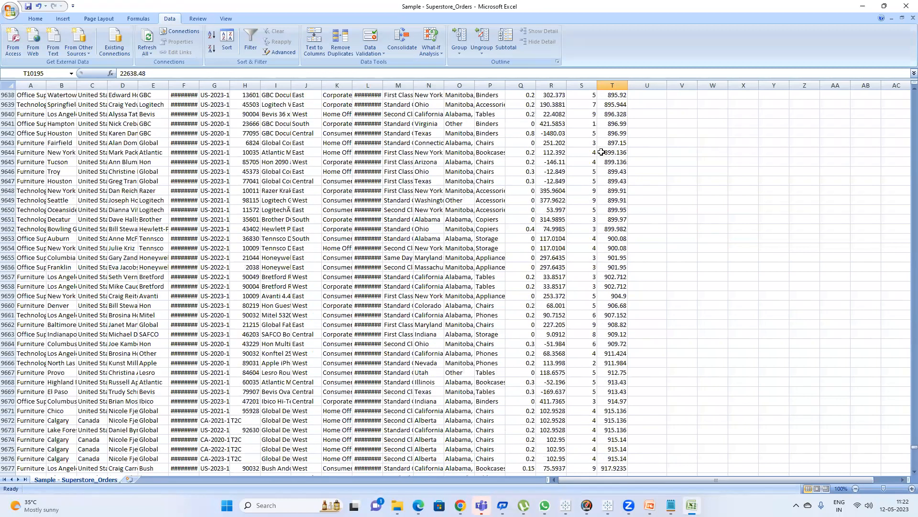
{"action": "scroll", "coordinate": [590, 125], "scroll_direction": "up", "scroll_amount": 20}
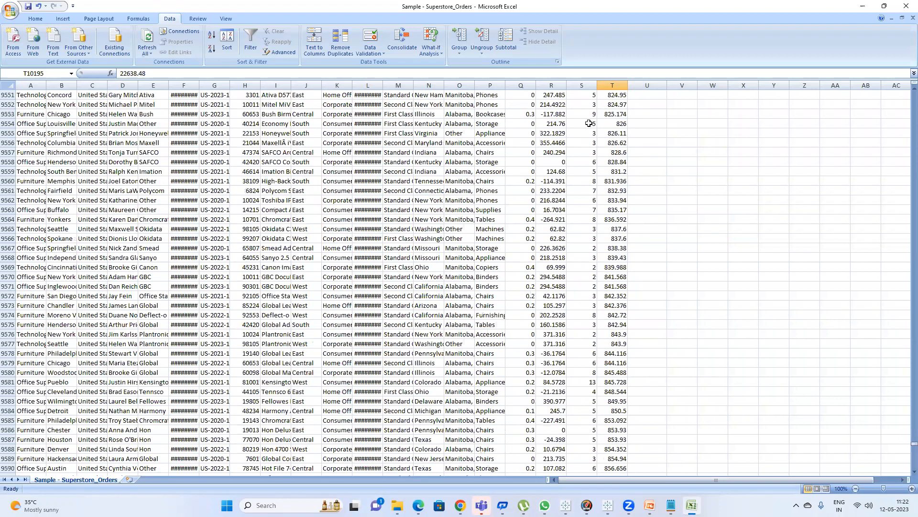
{"action": "scroll", "coordinate": [589, 123], "scroll_direction": "up", "scroll_amount": 20}
{"action": "scroll", "coordinate": [589, 122], "scroll_direction": "up", "scroll_amount": 20}
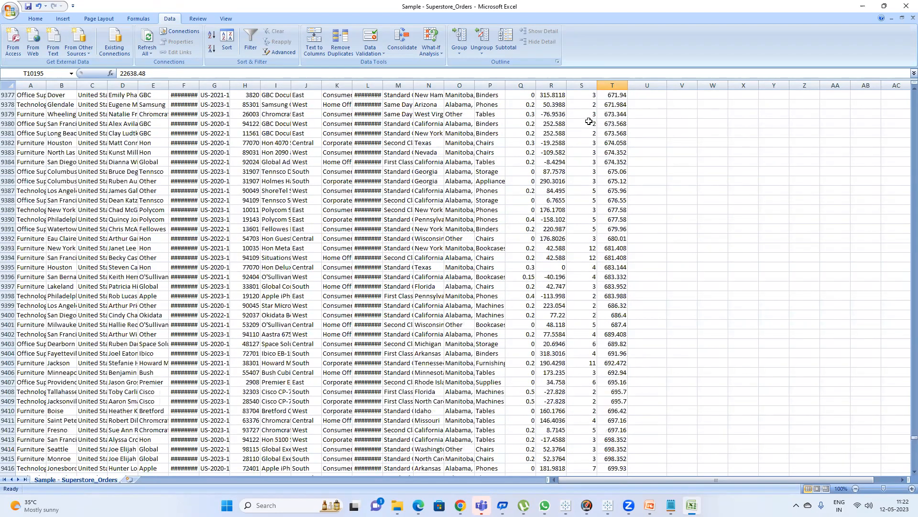
{"action": "scroll", "coordinate": [589, 119], "scroll_direction": "up", "scroll_amount": 20}
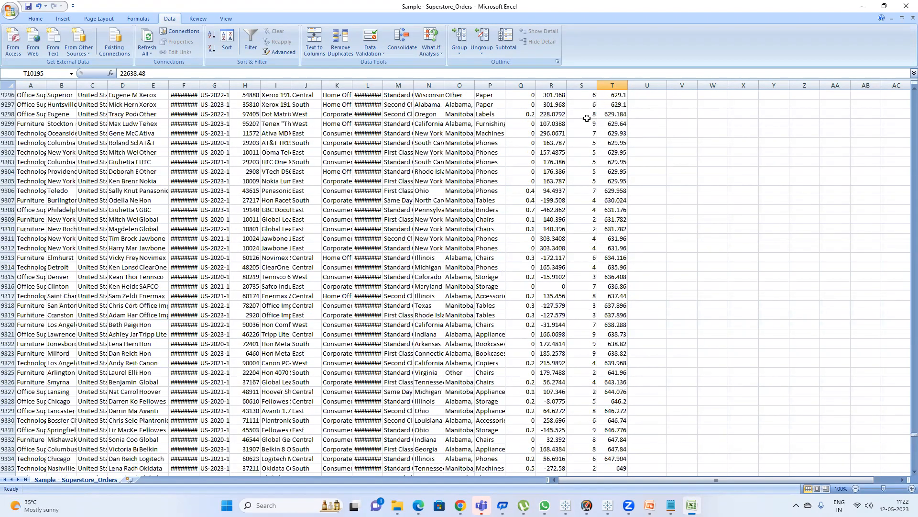
{"action": "scroll", "coordinate": [587, 118], "scroll_direction": "up", "scroll_amount": 16}
{"action": "scroll", "coordinate": [587, 117], "scroll_direction": "up", "scroll_amount": 14}
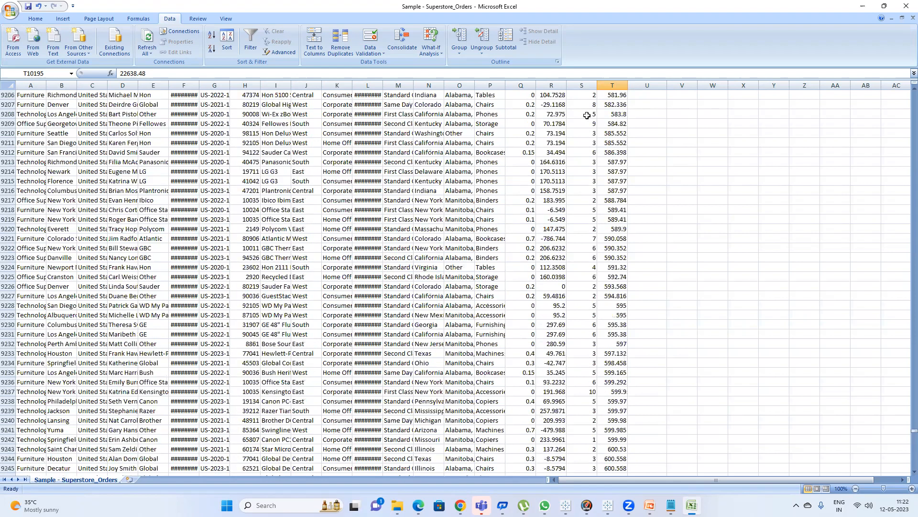
{"action": "scroll", "coordinate": [587, 115], "scroll_direction": "up", "scroll_amount": 20}
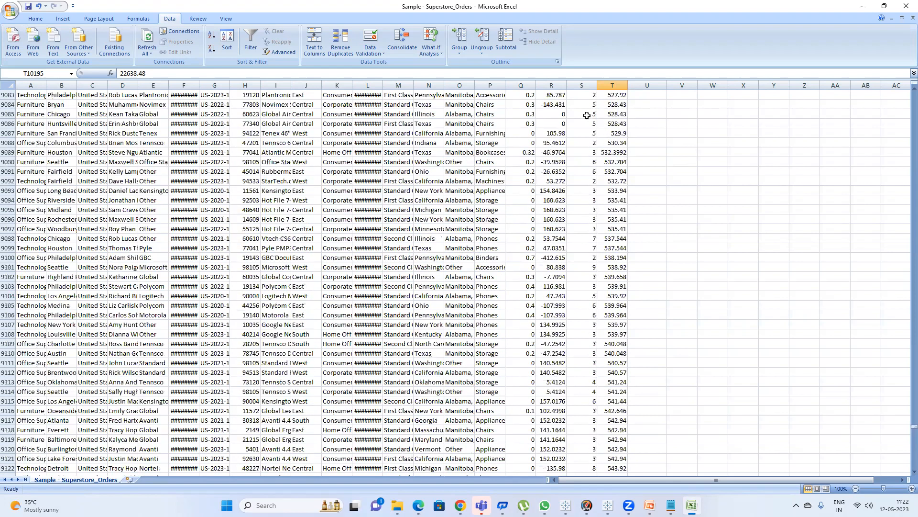
{"action": "scroll", "coordinate": [587, 116], "scroll_direction": "up", "scroll_amount": 11}
{"action": "scroll", "coordinate": [589, 120], "scroll_direction": "up", "scroll_amount": 14}
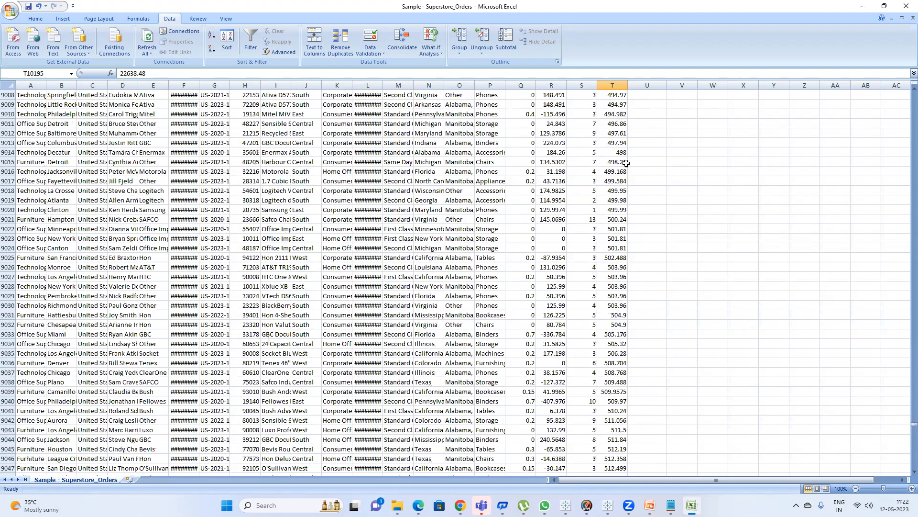
{"action": "left_click", "coordinate": [619, 210]}
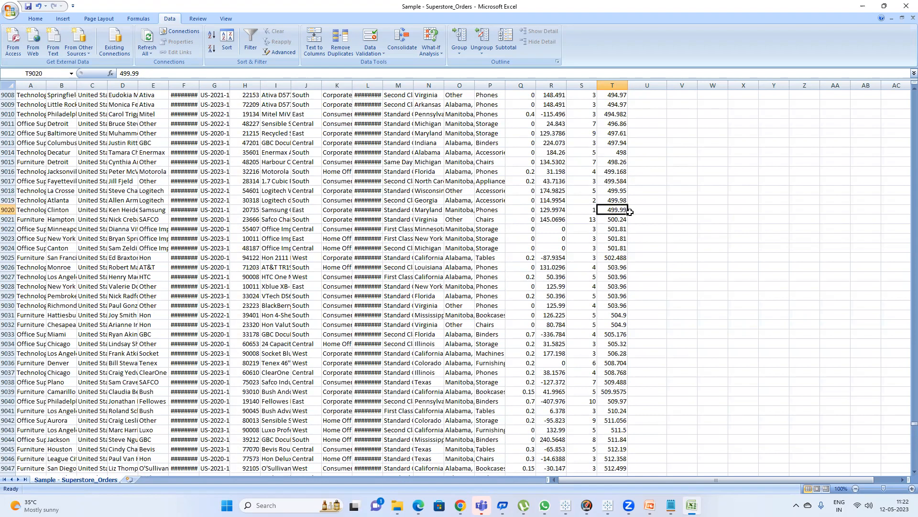
{"action": "key", "text": "ctrl+shift+Up"}
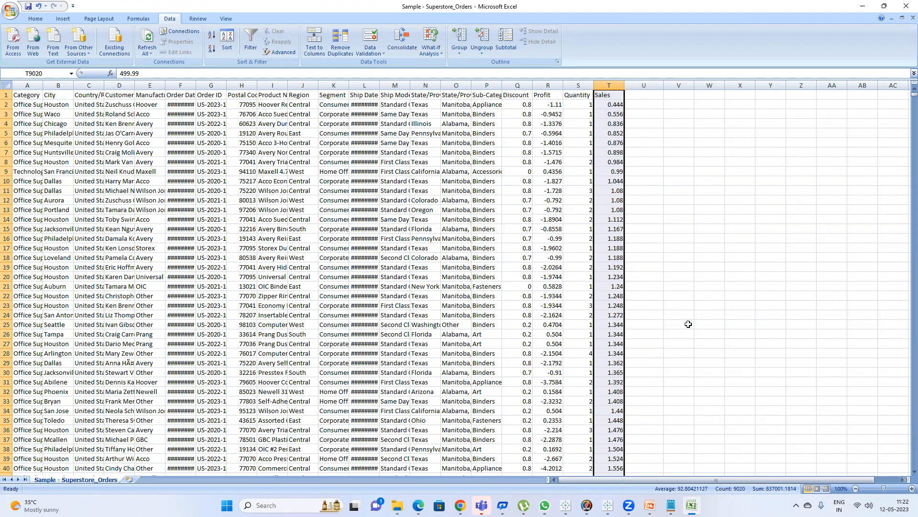
{"action": "key", "text": "shift+Down"}
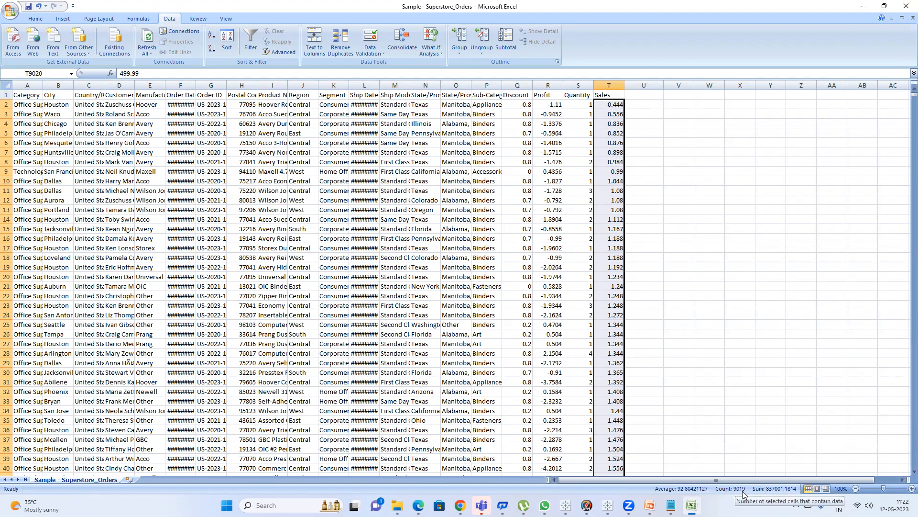
{"action": "left_click", "coordinate": [862, 7]}
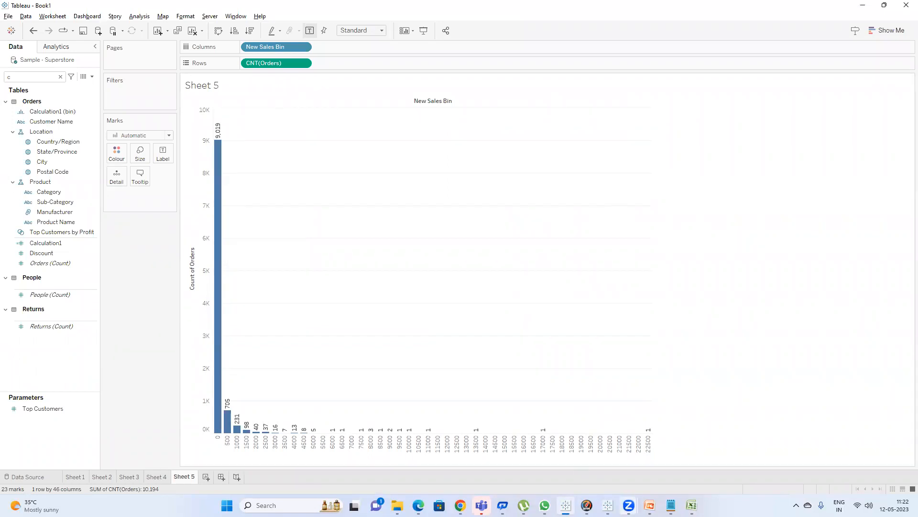
{"action": "left_click", "coordinate": [692, 505]}
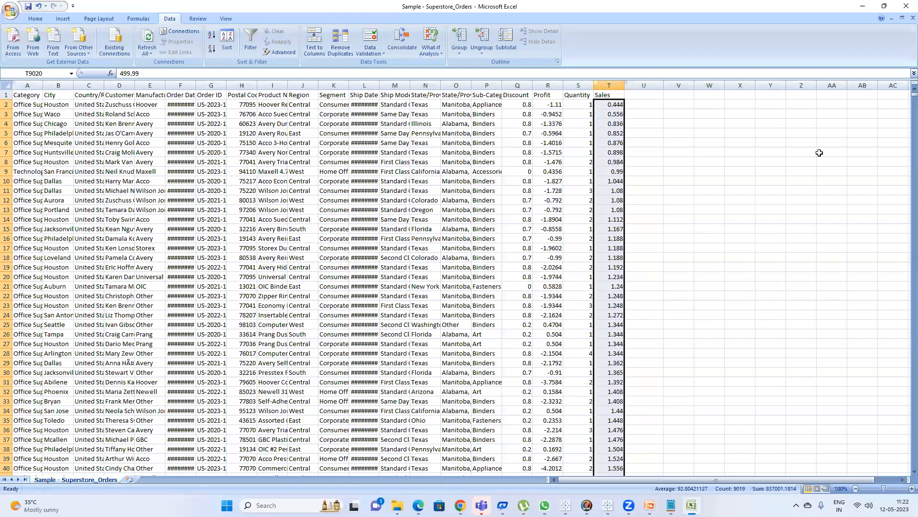
{"action": "left_click", "coordinate": [811, 181]}
{"action": "left_click", "coordinate": [863, 6]}
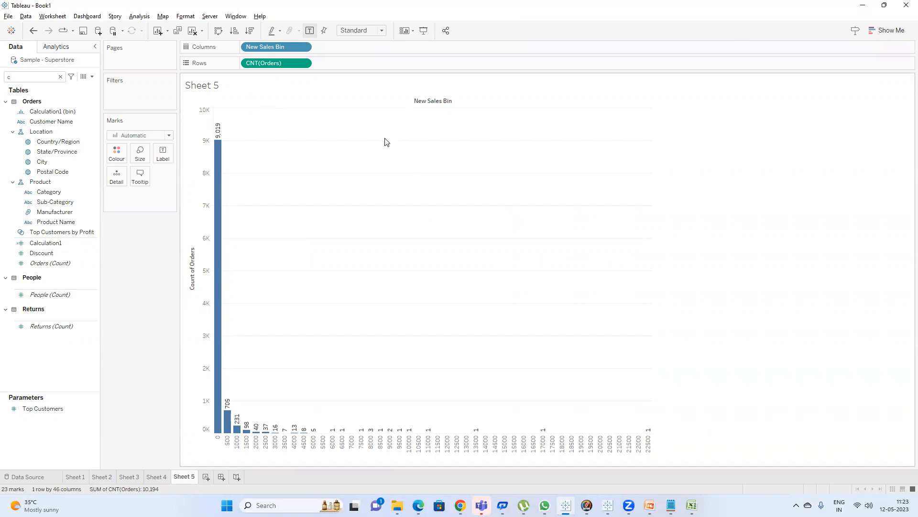
Change the New Sales Bin field on Columns to continuous.
{"action": "right_click", "coordinate": [285, 50]}
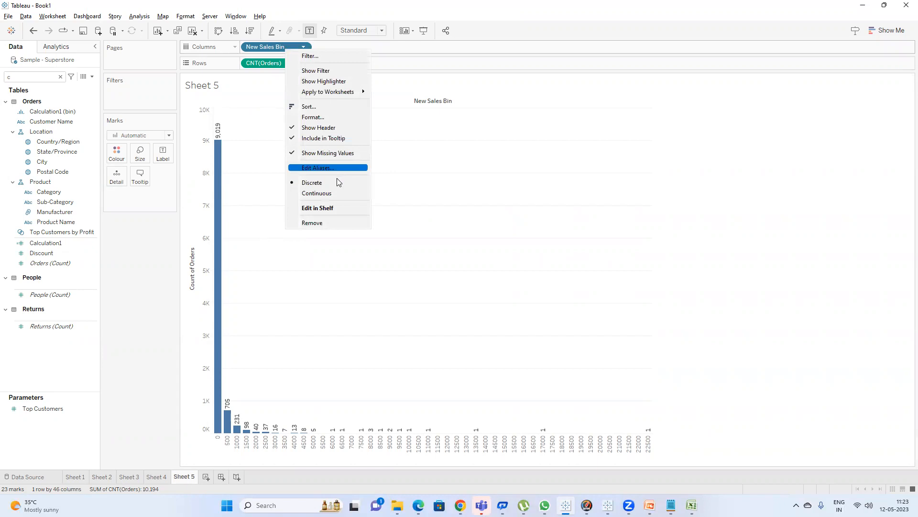
{"action": "left_click", "coordinate": [334, 192]}
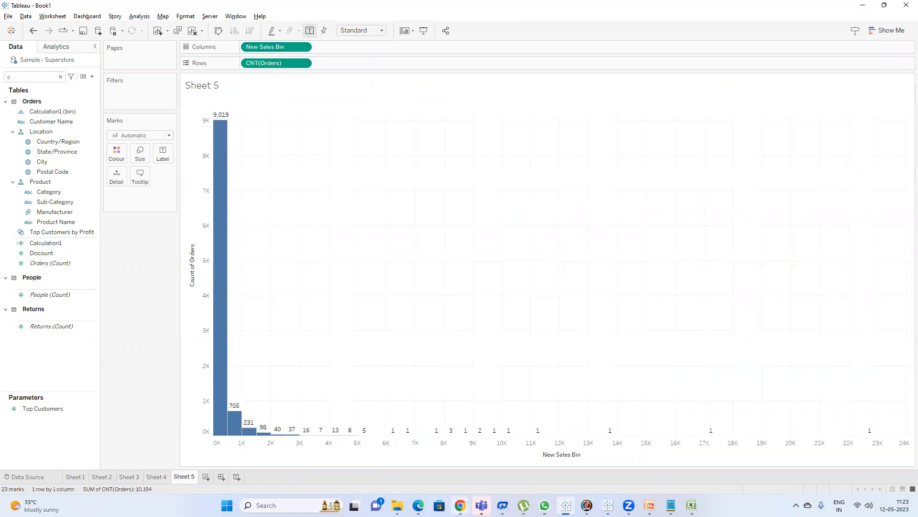
{"action": "mouse_move", "coordinate": [460, 505]}
{"action": "left_click", "coordinate": [425, 460]}
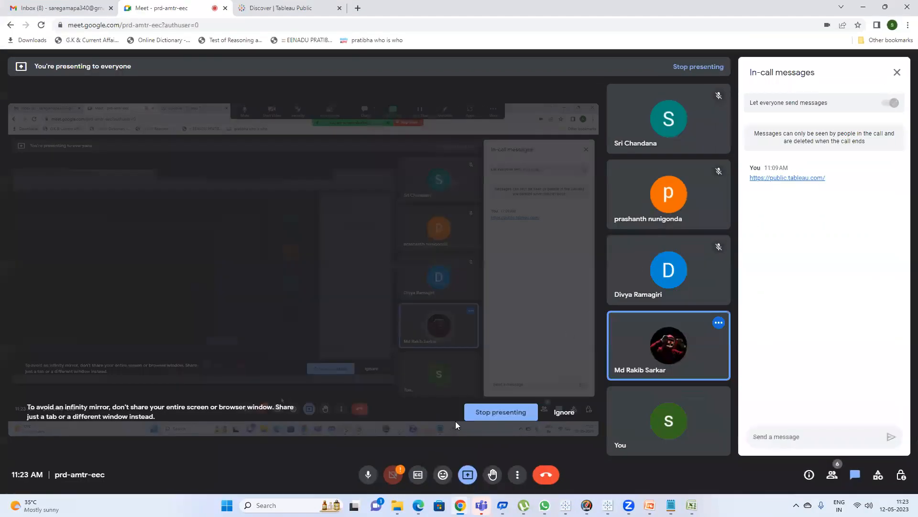
{"action": "left_click", "coordinate": [864, 7]}
Switch to the blank Excel worksheet, enter the header Movie Name in A1 and autofit that column.
{"action": "mouse_move", "coordinate": [692, 505]}
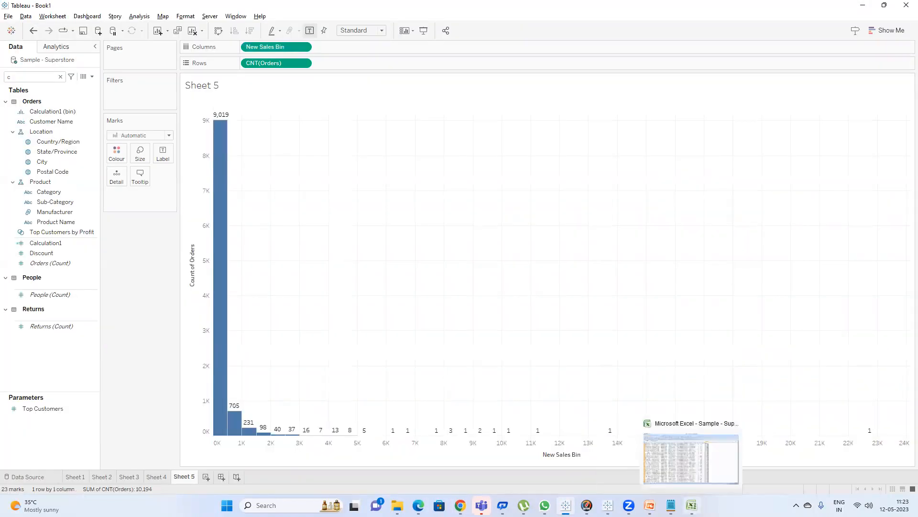
{"action": "left_click", "coordinate": [692, 458]}
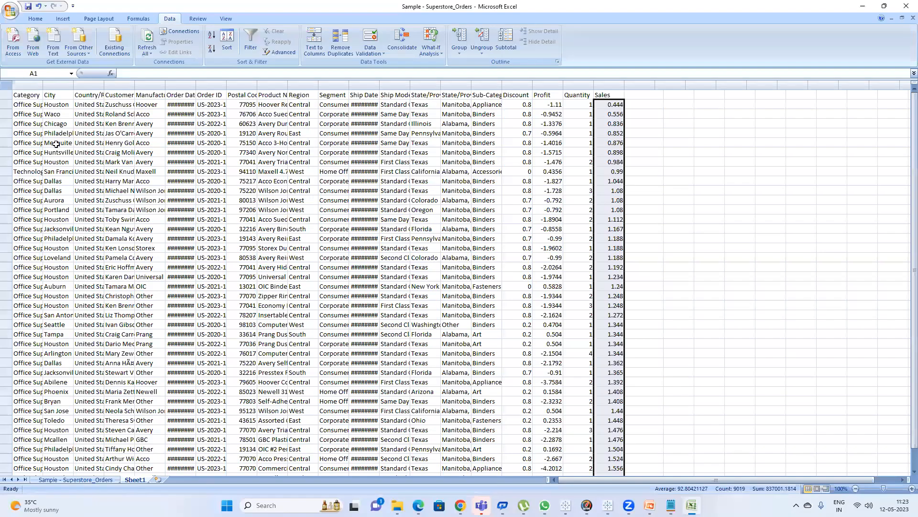
{"action": "left_click", "coordinate": [77, 480]}
{"action": "left_click", "coordinate": [134, 479]}
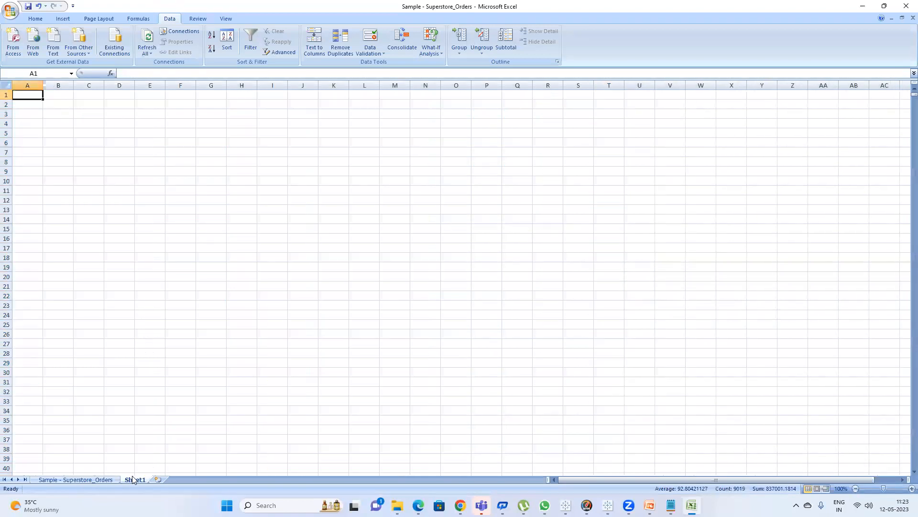
{"action": "type", "text": "Mo"}
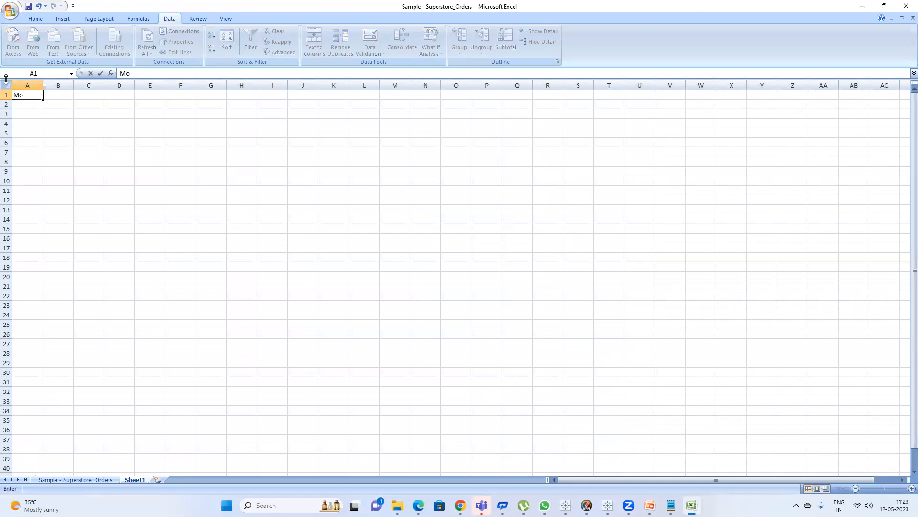
{"action": "type", "text": "vie Name"}
{"action": "key", "text": "Return"}
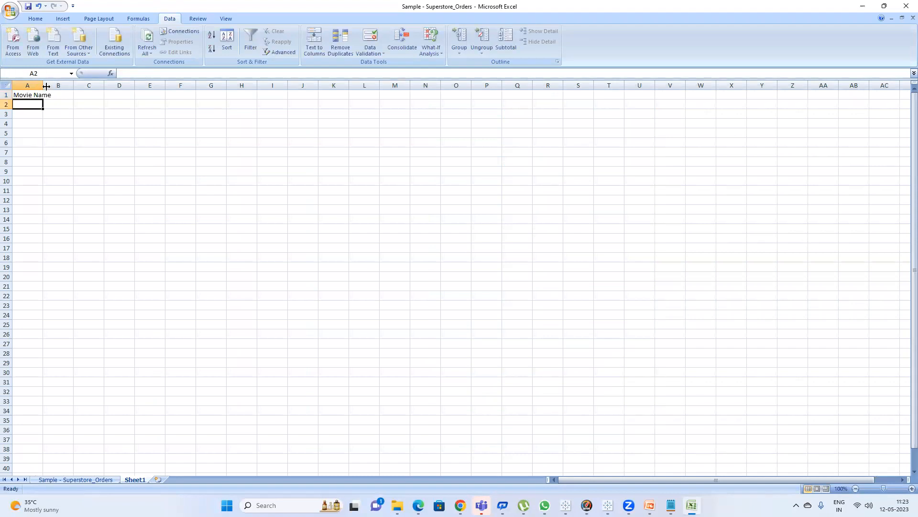
{"action": "double_click", "coordinate": [47, 86]}
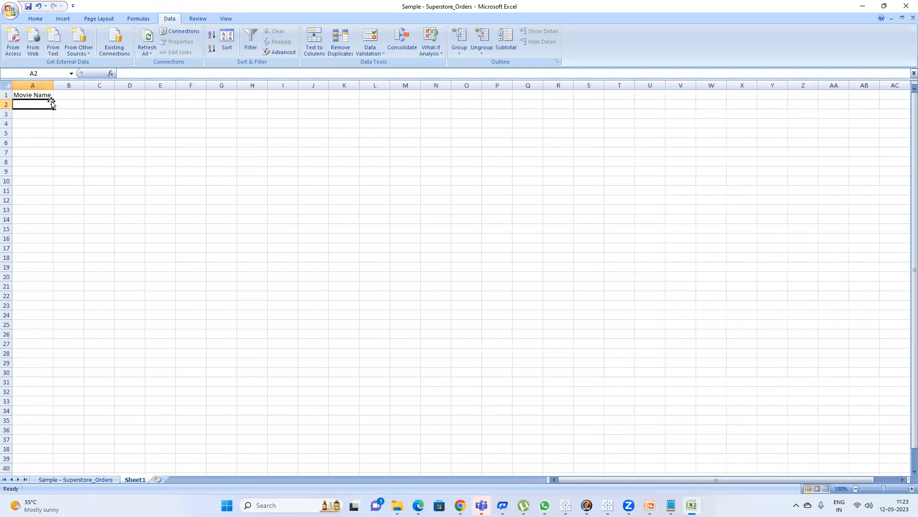
Enter nine sample movie names in A2 through A10, ending with sdfaa.
{"action": "type", "text": "fsdfskj"}
{"action": "key", "text": "Return"}
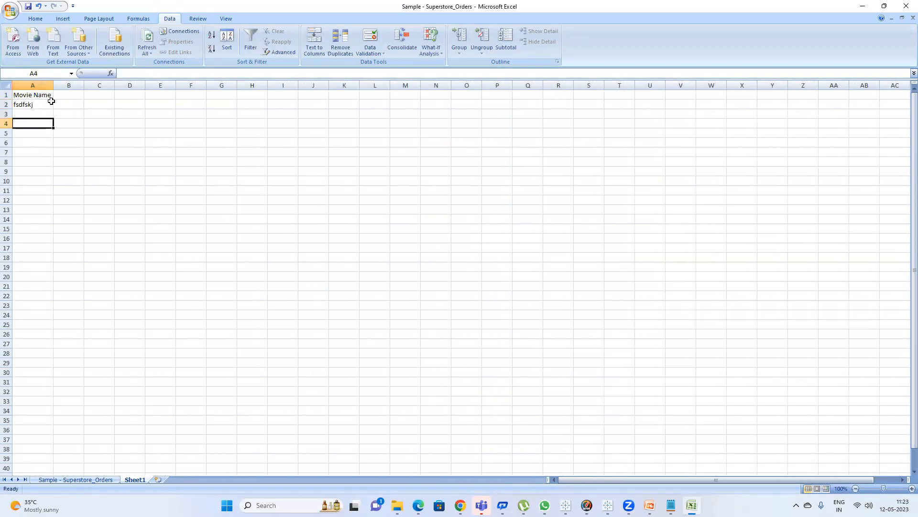
{"action": "type", "text": "jsdflj"}
{"action": "key", "text": "Return"}
{"action": "type", "text": "dfjj"}
{"action": "key", "text": "Return"}
{"action": "type", "text": "asdfj"}
{"action": "key", "text": "Return"}
{"action": "type", "text": "sdfjj"}
{"action": "key", "text": "Return"}
{"action": "type", "text": "sdfjj"}
{"action": "key", "text": "Return"}
{"action": "type", "text": "s"}
{"action": "key", "text": "Return"}
{"action": "type", "text": "sdfjj"}
{"action": "key", "text": "Return"}
{"action": "type", "text": "sdf"}
{"action": "key", "text": "Return"}
{"action": "left_click", "coordinate": [34, 178]}
{"action": "type", "text": "sdfa"}
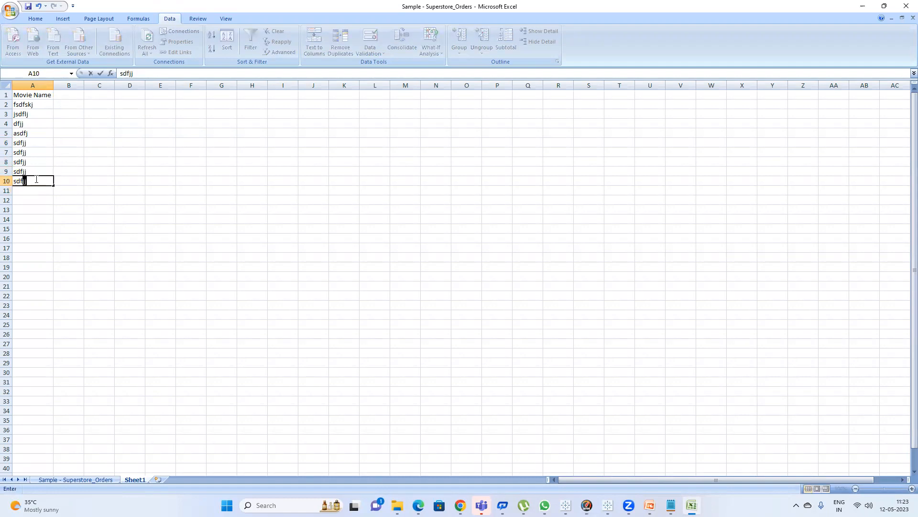
{"action": "type", "text": "a"}
{"action": "key", "text": "Return"}
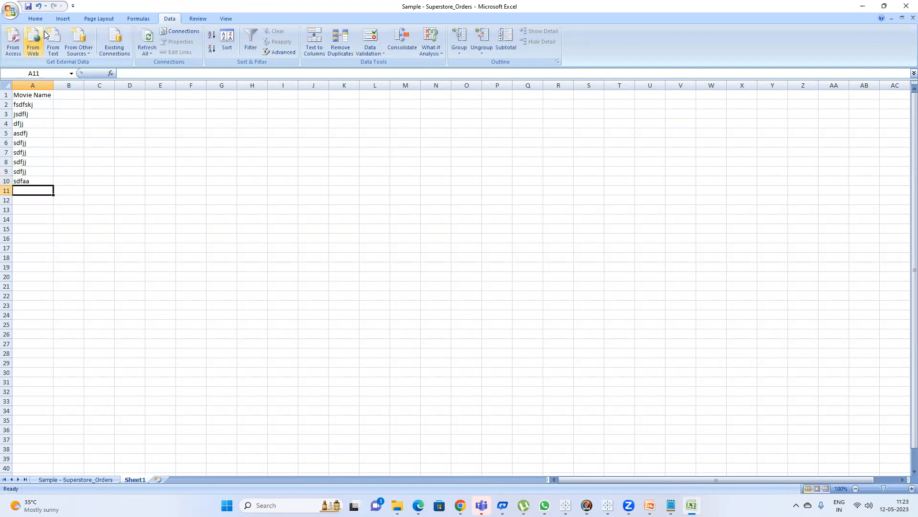
Add a Rating header in B1 and enter the ratings 9, 8, 4, 5, 8, 2, 6, 3, 5 below it.
{"action": "left_click", "coordinate": [67, 94]}
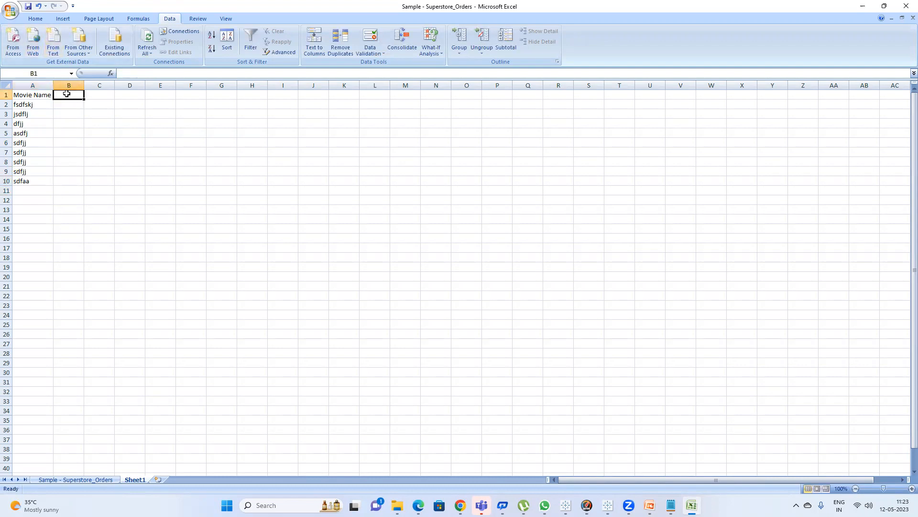
{"action": "type", "text": "rating"}
{"action": "key", "text": "Return"}
{"action": "type", "text": "9"}
{"action": "key", "text": "Return"}
{"action": "type", "text": "78"}
{"action": "key", "text": "Return"}
{"action": "key", "text": "Return"}
{"action": "key", "text": "Up"}
{"action": "key", "text": "Up"}
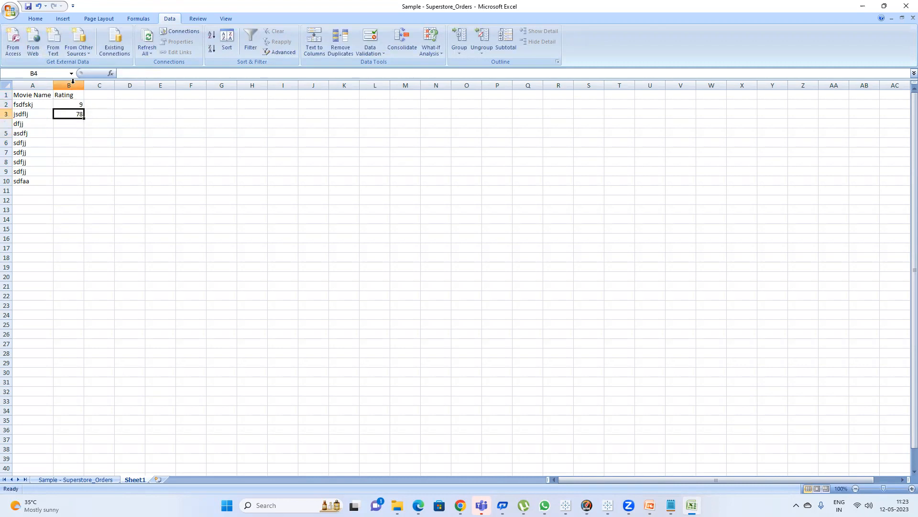
{"action": "type", "text": "8"}
{"action": "key", "text": "Return"}
{"action": "type", "text": "4"}
{"action": "key", "text": "Return"}
{"action": "type", "text": "5"}
{"action": "key", "text": "Return"}
{"action": "type", "text": "8"}
{"action": "key", "text": "Return"}
{"action": "type", "text": "2"}
{"action": "key", "text": "Return"}
{"action": "type", "text": "6"}
{"action": "key", "text": "Return"}
{"action": "type", "text": "3"}
{"action": "key", "text": "Return"}
{"action": "type", "text": "5"}
{"action": "key", "text": "Return"}
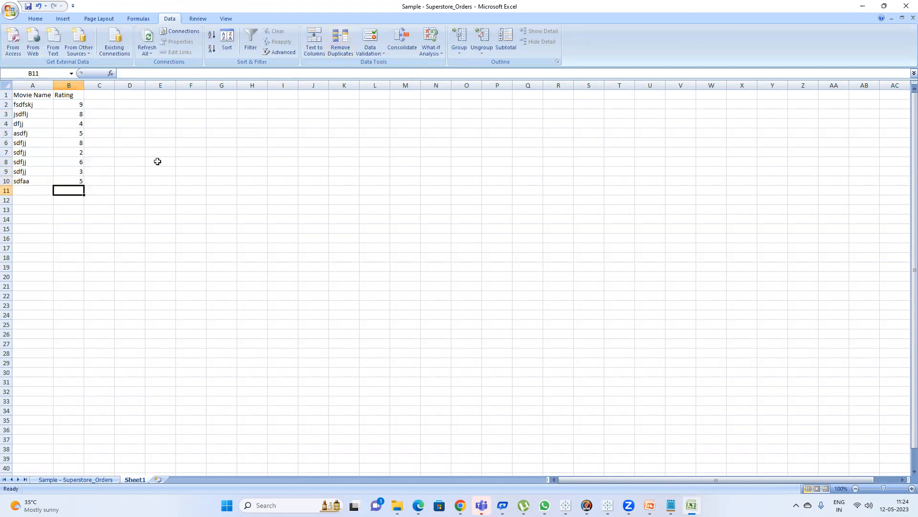
Add a Range header in D12 and list the ranges 0-2, 3-5, 6-8 and 9-10 beneath it as text.
{"action": "left_click", "coordinate": [123, 198]}
{"action": "type", "text": "Ra"}
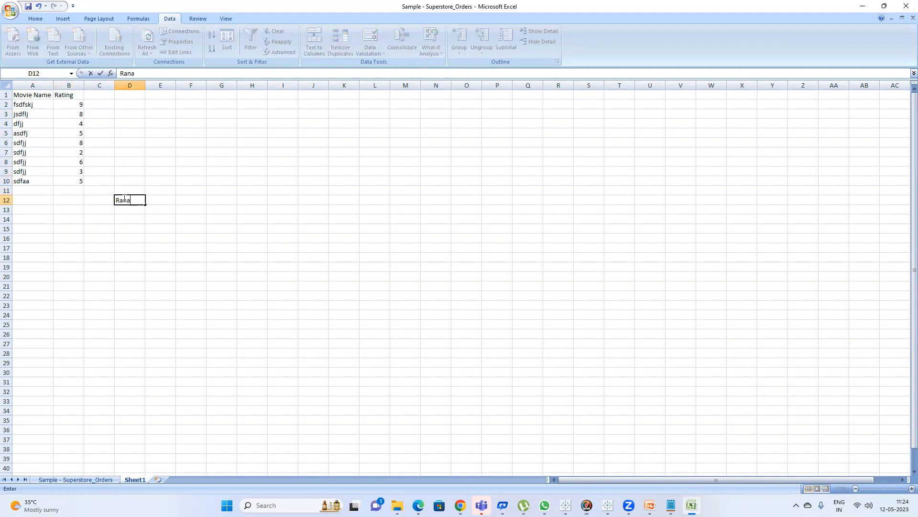
{"action": "type", "text": "nge"}
{"action": "key", "text": "Return"}
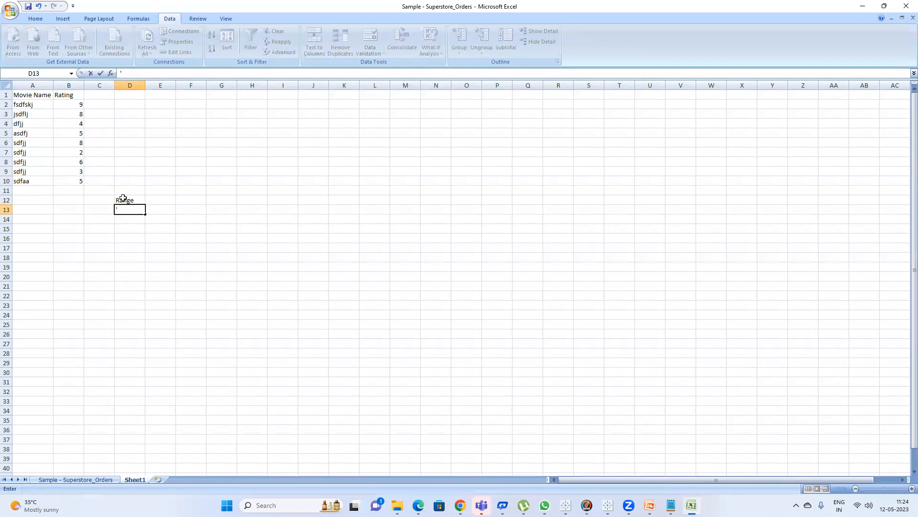
{"action": "type", "text": "2"}
{"action": "key", "text": "Return"}
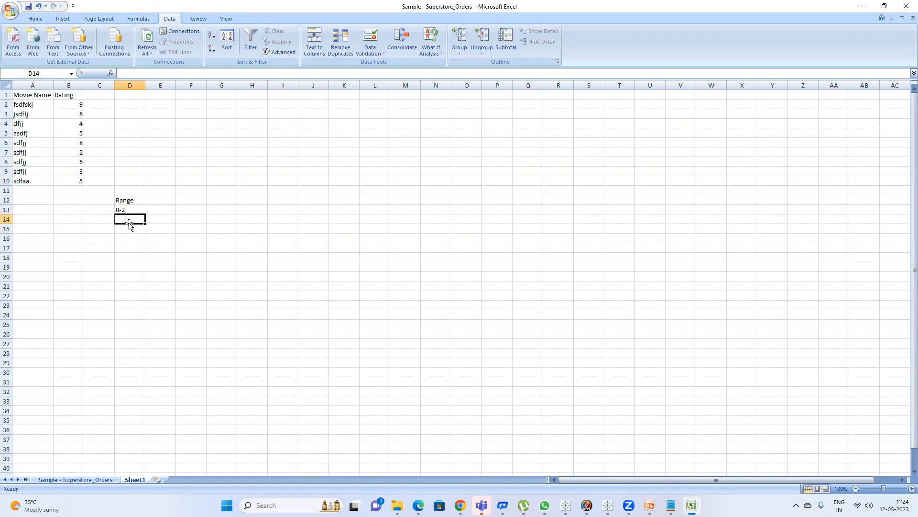
{"action": "type", "text": "'2-"}
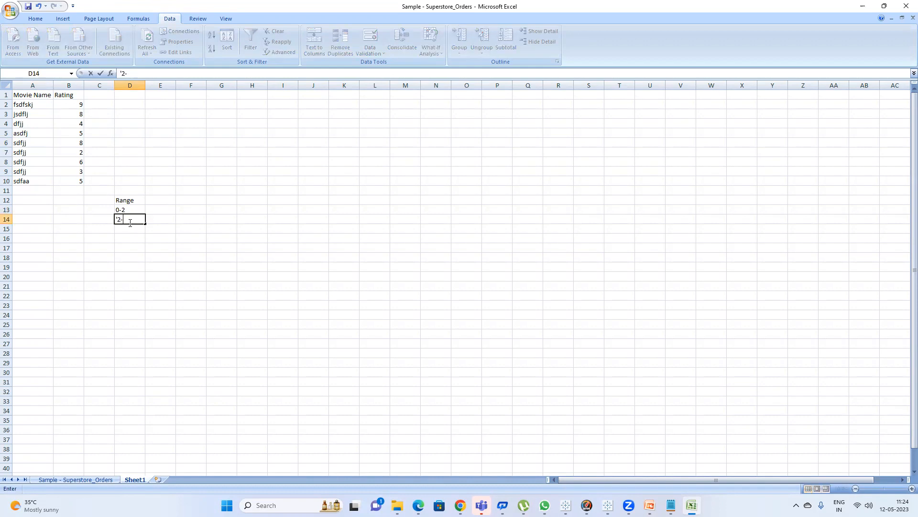
{"action": "type", "text": "4"}
{"action": "key", "text": "Return"}
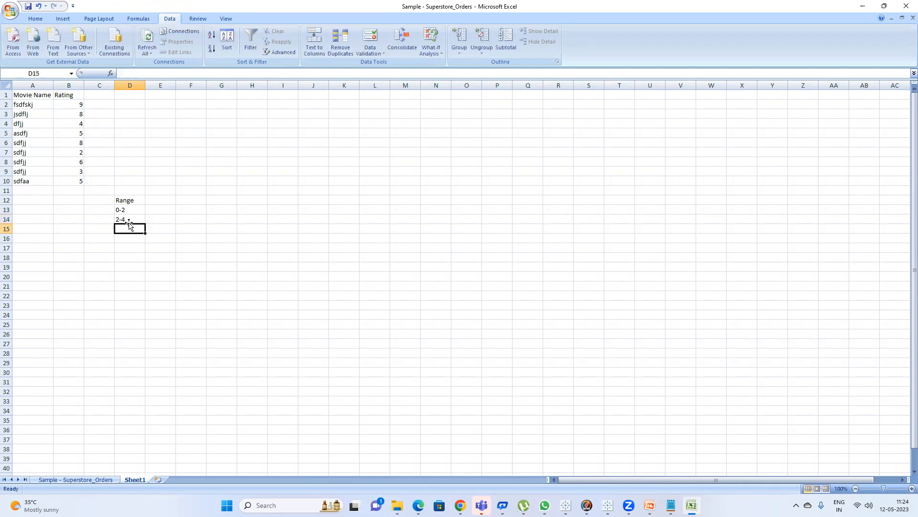
{"action": "type", "text": "-"}
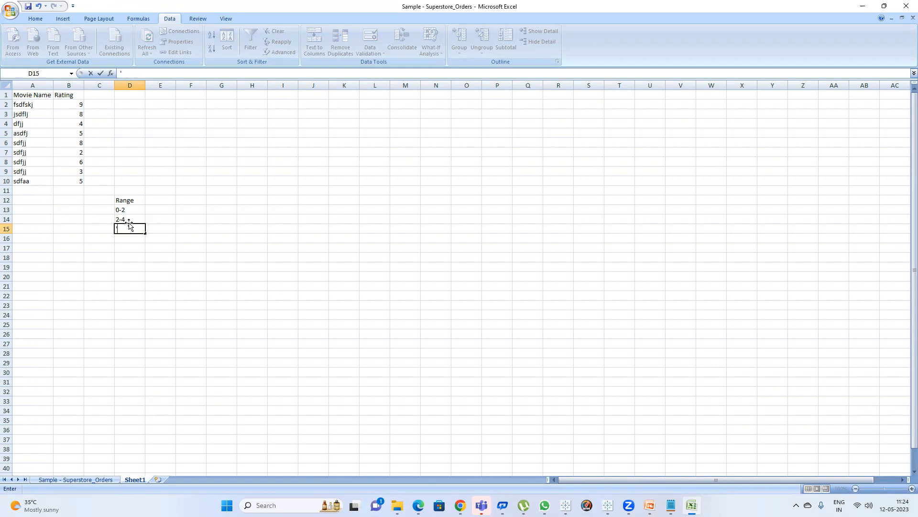
{"action": "left_click", "coordinate": [134, 219]}
{"action": "double_click", "coordinate": [133, 220]}
{"action": "key", "text": "BackSpace"}
{"action": "type", "text": "3"}
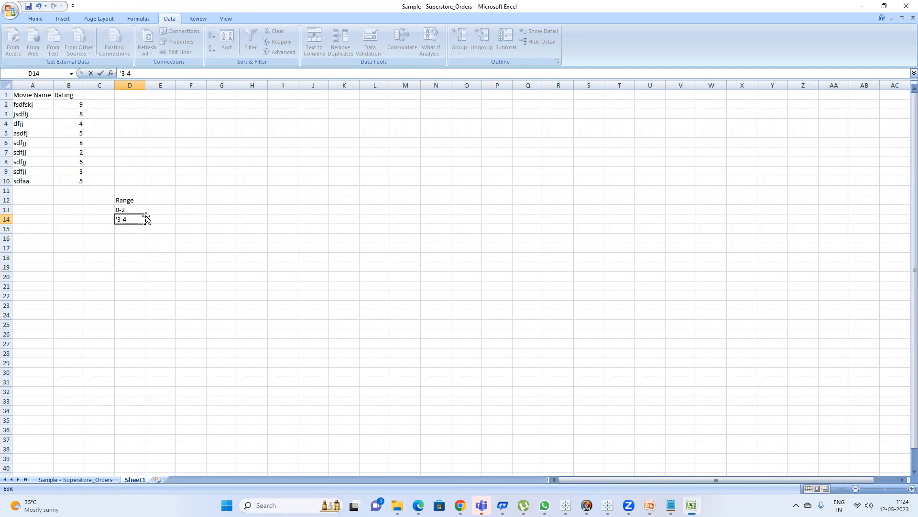
{"action": "key", "text": "Right"}
{"action": "key", "text": "Right"}
{"action": "type", "text": "5"}
{"action": "key", "text": "Return"}
{"action": "type", "text": "'"}
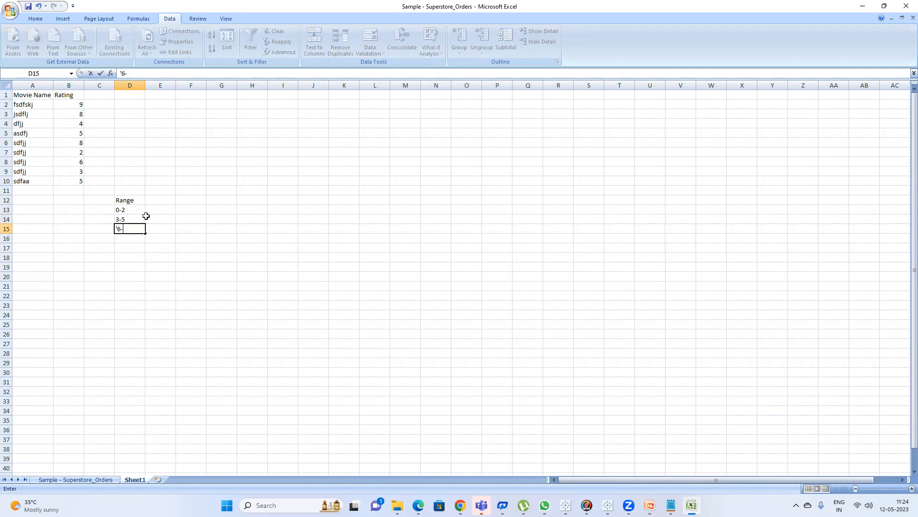
{"action": "key", "text": "Return"}
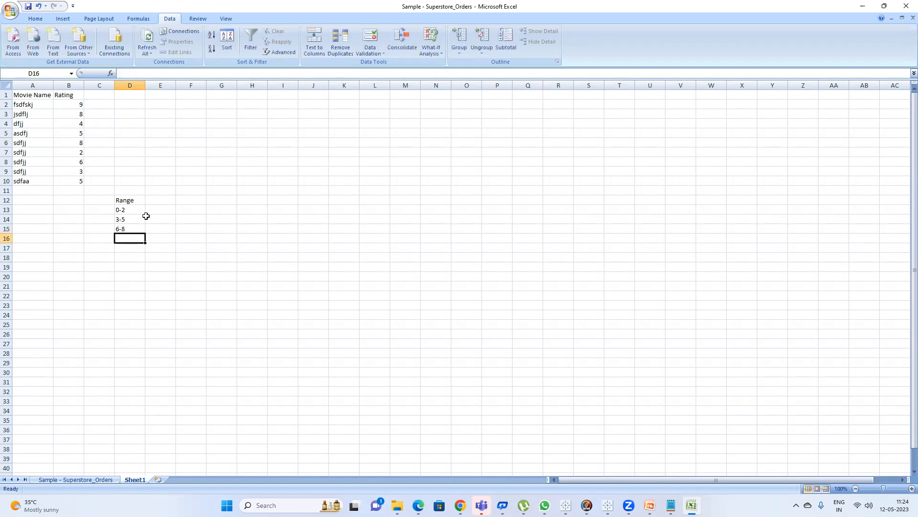
{"action": "type", "text": "'9"}
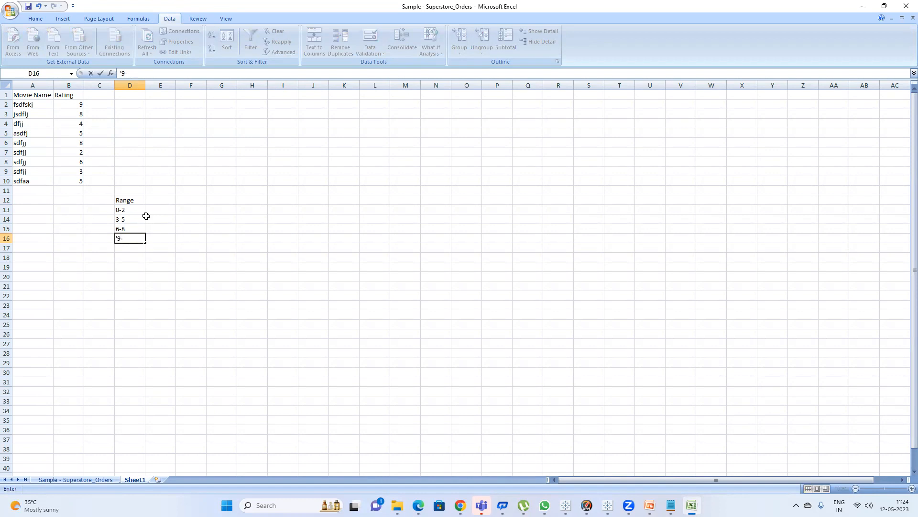
{"action": "type", "text": "-10"}
{"action": "key", "text": "Return"}
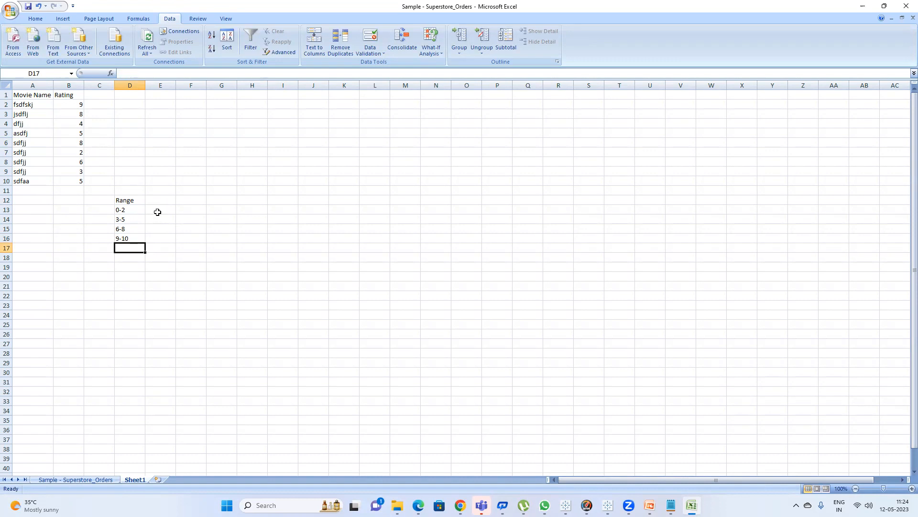
Add a # of movies header in E12 and enter 1 as the count for the 0-2 range.
{"action": "left_click", "coordinate": [157, 212]}
{"action": "left_click", "coordinate": [164, 196]}
{"action": "type", "text": "#"}
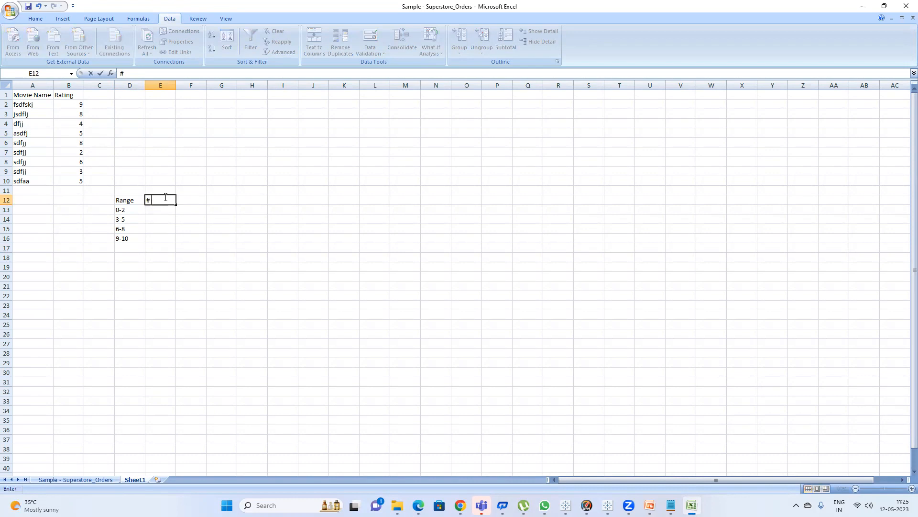
{"action": "type", "text": " of movies"}
{"action": "key", "text": "Return"}
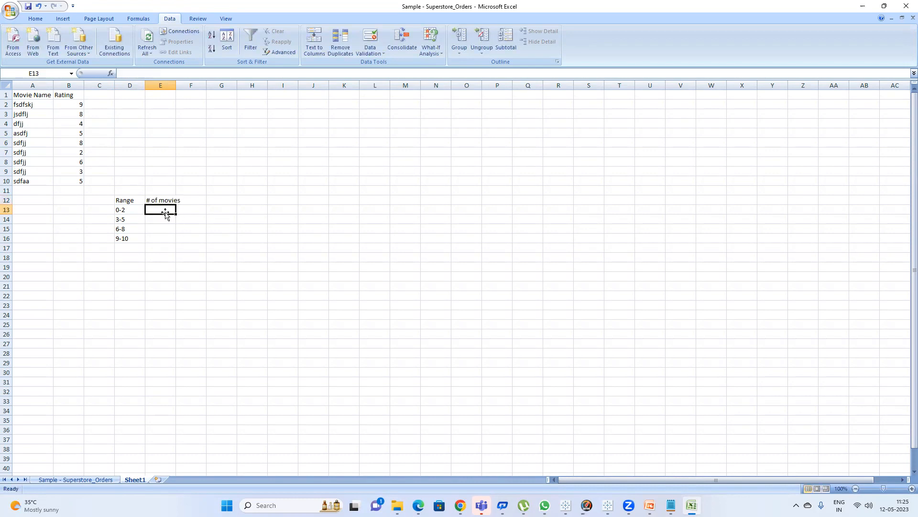
{"action": "type", "text": "1"}
{"action": "key", "text": "Return"}
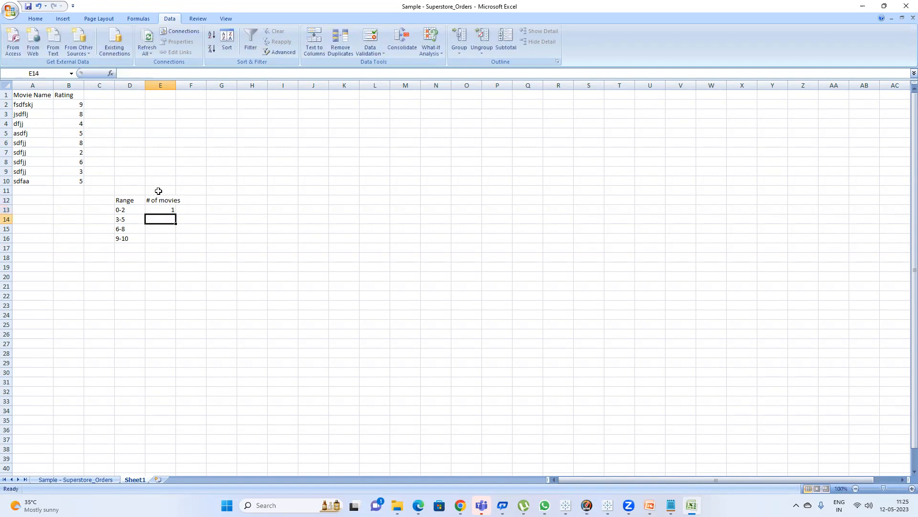
Select the ratings between 3 and 5 to count them, then enter 4 for the 3-5 range.
{"action": "left_click", "coordinate": [77, 171]}
{"action": "left_click_drag", "start_coordinate": [74, 181], "coordinate": [77, 172]}
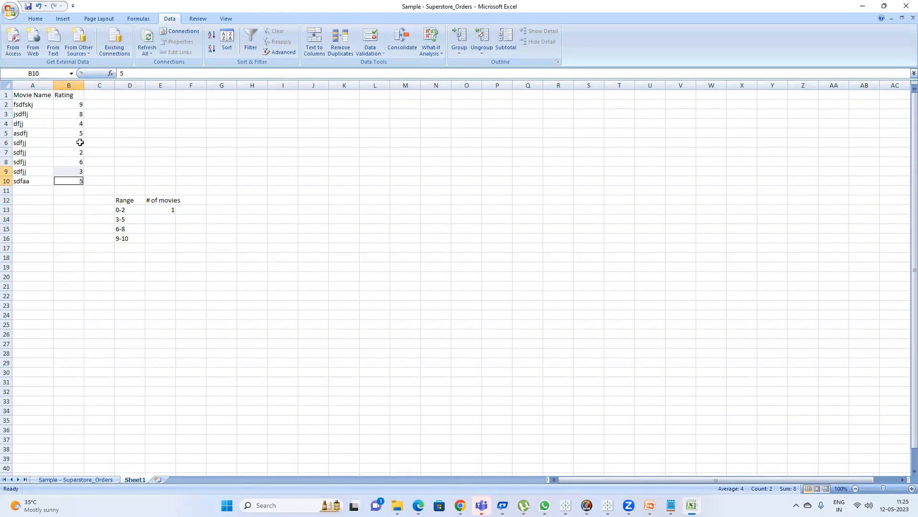
{"action": "left_click", "coordinate": [79, 133], "text": "ctrl"}
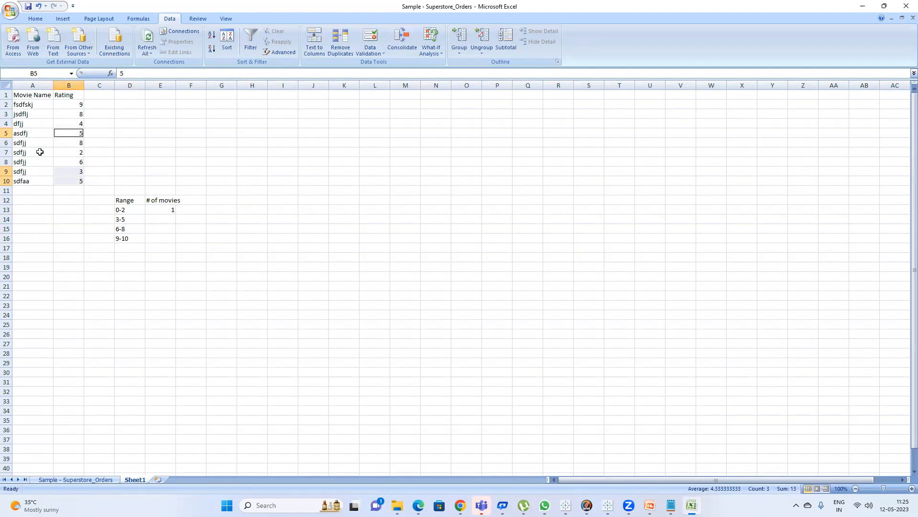
{"action": "left_click", "coordinate": [72, 124], "text": "ctrl"}
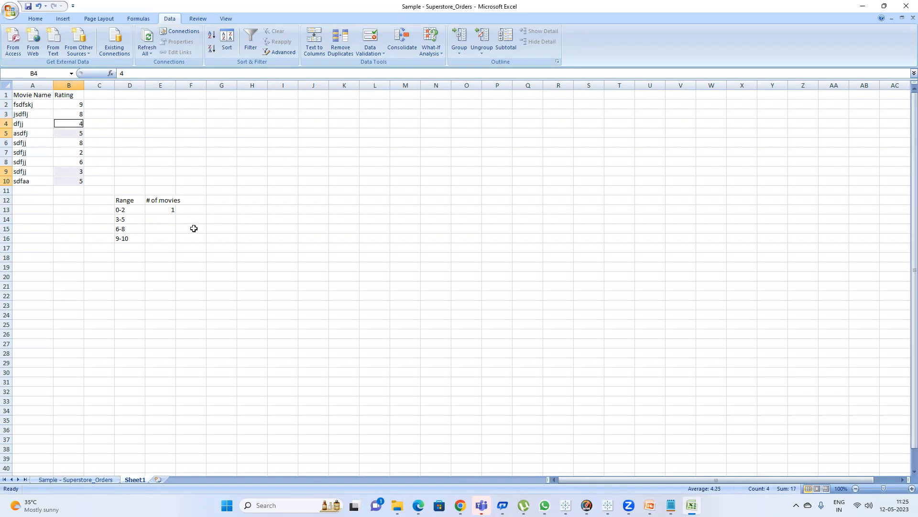
{"action": "left_click", "coordinate": [169, 219]}
{"action": "type", "text": "4"}
{"action": "key", "text": "Return"}
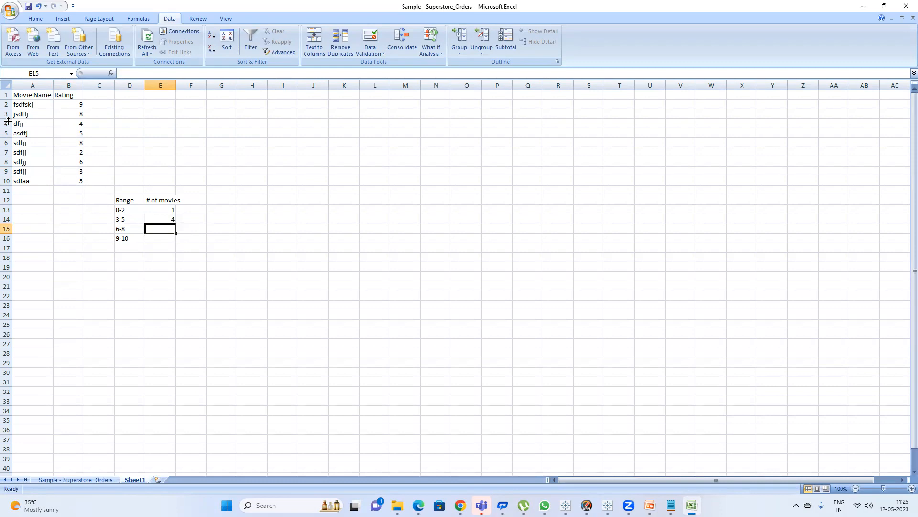
Compare the Sales data sheet with the ratings table and select all the ratings in B2:B10.
{"action": "left_click", "coordinate": [133, 218]}
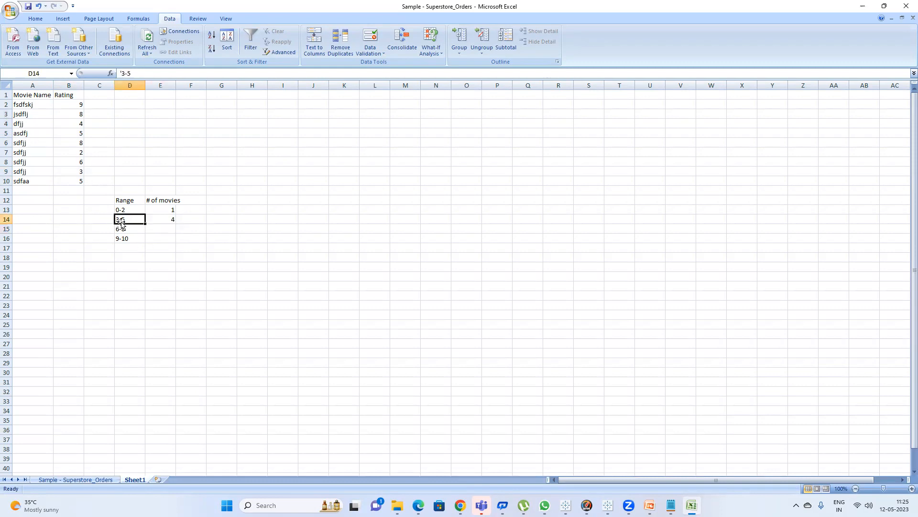
{"action": "left_click", "coordinate": [165, 220]}
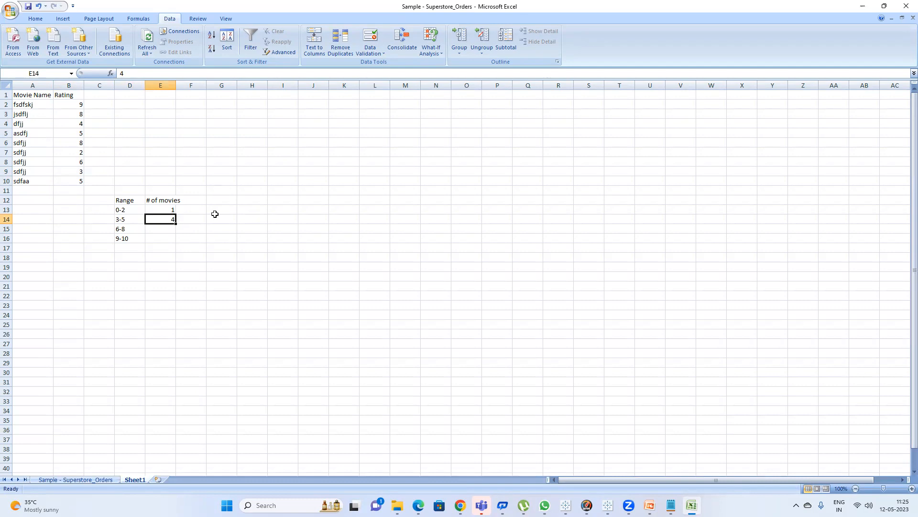
{"action": "left_click", "coordinate": [88, 482]}
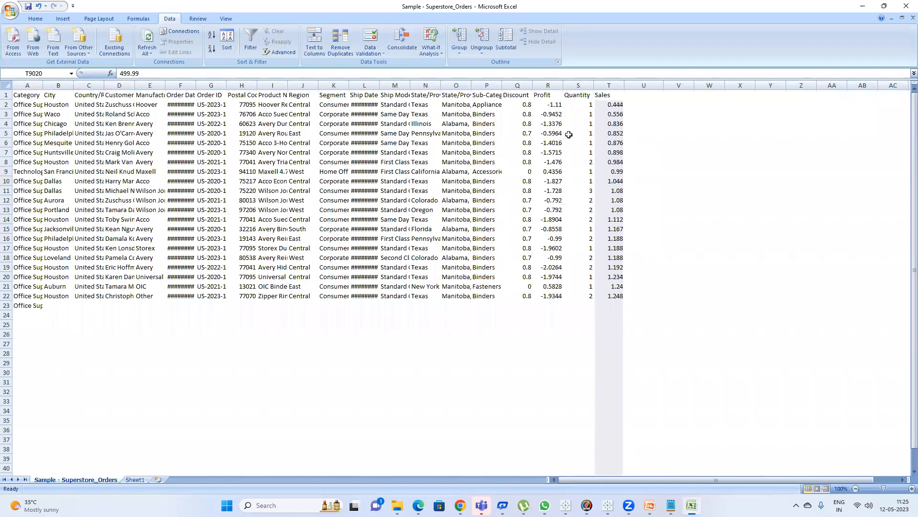
{"action": "left_click", "coordinate": [136, 481]}
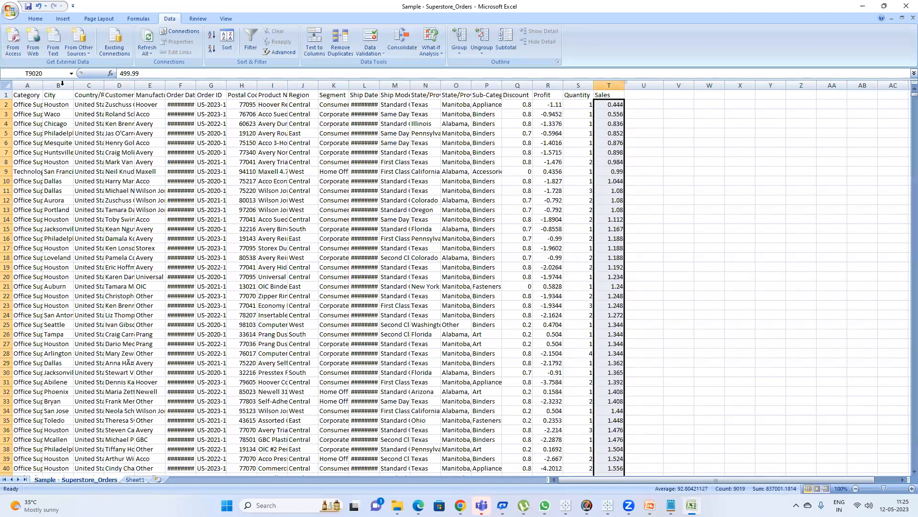
{"action": "left_click_drag", "start_coordinate": [66, 103], "coordinate": [72, 180]}
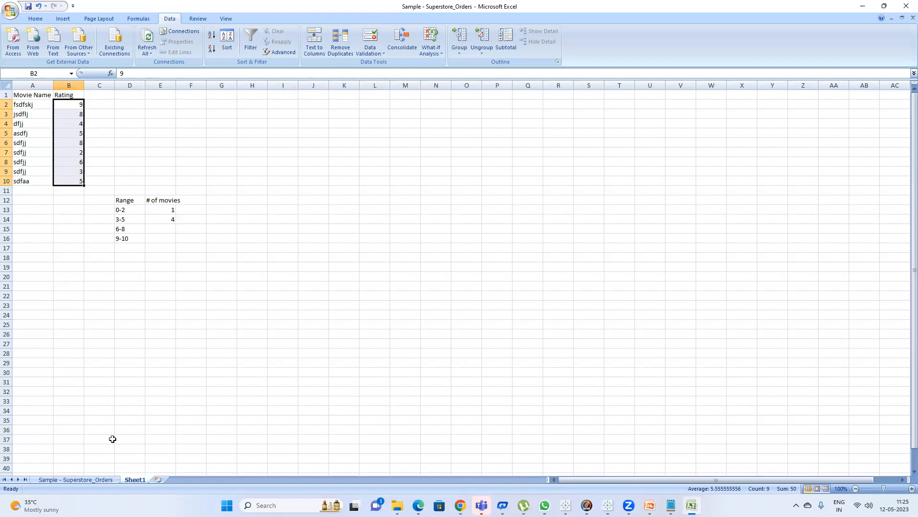
Compare the Sales column in the orders sheet, including its last row, with the rating ranges in Sheet1.
{"action": "left_click", "coordinate": [82, 479]}
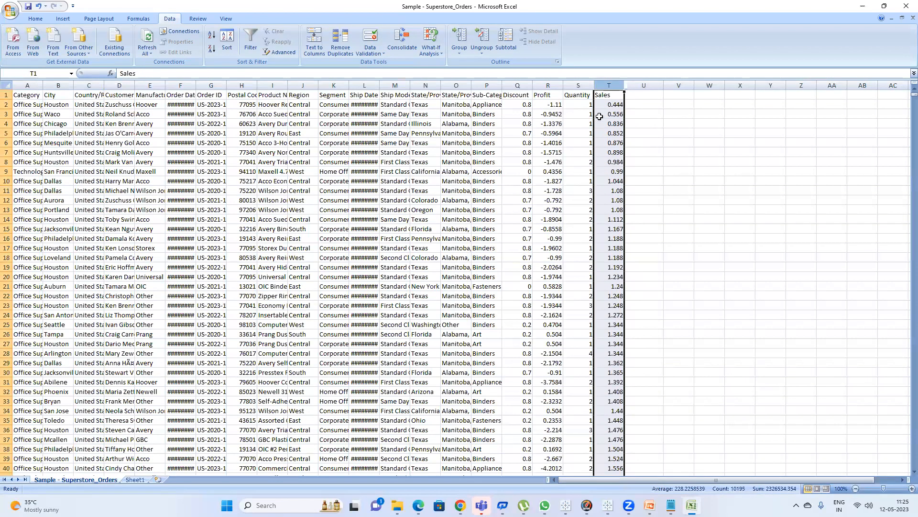
{"action": "left_click", "coordinate": [605, 103]}
{"action": "key", "text": "ctrl+Down"}
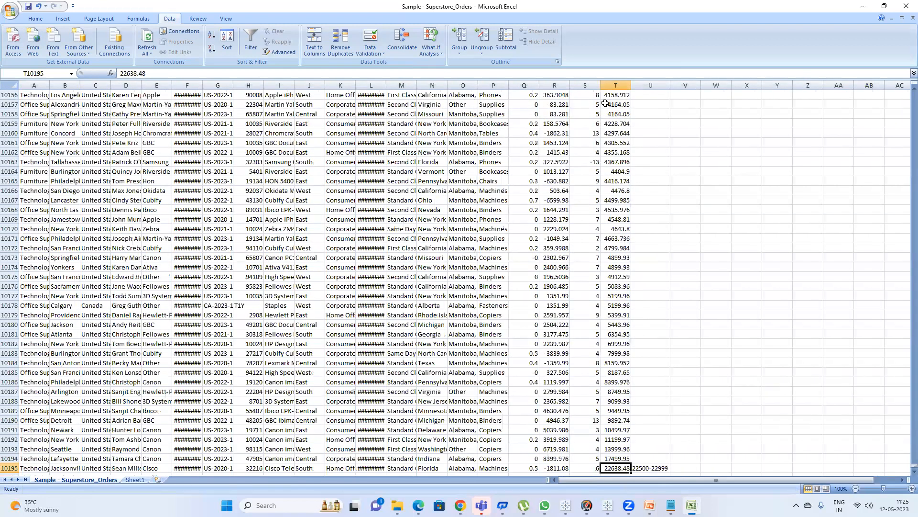
{"action": "key", "text": "ctrl+Up"}
{"action": "left_click", "coordinate": [138, 480]}
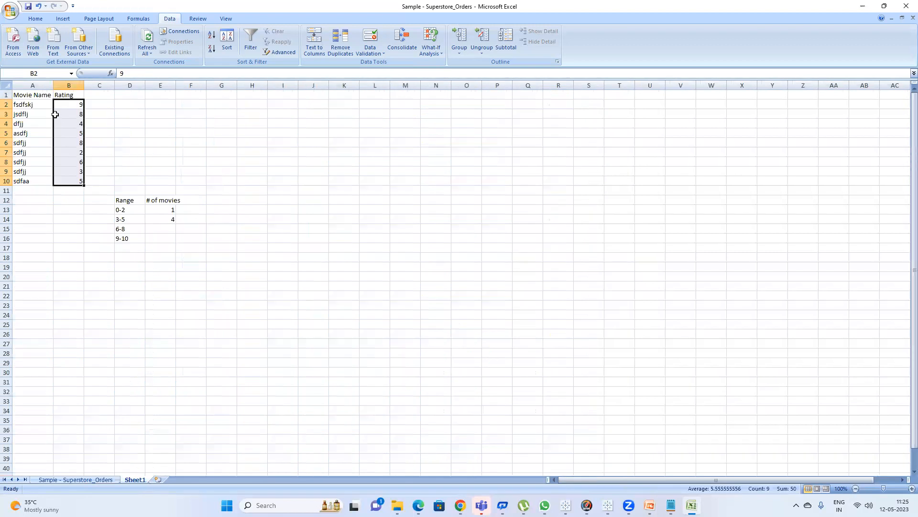
{"action": "left_click_drag", "start_coordinate": [124, 211], "coordinate": [129, 239]}
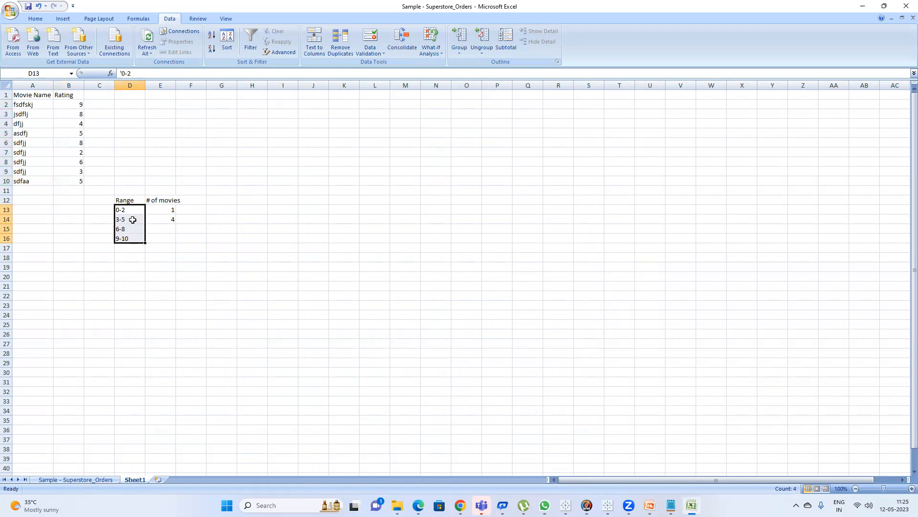
{"action": "left_click", "coordinate": [95, 479]}
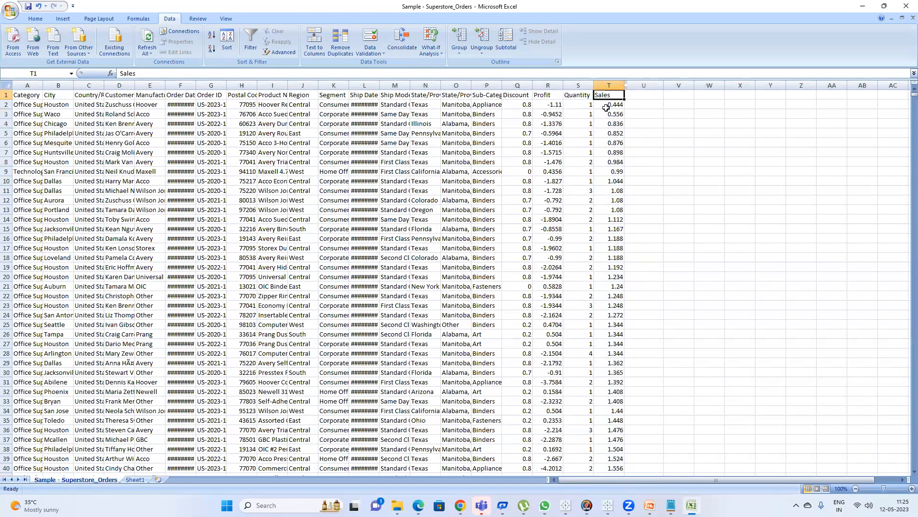
{"action": "left_click", "coordinate": [614, 107]}
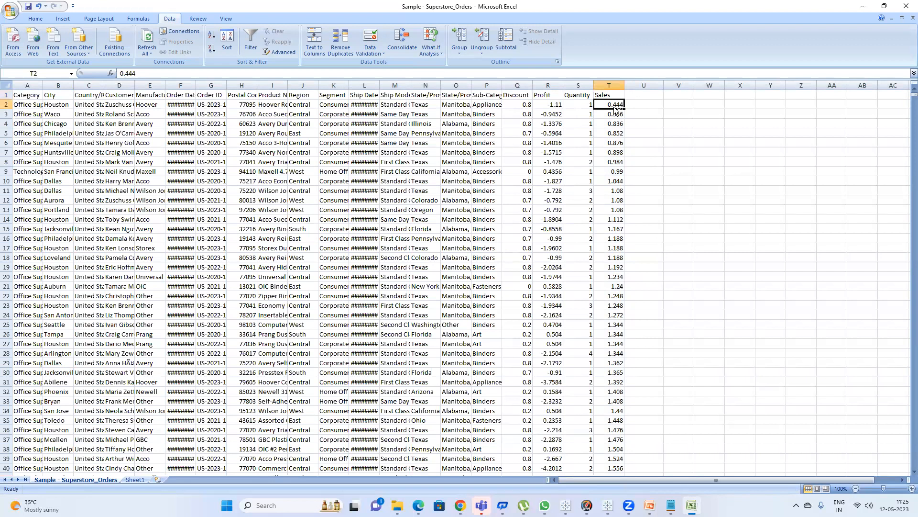
{"action": "key", "text": "ctrl+Down"}
{"action": "scroll", "coordinate": [632, 128], "scroll_direction": "up", "scroll_amount": 5}
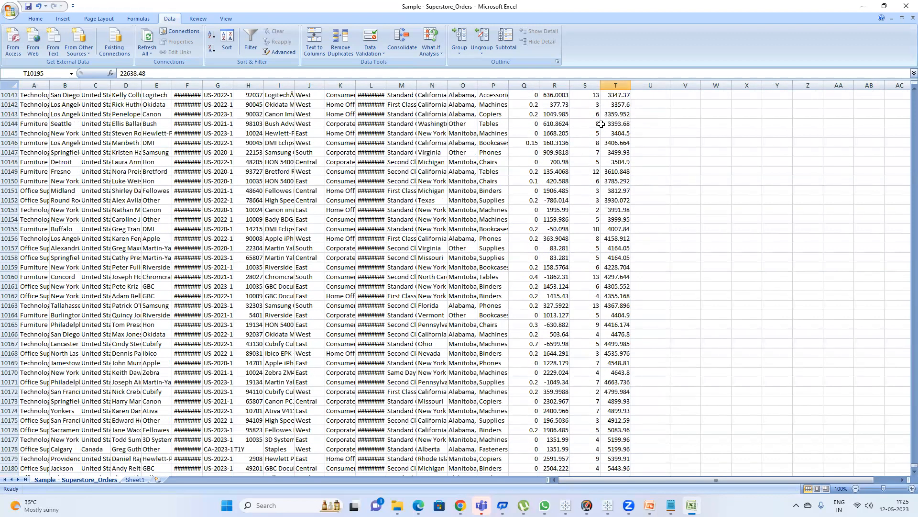
Switch to Tableau to view the category bar chart and the Sales histogram sheets, then return to Excel.
{"action": "mouse_move", "coordinate": [608, 505]}
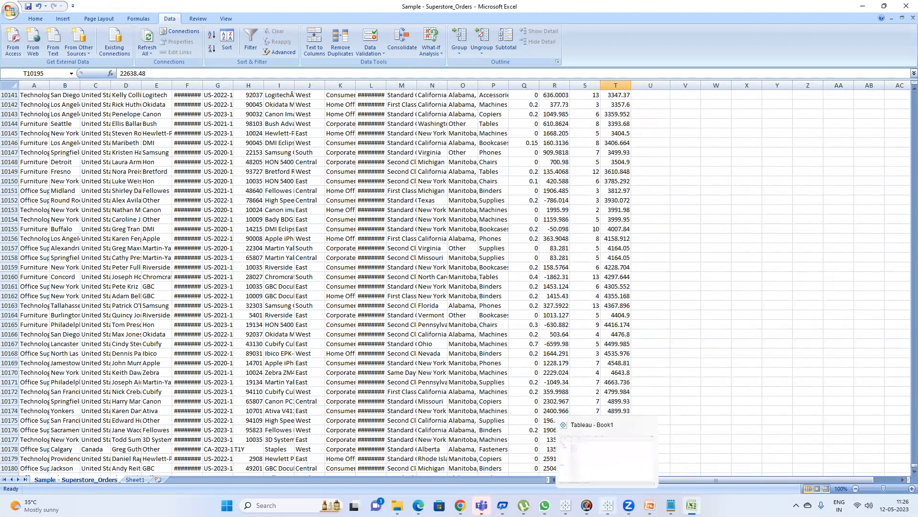
{"action": "left_click", "coordinate": [586, 439]}
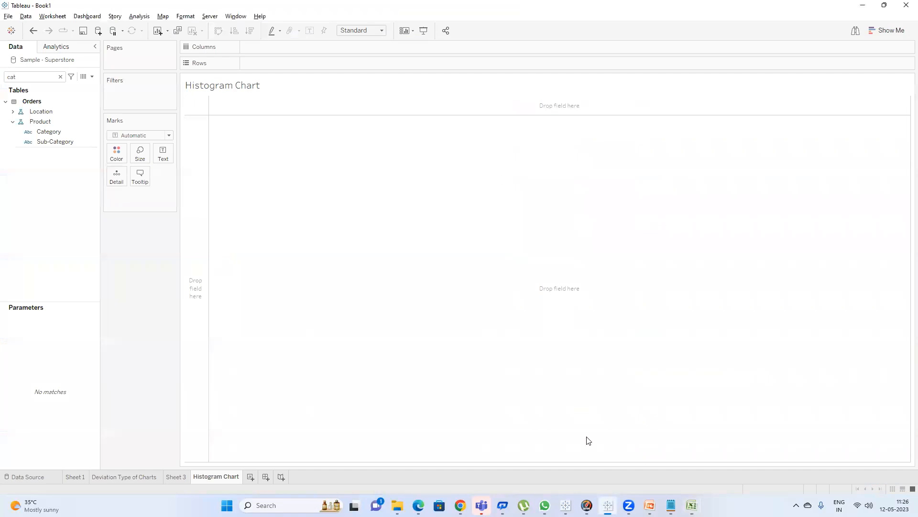
{"action": "left_click", "coordinate": [175, 477]}
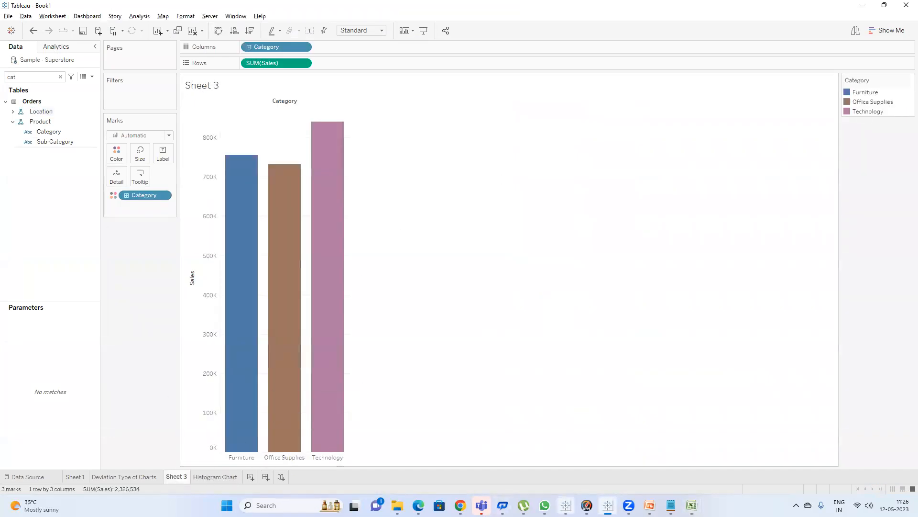
{"action": "left_click", "coordinate": [566, 505]}
{"action": "mouse_move", "coordinate": [219, 327]}
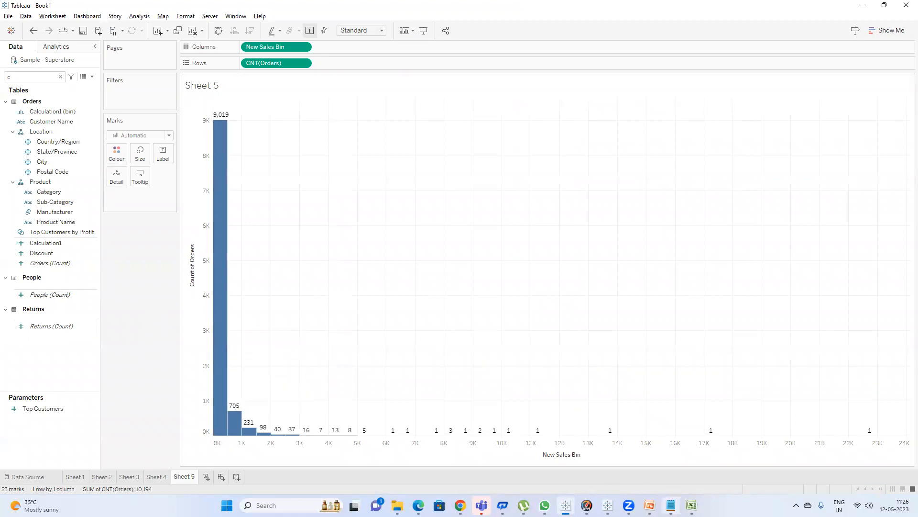
{"action": "mouse_move", "coordinate": [691, 505]}
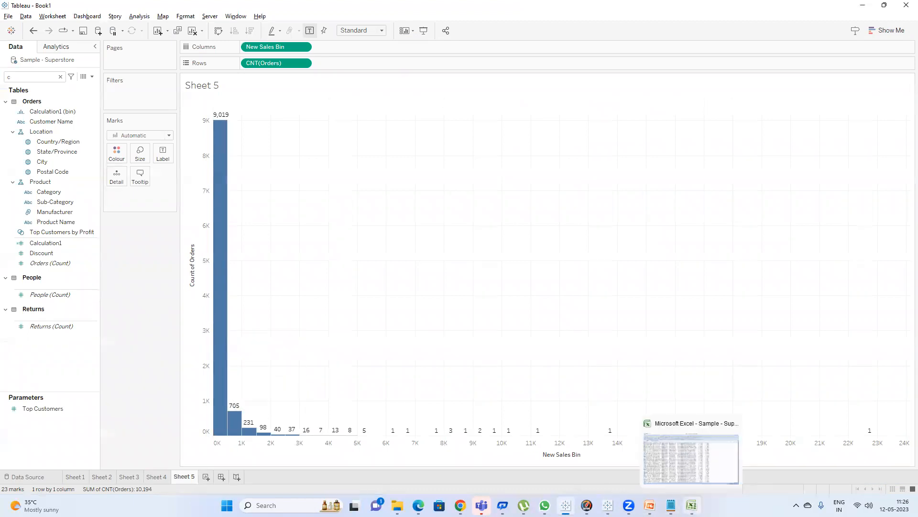
{"action": "mouse_move", "coordinate": [219, 311]}
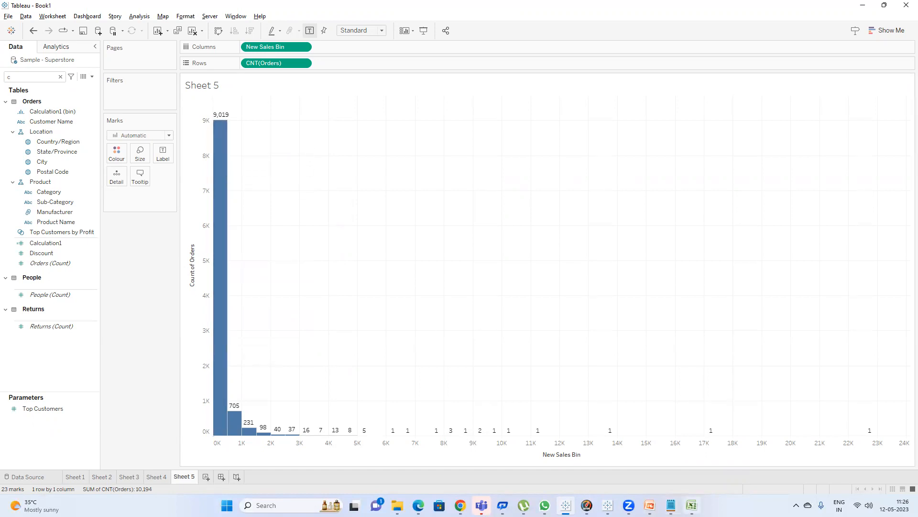
{"action": "left_click", "coordinate": [691, 505]}
Revisit the ratings range table, then scan the Sales column of the orders sheet back to its header.
{"action": "left_click", "coordinate": [137, 480]}
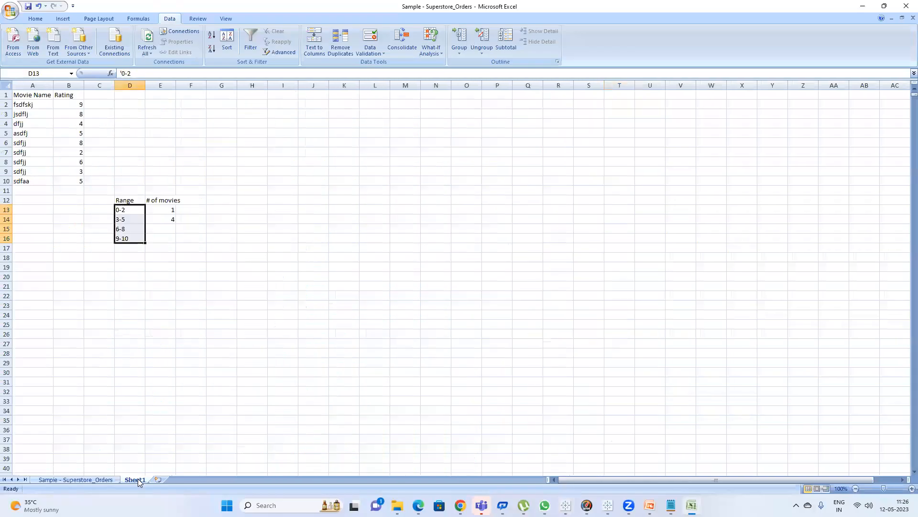
{"action": "left_click", "coordinate": [134, 210]}
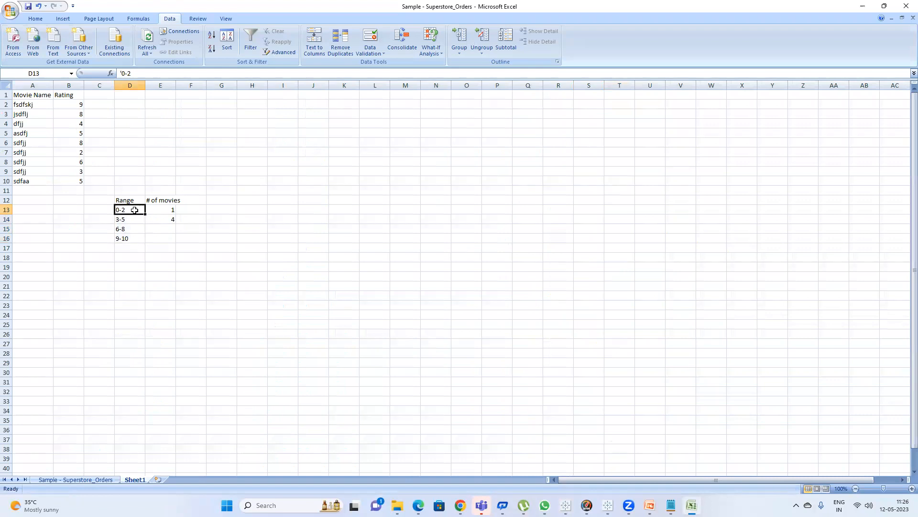
{"action": "left_click", "coordinate": [161, 210]}
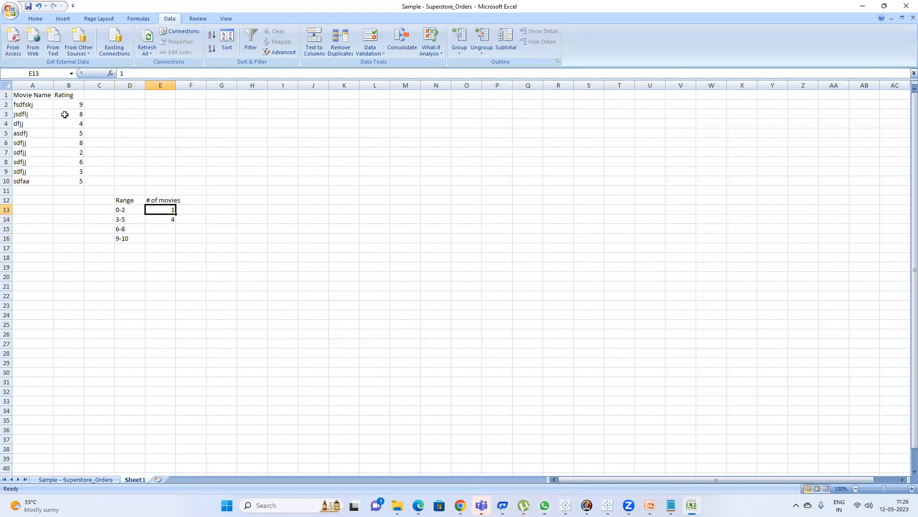
{"action": "left_click", "coordinate": [84, 479]}
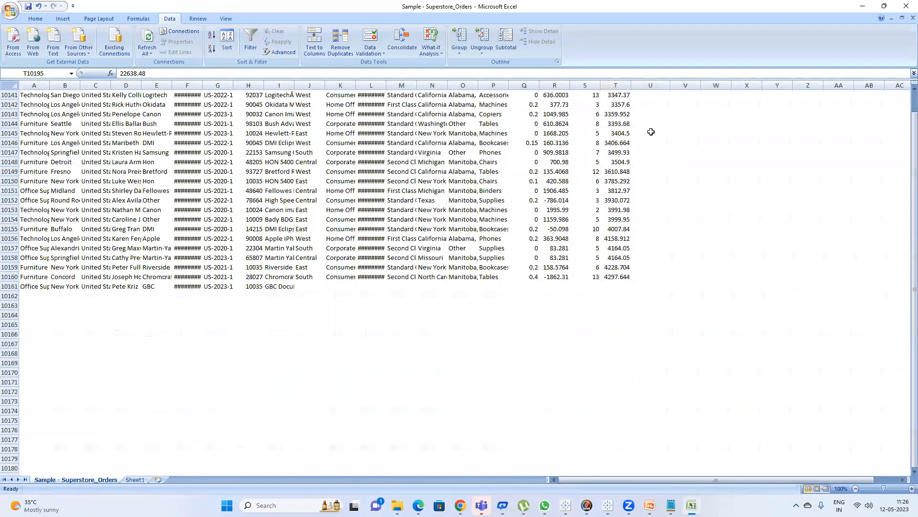
{"action": "scroll", "coordinate": [649, 163], "scroll_direction": "up", "scroll_amount": 9}
{"action": "left_click", "coordinate": [625, 170], "text": "ctrl"}
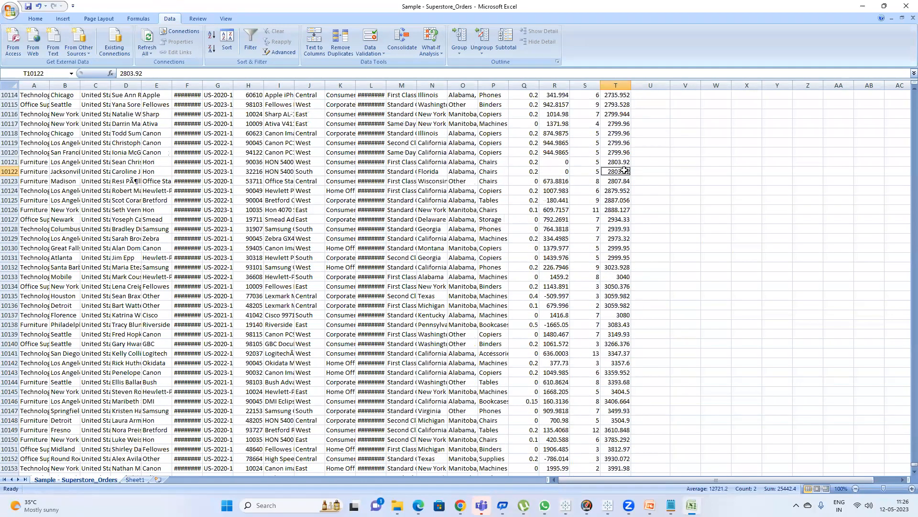
{"action": "key", "text": "ctrl+Up"}
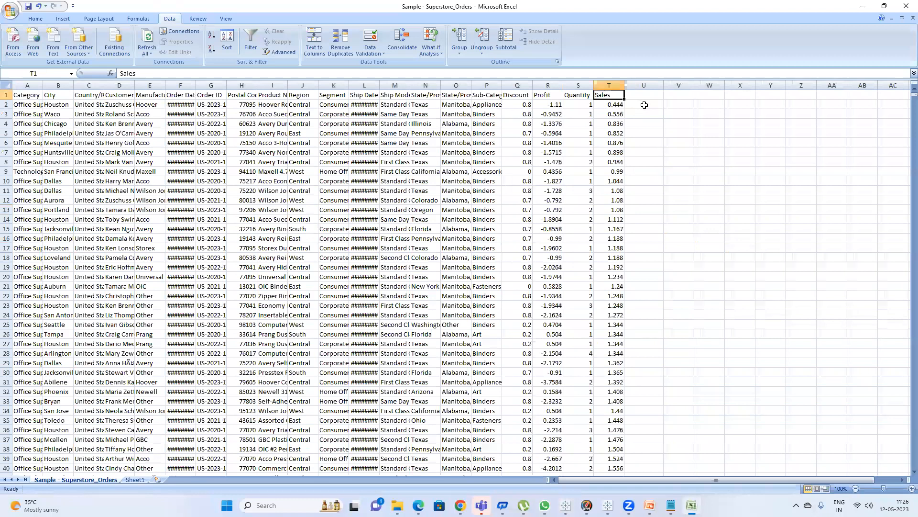
Enter the text label 0-499 in U2 beside the first Sales value.
{"action": "left_click", "coordinate": [645, 105]}
{"action": "type", "text": "'"}
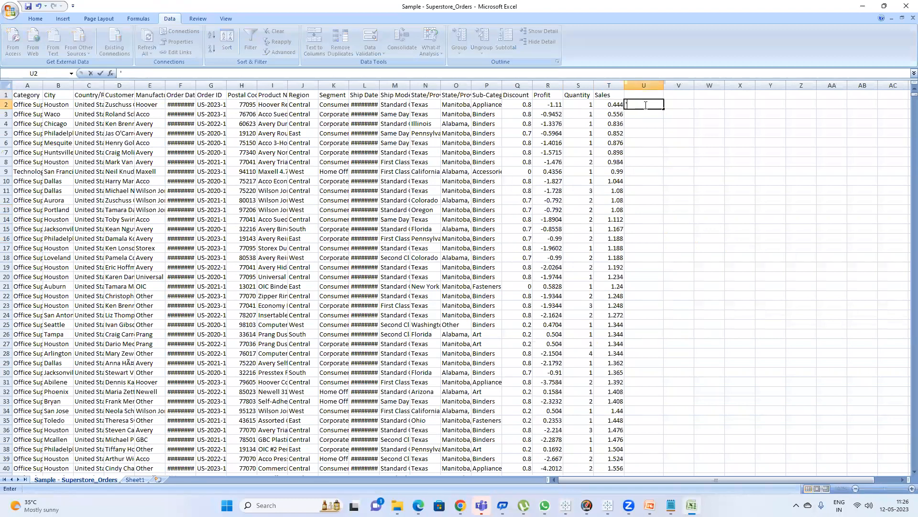
{"action": "type", "text": "0-549"}
{"action": "key", "text": "Return"}
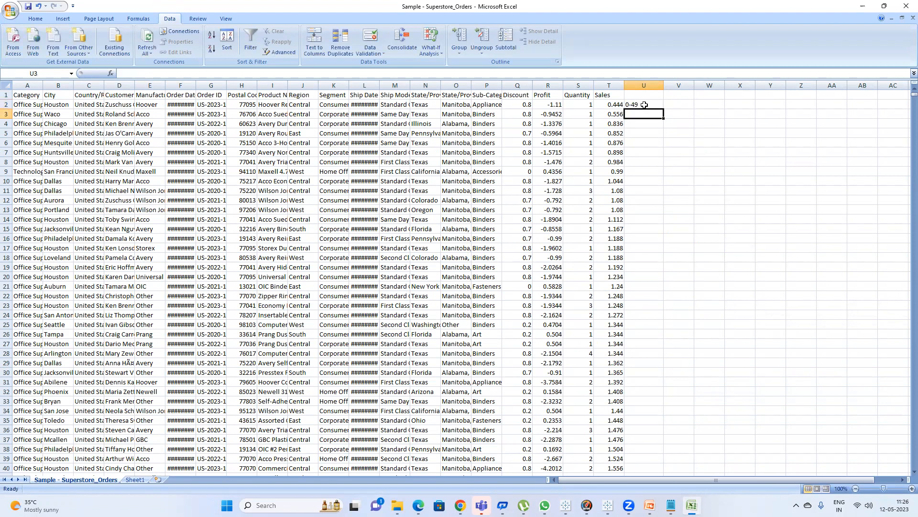
{"action": "double_click", "coordinate": [652, 105]}
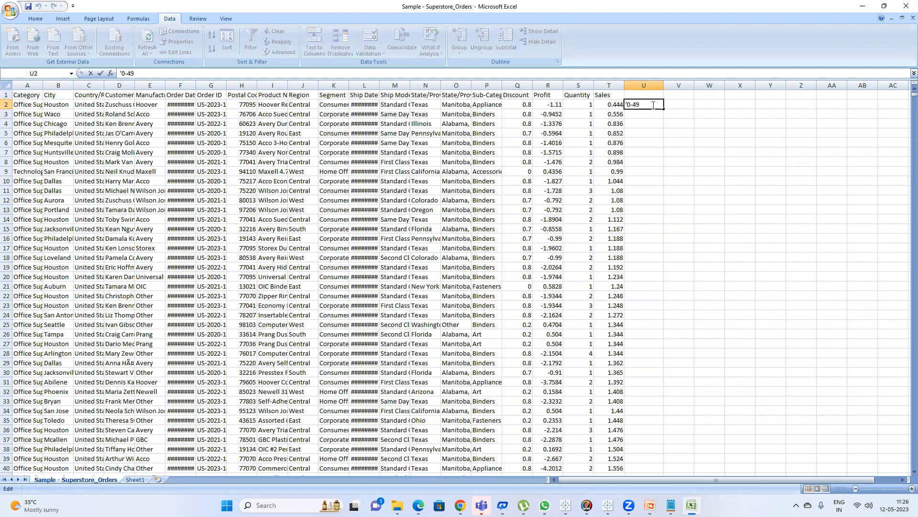
{"action": "key", "text": "Return"}
Copy the 0-499 label and paste it down column U from row 2 to row 9020, the last Sales value under 500.
{"action": "left_click", "coordinate": [651, 101]}
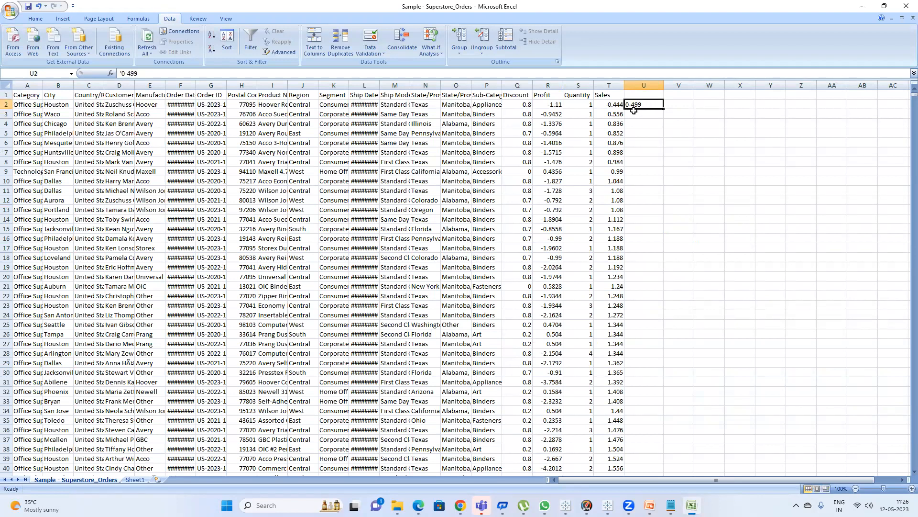
{"action": "key", "text": "ctrl+c"}
{"action": "scroll", "coordinate": [617, 139], "scroll_direction": "down", "scroll_amount": 20}
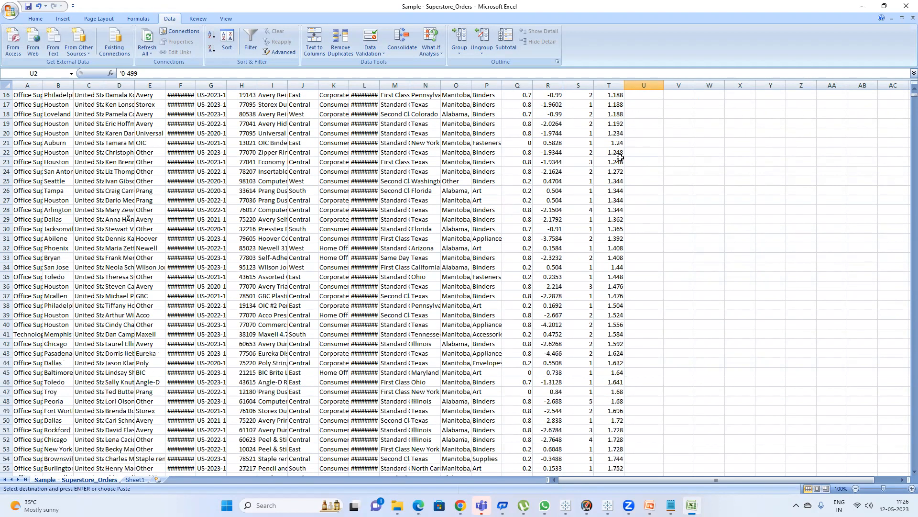
{"action": "scroll", "coordinate": [594, 350], "scroll_direction": "down", "scroll_amount": 16}
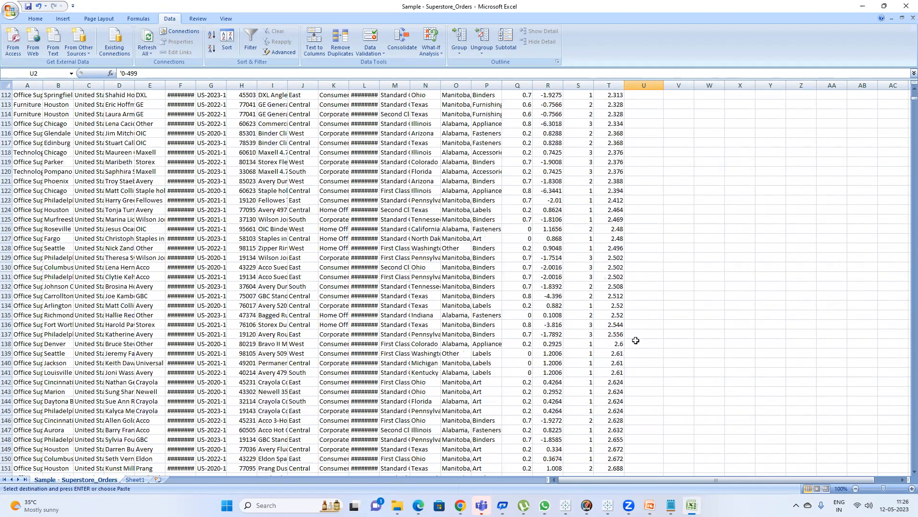
{"action": "left_click_drag", "start_coordinate": [913, 100], "coordinate": [906, 417]}
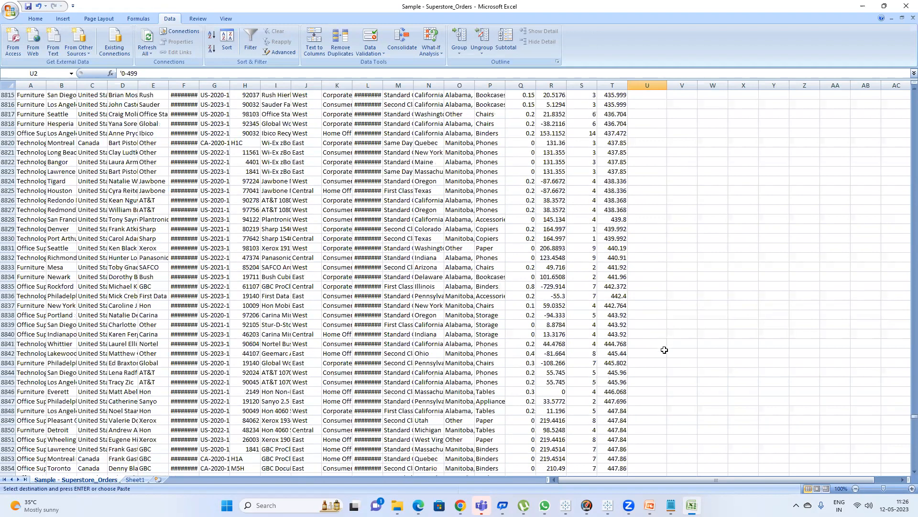
{"action": "scroll", "coordinate": [665, 354], "scroll_direction": "down", "scroll_amount": 20}
{"action": "scroll", "coordinate": [664, 355], "scroll_direction": "down", "scroll_amount": 20}
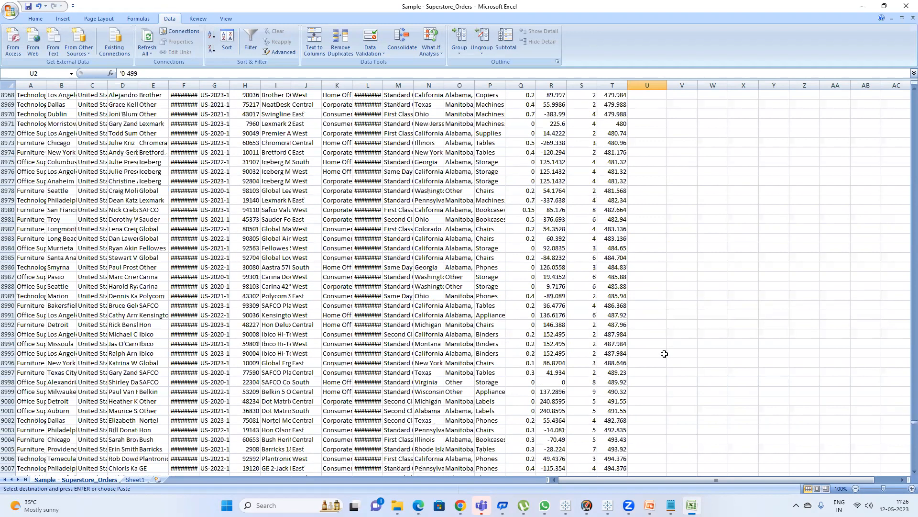
{"action": "scroll", "coordinate": [639, 460], "scroll_direction": "down", "scroll_amount": 5}
{"action": "left_click", "coordinate": [643, 447]}
{"action": "key", "text": "ctrl+v"}
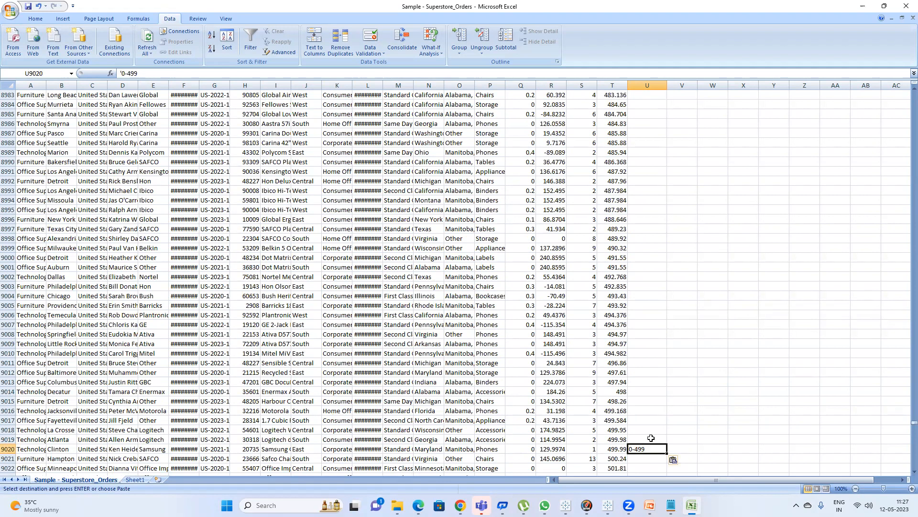
{"action": "key", "text": "ctrl+shift+Up"}
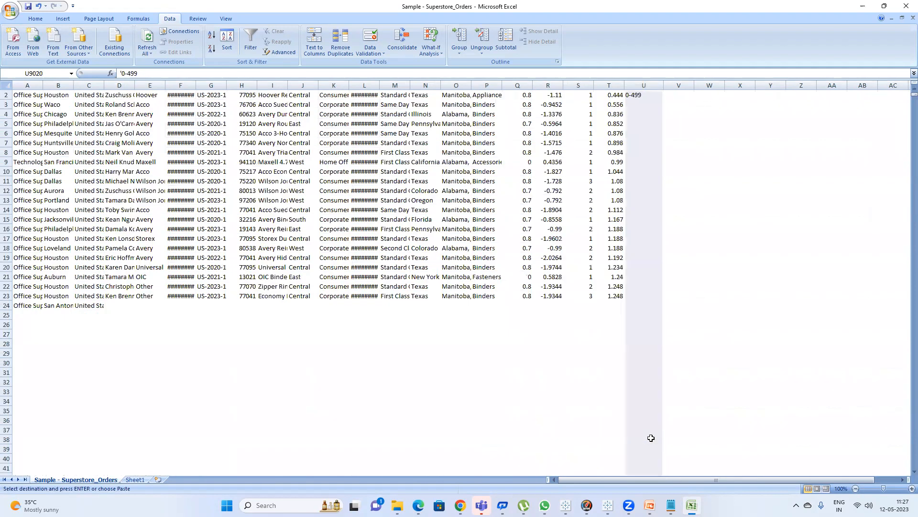
{"action": "key", "text": "ctrl+v"}
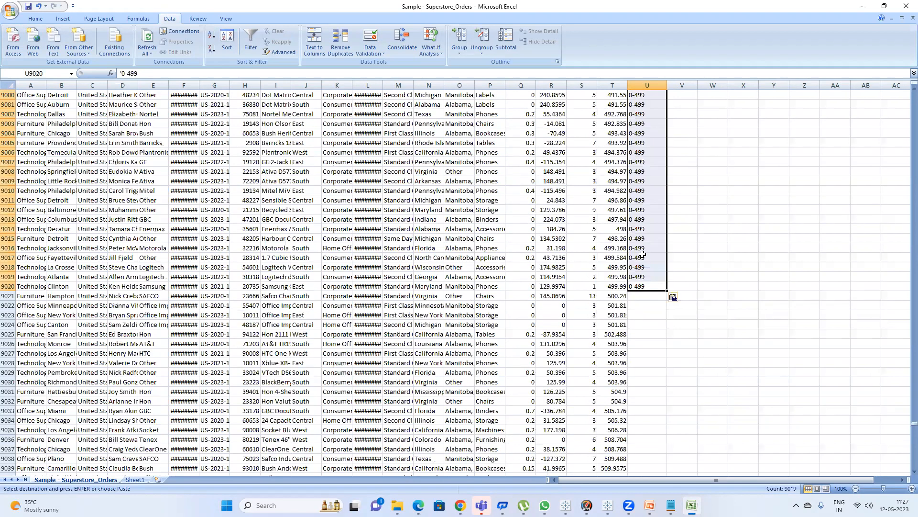
Check the pasted 0-499 labels around row 9020 and scroll through column U.
{"action": "left_click", "coordinate": [645, 279]}
{"action": "left_click", "coordinate": [647, 289]}
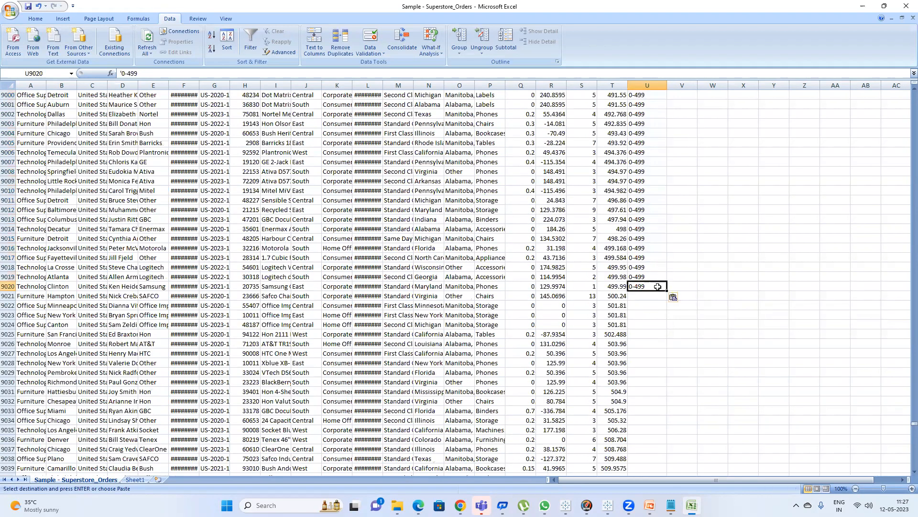
{"action": "left_click_drag", "start_coordinate": [613, 288], "coordinate": [652, 291]}
{"action": "left_click", "coordinate": [700, 277]}
{"action": "left_click", "coordinate": [619, 287]}
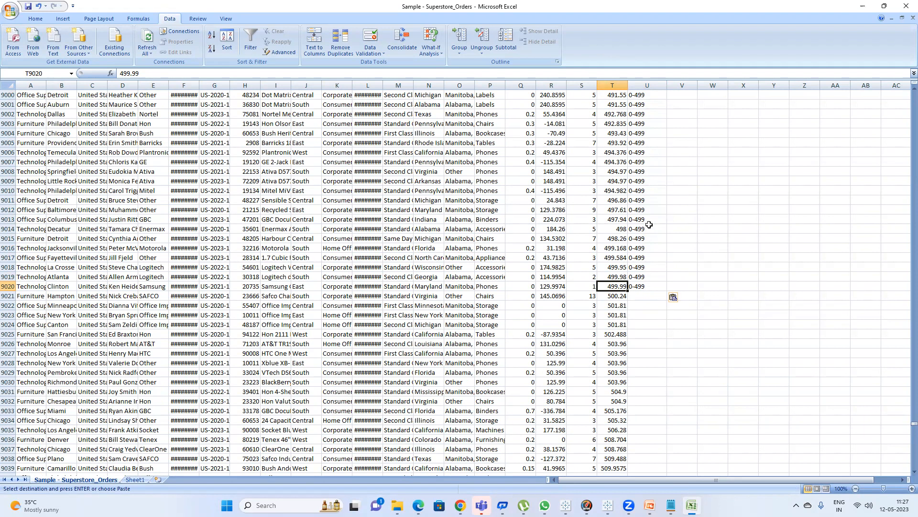
{"action": "left_click", "coordinate": [655, 287]}
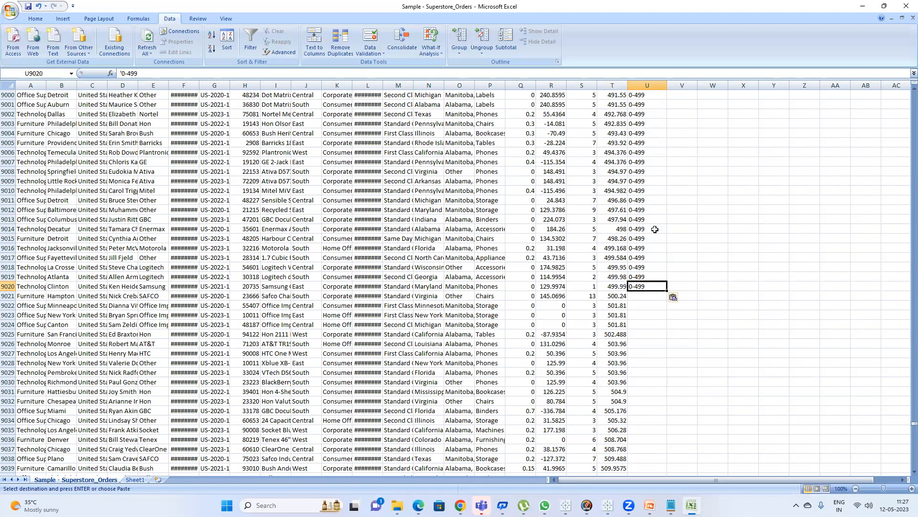
{"action": "key", "text": "ctrl+shift+Up"}
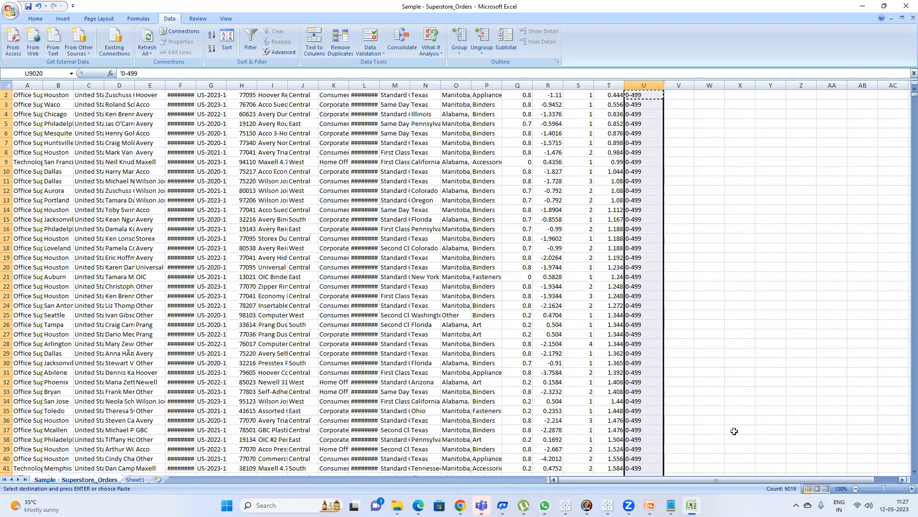
{"action": "scroll", "coordinate": [651, 335], "scroll_direction": "down", "scroll_amount": 15}
{"action": "scroll", "coordinate": [651, 346], "scroll_direction": "down", "scroll_amount": 13}
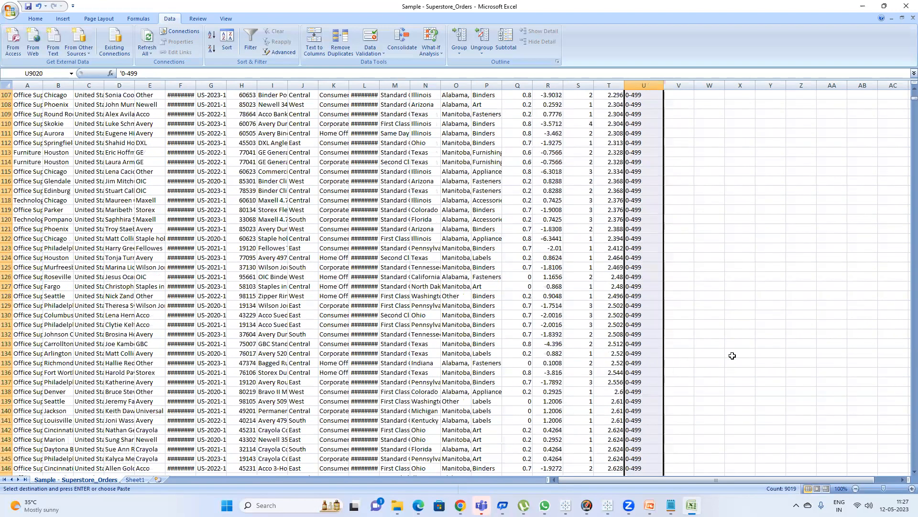
Enter the text label 500-999 in U9021, beside the first Sales value above 500.
{"action": "left_click", "coordinate": [643, 276]}
{"action": "key", "text": "ctrl+Down"}
{"action": "scroll", "coordinate": [644, 309], "scroll_direction": "down", "scroll_amount": 8}
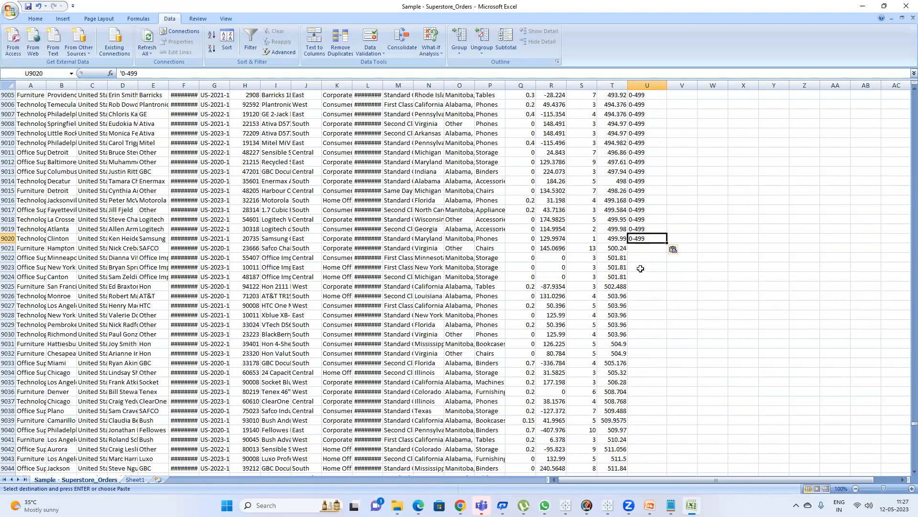
{"action": "left_click", "coordinate": [636, 248]}
{"action": "type", "text": "'"}
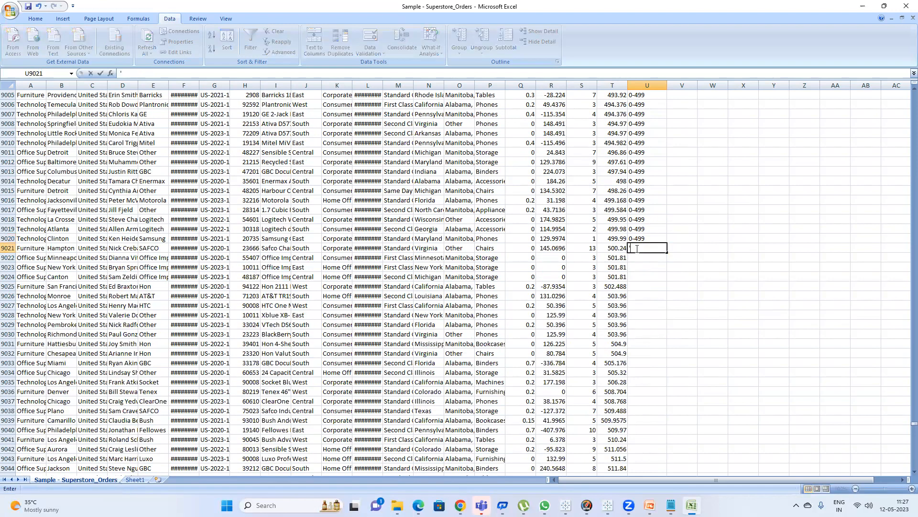
{"action": "type", "text": "500-999"}
{"action": "key", "text": "Return"}
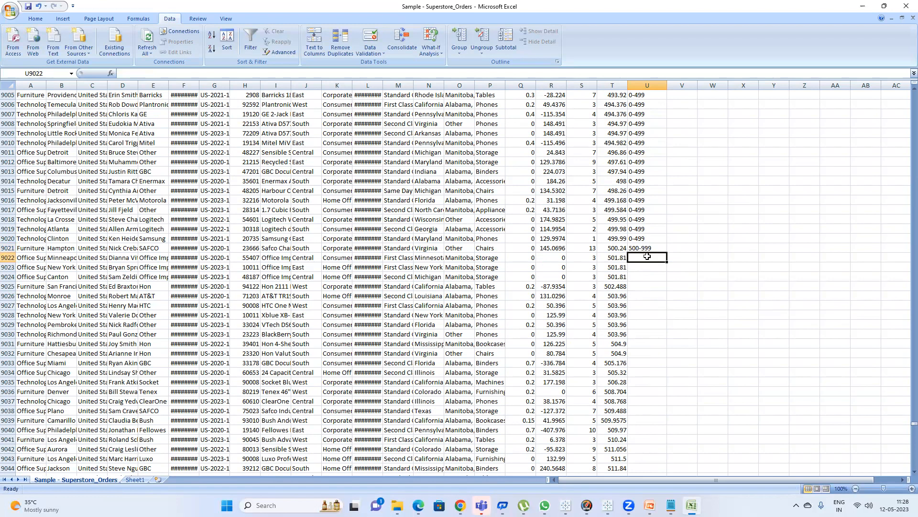
Copy the 500-999 label and paste it down column U from row 9021 to row 9725.
{"action": "left_click", "coordinate": [651, 248]}
{"action": "key", "text": "ctrl+c"}
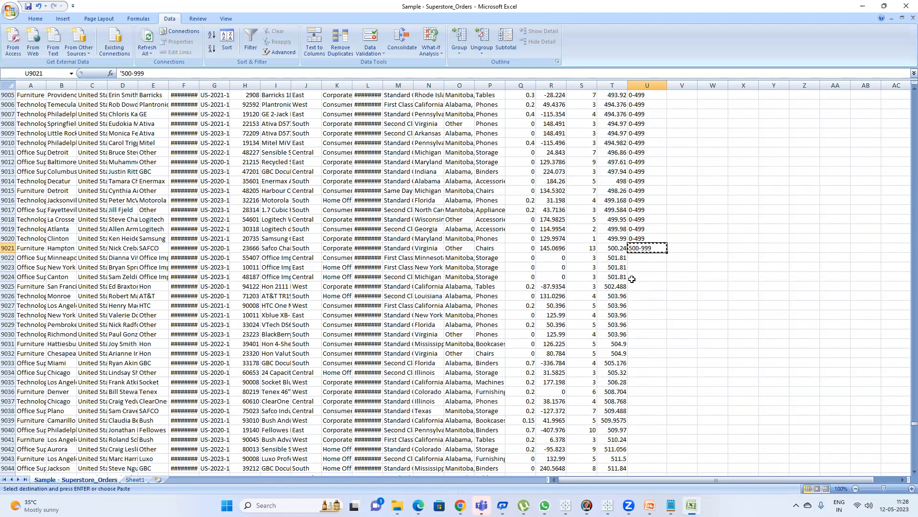
{"action": "scroll", "coordinate": [632, 279], "scroll_direction": "down", "scroll_amount": 20}
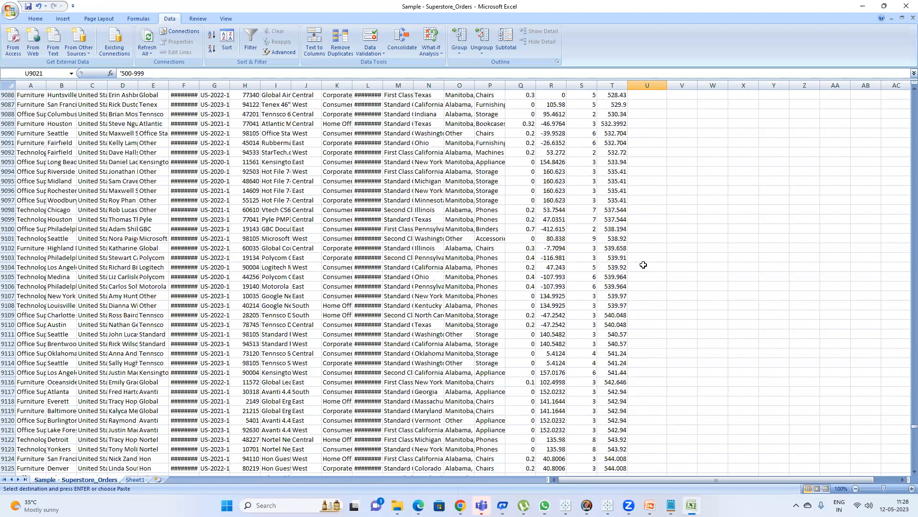
{"action": "scroll", "coordinate": [643, 265], "scroll_direction": "down", "scroll_amount": 20}
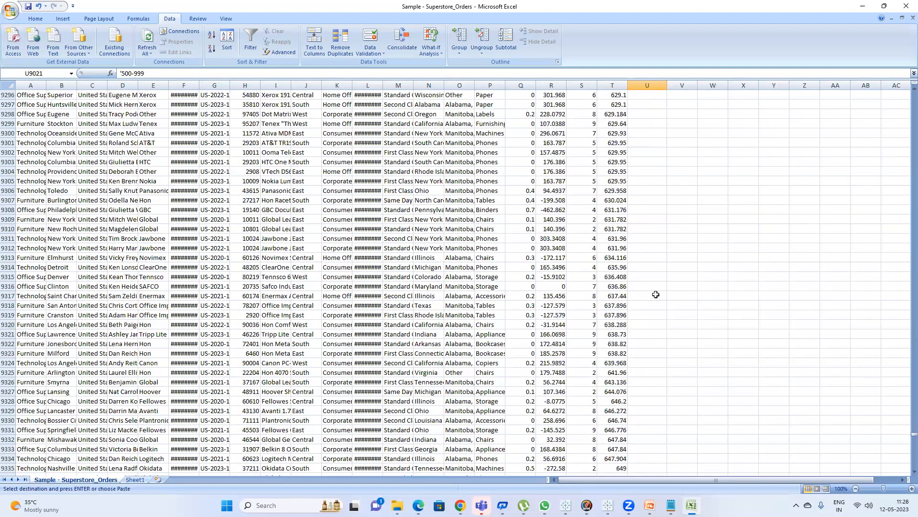
{"action": "scroll", "coordinate": [657, 299], "scroll_direction": "down", "scroll_amount": 20}
{"action": "scroll", "coordinate": [662, 308], "scroll_direction": "down", "scroll_amount": 20}
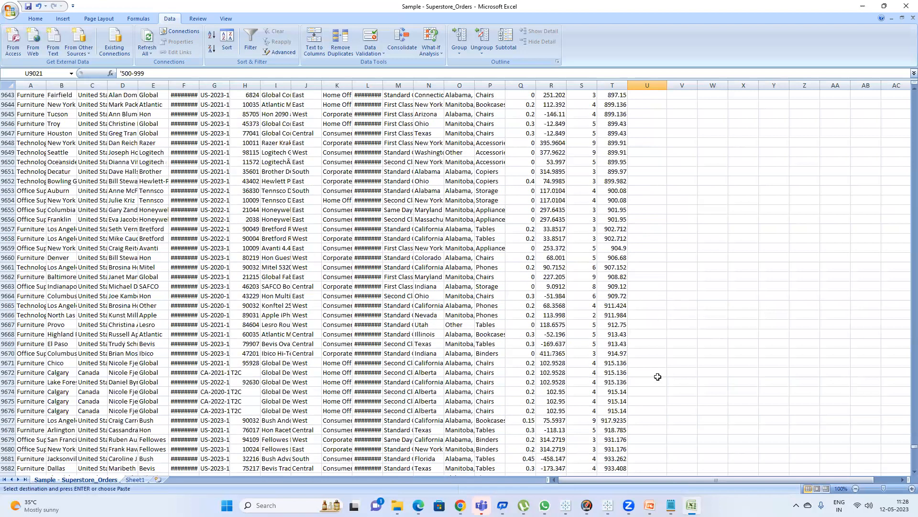
{"action": "scroll", "coordinate": [657, 382], "scroll_direction": "down", "scroll_amount": 15}
{"action": "left_click", "coordinate": [645, 447]}
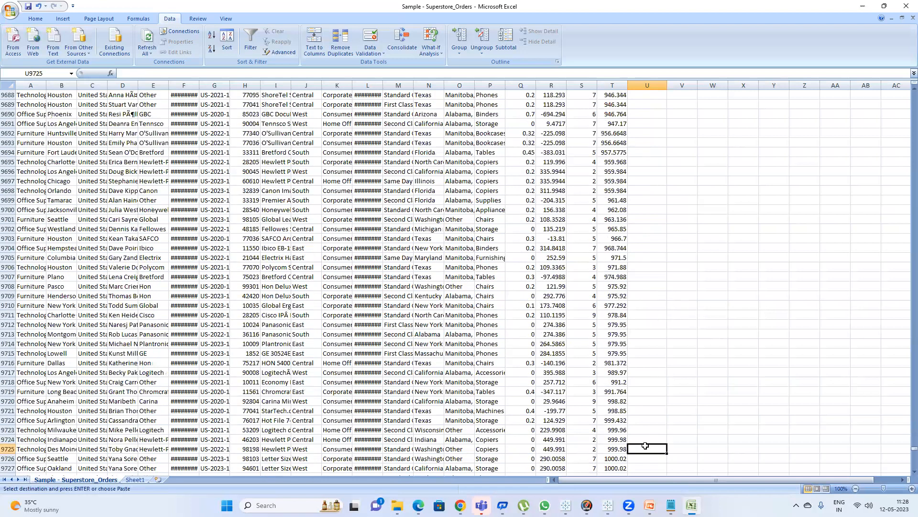
{"action": "key", "text": "ctrl+shift+Up"}
{"action": "key", "text": "Return"}
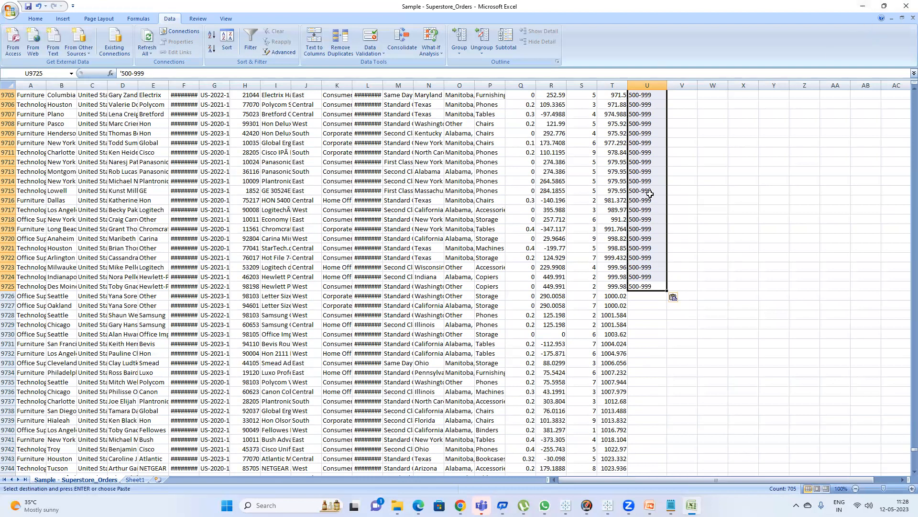
Scroll back through column U to check the 0-499 labels around row 5679.
{"action": "scroll", "coordinate": [650, 194], "scroll_direction": "up", "scroll_amount": 18}
{"action": "scroll", "coordinate": [650, 166], "scroll_direction": "up", "scroll_amount": 15}
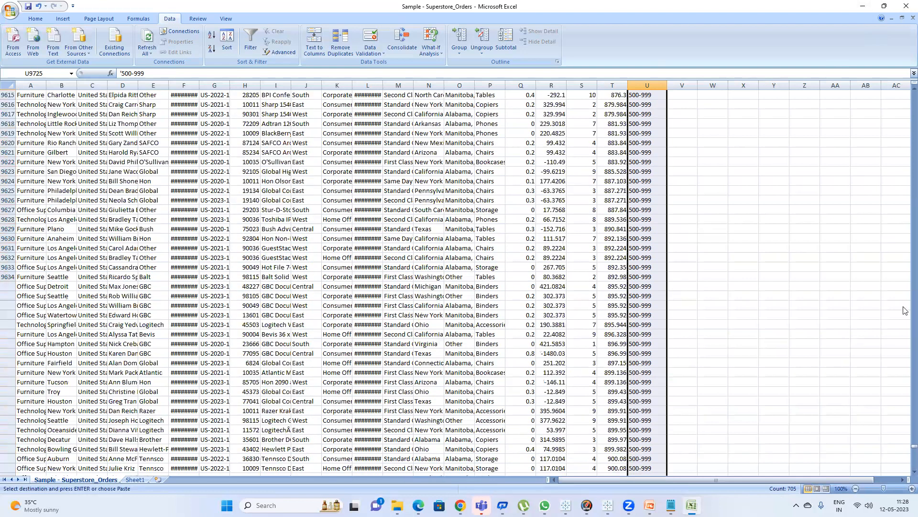
{"action": "scroll", "coordinate": [906, 335], "scroll_direction": "up", "scroll_amount": 16}
{"action": "left_click_drag", "start_coordinate": [904, 443], "coordinate": [904, 300]}
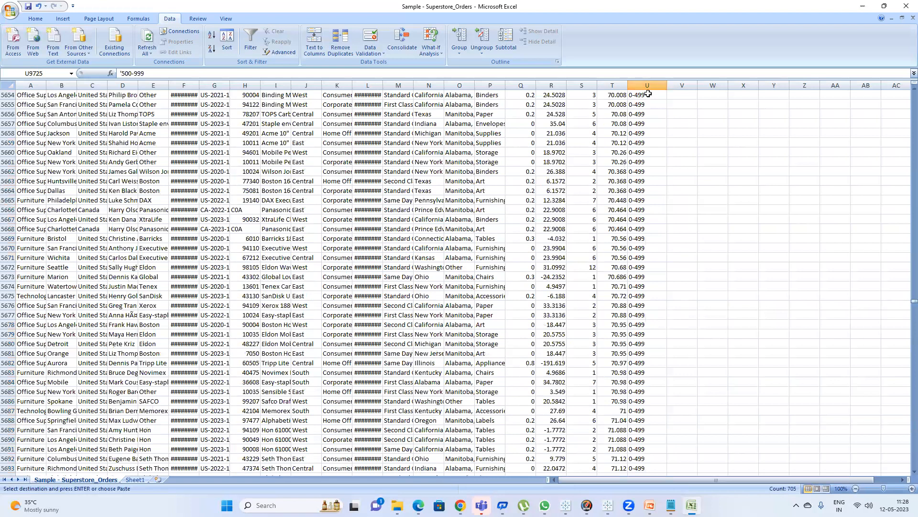
{"action": "scroll", "coordinate": [905, 321], "scroll_direction": "up", "scroll_amount": 6}
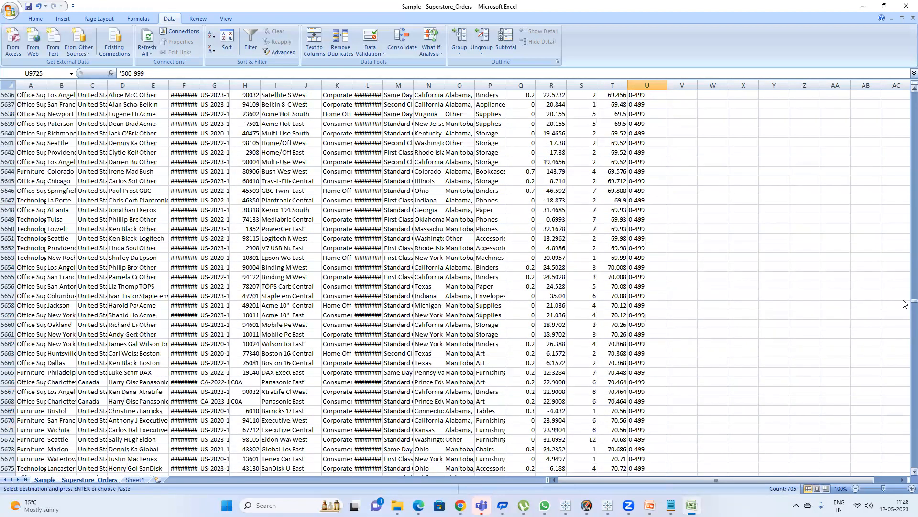
{"action": "scroll", "coordinate": [906, 304], "scroll_direction": "down", "scroll_amount": 13}
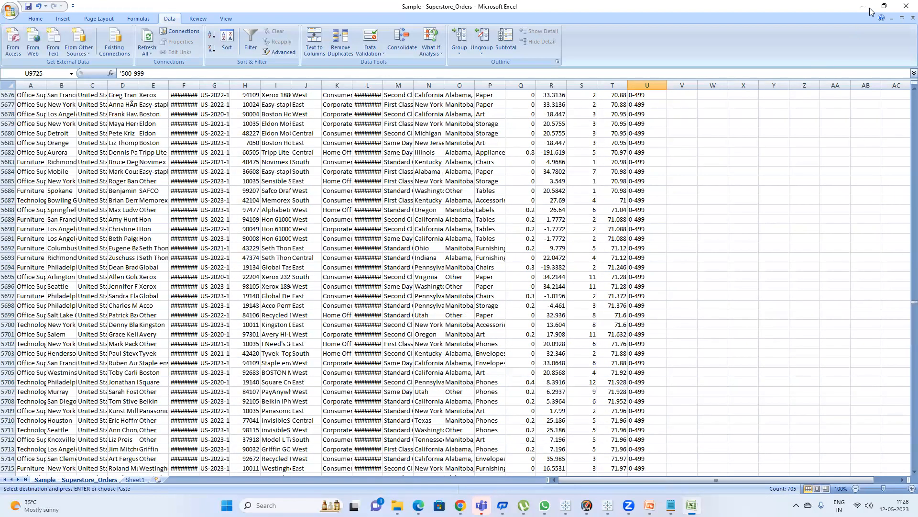
{"action": "left_click", "coordinate": [636, 125]}
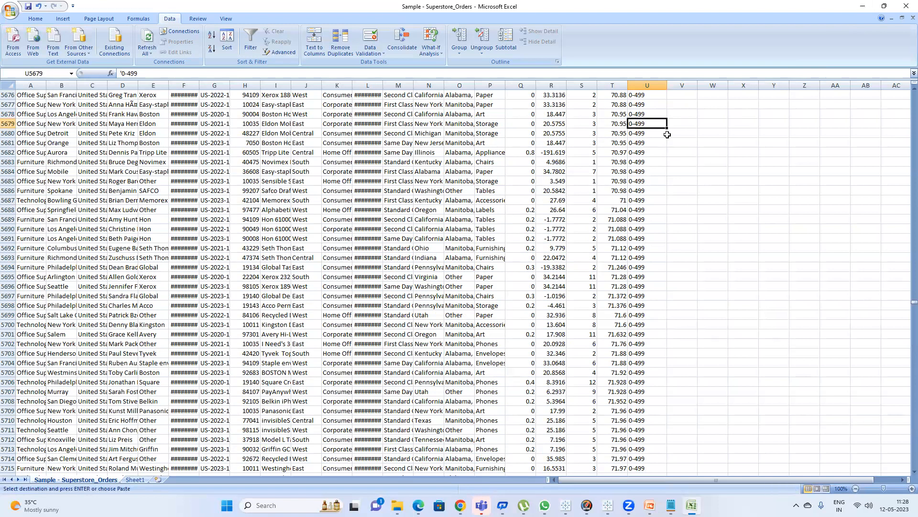
{"action": "scroll", "coordinate": [646, 435], "scroll_direction": "down", "scroll_amount": 15}
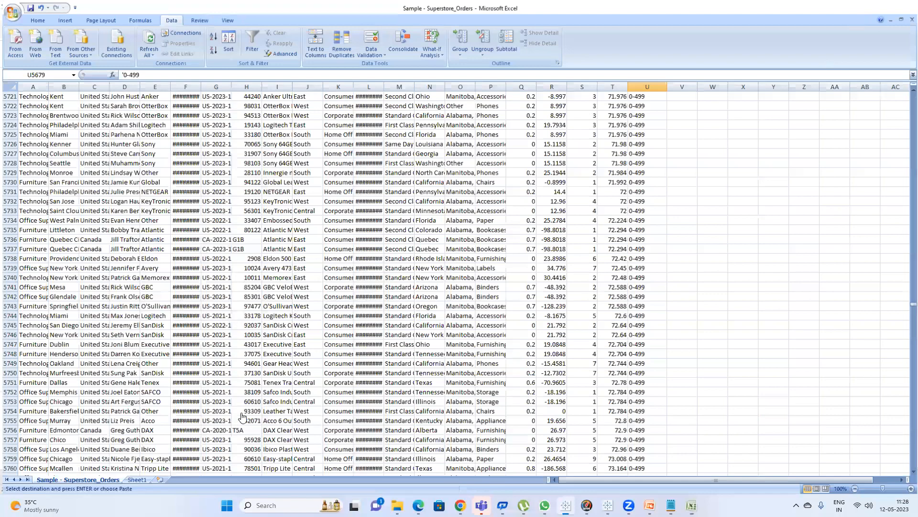
Switch between the Tableau Sales histogram and the orders sheet to compare the first bars' counts.
{"action": "key", "text": "alt+Tab"}
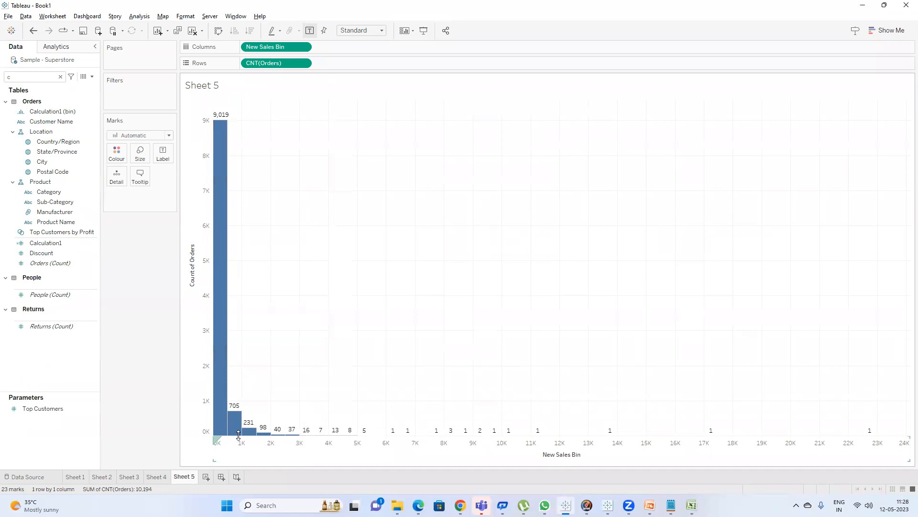
{"action": "mouse_move", "coordinate": [235, 427]}
{"action": "left_click", "coordinate": [692, 506]}
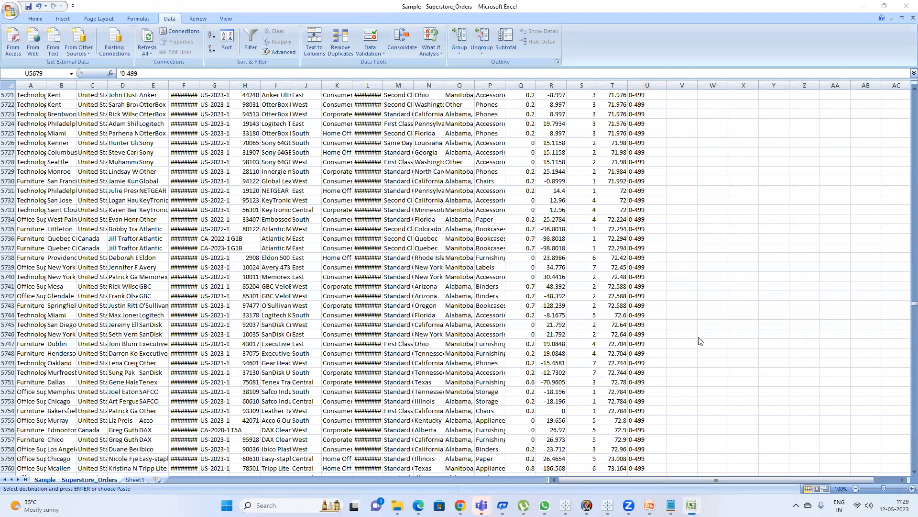
{"action": "key", "text": "alt+Tab"}
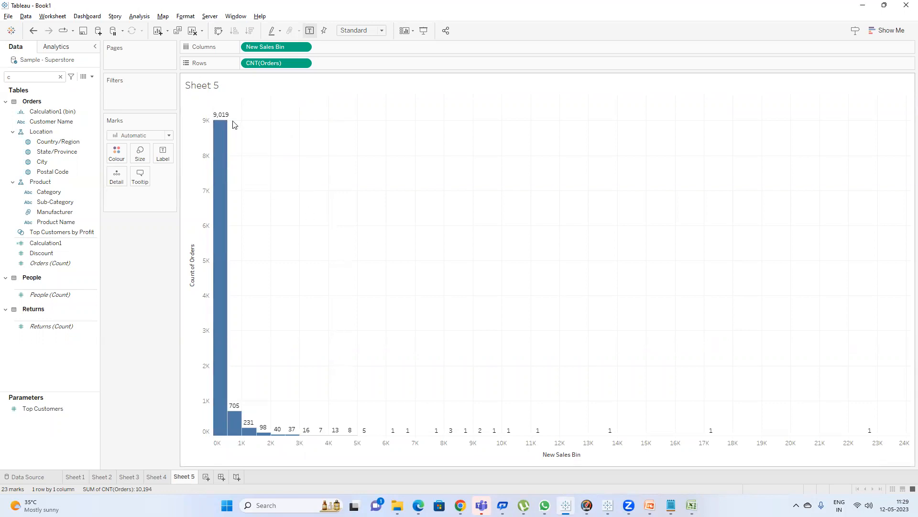
{"action": "mouse_move", "coordinate": [216, 121]}
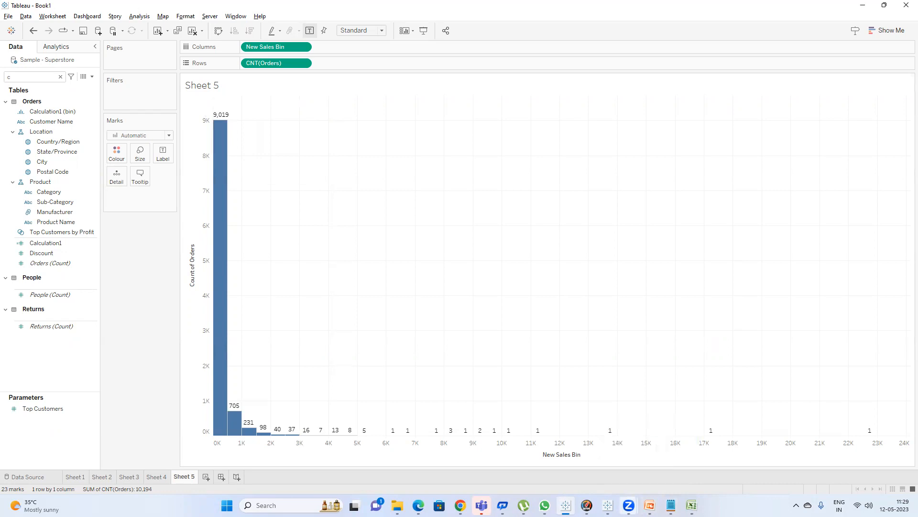
{"action": "mouse_move", "coordinate": [629, 505]}
{"action": "left_click", "coordinate": [691, 505]}
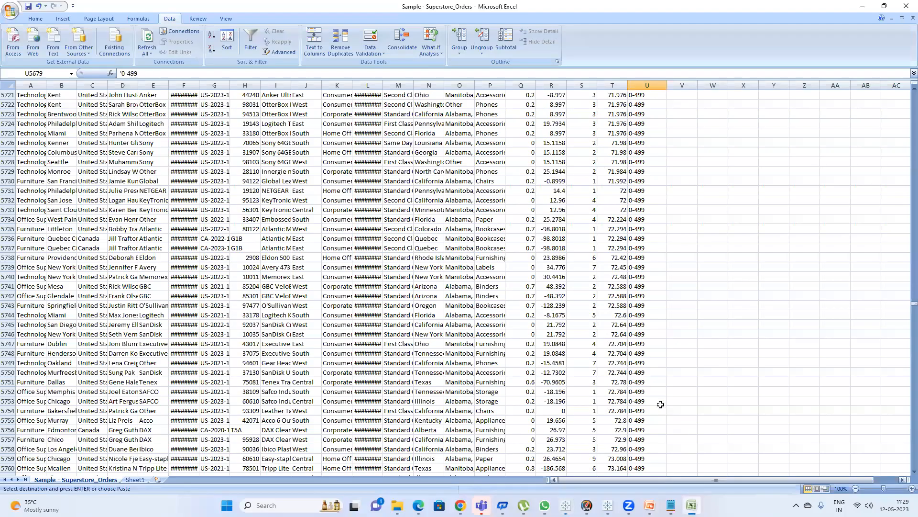
Scroll through the 500-999 labels in column U around the end of that block.
{"action": "scroll", "coordinate": [648, 378], "scroll_direction": "down", "scroll_amount": 13}
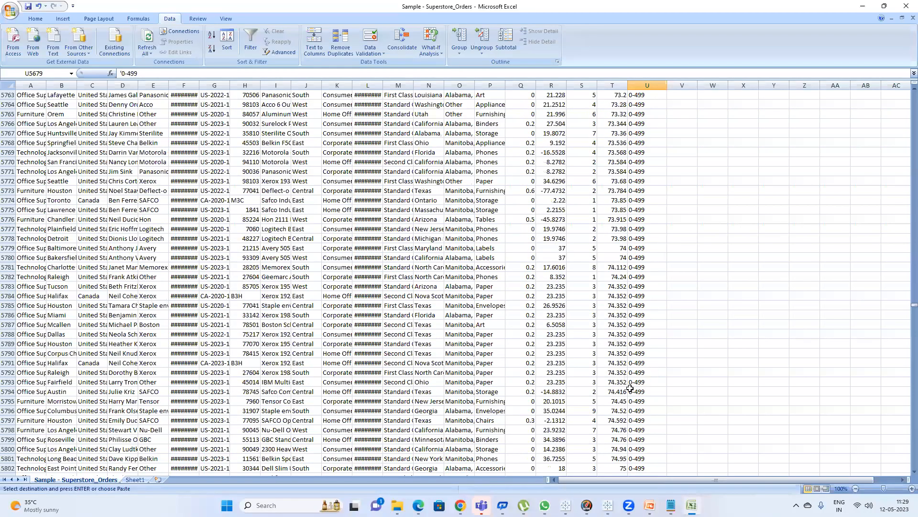
{"action": "scroll", "coordinate": [641, 395], "scroll_direction": "down", "scroll_amount": 13}
{"action": "left_click", "coordinate": [645, 402]}
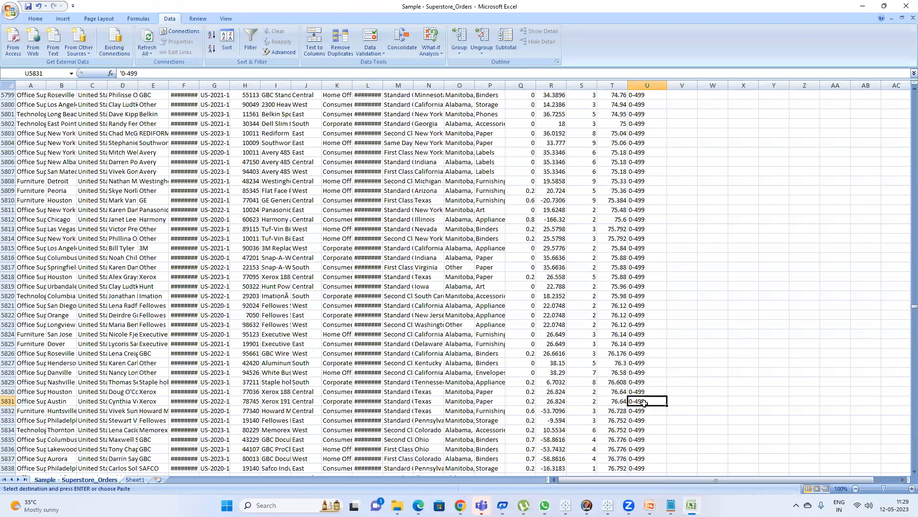
{"action": "key", "text": "ctrl+Down"}
{"action": "scroll", "coordinate": [631, 254], "scroll_direction": "up", "scroll_amount": 20}
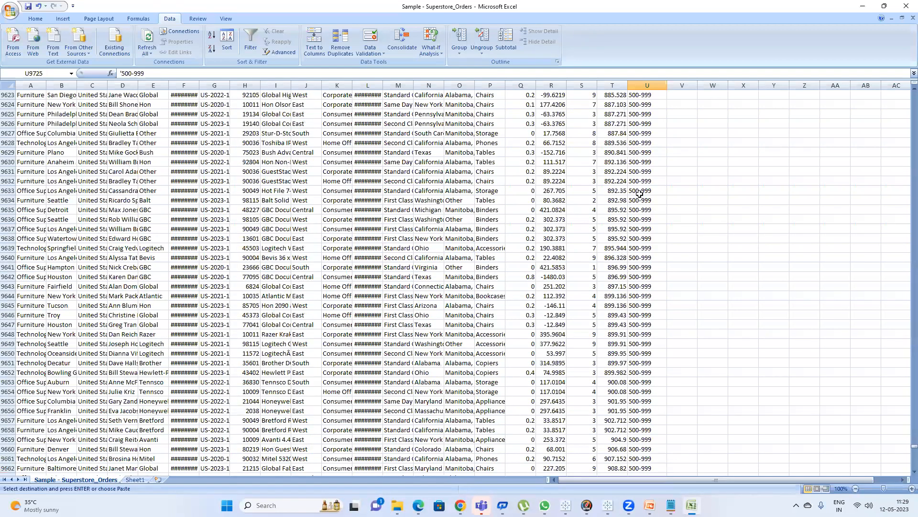
{"action": "scroll", "coordinate": [638, 186], "scroll_direction": "up", "scroll_amount": 20}
{"action": "scroll", "coordinate": [636, 182], "scroll_direction": "up", "scroll_amount": 20}
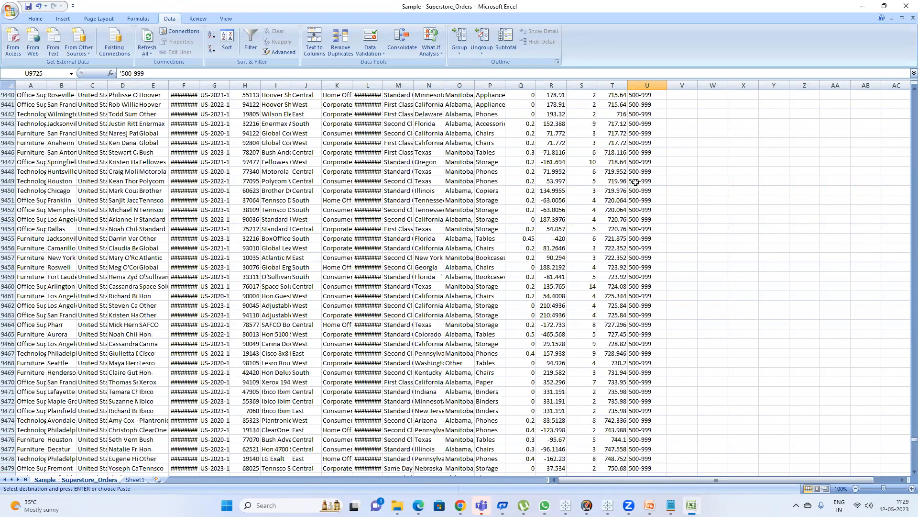
{"action": "scroll", "coordinate": [636, 181], "scroll_direction": "up", "scroll_amount": 20}
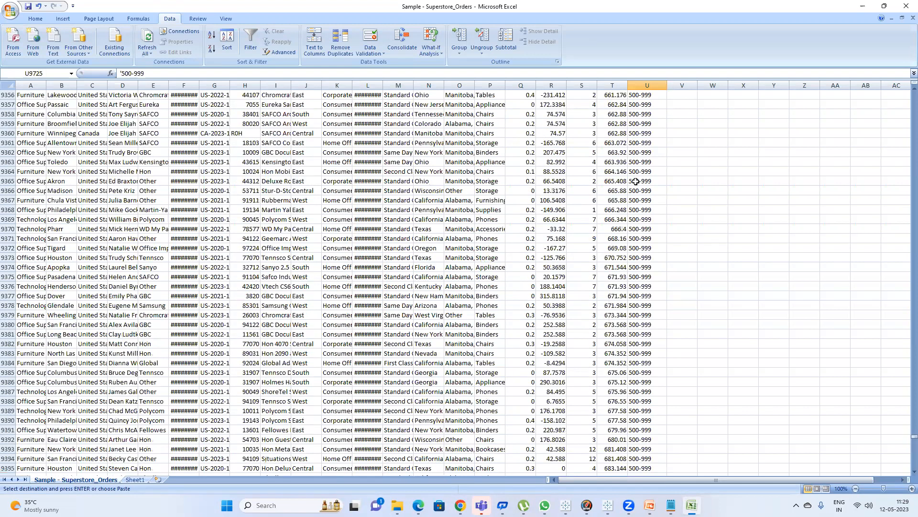
Review the movie ratings list and the rating range table on Sheet1, then return to Tableau.
{"action": "left_click", "coordinate": [867, 4]}
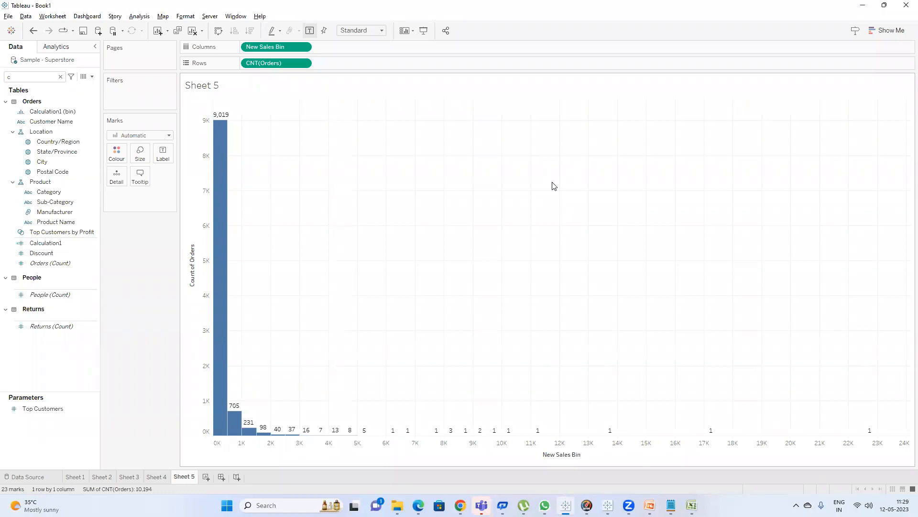
{"action": "left_click", "coordinate": [692, 505]}
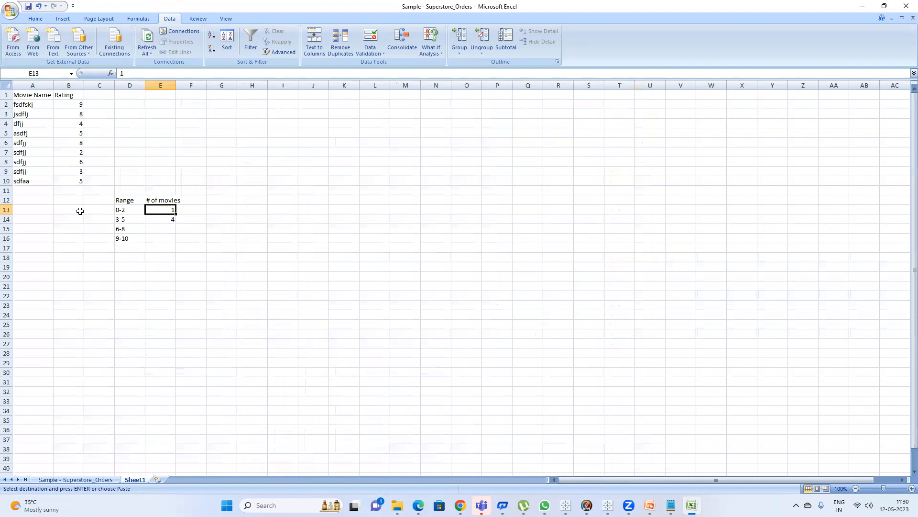
{"action": "left_click", "coordinate": [128, 246]}
{"action": "left_click", "coordinate": [122, 211]}
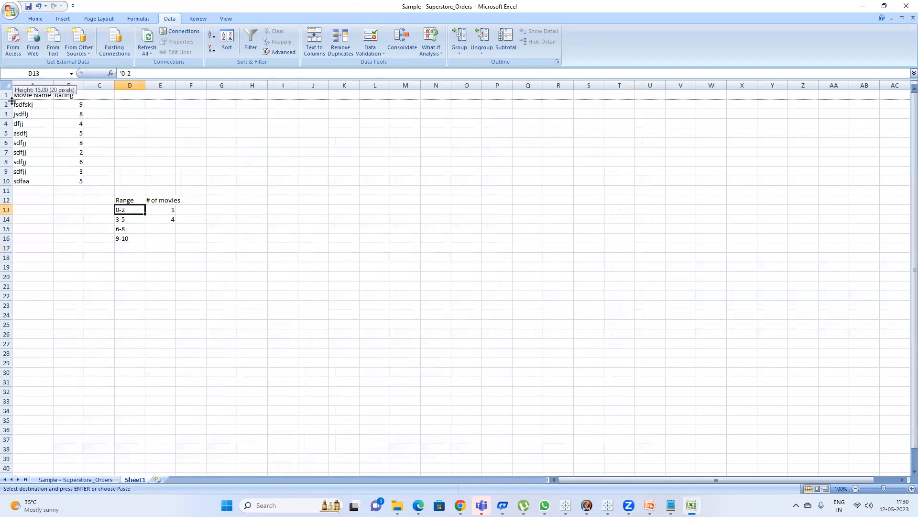
{"action": "left_click_drag", "start_coordinate": [21, 104], "coordinate": [67, 178]}
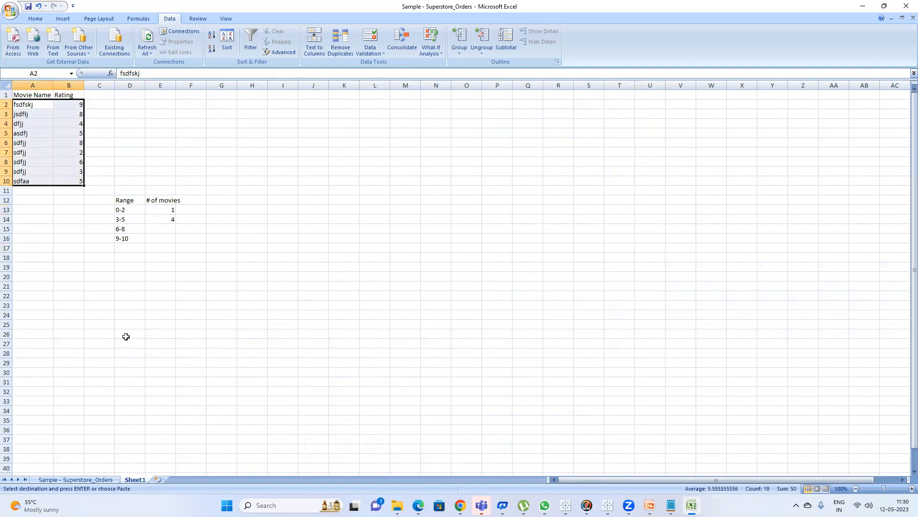
{"action": "left_click", "coordinate": [85, 479]}
{"action": "scroll", "coordinate": [667, 287], "scroll_direction": "up", "scroll_amount": 10}
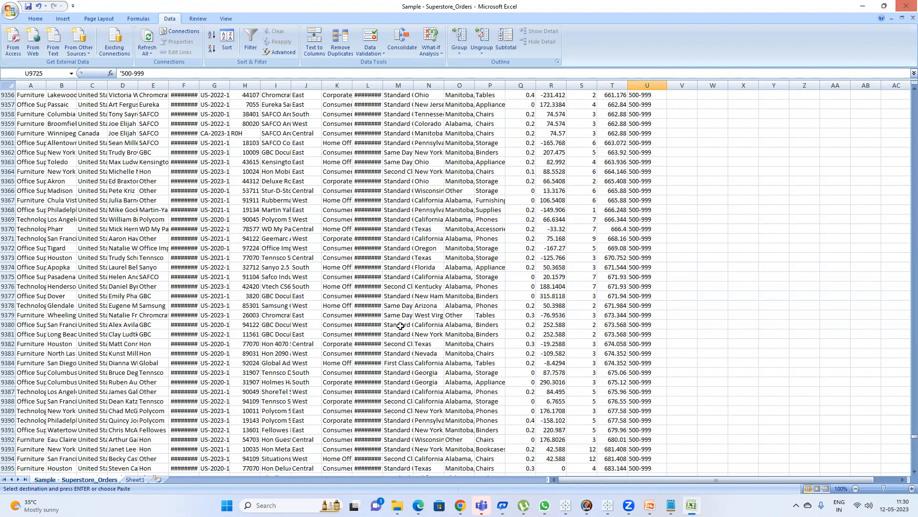
{"action": "left_click", "coordinate": [135, 479]}
{"action": "left_click_drag", "start_coordinate": [121, 199], "coordinate": [165, 240]}
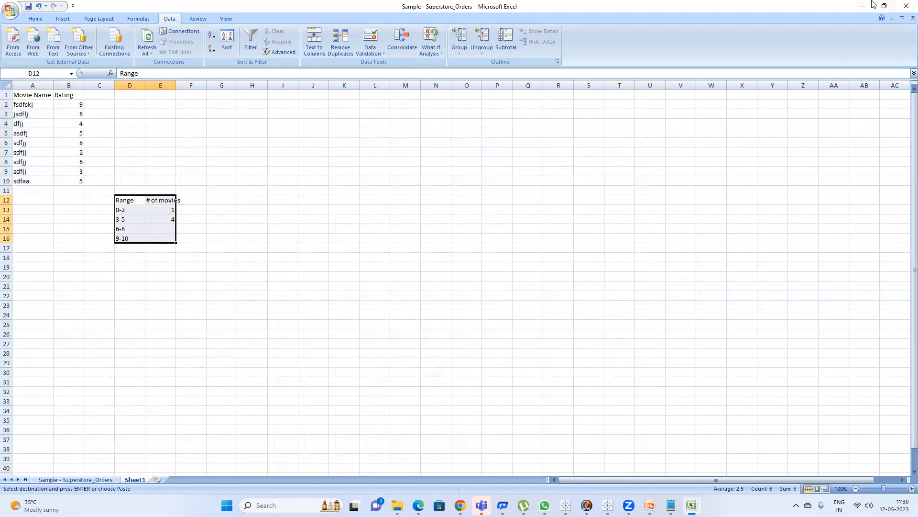
{"action": "left_click", "coordinate": [859, 9]}
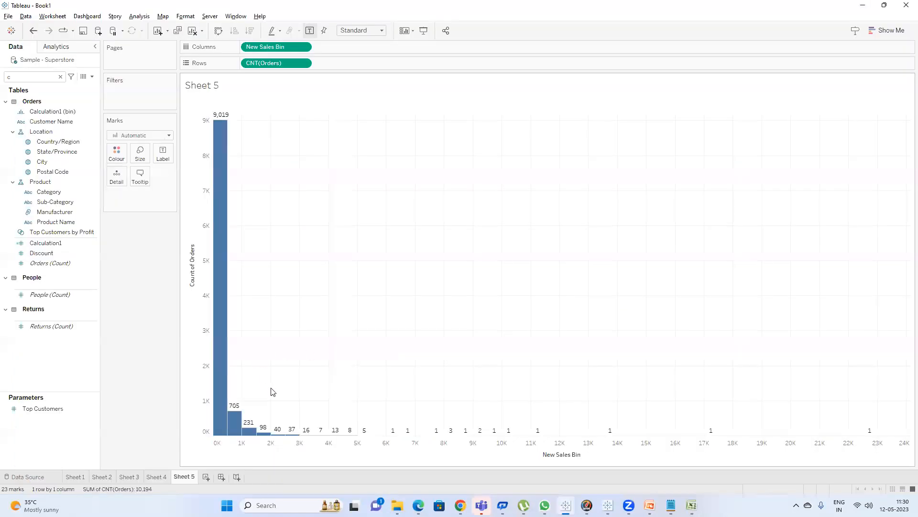
Rename the Tableau worksheet Sheet 5 as Histogram.
{"action": "double_click", "coordinate": [183, 477]}
{"action": "type", "text": "Histogram"}
{"action": "key", "text": "Return"}
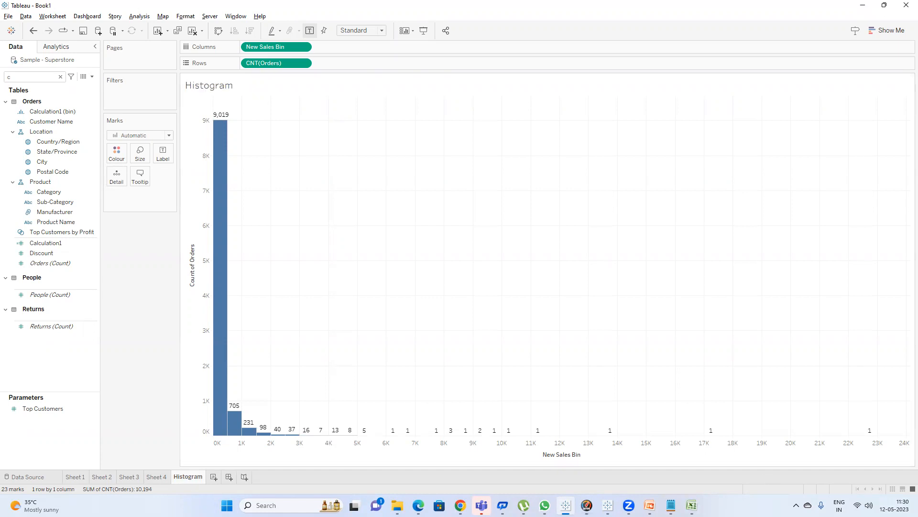
Open the presentation and read the slide on how to create a histogram.
{"action": "left_click", "coordinate": [649, 505]}
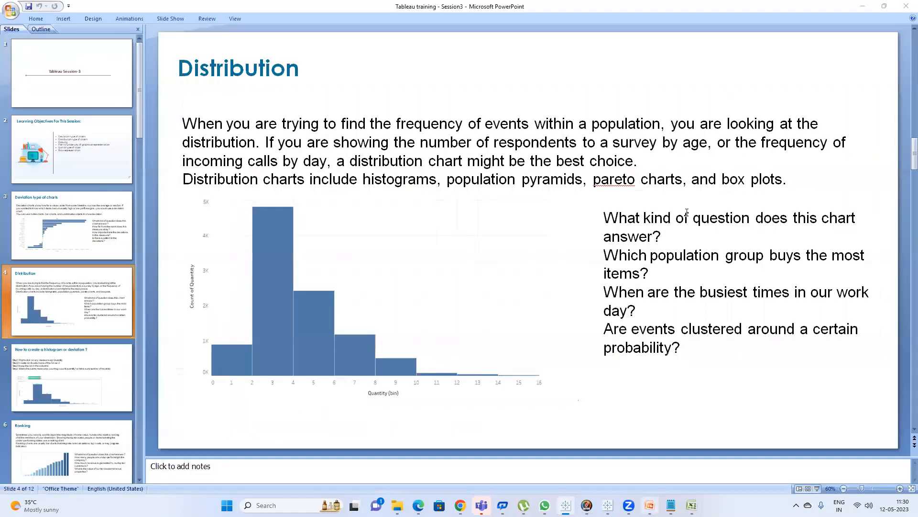
{"action": "left_click", "coordinate": [101, 374]}
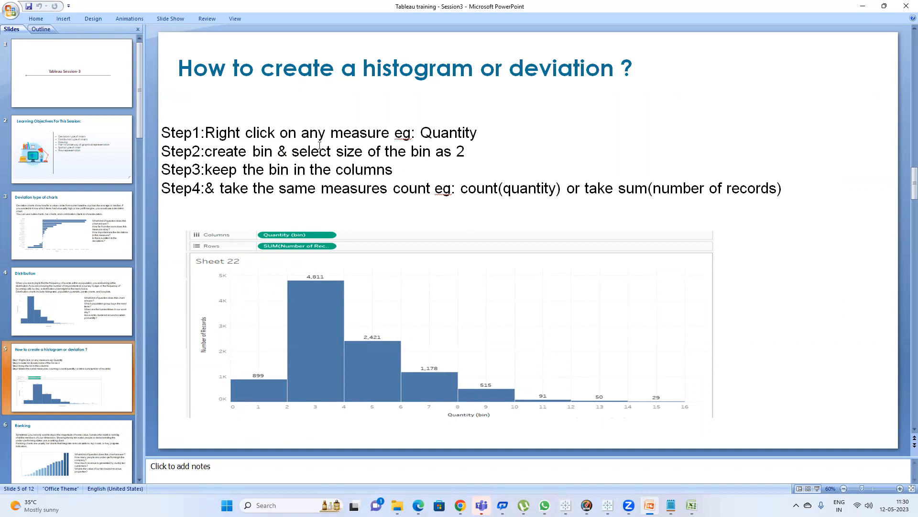
{"action": "left_click", "coordinate": [452, 136]}
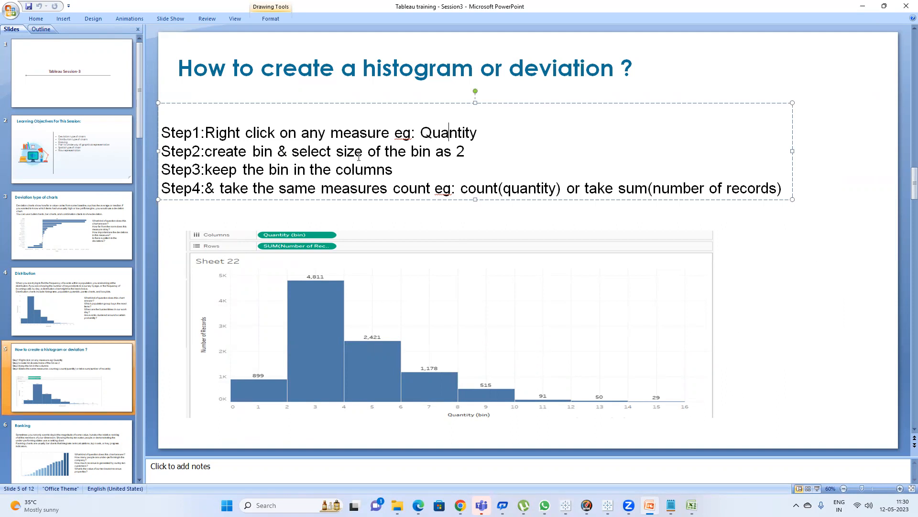
{"action": "left_click", "coordinate": [563, 189]}
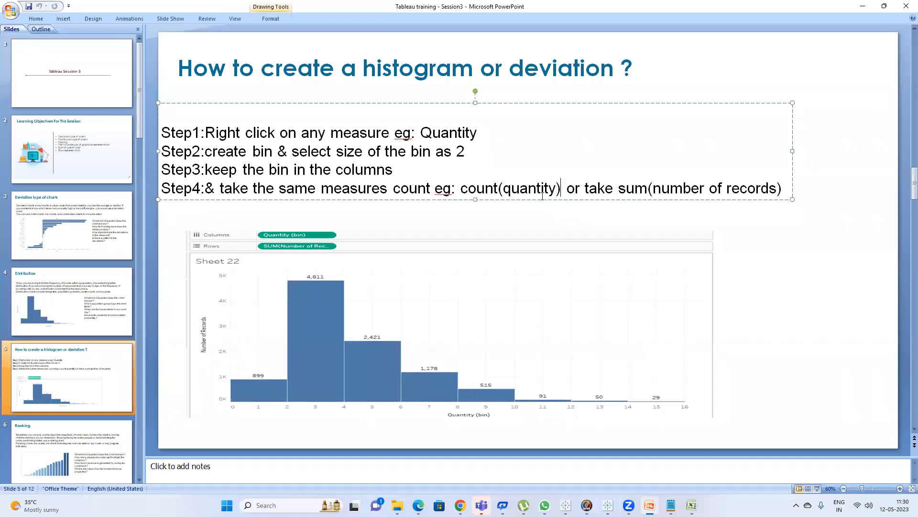
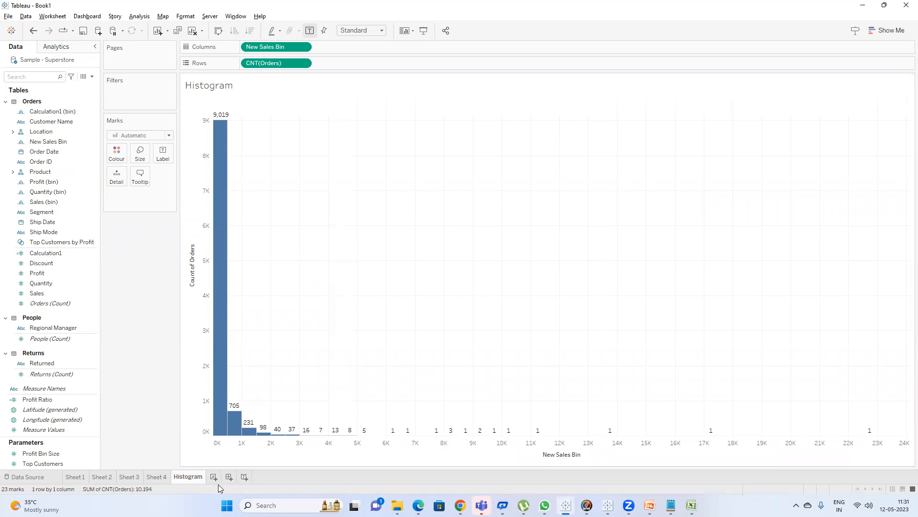
Add a new blank worksheet, then return to the Histogram sheet.
{"action": "left_click", "coordinate": [216, 478]}
{"action": "left_click", "coordinate": [887, 30]}
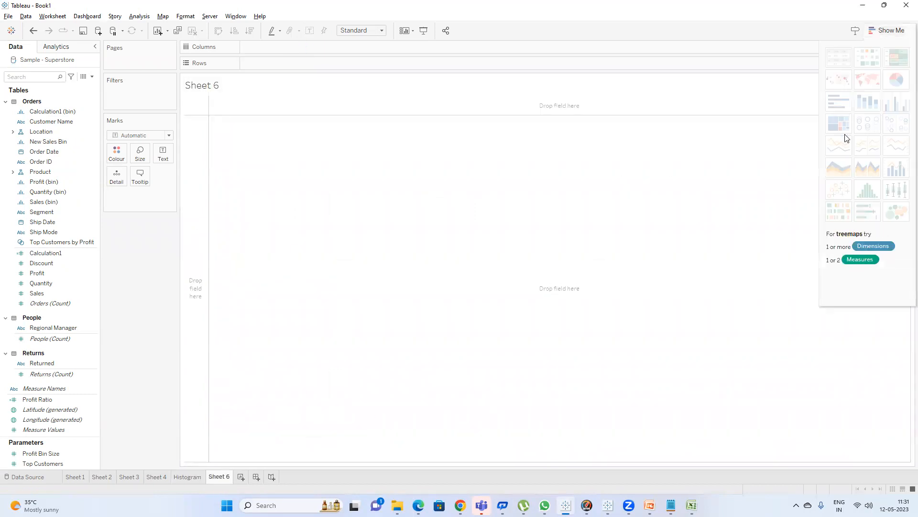
{"action": "left_click", "coordinate": [885, 31]}
{"action": "left_click", "coordinate": [178, 476]}
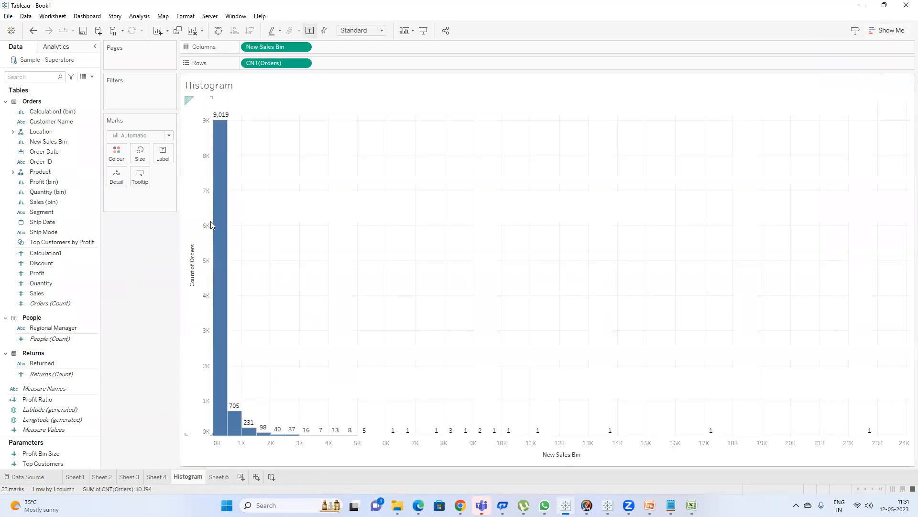
{"action": "mouse_move", "coordinate": [217, 218]}
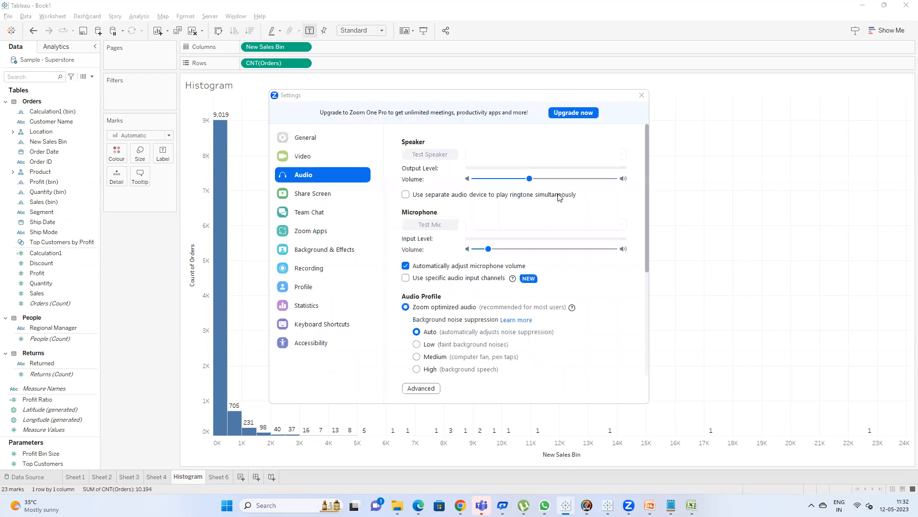
{"action": "left_click", "coordinate": [642, 95]}
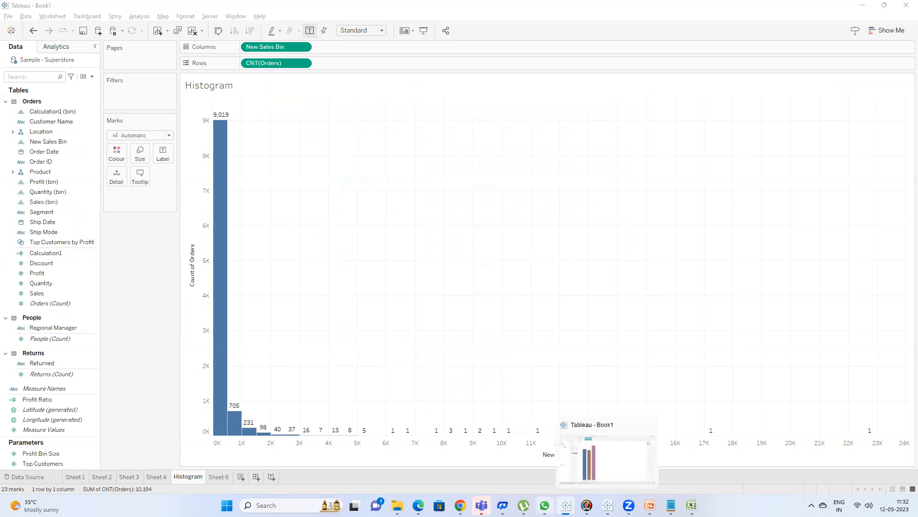
{"action": "left_click", "coordinate": [649, 506]}
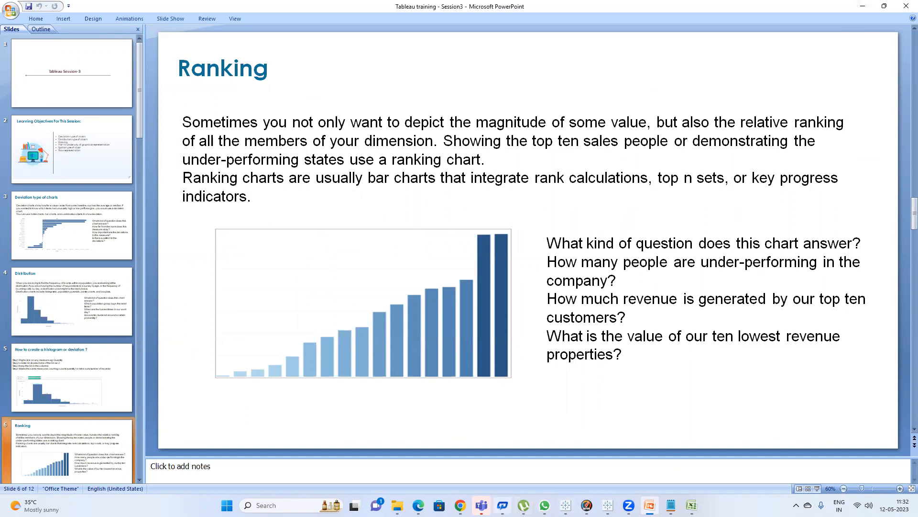
{"action": "left_click", "coordinate": [415, 449]}
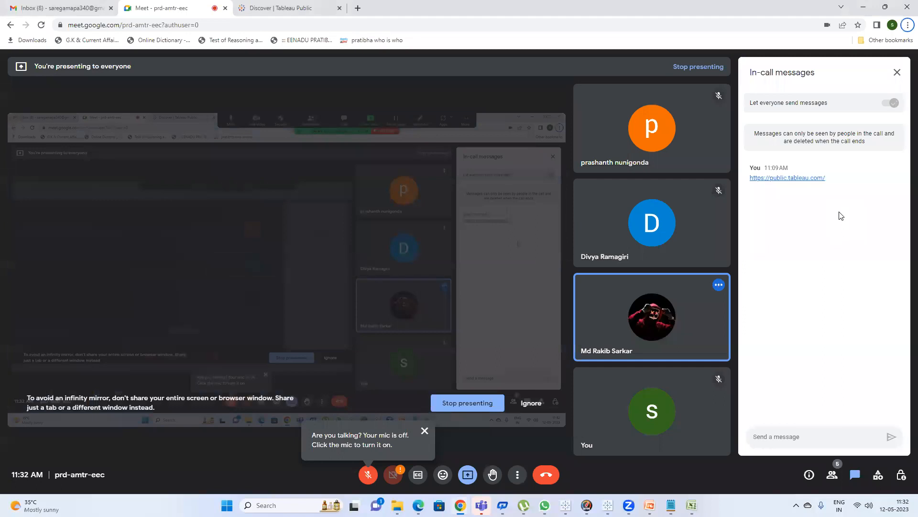
{"action": "left_click", "coordinate": [369, 474]}
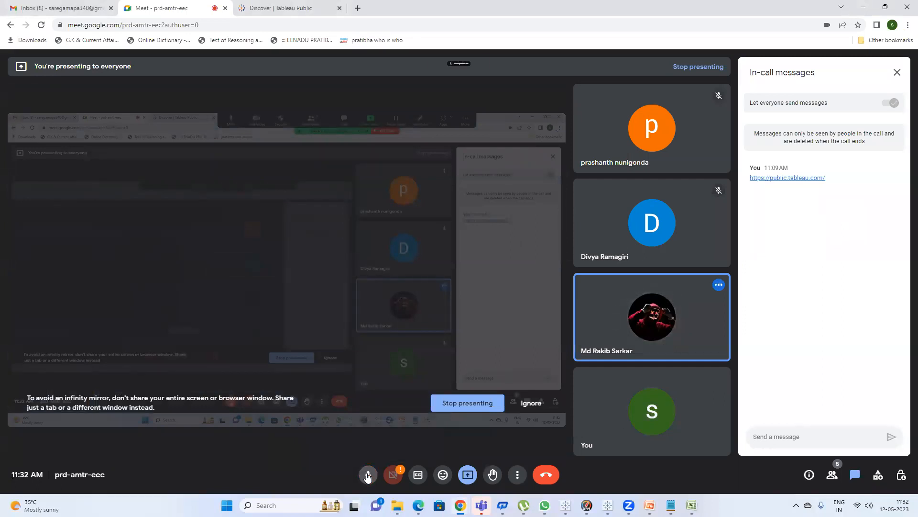
{"action": "mouse_move", "coordinate": [705, 232]}
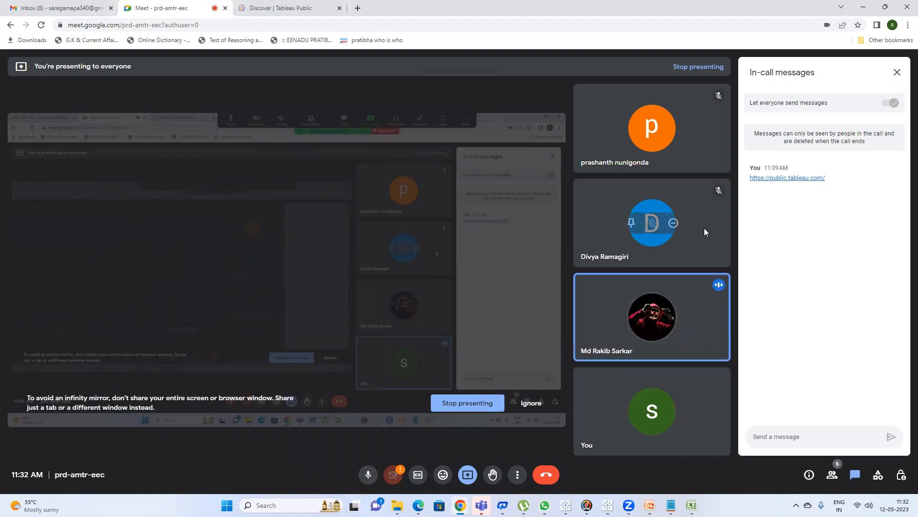
{"action": "left_click", "coordinate": [863, 7]}
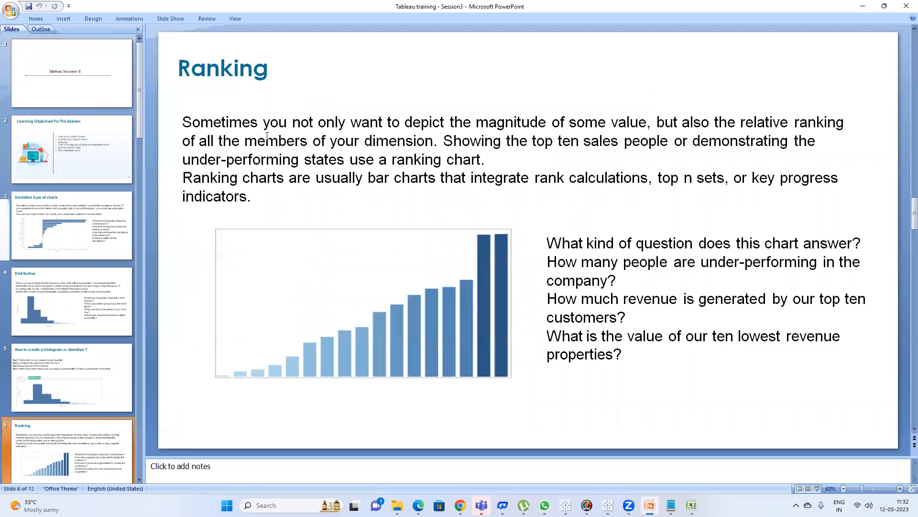
Show the slide on creating a histogram, then switch back to Tableau.
{"action": "left_click", "coordinate": [53, 385]}
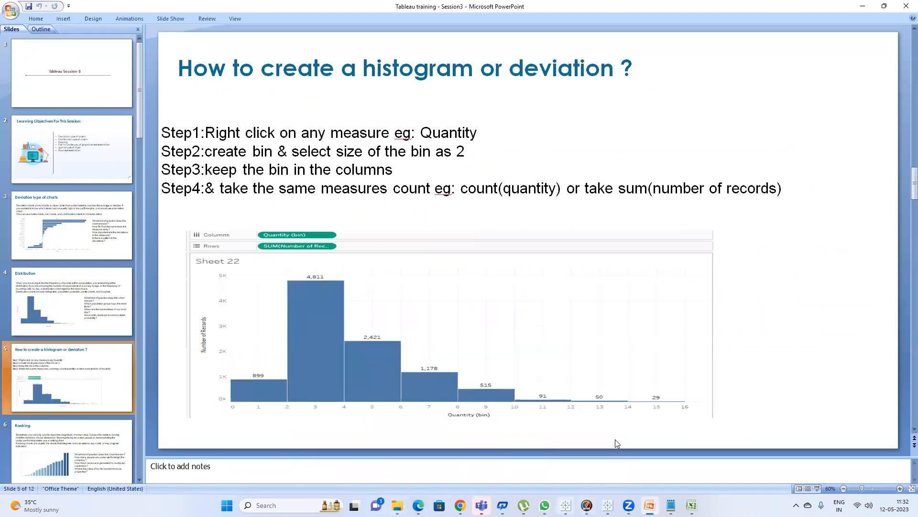
{"action": "left_click", "coordinate": [566, 505]}
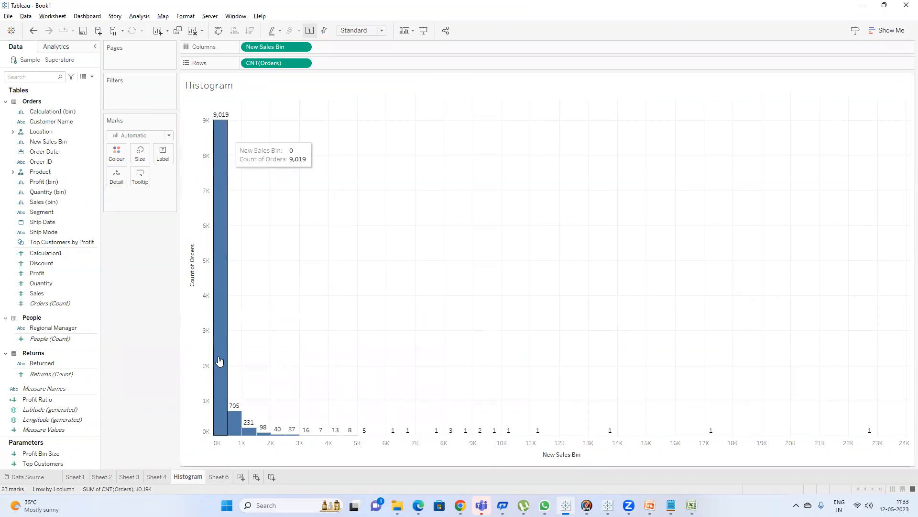
Swap the histogram's rows and columns, then swap them back to vertical bars.
{"action": "left_click", "coordinate": [220, 32]}
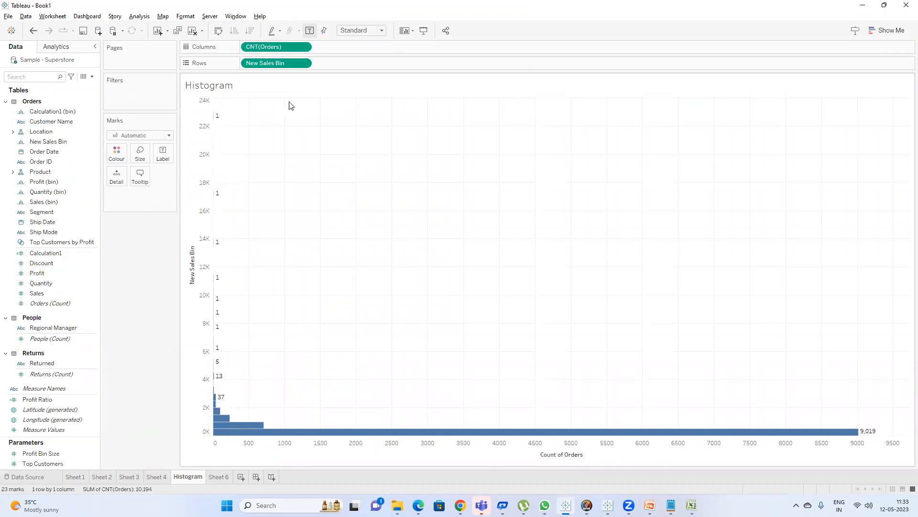
{"action": "left_click", "coordinate": [219, 32]}
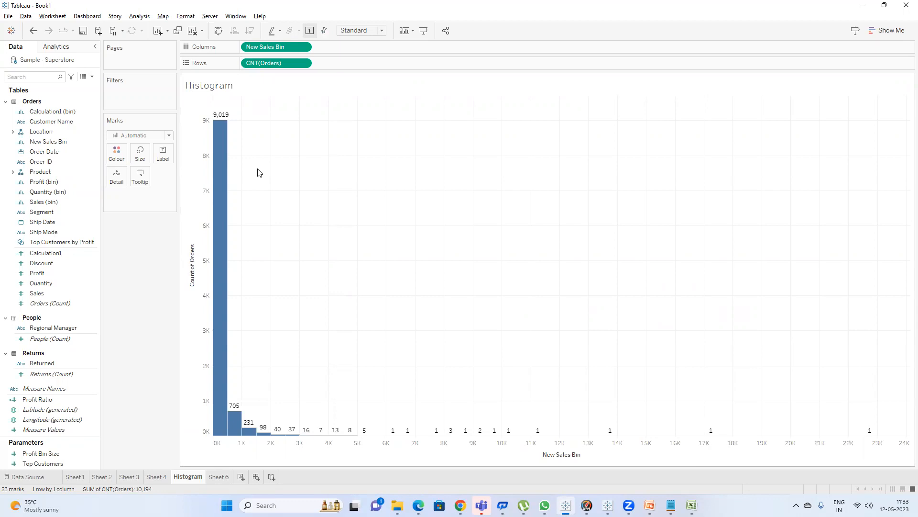
Add a new worksheet and build a text table of summed Sales by Sub-Category.
{"action": "left_click", "coordinate": [241, 477]}
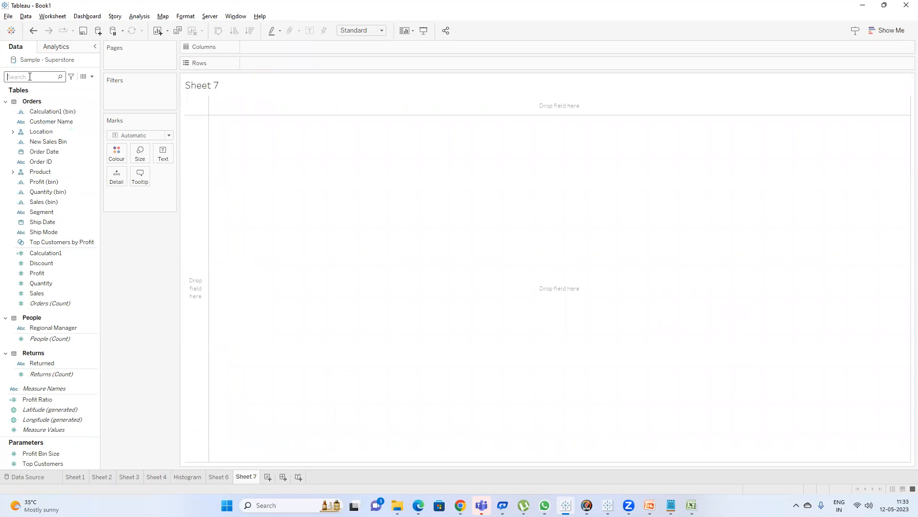
{"action": "left_click", "coordinate": [30, 76]}
{"action": "type", "text": "su"}
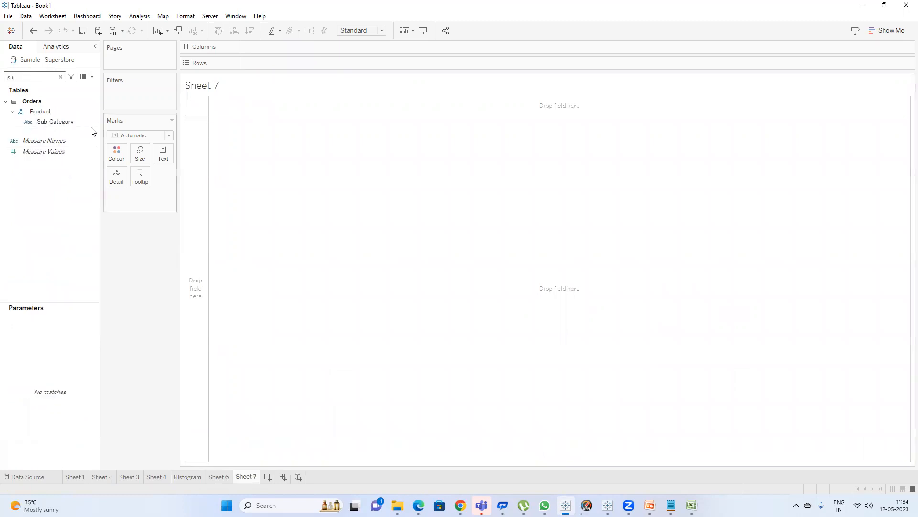
{"action": "left_click", "coordinate": [65, 122]}
{"action": "double_click", "coordinate": [65, 121]}
{"action": "left_click", "coordinate": [35, 77]}
{"action": "key", "text": "BackSpace"}
{"action": "type", "text": "a"}
{"action": "left_click", "coordinate": [46, 133]}
{"action": "double_click", "coordinate": [46, 133]}
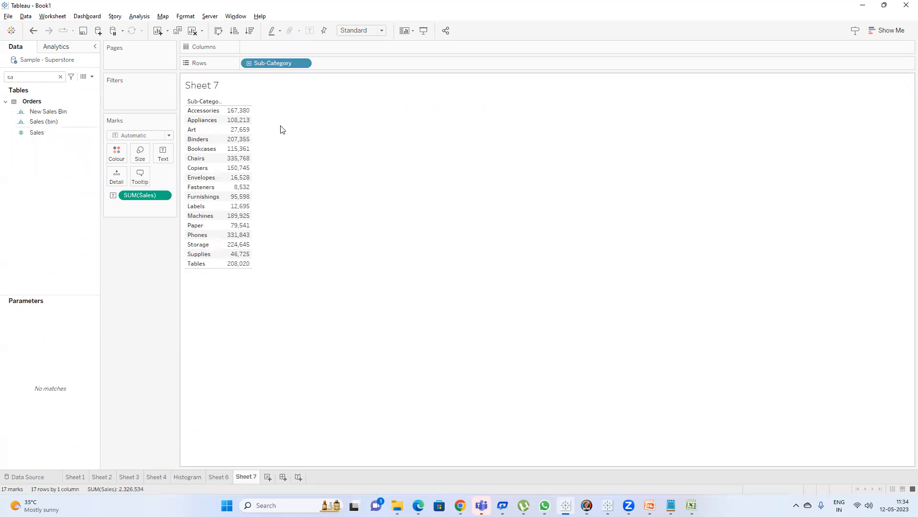
Turn the table into a horizontal bar chart with Show Me, then clear the worksheet.
{"action": "left_click", "coordinate": [884, 34]}
{"action": "left_click", "coordinate": [839, 102]}
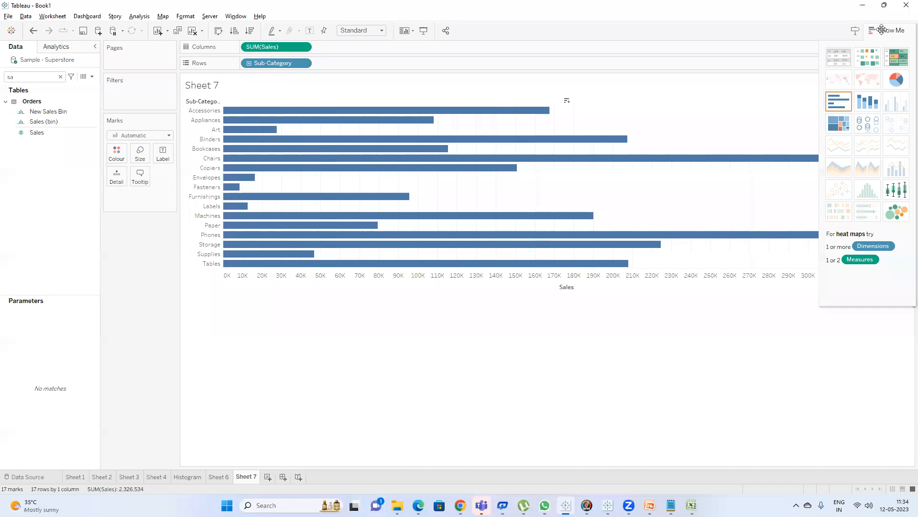
{"action": "left_click", "coordinate": [883, 31]}
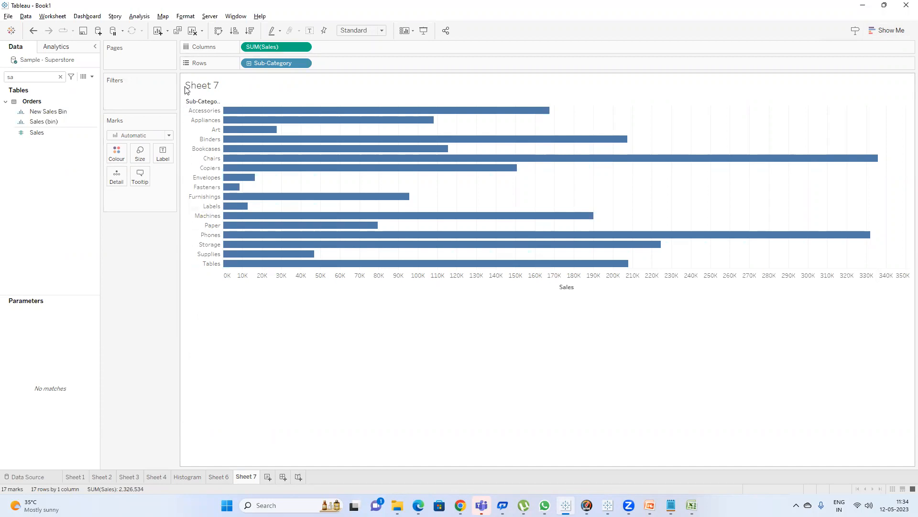
{"action": "left_click", "coordinate": [192, 30]}
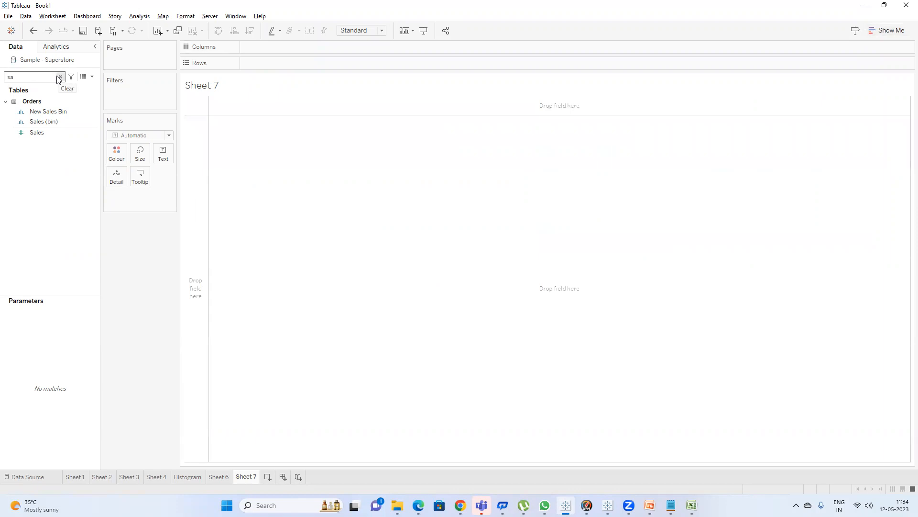
Rebuild the table with Sub-Category on Rows and summed Sales as text values.
{"action": "left_click", "coordinate": [60, 77]}
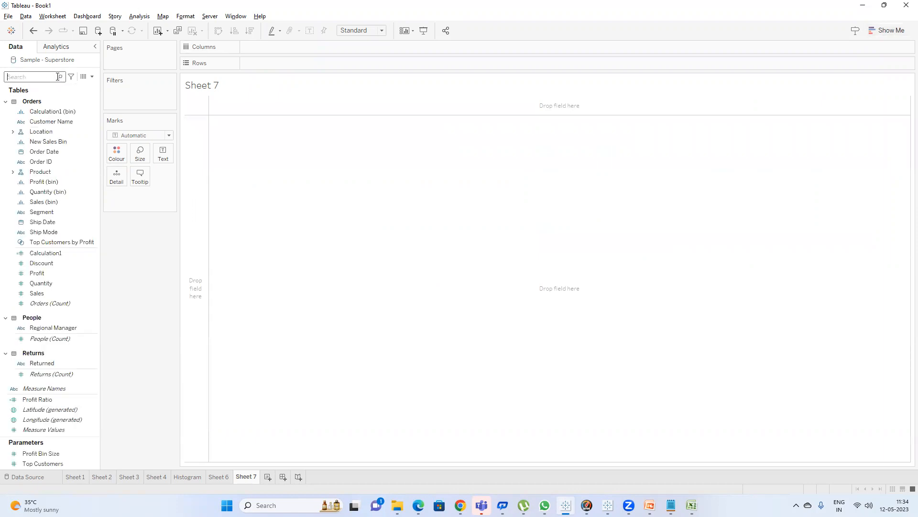
{"action": "type", "text": "su"}
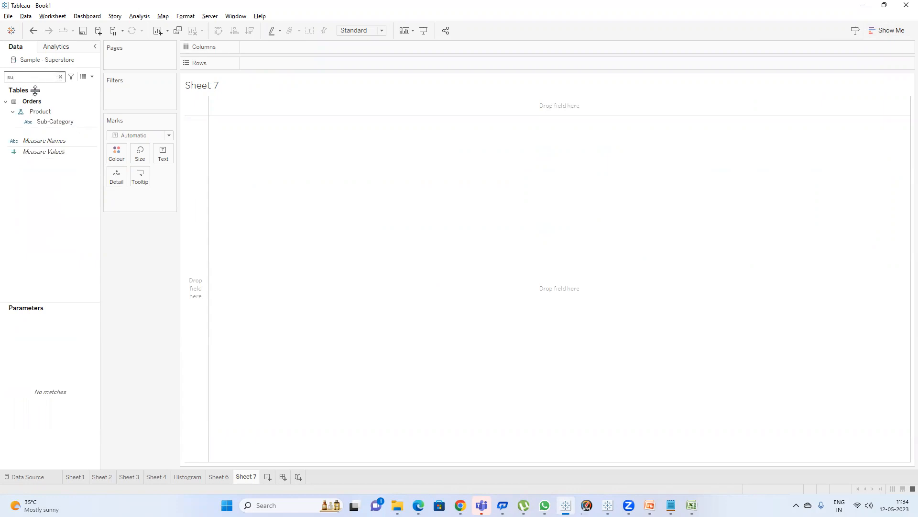
{"action": "left_click", "coordinate": [50, 121]}
{"action": "double_click", "coordinate": [51, 121]}
{"action": "left_click", "coordinate": [29, 78]}
{"action": "type", "text": "sa"}
{"action": "double_click", "coordinate": [39, 132]}
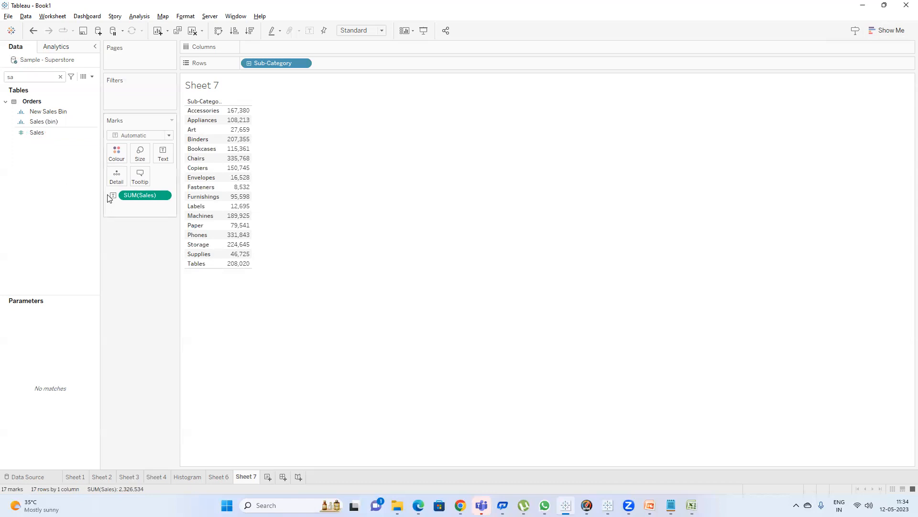
Turn the table into a labelled vertical bar chart of Sales by Sub-Category.
{"action": "left_click_drag", "start_coordinate": [141, 202], "coordinate": [292, 42]}
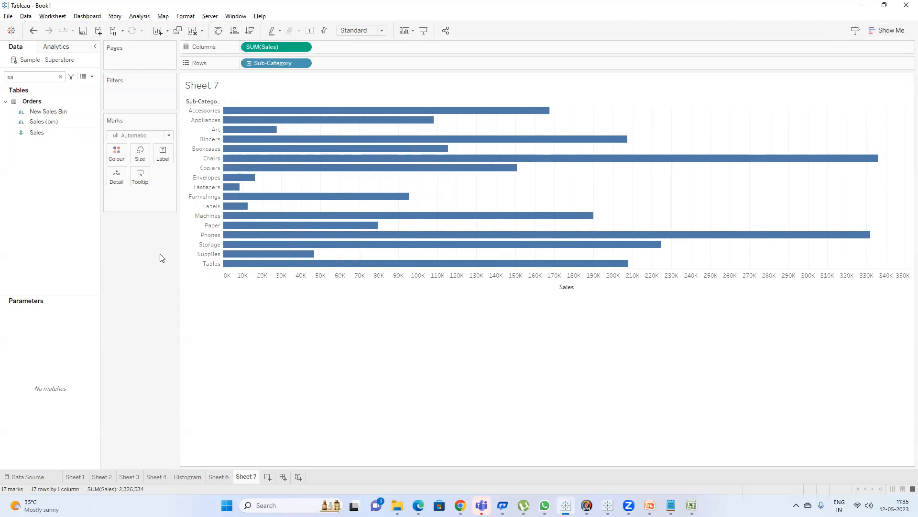
{"action": "left_click", "coordinate": [310, 31]}
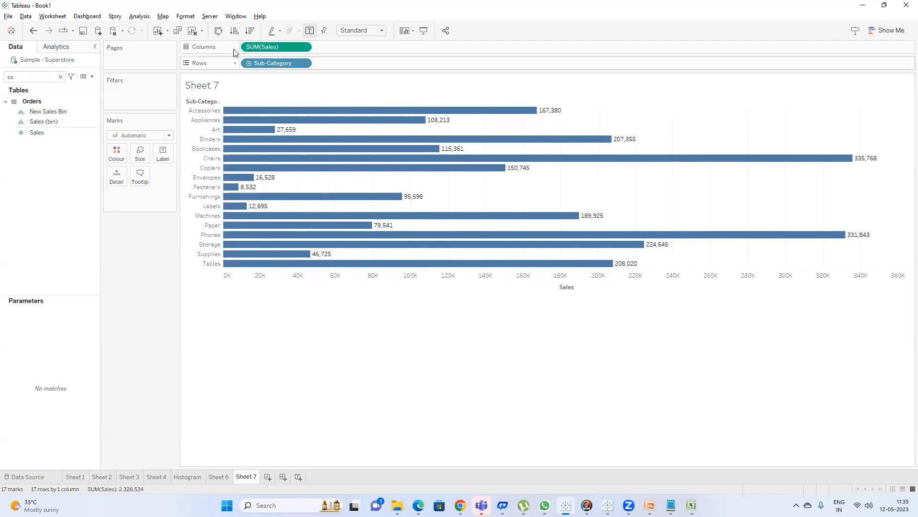
{"action": "left_click", "coordinate": [220, 31]}
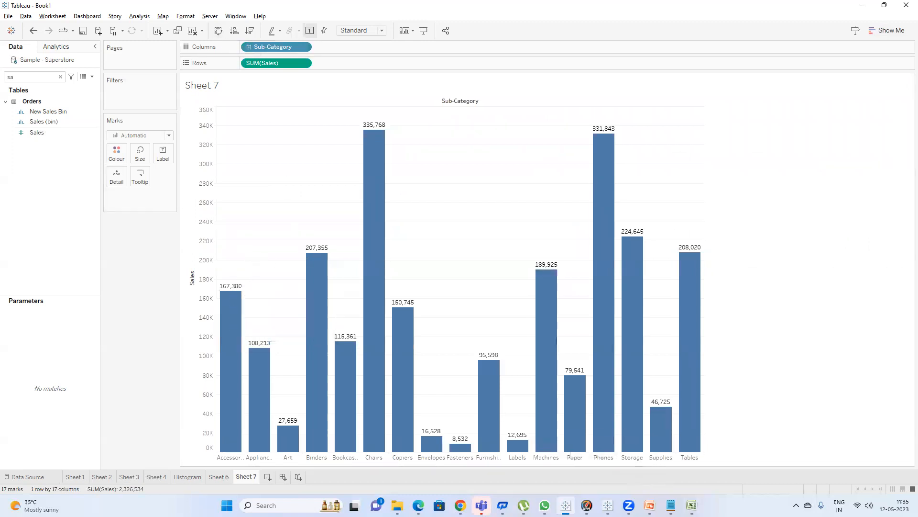
Switch to Excel and examine the Sales column and its bin labels on the Orders sheet.
{"action": "mouse_move", "coordinate": [691, 506]}
{"action": "left_click", "coordinate": [691, 455]}
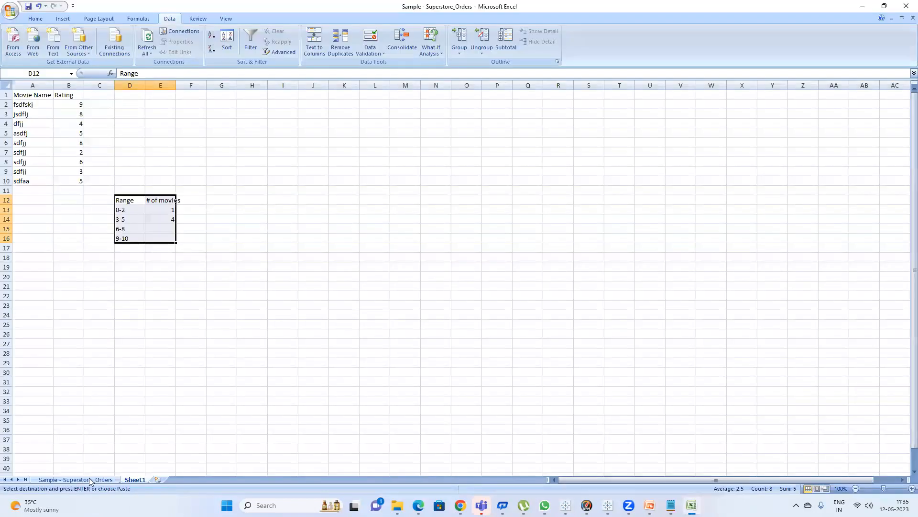
{"action": "left_click", "coordinate": [90, 479]}
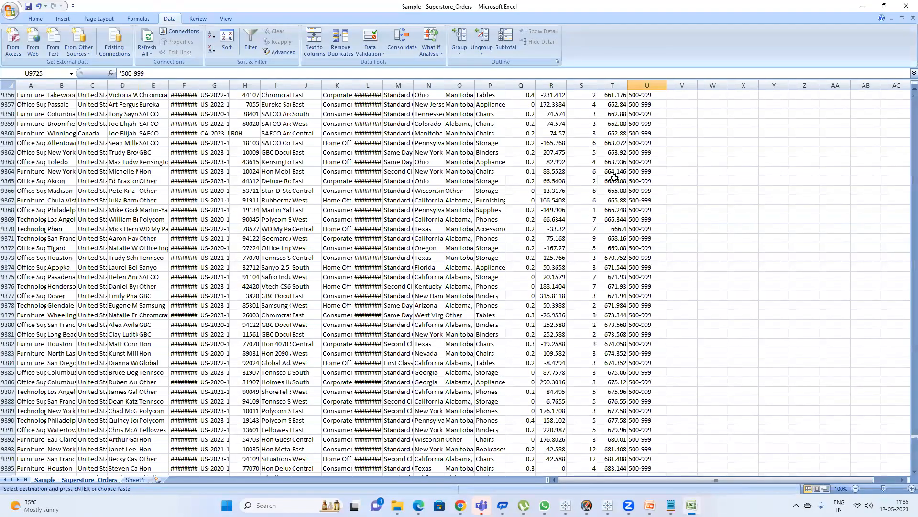
{"action": "left_click", "coordinate": [616, 152]}
{"action": "key", "text": "ctrl+shift+Up"}
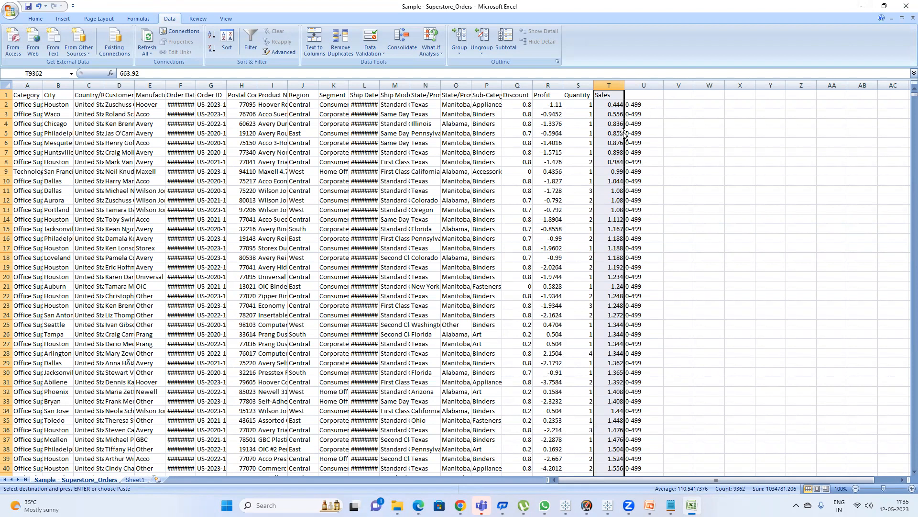
{"action": "scroll", "coordinate": [639, 165], "scroll_direction": "down", "scroll_amount": 9}
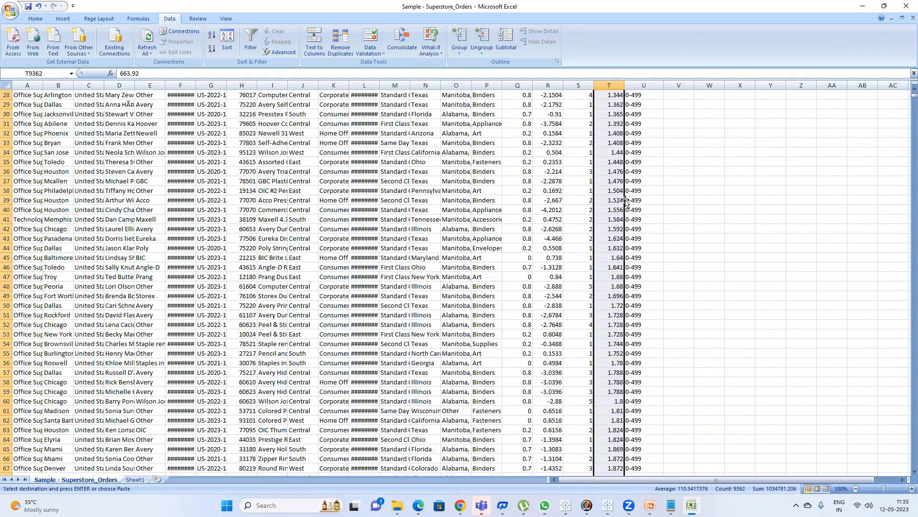
{"action": "scroll", "coordinate": [645, 366], "scroll_direction": "down", "scroll_amount": 6}
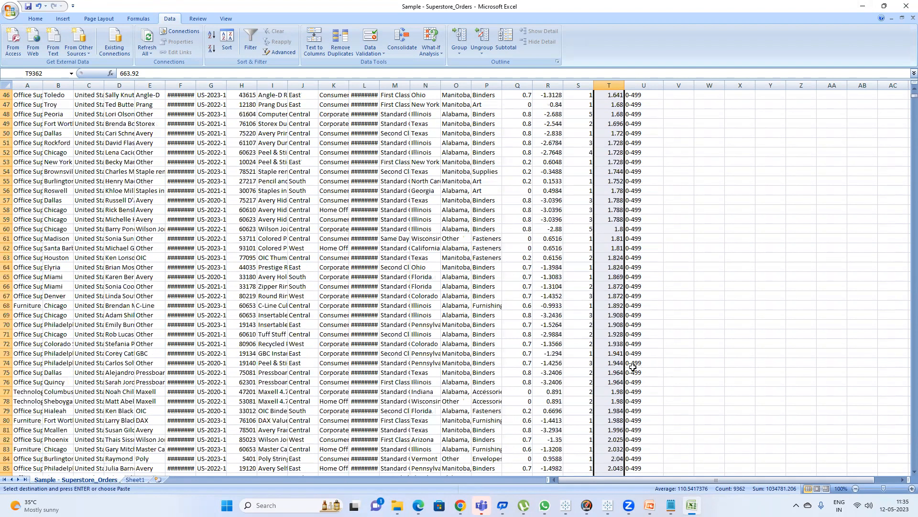
{"action": "left_click", "coordinate": [637, 239]}
{"action": "left_click", "coordinate": [884, 6]}
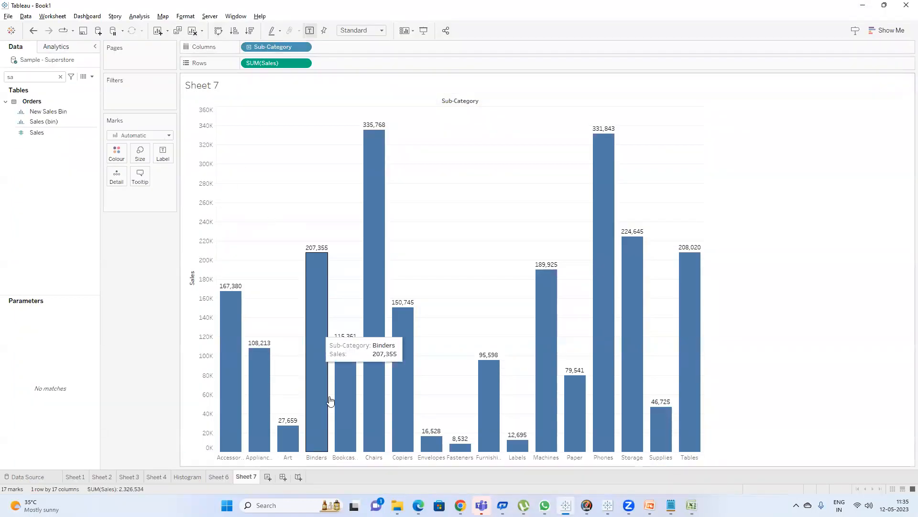
Switch to the presentation, open the Ranking slide, and return to Tableau.
{"action": "key", "text": "alt+Tab"}
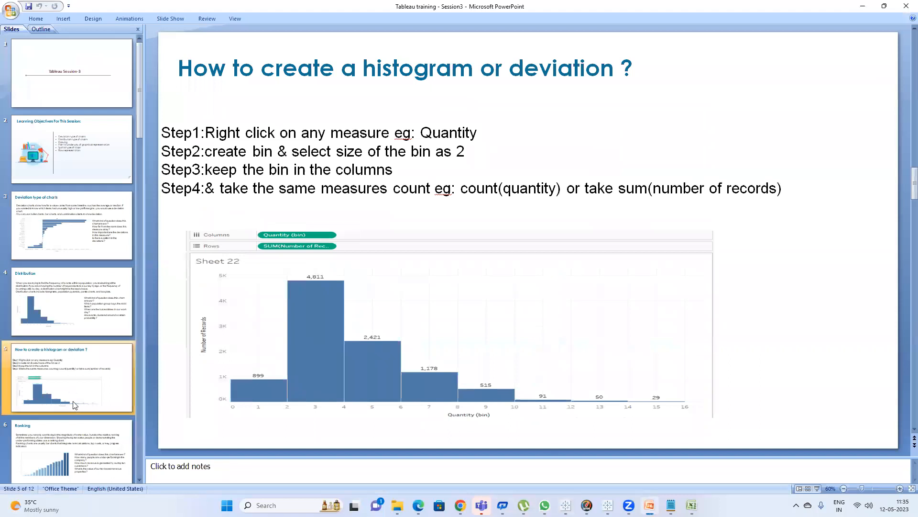
{"action": "left_click", "coordinate": [80, 431]}
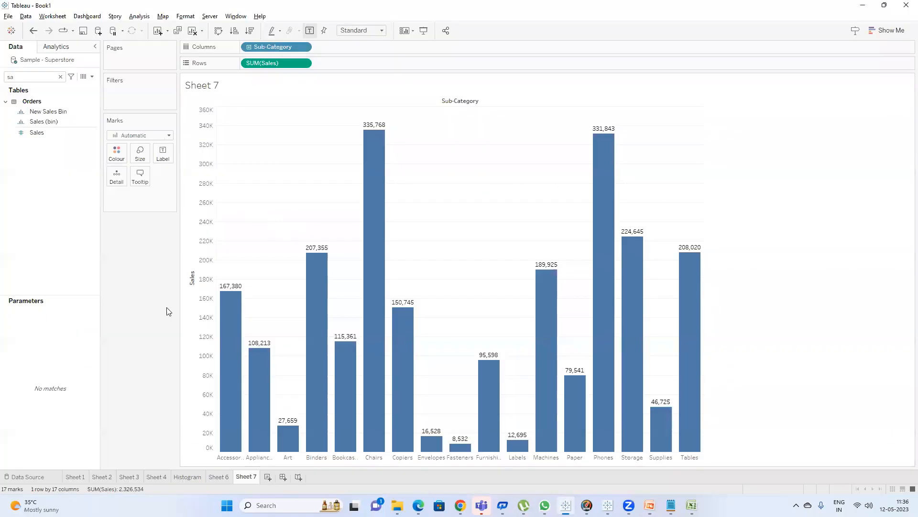
{"action": "key", "text": "alt+Tab"}
Build a table with Sub-Category on Rows and summed Sales as text values on the empty sheet.
{"action": "left_click", "coordinate": [268, 477]}
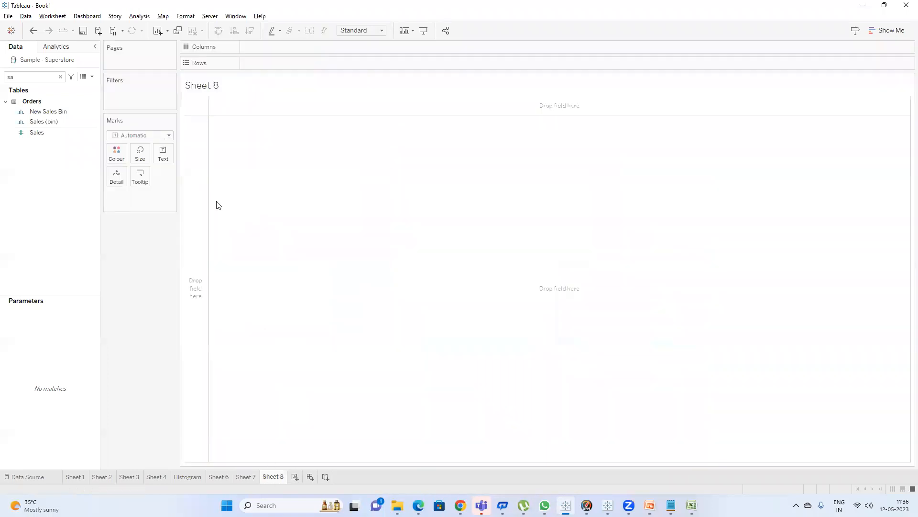
{"action": "left_click", "coordinate": [60, 77]}
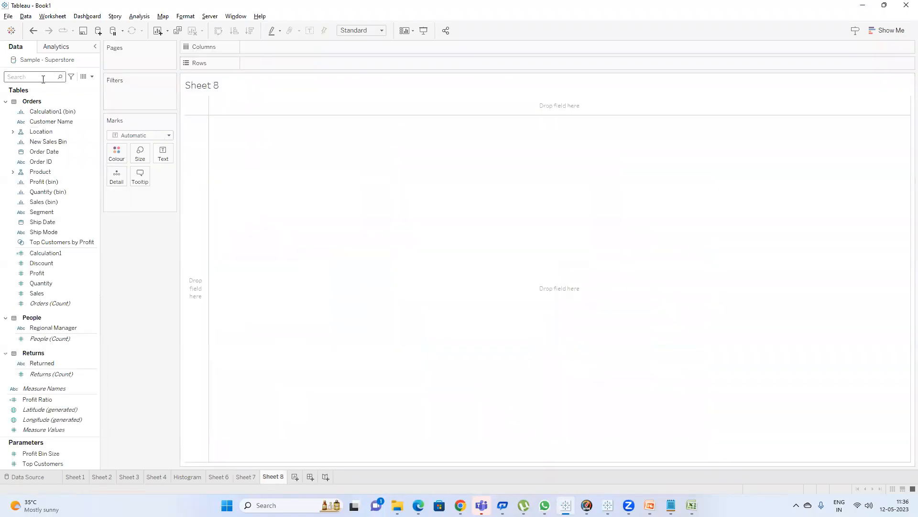
{"action": "type", "text": "su"}
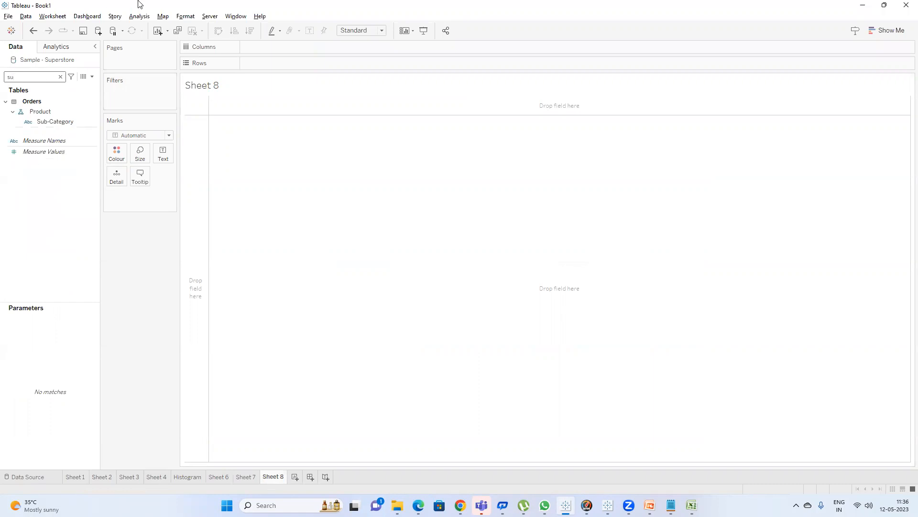
{"action": "double_click", "coordinate": [71, 120]}
{"action": "key", "text": "BackSpace"}
{"action": "type", "text": "a"}
{"action": "left_click", "coordinate": [51, 134]}
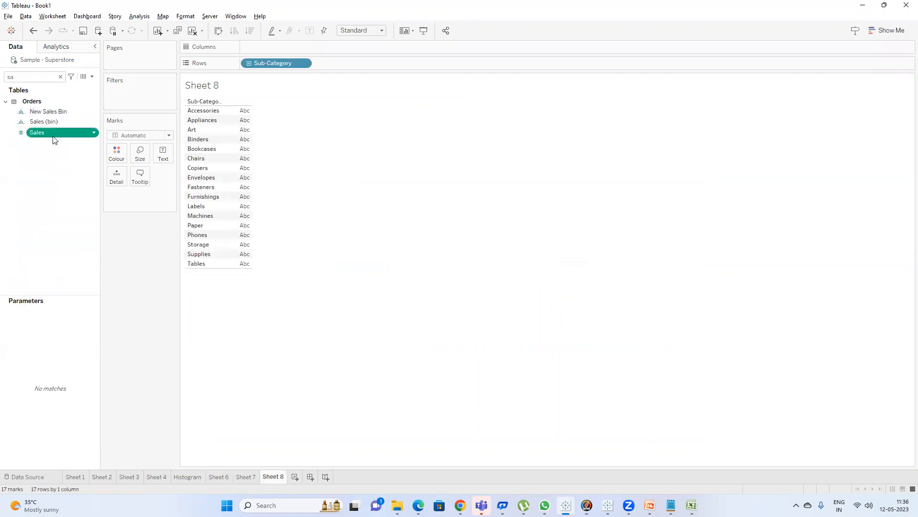
{"action": "double_click", "coordinate": [55, 140]}
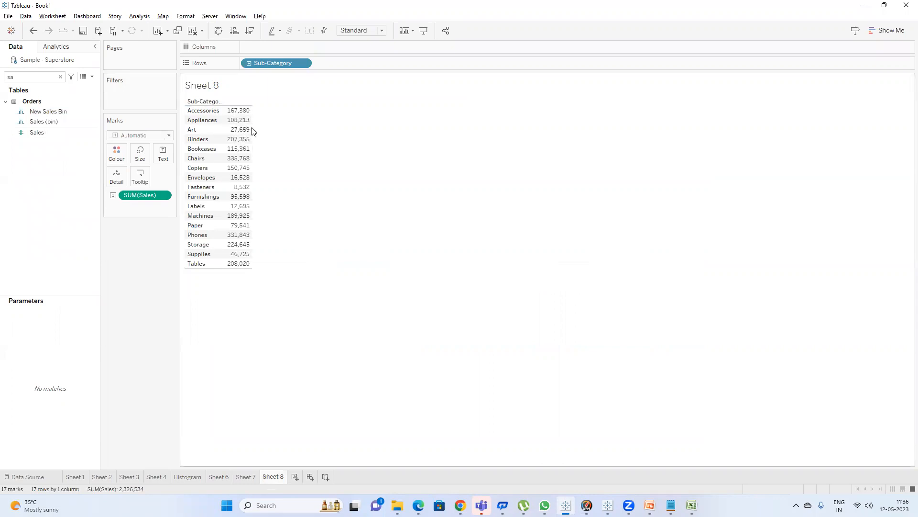
Open the underlying Orders data and scroll through its columns to the Sales values, then close it.
{"action": "left_click", "coordinate": [83, 77]}
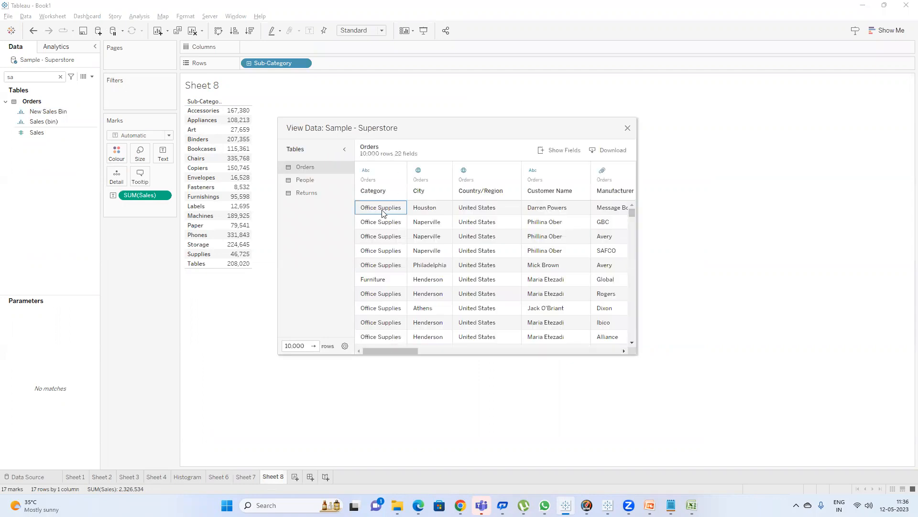
{"action": "left_click_drag", "start_coordinate": [397, 351], "coordinate": [655, 365]}
{"action": "left_click_drag", "start_coordinate": [604, 209], "coordinate": [606, 289]}
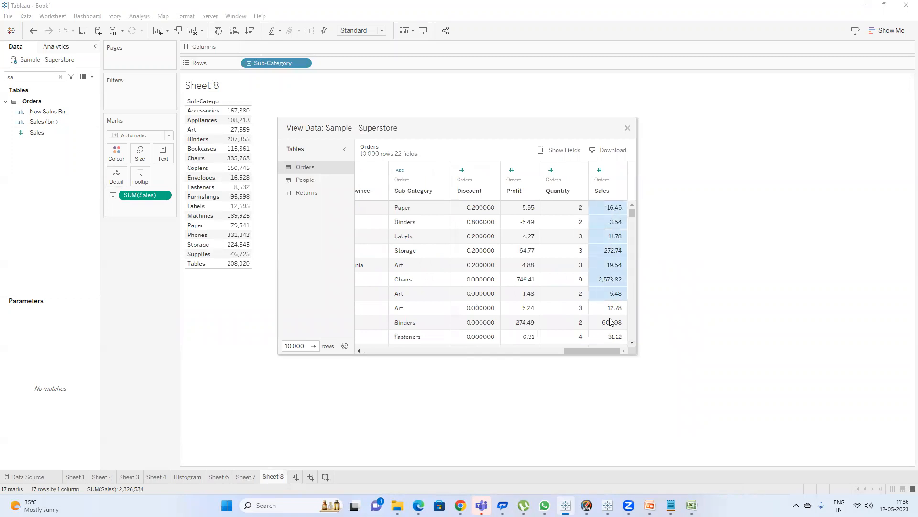
{"action": "left_click", "coordinate": [625, 127]}
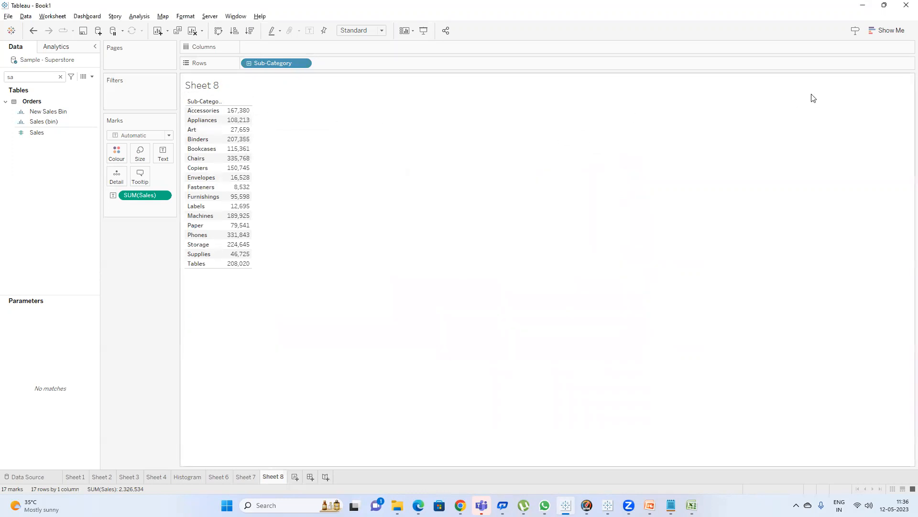
Turn the table into a vertical bar chart of Sales by Sub-Category sorted in descending order.
{"action": "left_click", "coordinate": [886, 31]}
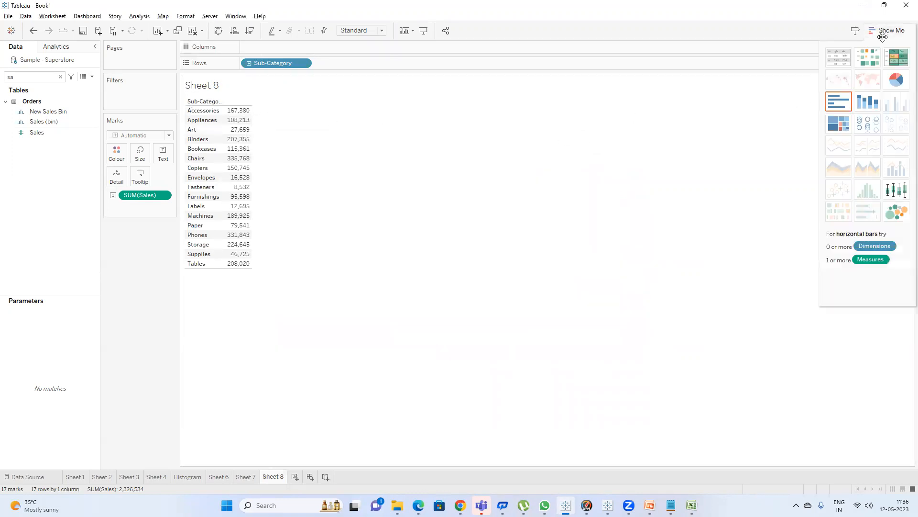
{"action": "left_click", "coordinate": [844, 106]}
{"action": "left_click", "coordinate": [886, 31]}
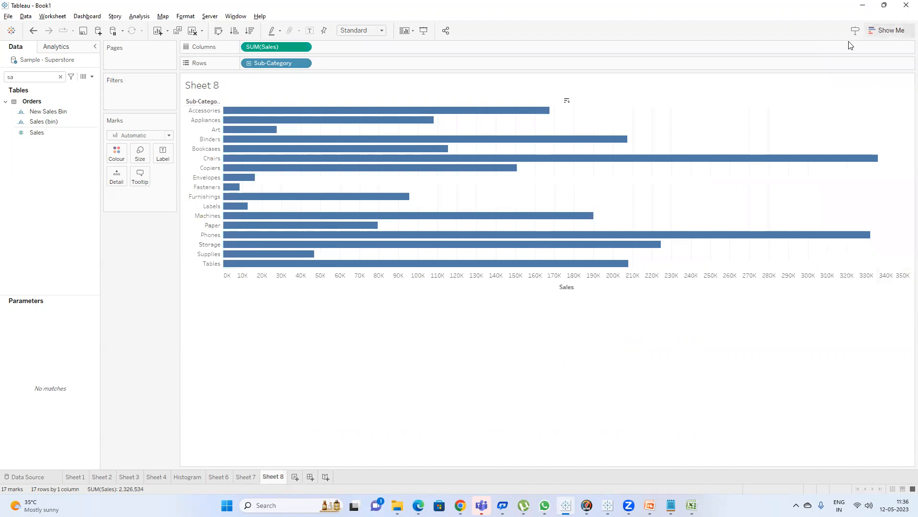
{"action": "left_click", "coordinate": [218, 32]}
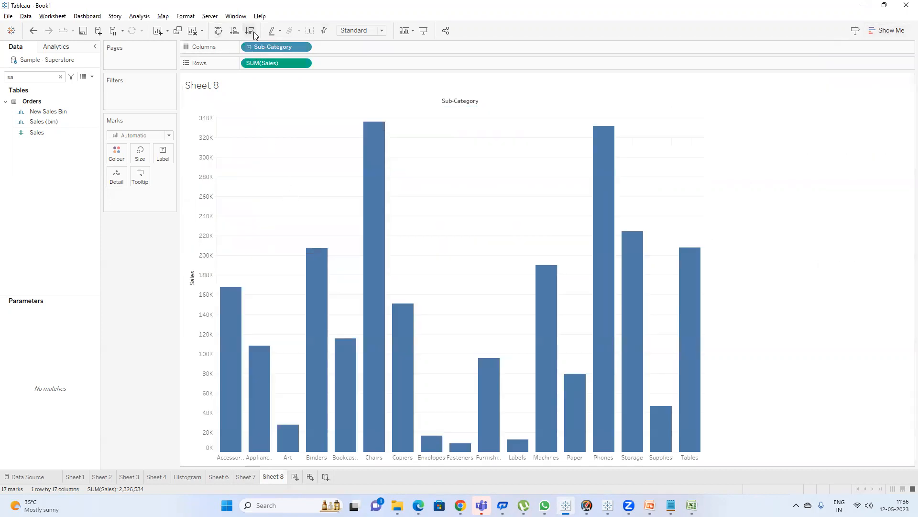
{"action": "left_click", "coordinate": [254, 34]}
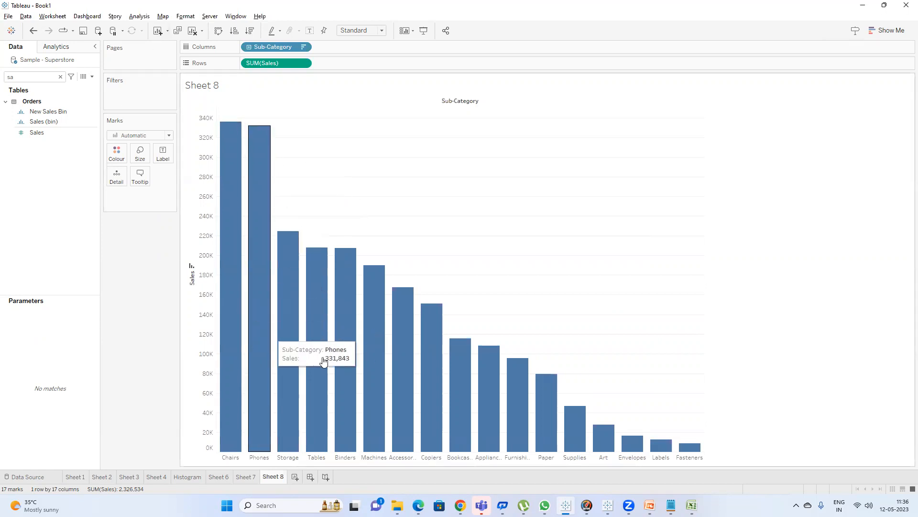
Open Notepad and write notes that bar length shows the value of the sales and about colour intensity.
{"action": "key", "text": "super"}
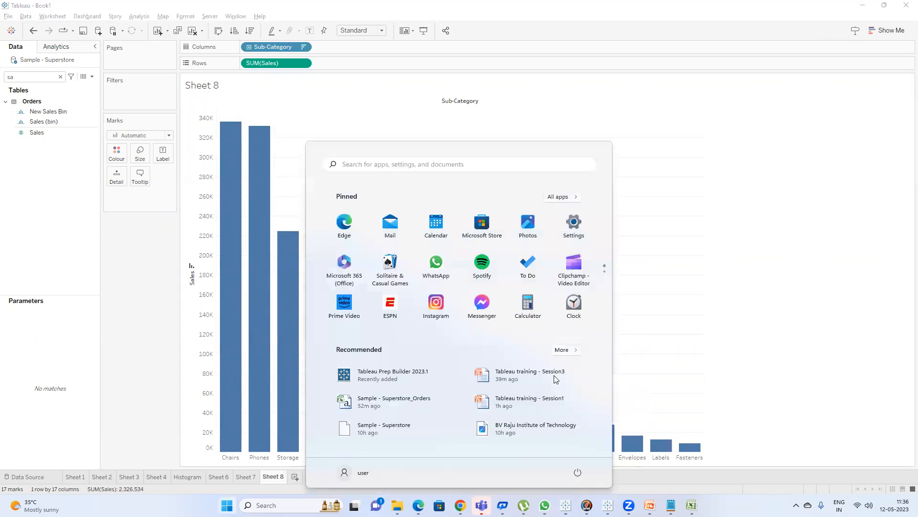
{"action": "type", "text": "bite"}
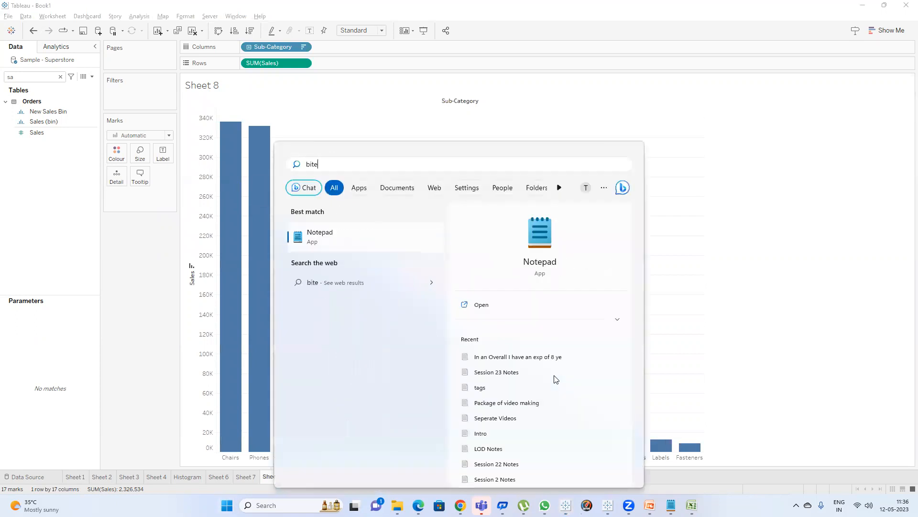
{"action": "key", "text": "Return"}
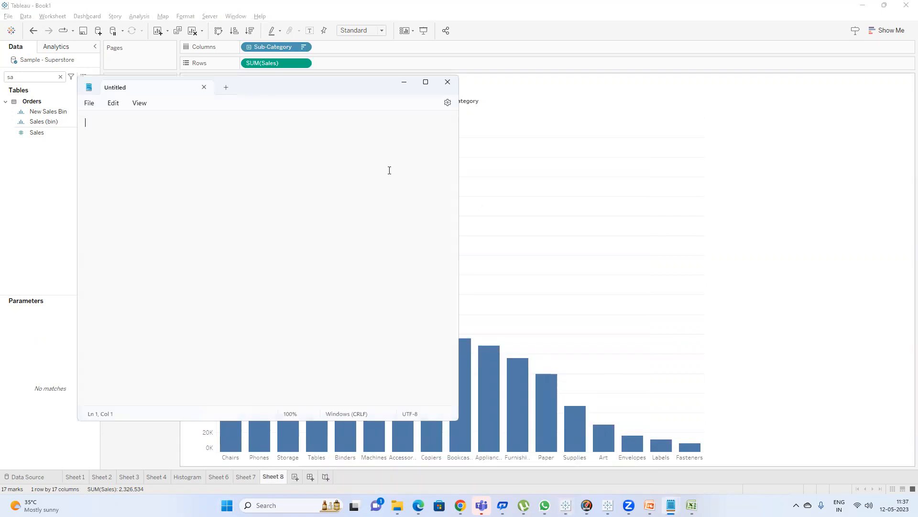
{"action": "left_click_drag", "start_coordinate": [282, 89], "coordinate": [656, 112]}
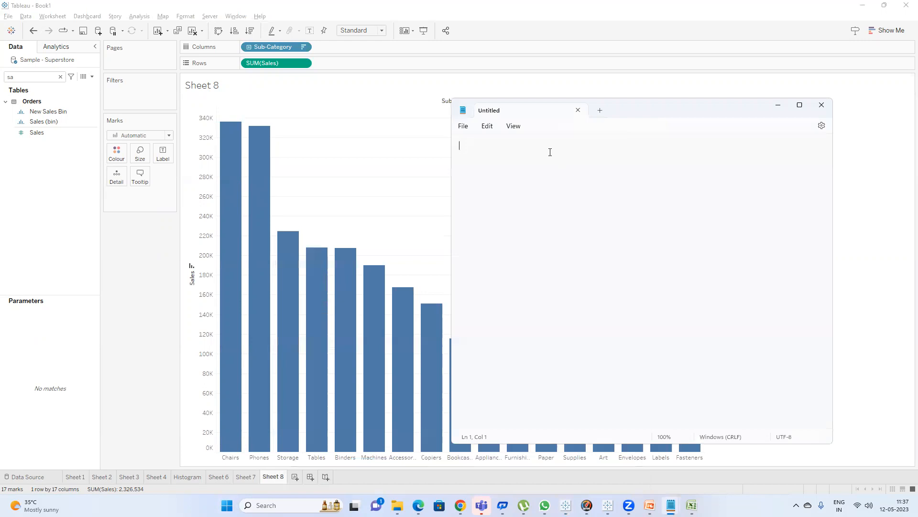
{"action": "type", "text": "length of the bar -----value of the sales"}
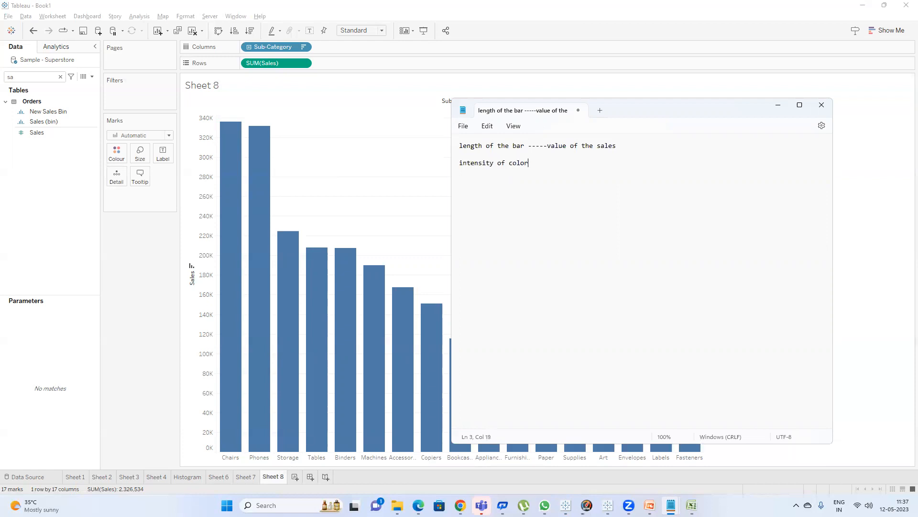
Colour the Sub-Category bars by summed Sales.
{"action": "left_click", "coordinate": [391, 140]}
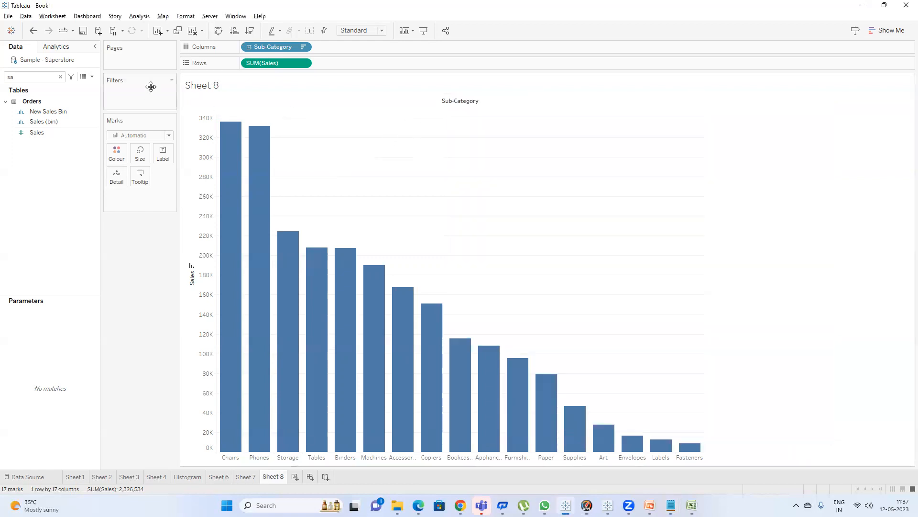
{"action": "left_click", "coordinate": [39, 133]}
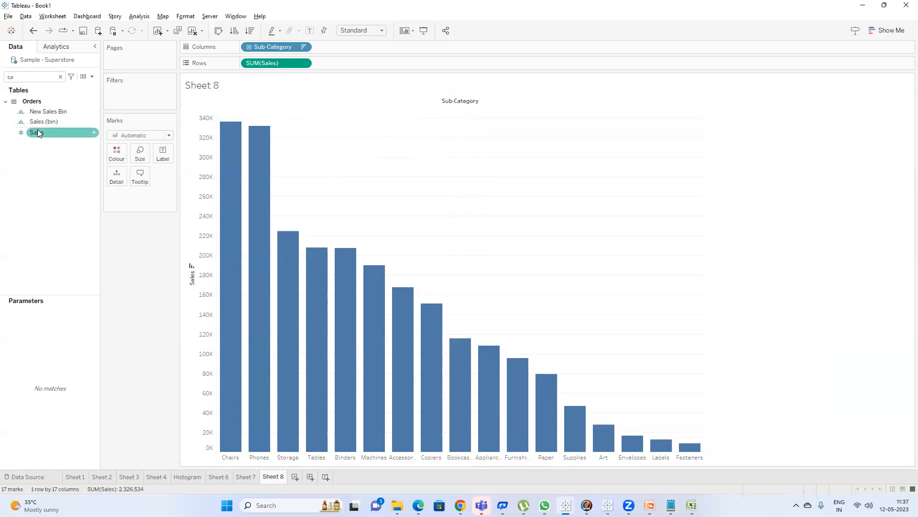
{"action": "left_click_drag", "start_coordinate": [38, 134], "coordinate": [115, 153]}
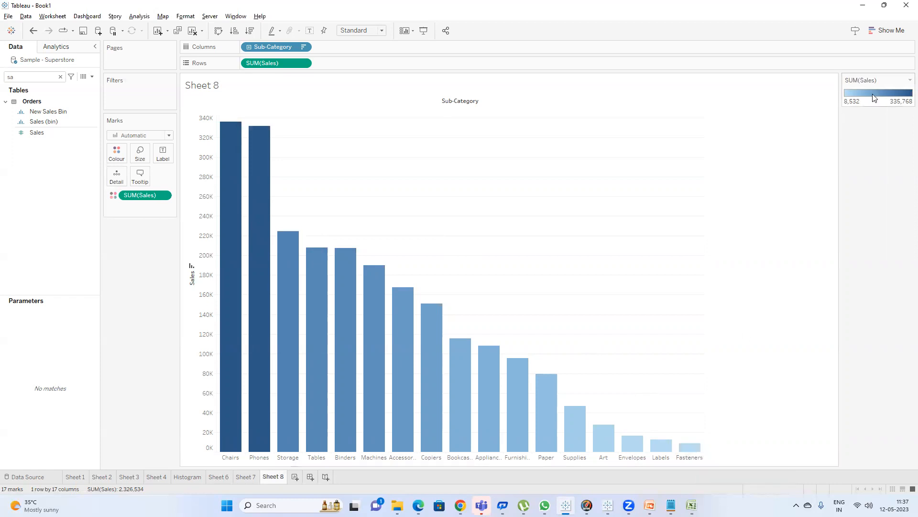
Add a note that colour intensity is proportional to the value of the sales.
{"action": "key", "text": "alt+Tab"}
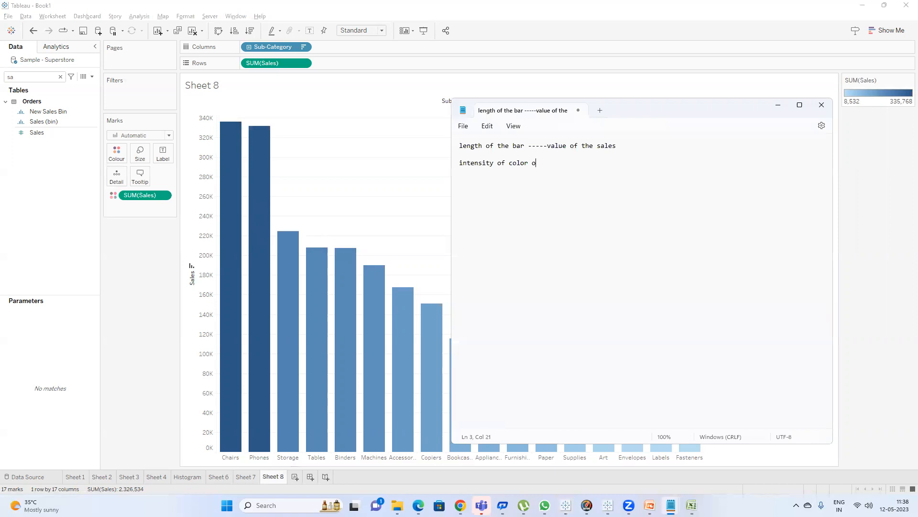
{"action": "type", "text": "iis"}
{"action": "type", "text": "thh"}
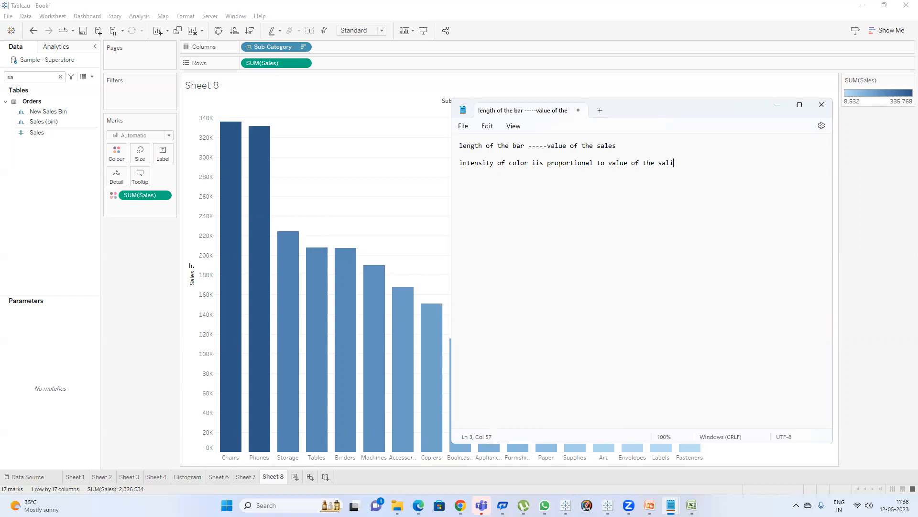
Rename the bar chart sheet as Ranking.
{"action": "left_click", "coordinate": [332, 144]}
{"action": "double_click", "coordinate": [272, 479]}
{"action": "type", "text": "Ranking"}
{"action": "key", "text": "Return"}
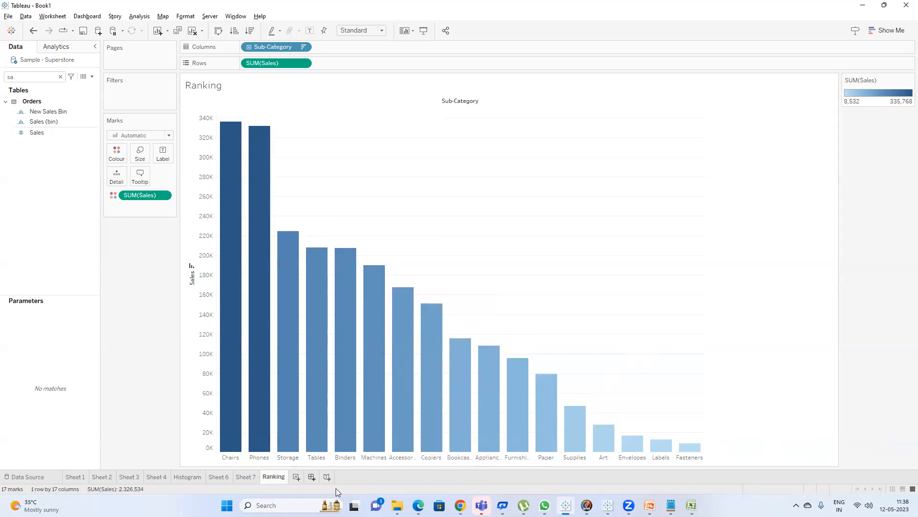
Switch to the presentation, advance to the Top N and Bottom N sets slide, and return to Tableau.
{"action": "left_click", "coordinate": [649, 505]}
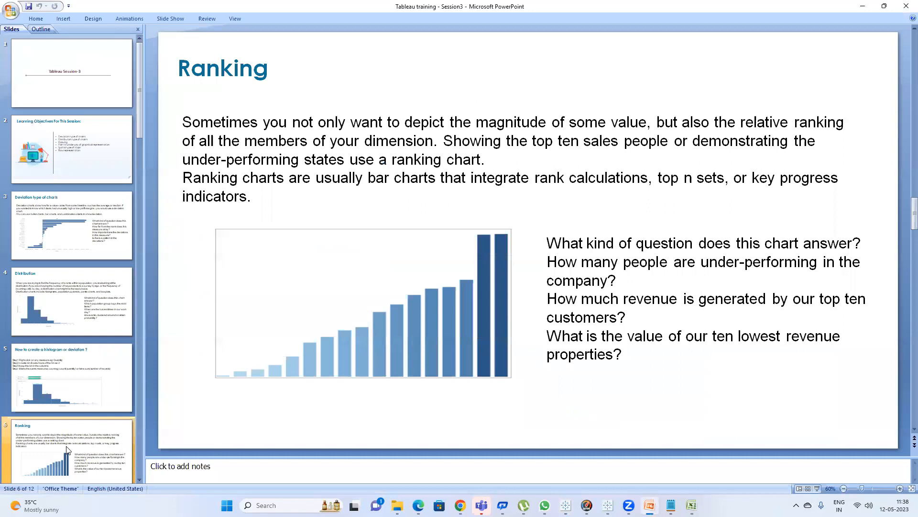
{"action": "key", "text": "Down"}
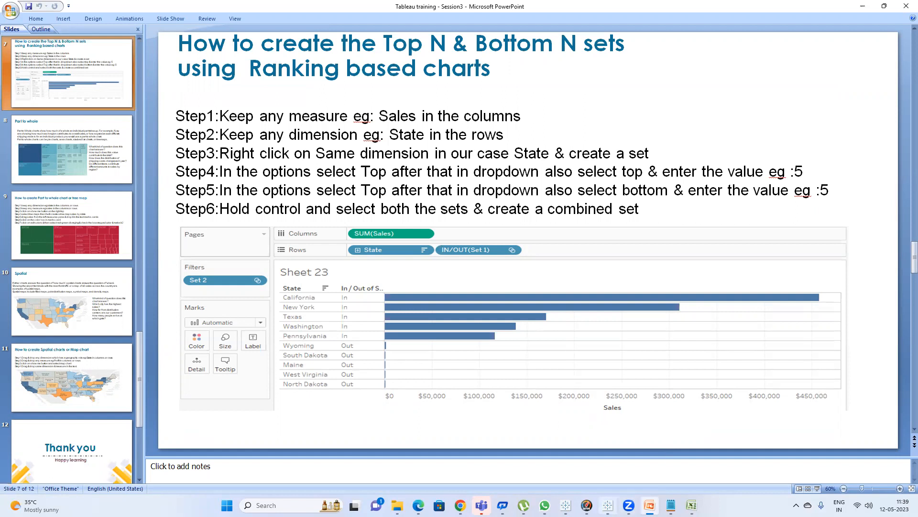
{"action": "left_click", "coordinate": [611, 503]}
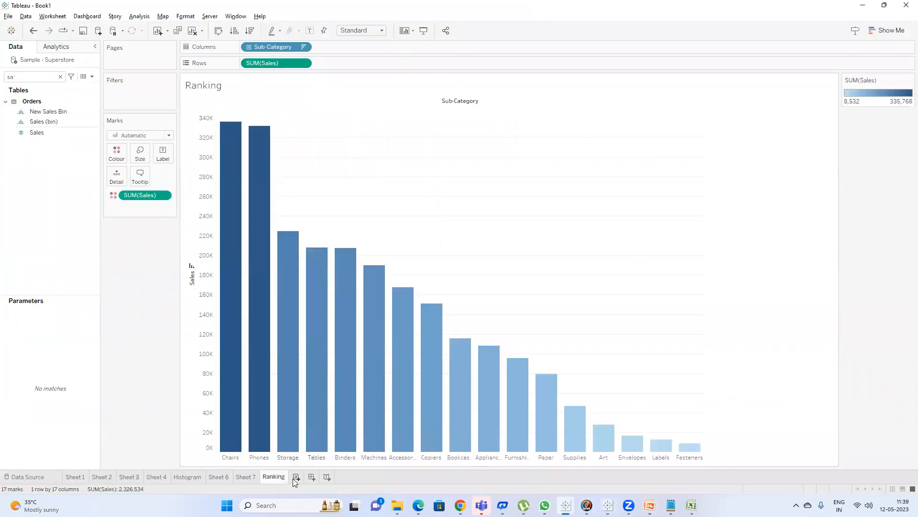
On a new sheet, build a table with Customer Name on Rows and summed Sales as values.
{"action": "left_click", "coordinate": [293, 478]}
{"action": "left_click", "coordinate": [54, 78]}
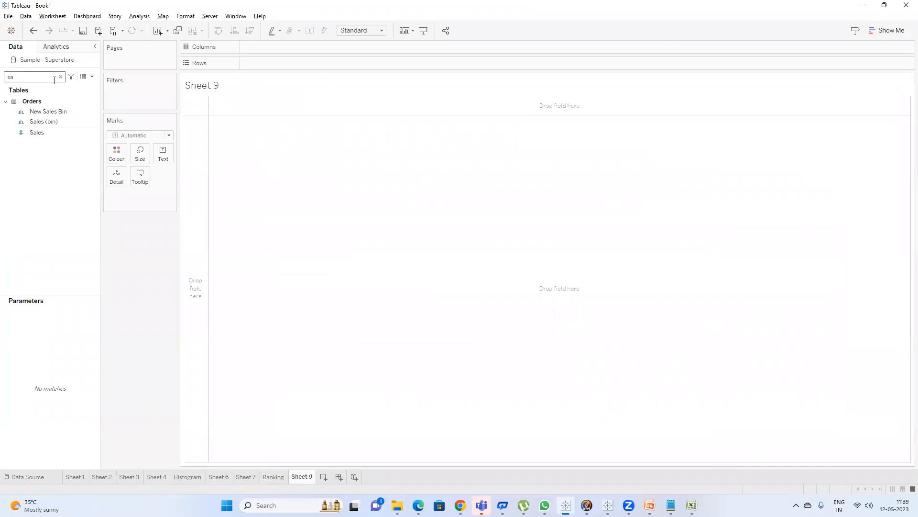
{"action": "key", "text": "BackSpace"}
{"action": "key", "text": "BackSpace"}
{"action": "type", "text": "custom"}
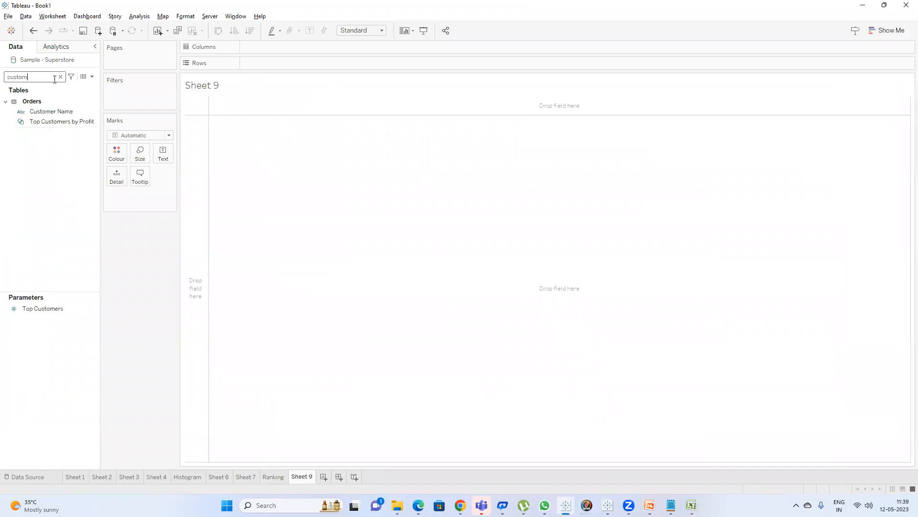
{"action": "left_click_drag", "start_coordinate": [44, 112], "coordinate": [271, 62]}
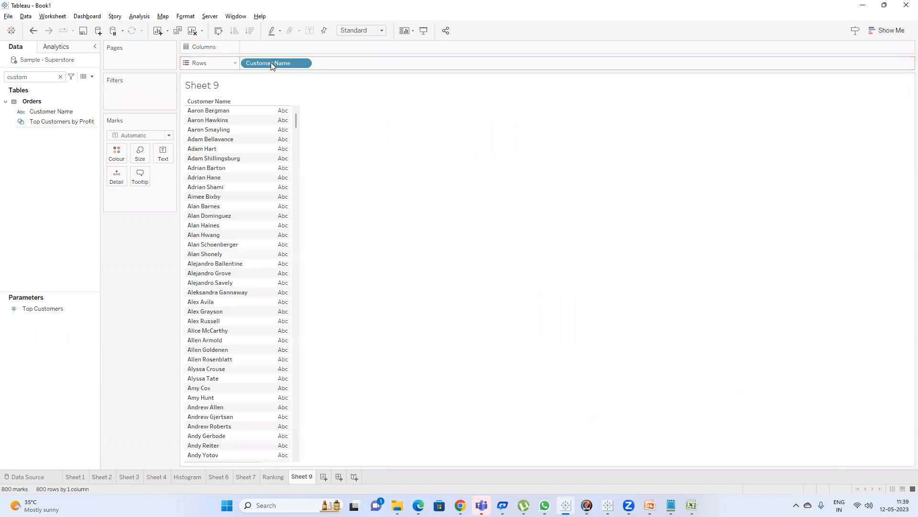
{"action": "double_click", "coordinate": [41, 76]}
{"action": "type", "text": "sa"}
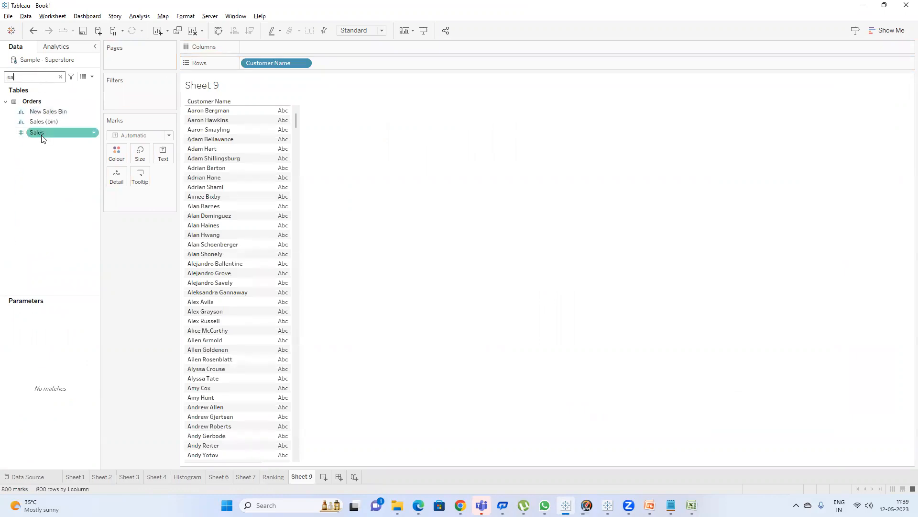
{"action": "left_click_drag", "start_coordinate": [42, 138], "coordinate": [449, 145]}
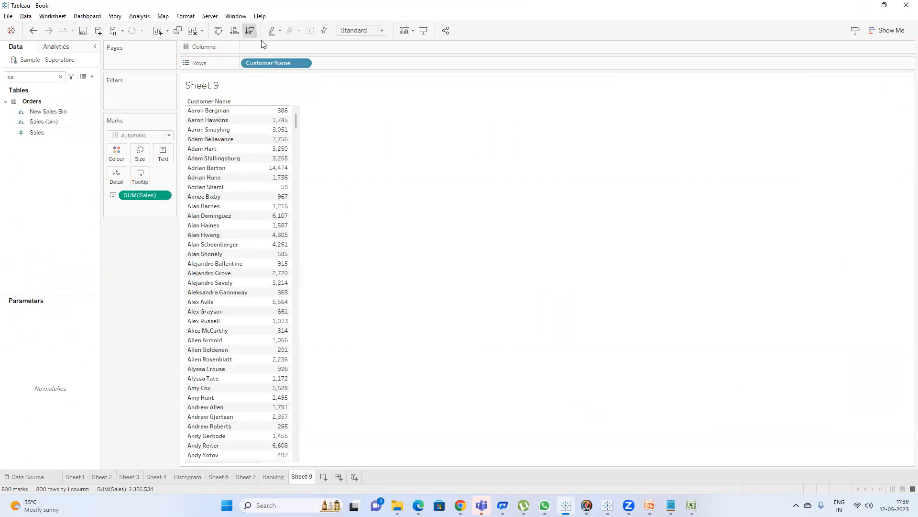
Convert the customer table into a horizontal bar chart of Sales sorted in descending order.
{"action": "left_click", "coordinate": [887, 31]}
{"action": "left_click", "coordinate": [835, 109]}
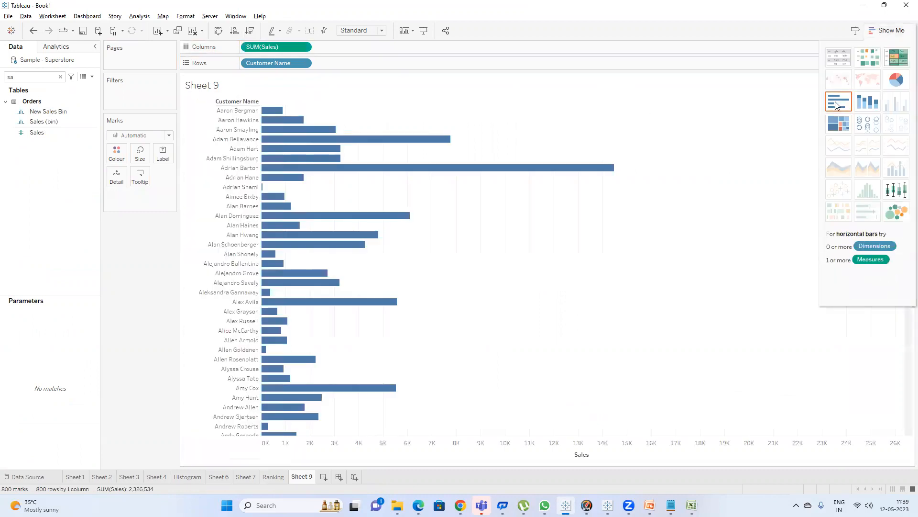
{"action": "left_click", "coordinate": [873, 31]}
{"action": "left_click", "coordinate": [234, 31]}
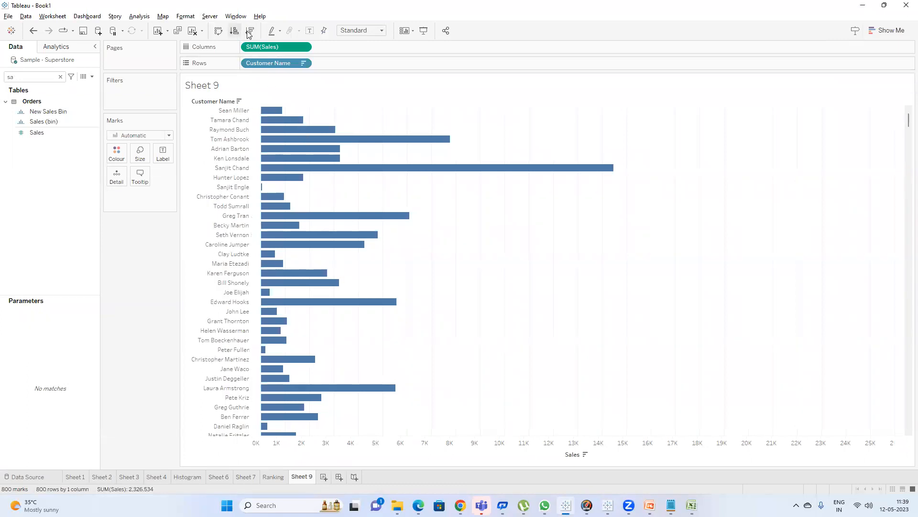
{"action": "left_click", "coordinate": [249, 30]}
{"action": "mouse_move", "coordinate": [568, 122]}
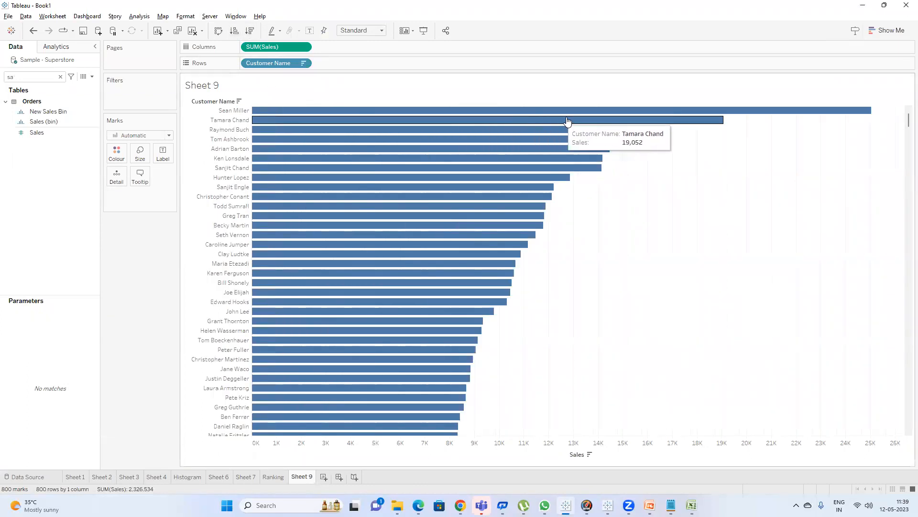
{"action": "scroll", "coordinate": [636, 138], "scroll_direction": "down", "scroll_amount": 5}
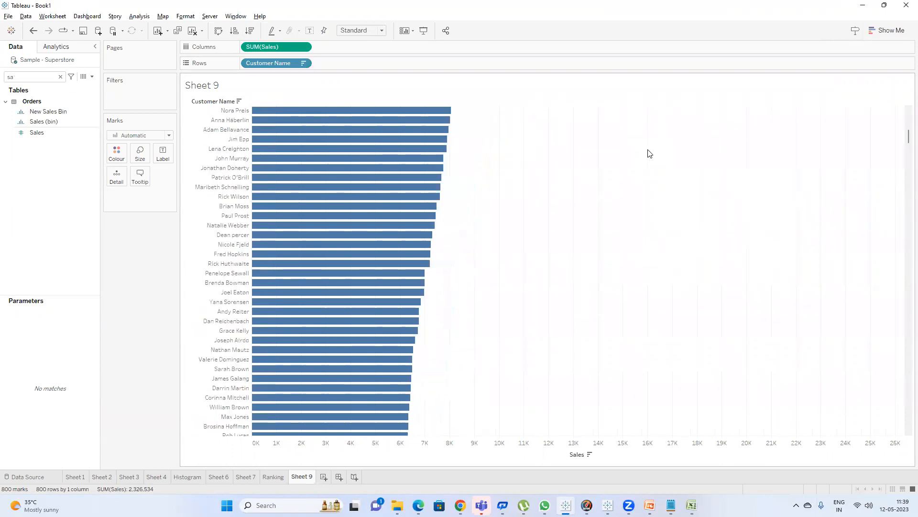
Show mark labels with the Sales values on the customer bars.
{"action": "scroll", "coordinate": [649, 153], "scroll_direction": "up", "scroll_amount": 5}
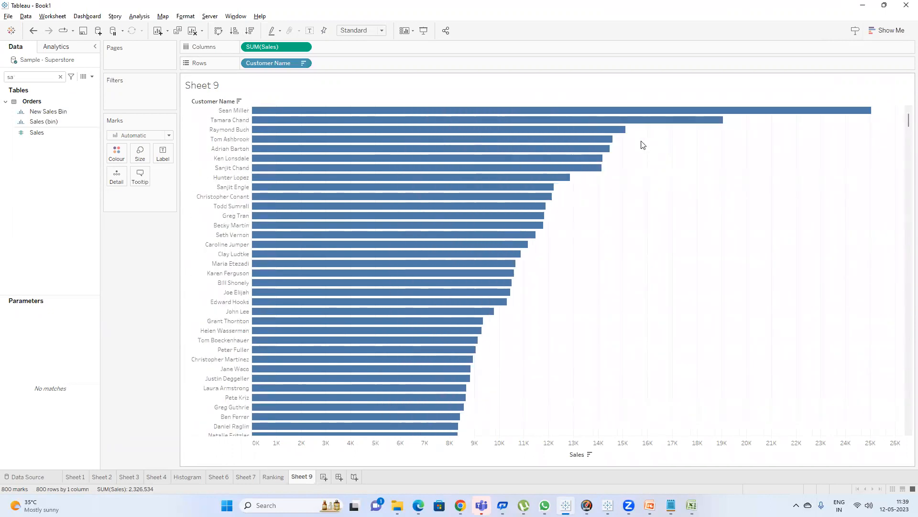
{"action": "left_click", "coordinate": [310, 31]}
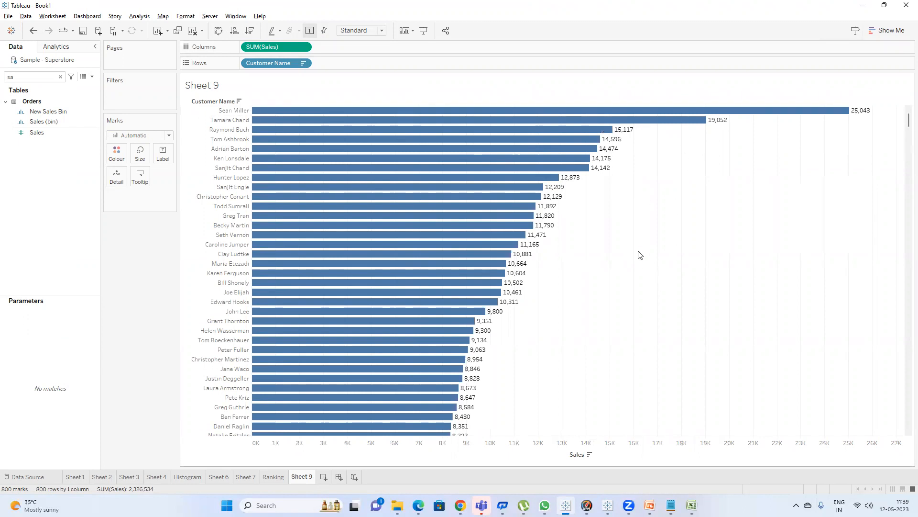
Examine the lowest-selling customers at the bottom of the chart and glance at the notes.
{"action": "left_click_drag", "start_coordinate": [905, 118], "coordinate": [905, 458]}
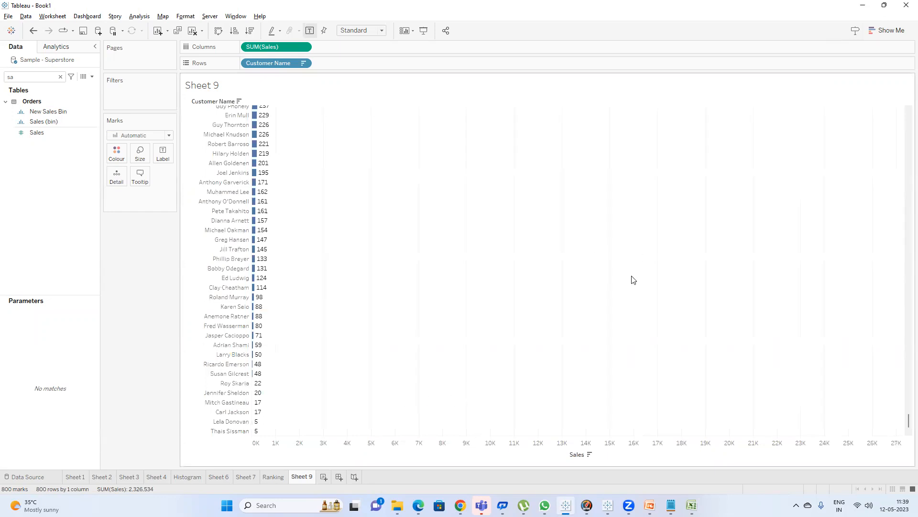
{"action": "mouse_move", "coordinate": [671, 505]}
{"action": "left_click", "coordinate": [703, 463]}
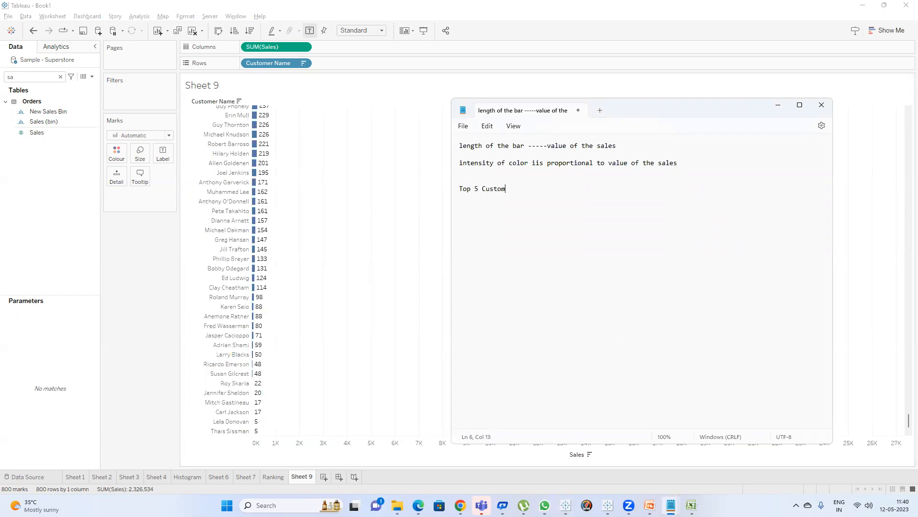
{"action": "left_click", "coordinate": [418, 257]}
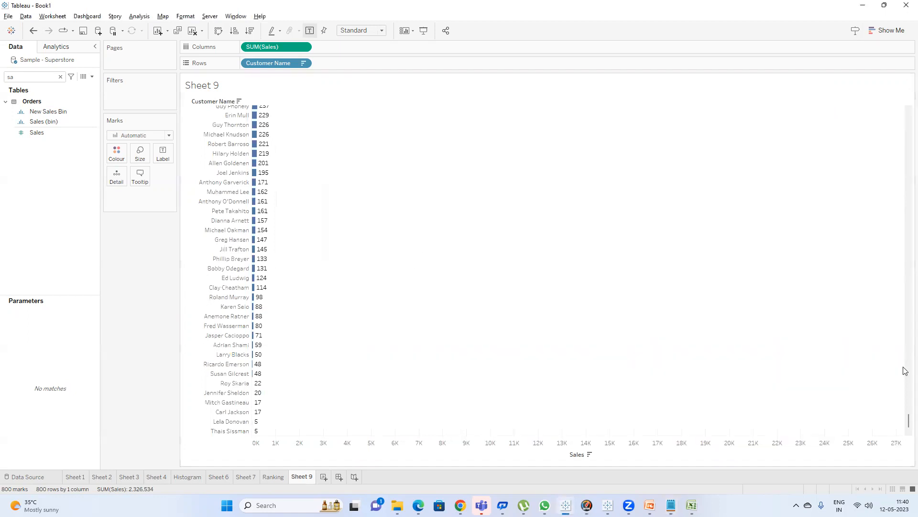
{"action": "left_click_drag", "start_coordinate": [904, 424], "coordinate": [892, 68]}
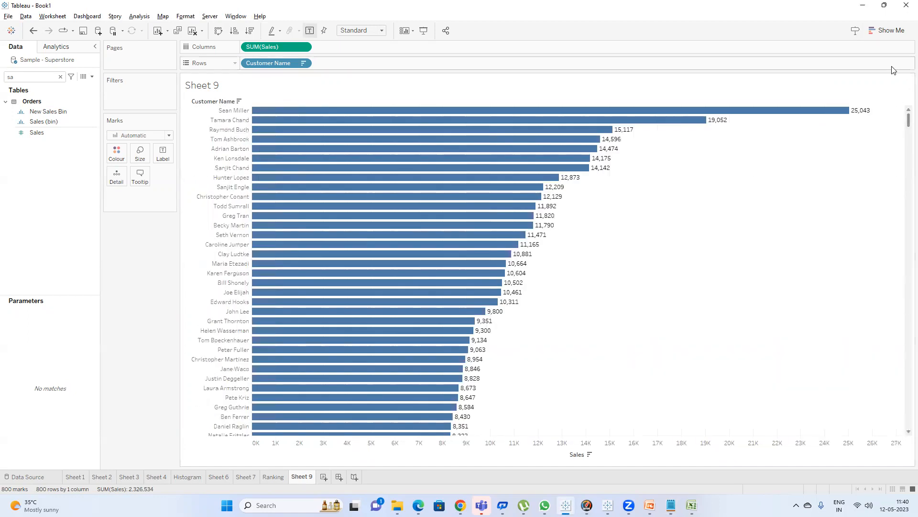
{"action": "left_click_drag", "start_coordinate": [637, 155], "coordinate": [485, 98]}
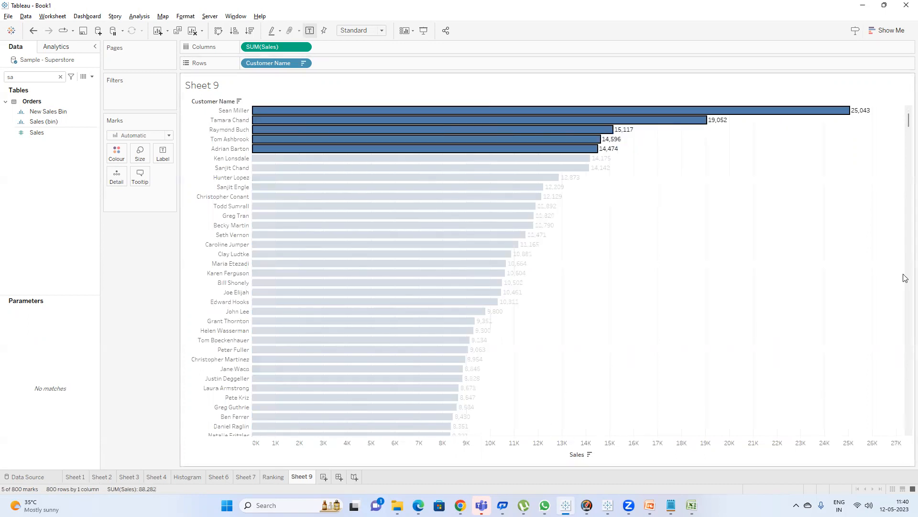
{"action": "left_click", "coordinate": [668, 188]}
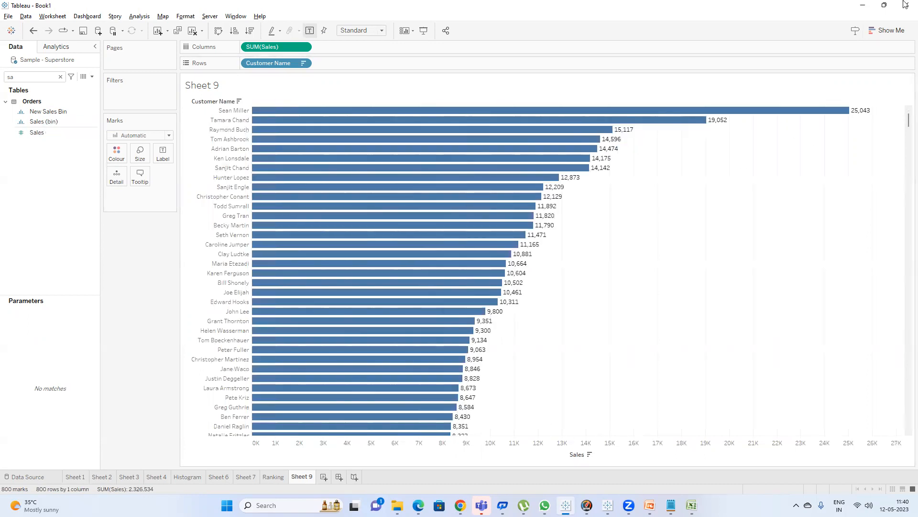
{"action": "left_click", "coordinate": [92, 77]}
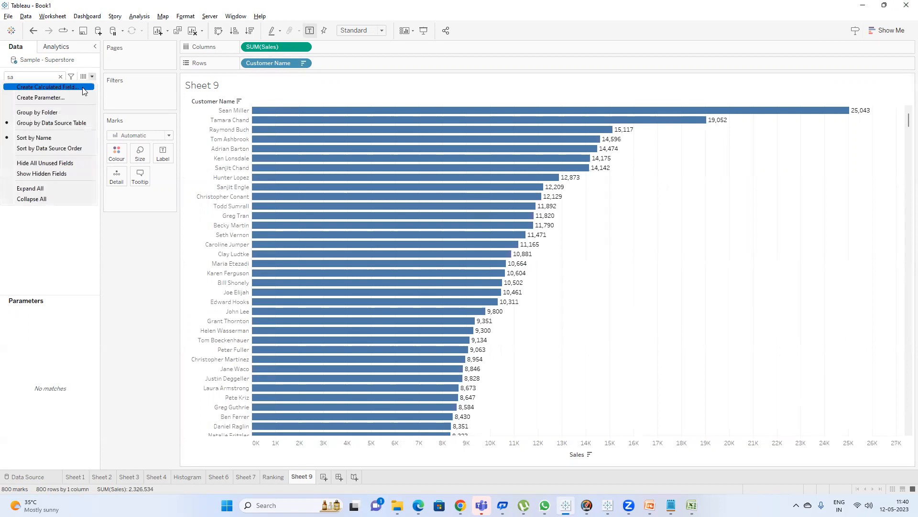
{"action": "left_click", "coordinate": [84, 91]}
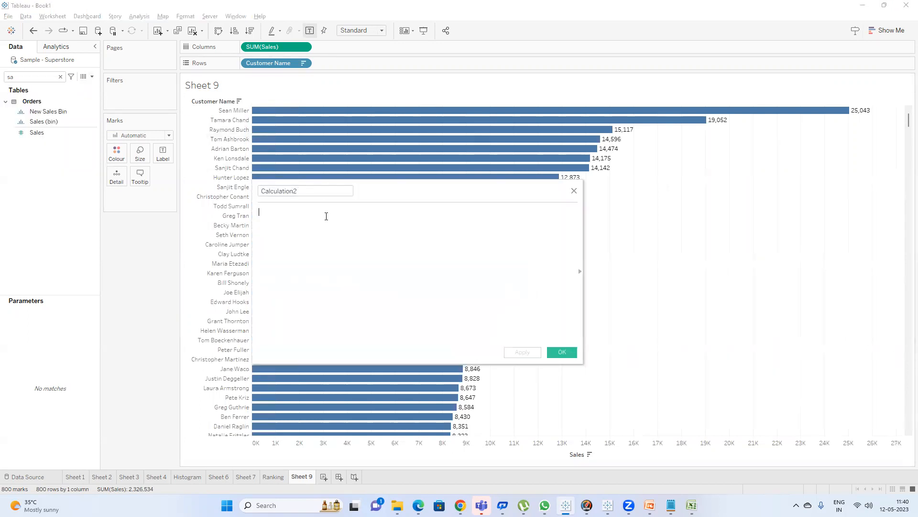
{"action": "left_click", "coordinate": [574, 191]}
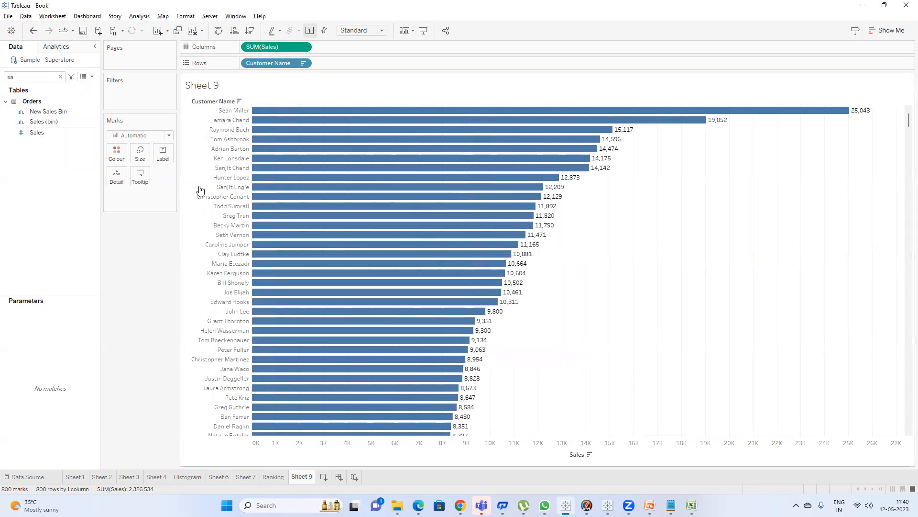
Create a set from Customer Name limited to the Top 5 by Sum of Sales.
{"action": "left_click", "coordinate": [60, 76]}
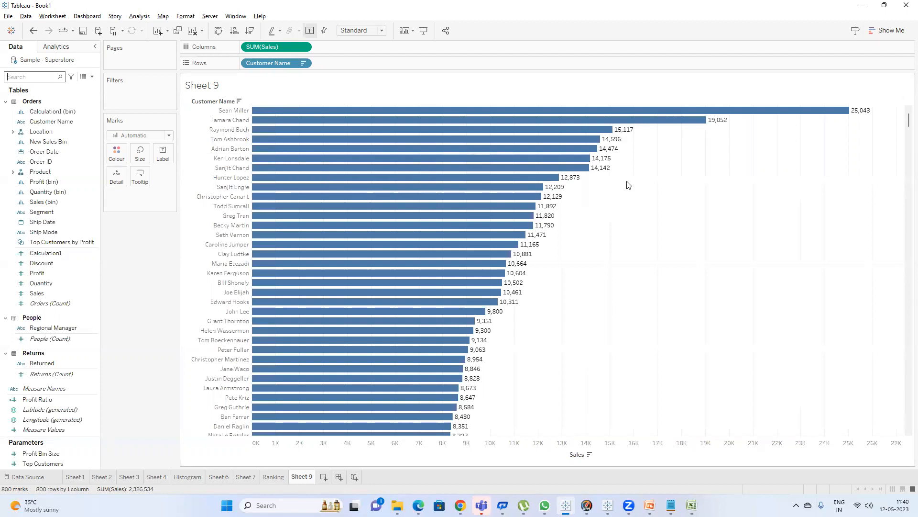
{"action": "left_click_drag", "start_coordinate": [649, 152], "coordinate": [464, 94]}
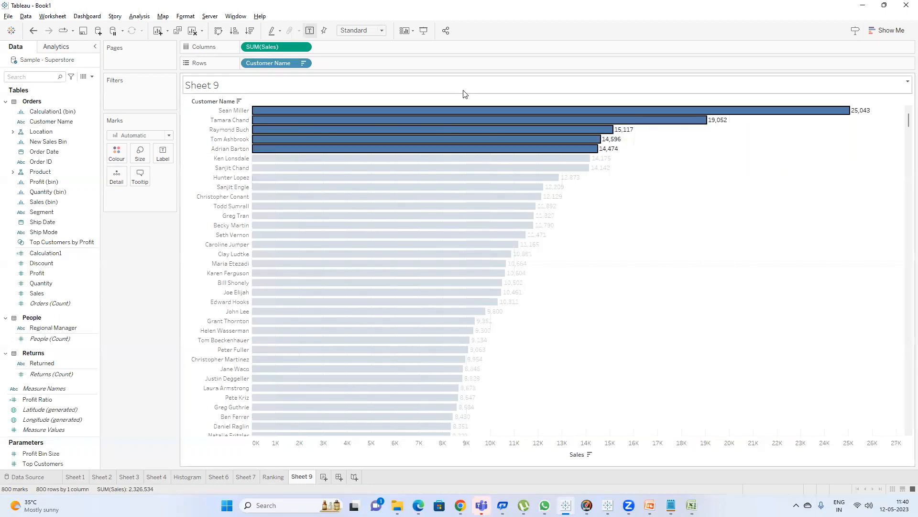
{"action": "right_click", "coordinate": [61, 121]}
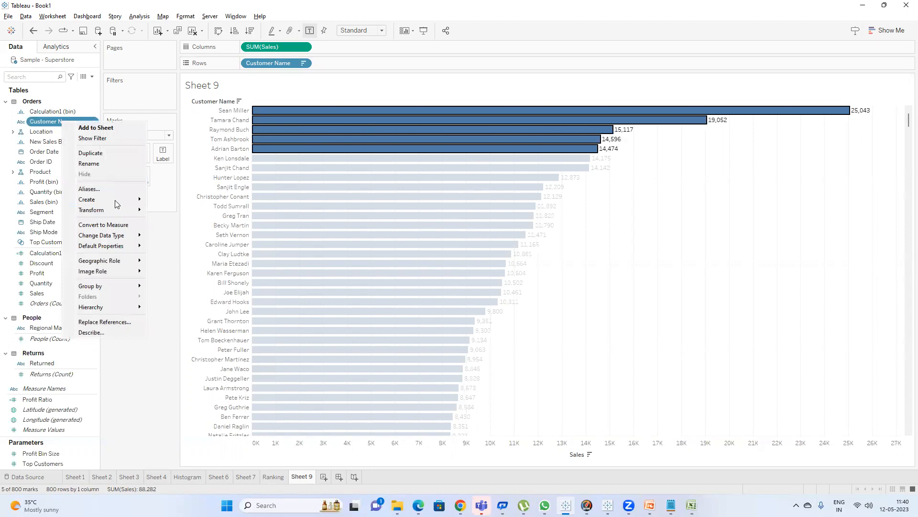
{"action": "mouse_move", "coordinate": [115, 199]}
{"action": "left_click", "coordinate": [184, 220]}
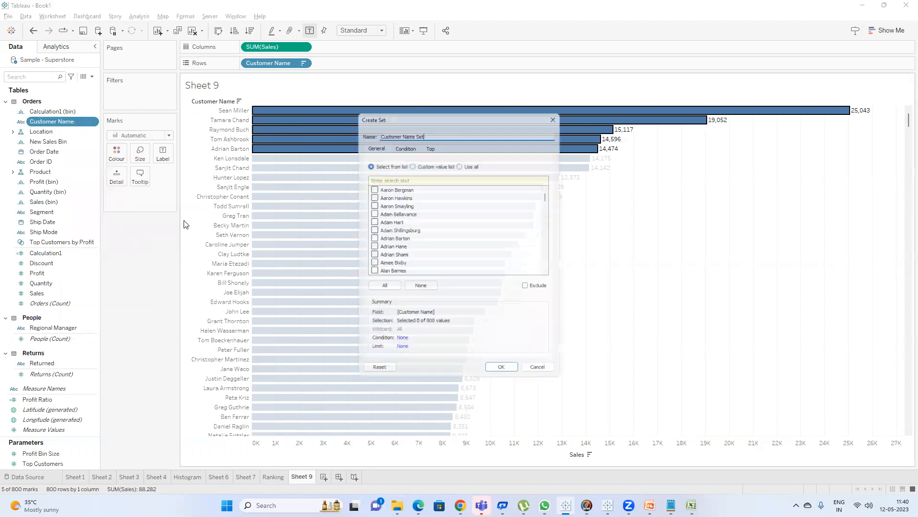
{"action": "left_click", "coordinate": [429, 147]}
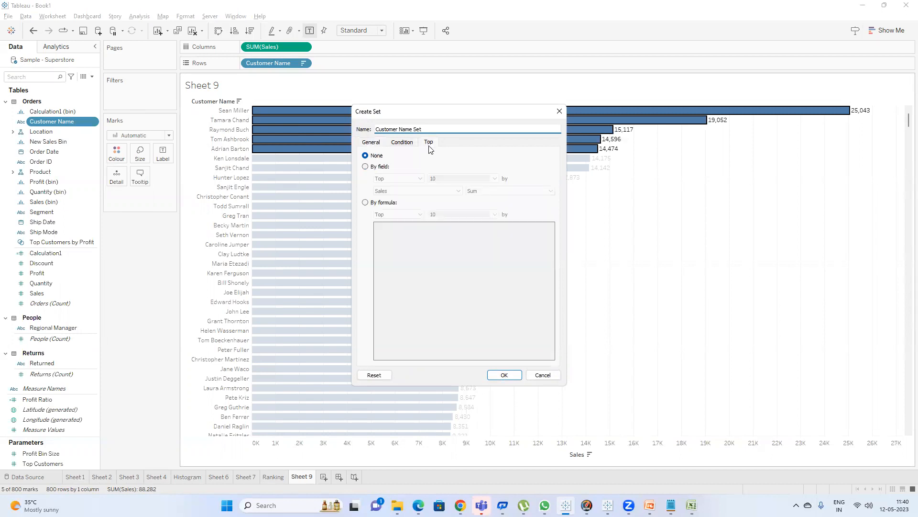
{"action": "left_click", "coordinate": [373, 167]}
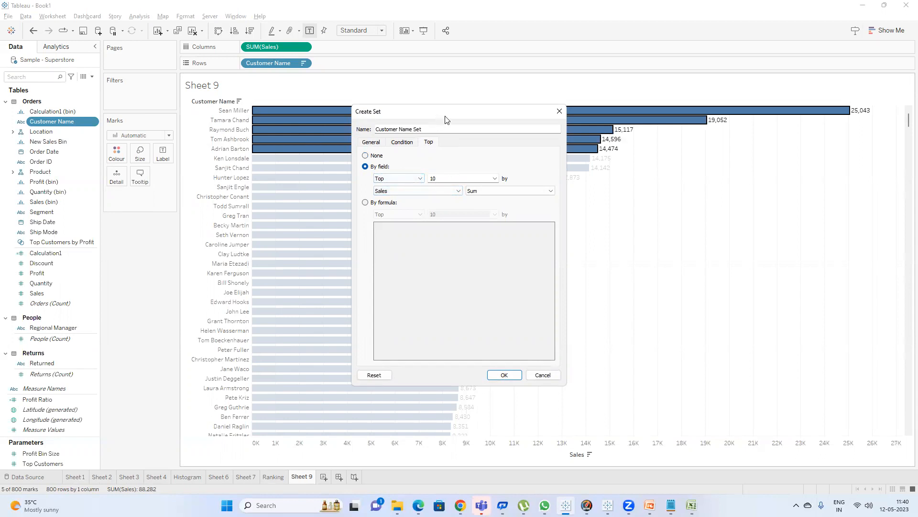
{"action": "left_click_drag", "start_coordinate": [444, 117], "coordinate": [499, 124]}
{"action": "left_click_drag", "start_coordinate": [495, 184], "coordinate": [418, 187]}
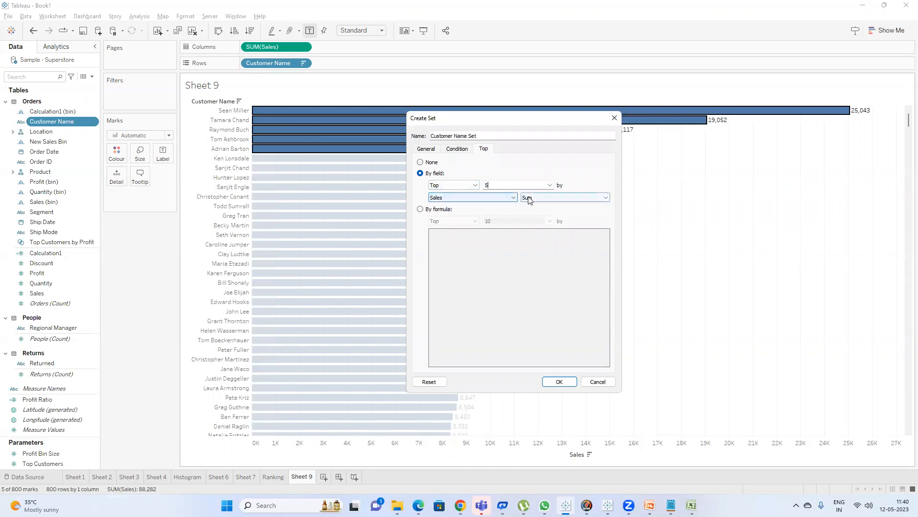
Name the new set Top 5 and save it.
{"action": "left_click_drag", "start_coordinate": [487, 136], "coordinate": [316, 131]}
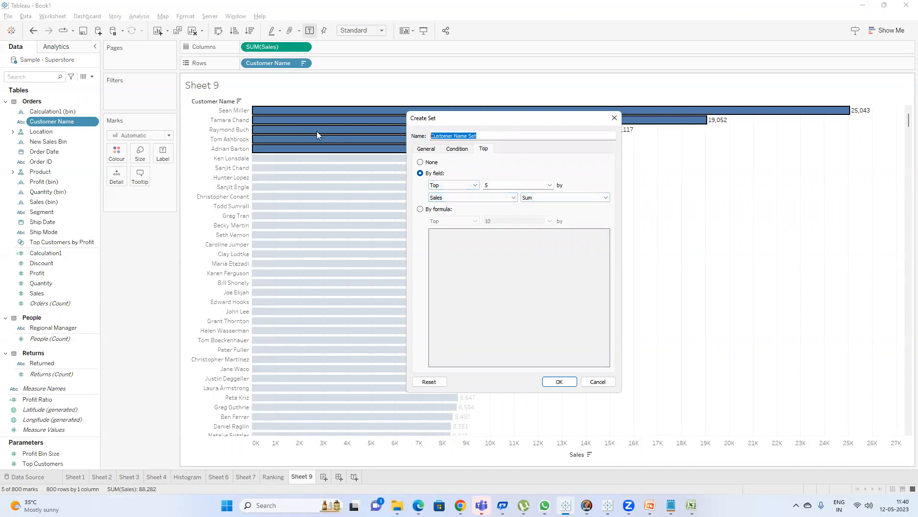
{"action": "type", "text": "Top "}
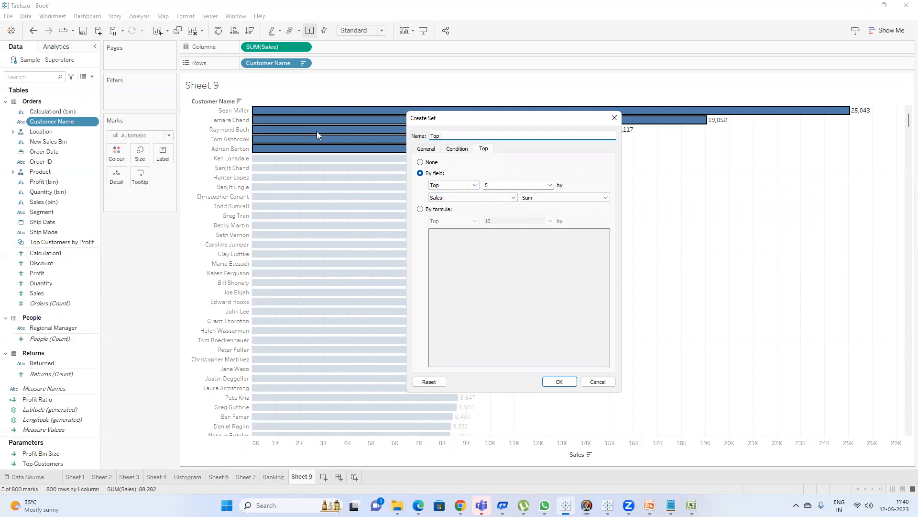
{"action": "type", "text": "5"}
{"action": "left_click", "coordinate": [561, 382]}
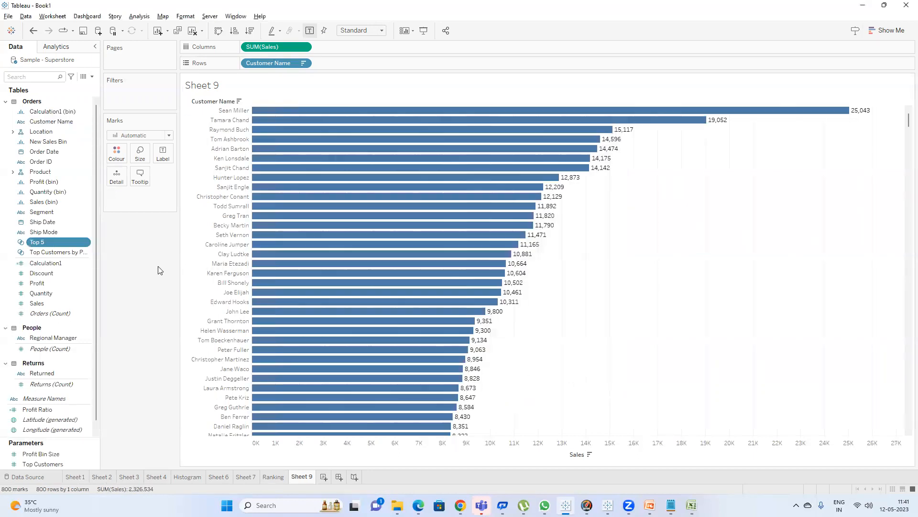
Apply the Top 5 set as a filter on the customer chart, then remove the filter.
{"action": "left_click_drag", "start_coordinate": [43, 242], "coordinate": [128, 103]}
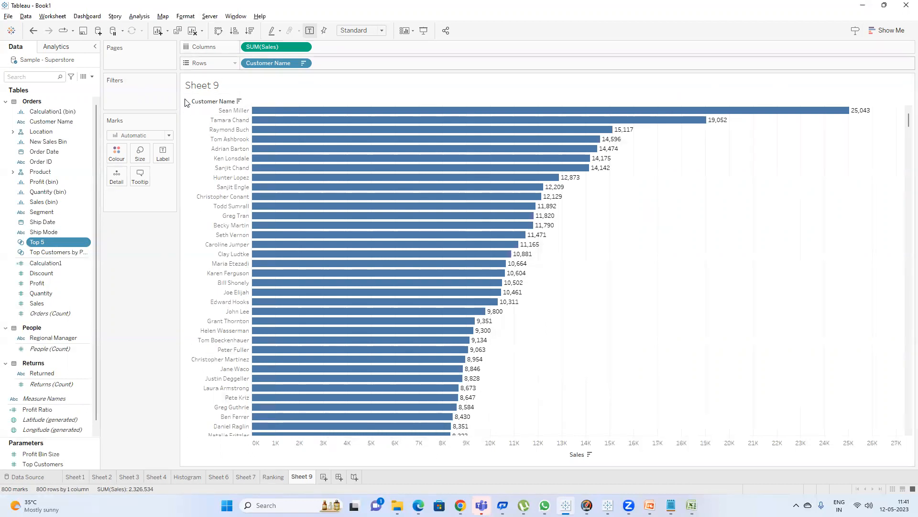
{"action": "scroll", "coordinate": [259, 201], "scroll_direction": "down", "scroll_amount": 11}
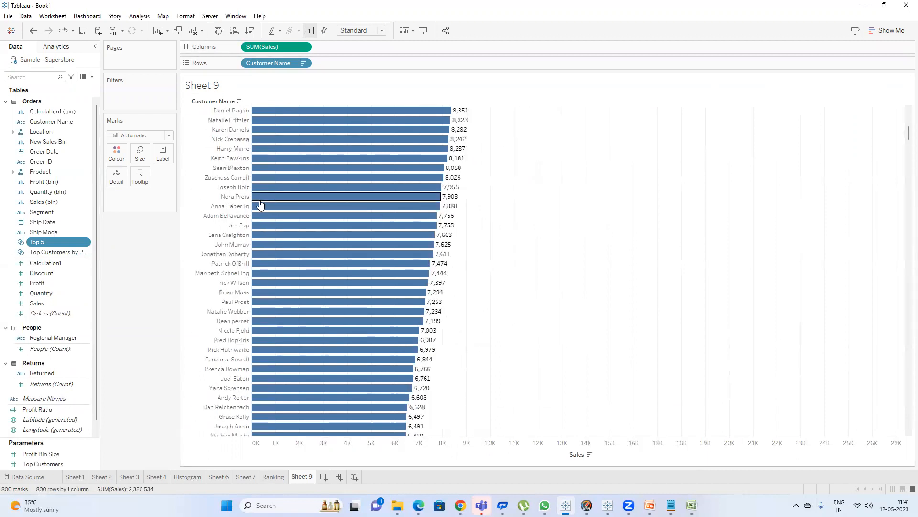
{"action": "scroll", "coordinate": [259, 201], "scroll_direction": "up", "scroll_amount": 11}
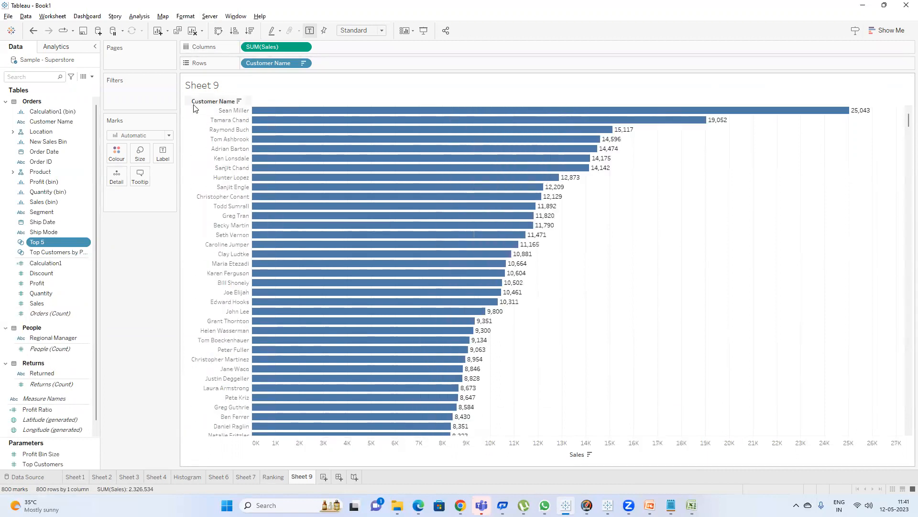
{"action": "left_click_drag", "start_coordinate": [649, 155], "coordinate": [622, 108]}
{"action": "left_click", "coordinate": [662, 150]}
{"action": "left_click_drag", "start_coordinate": [655, 150], "coordinate": [538, 102]}
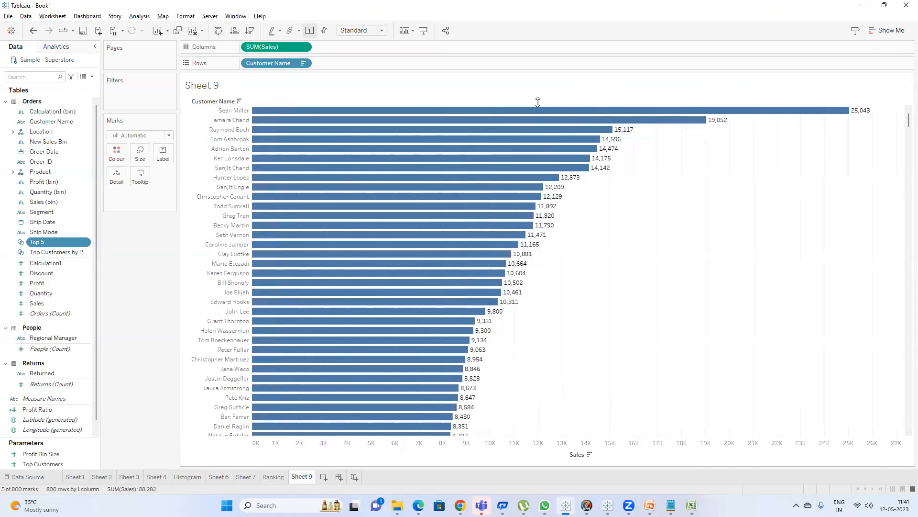
{"action": "left_click", "coordinate": [696, 218]}
{"action": "left_click_drag", "start_coordinate": [39, 245], "coordinate": [111, 92]}
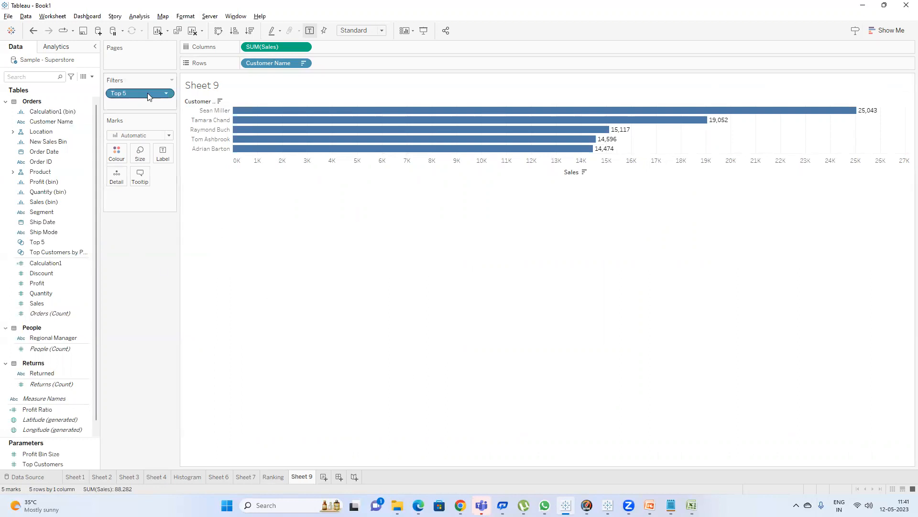
{"action": "left_click_drag", "start_coordinate": [146, 93], "coordinate": [143, 256]}
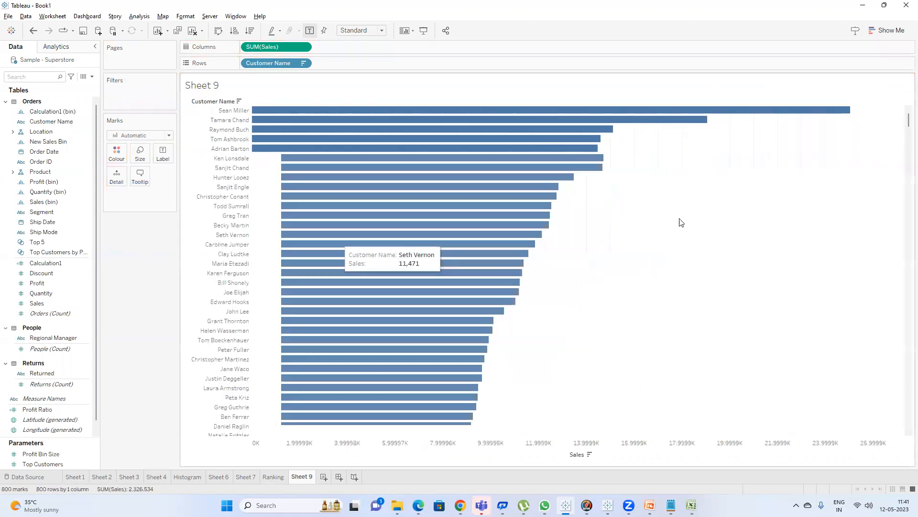
Examine and highlight the lowest-selling customers at the bottom of the chart.
{"action": "left_click_drag", "start_coordinate": [905, 119], "coordinate": [897, 442]}
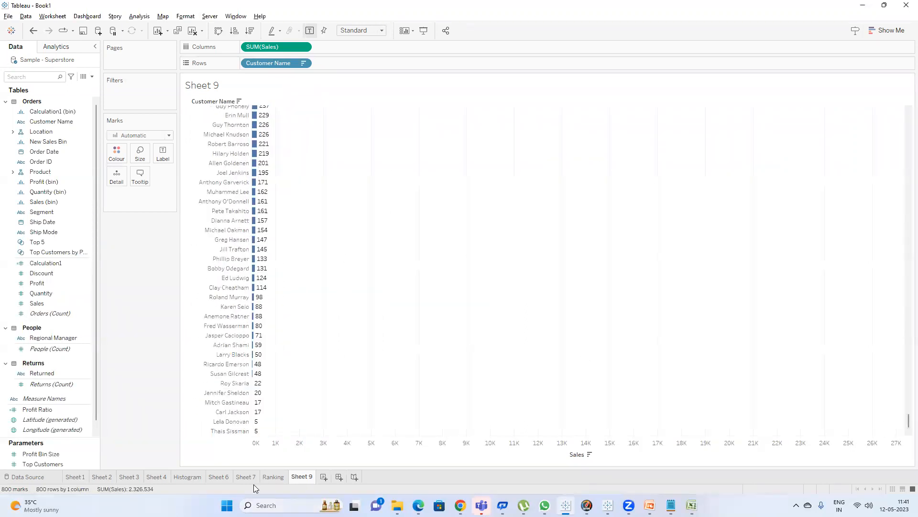
{"action": "left_click_drag", "start_coordinate": [282, 436], "coordinate": [253, 387]}
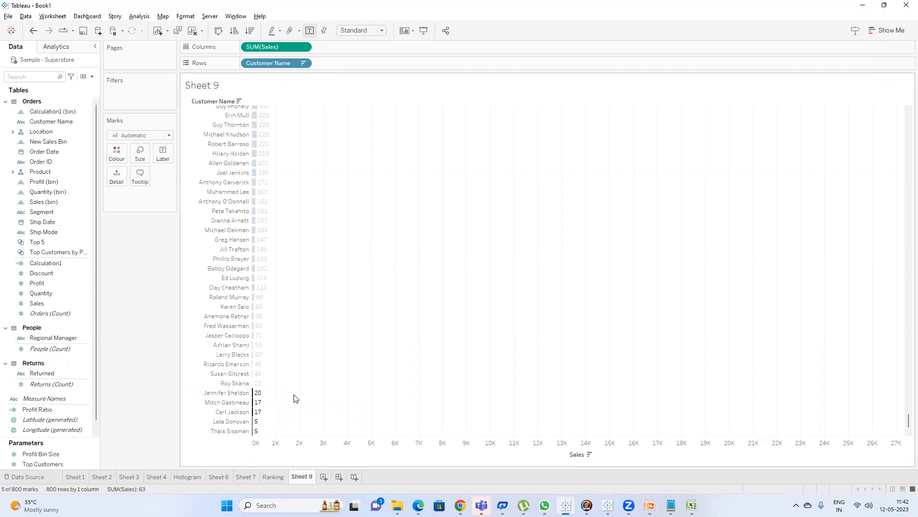
{"action": "left_click", "coordinate": [289, 397]}
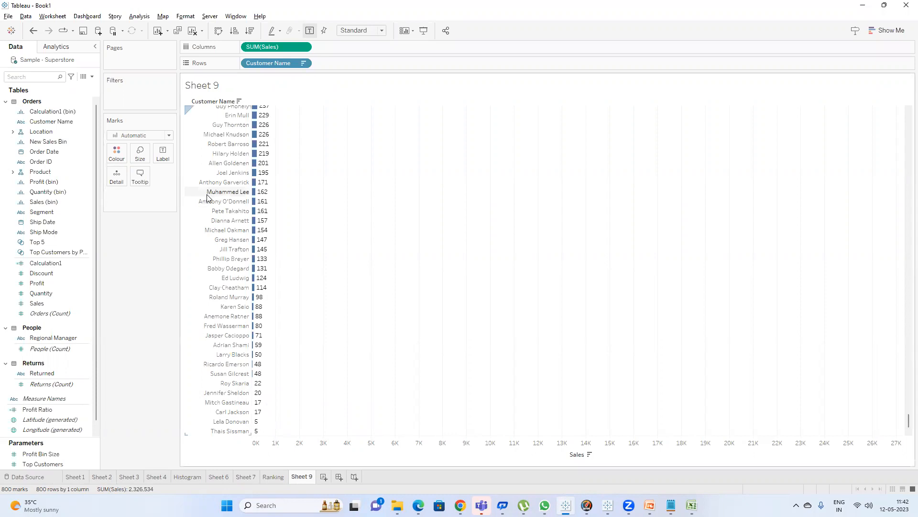
{"action": "left_click_drag", "start_coordinate": [277, 436], "coordinate": [207, 394]}
{"action": "left_click", "coordinate": [397, 262]}
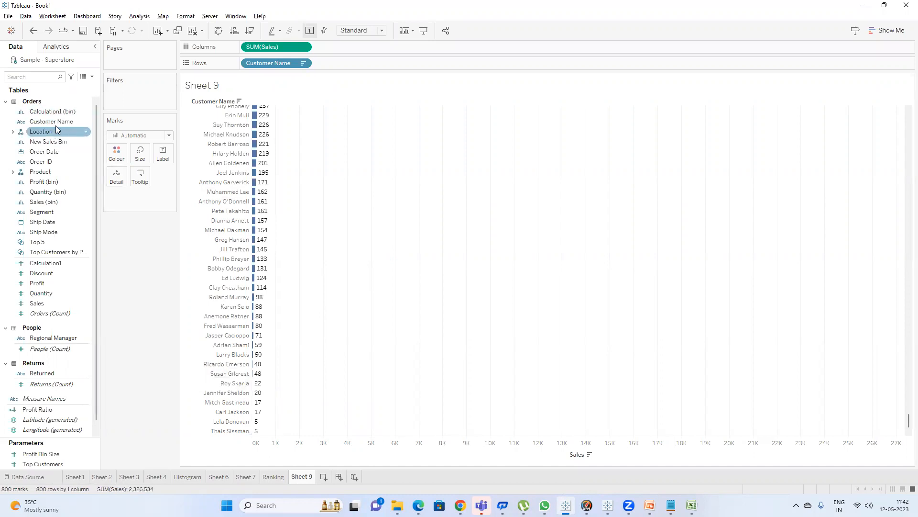
Create a set from Customer Name limited to the Bottom 5 by Sum of Sales and name it Bottom 5.
{"action": "right_click", "coordinate": [57, 121]}
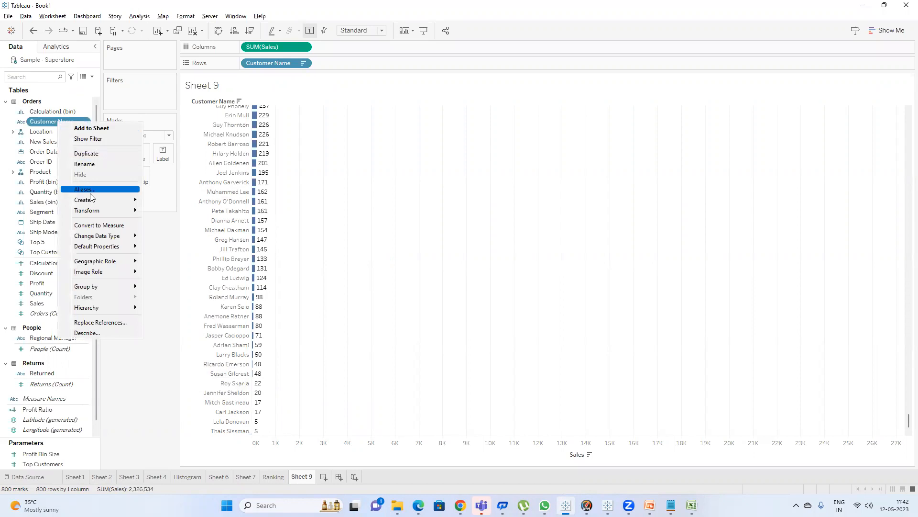
{"action": "mouse_move", "coordinate": [93, 200]}
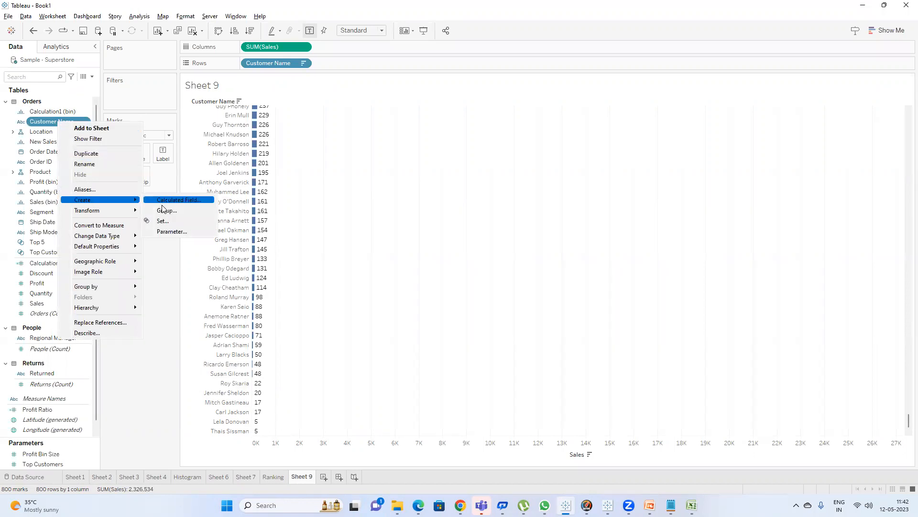
{"action": "left_click", "coordinate": [165, 220]}
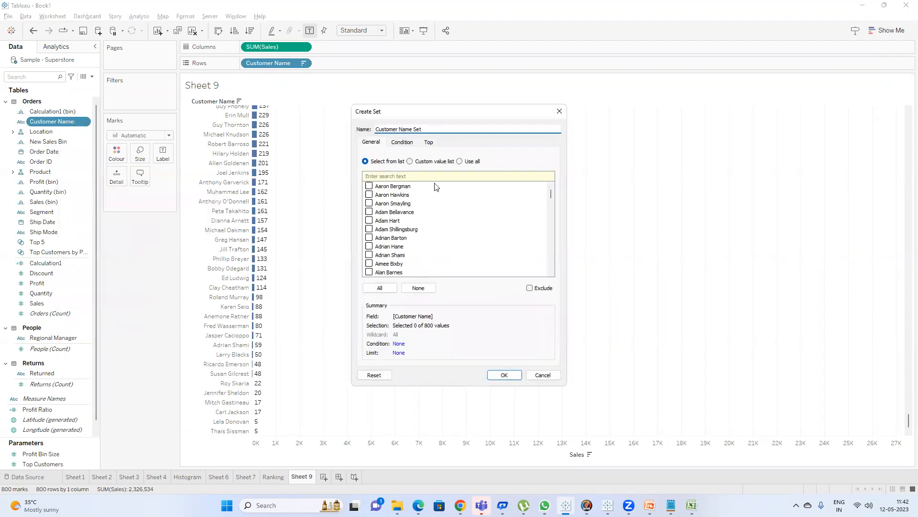
{"action": "left_click", "coordinate": [431, 145]}
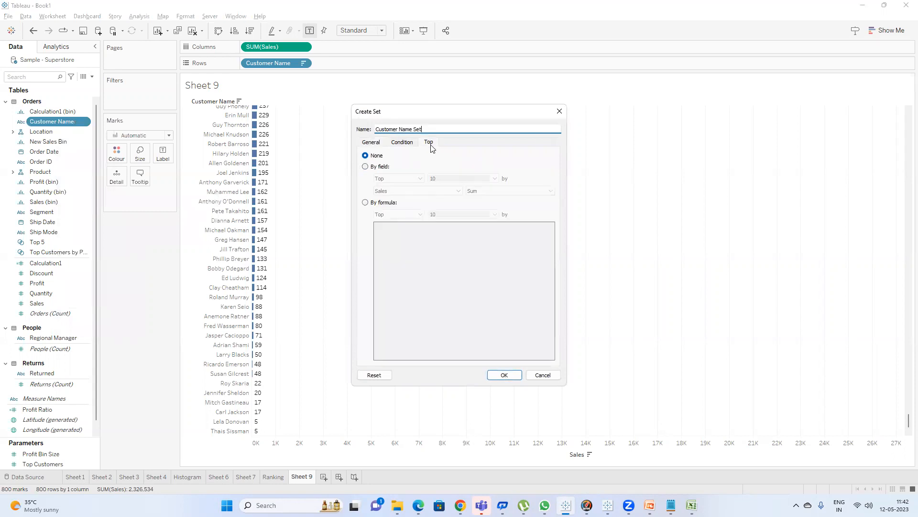
{"action": "left_click", "coordinate": [372, 168]}
{"action": "left_click", "coordinate": [414, 178]}
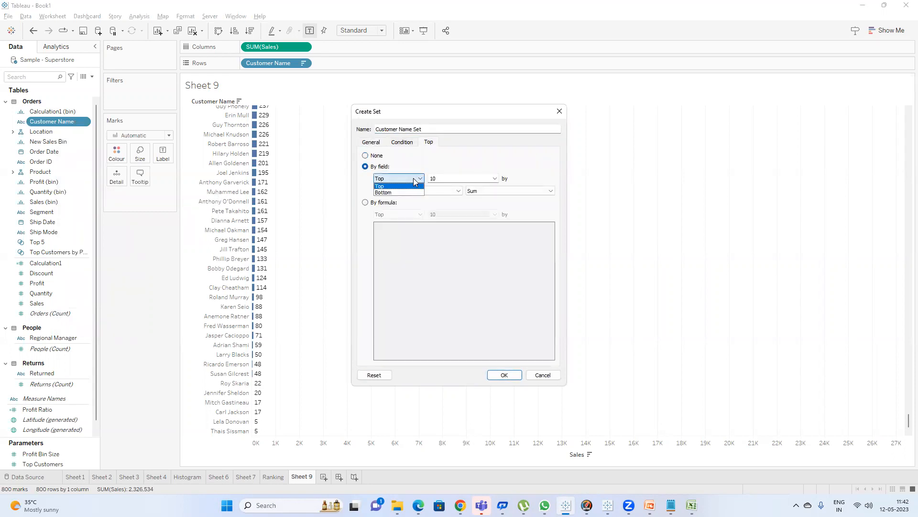
{"action": "left_click", "coordinate": [390, 192]}
{"action": "key", "text": "Tab"}
{"action": "type", "text": "5"}
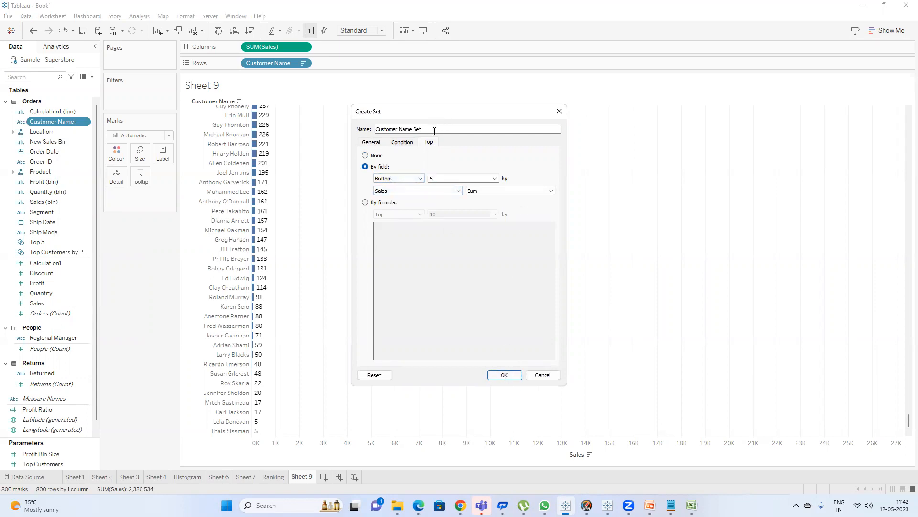
{"action": "triple_click", "coordinate": [434, 131]}
{"action": "type", "text": "B"}
{"action": "left_click", "coordinate": [504, 375]}
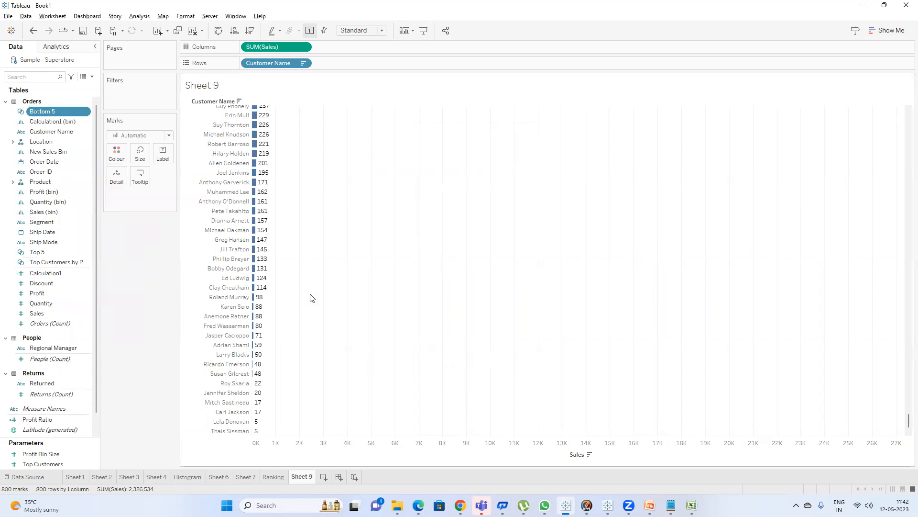
Highlight the five lowest-selling customers, then filter the chart by the Bottom 5 set.
{"action": "scroll", "coordinate": [369, 214], "scroll_direction": "up", "scroll_amount": 2}
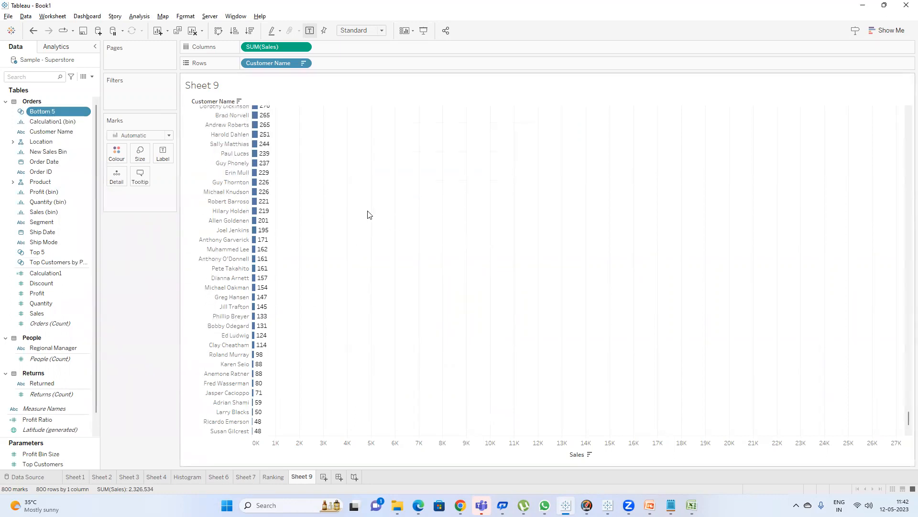
{"action": "scroll", "coordinate": [333, 168], "scroll_direction": "down", "scroll_amount": 2}
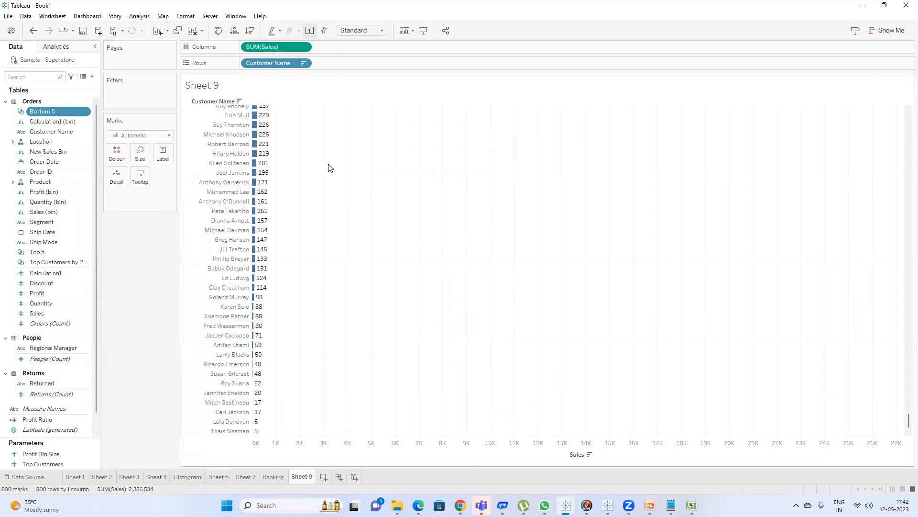
{"action": "left_click_drag", "start_coordinate": [267, 437], "coordinate": [220, 390]}
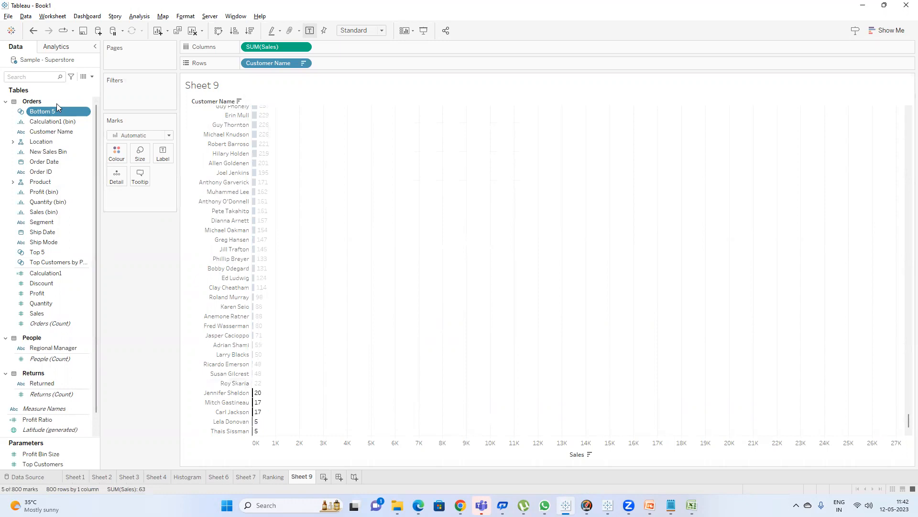
{"action": "left_click_drag", "start_coordinate": [54, 111], "coordinate": [123, 100]}
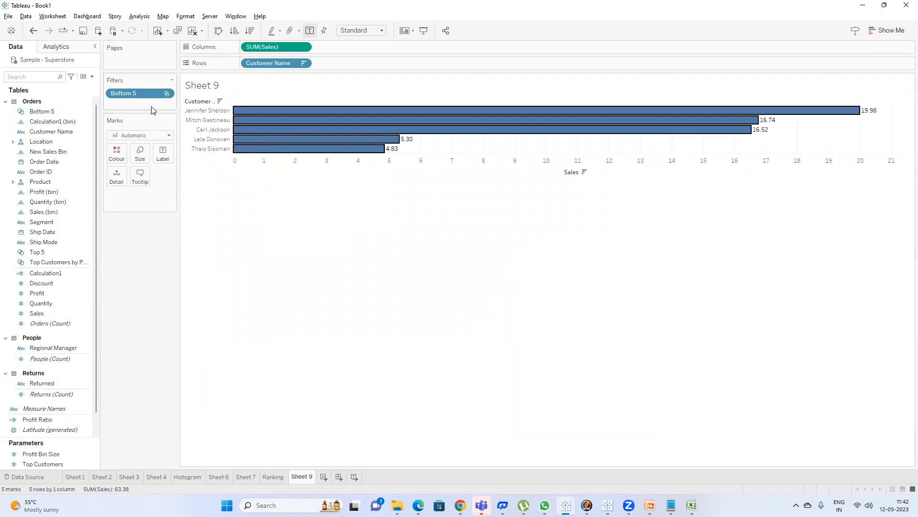
{"action": "left_click", "coordinate": [392, 207]}
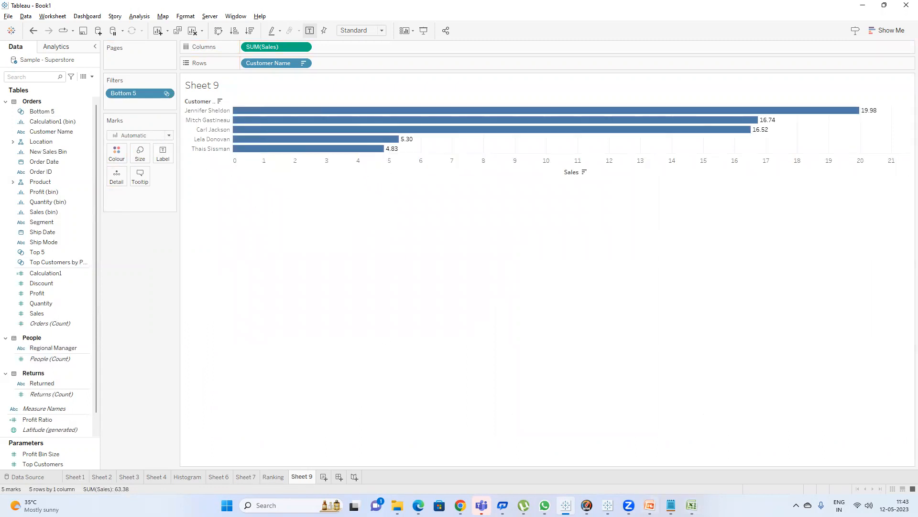
Switch to Notepad to review the lesson notes, then return to Tableau.
{"action": "left_click", "coordinate": [671, 505]}
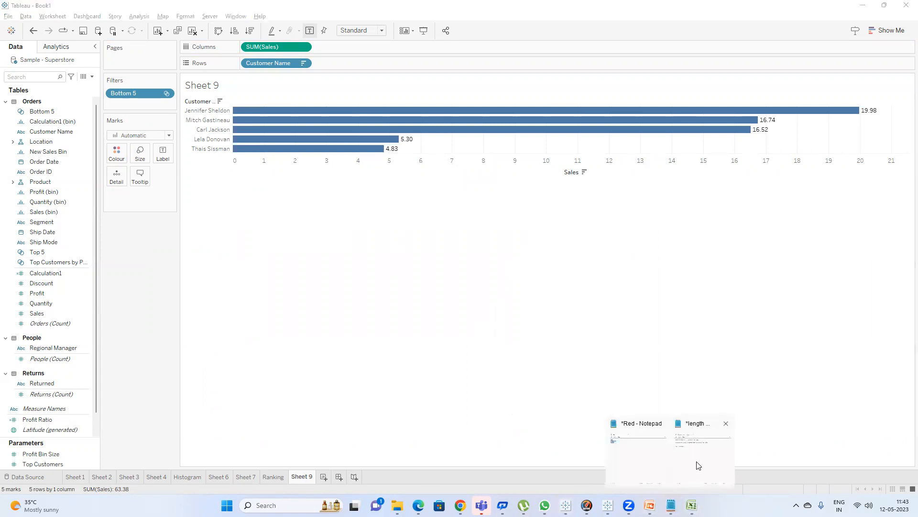
{"action": "left_click", "coordinate": [698, 466]}
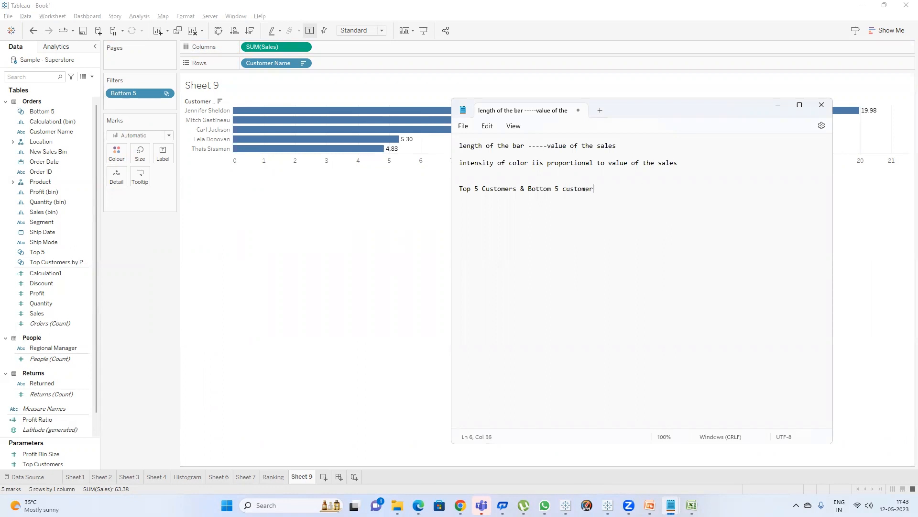
{"action": "left_click", "coordinate": [349, 158]}
Remove the Bottom 5 set filter from the chart.
{"action": "left_click_drag", "start_coordinate": [143, 93], "coordinate": [117, 250]}
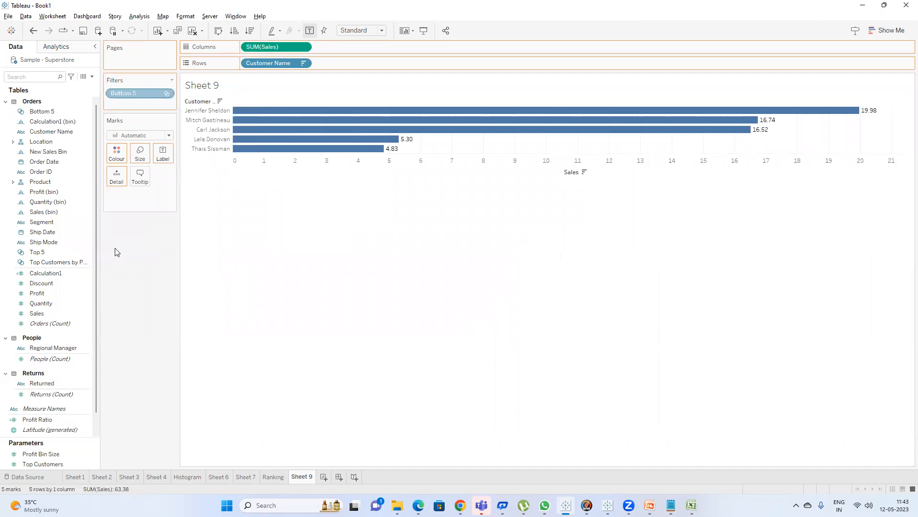
{"action": "left_click", "coordinate": [51, 112]}
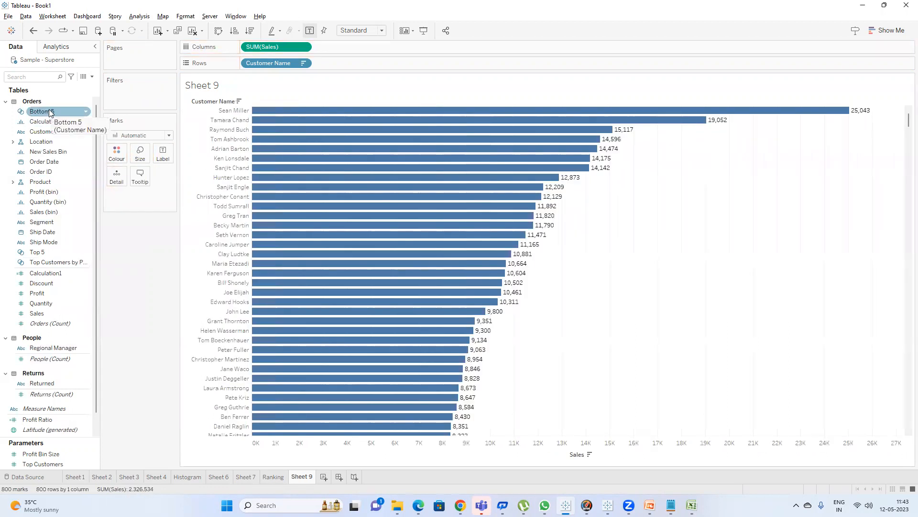
{"action": "left_click", "coordinate": [89, 192], "text": "ctrl"}
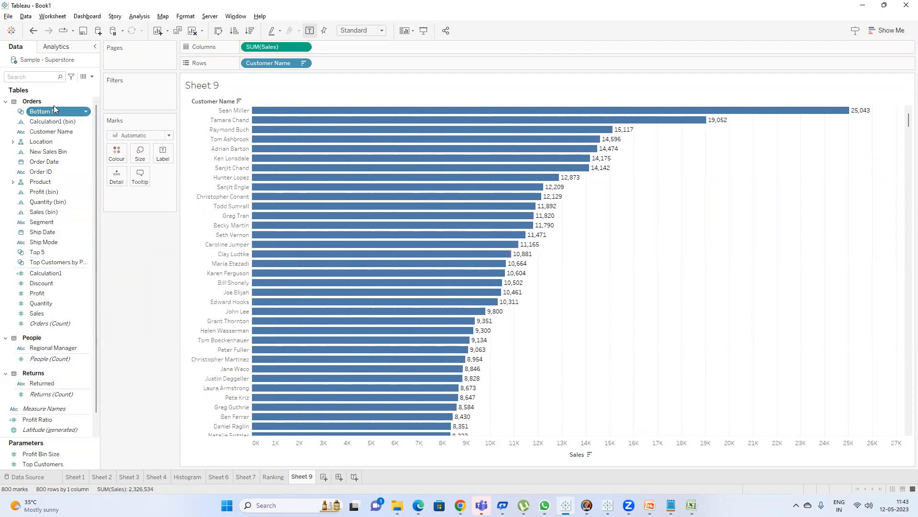
Create a combined set of Bottom 5 and Top 5 with all members in both sets, named Top & Bottom 5.
{"action": "left_click", "coordinate": [57, 252], "text": "ctrl"}
{"action": "right_click", "coordinate": [57, 251]}
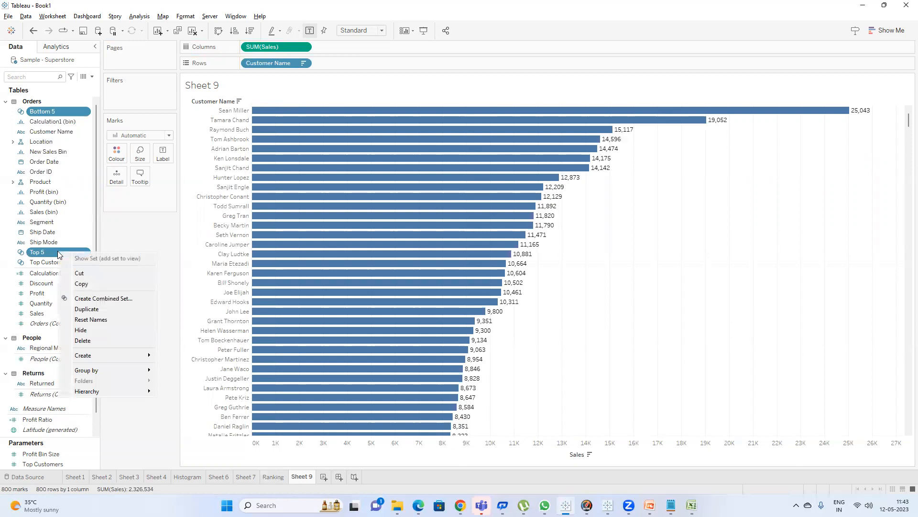
{"action": "left_click", "coordinate": [111, 299]}
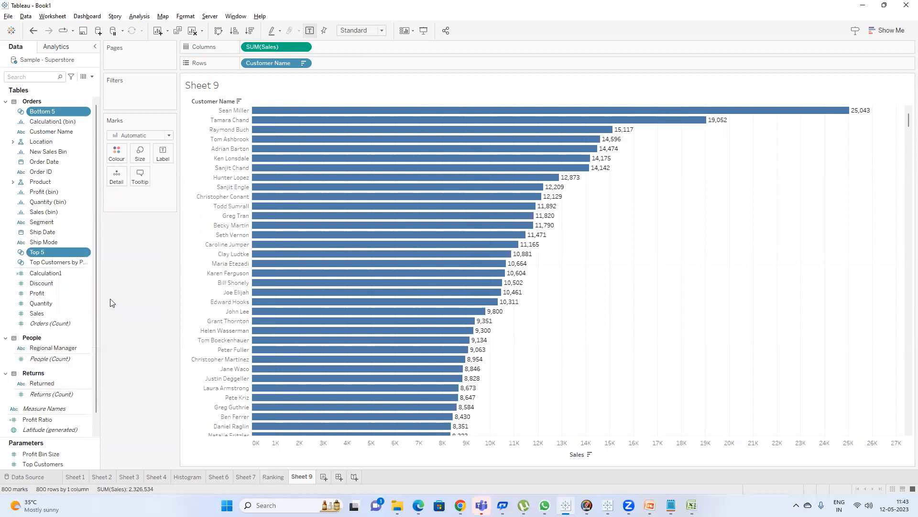
{"action": "left_click", "coordinate": [408, 200]}
{"action": "left_click_drag", "start_coordinate": [409, 201], "coordinate": [293, 185]}
{"action": "type", "text": "Top &"}
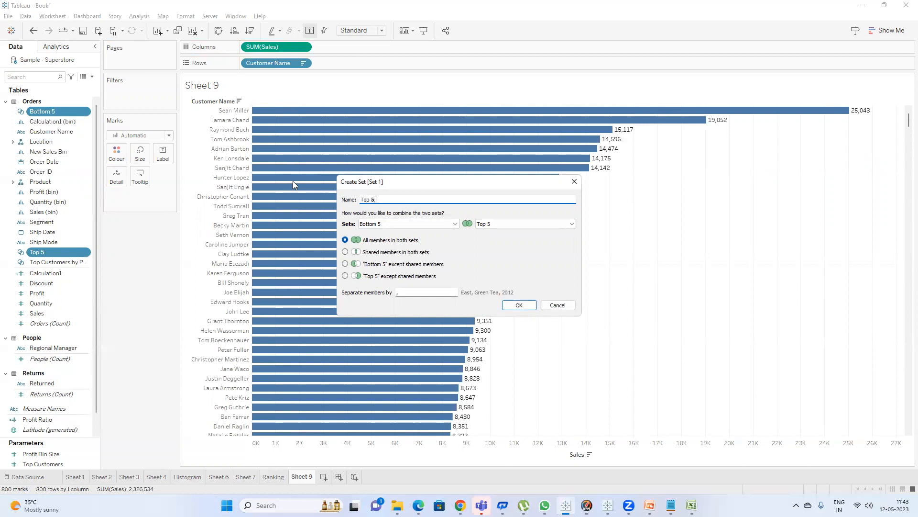
{"action": "type", "text": " Bottom 5"}
{"action": "left_click", "coordinate": [523, 306]}
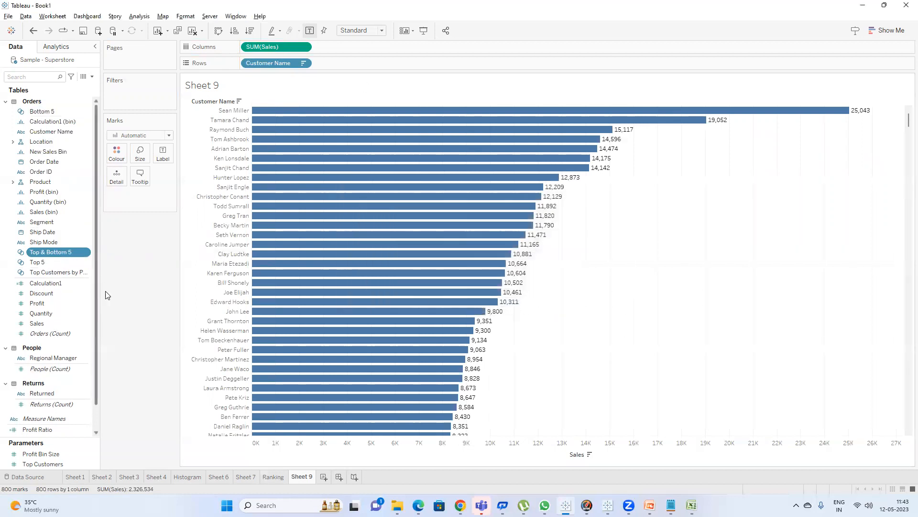
Search the data pane fields for top.
{"action": "left_click", "coordinate": [44, 78]}
{"action": "type", "text": "top"}
{"action": "left_click_drag", "start_coordinate": [50, 111], "coordinate": [17, 140]}
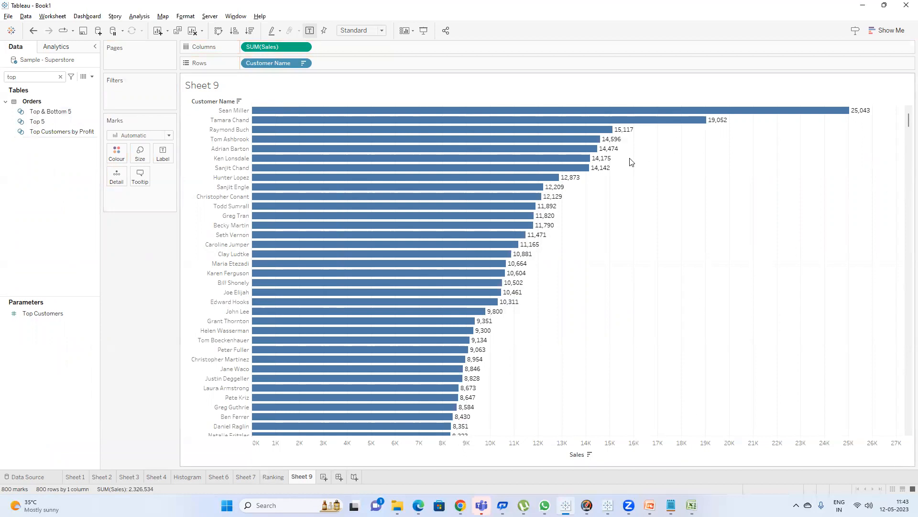
Highlight the five highest and the five lowest customers in the chart.
{"action": "left_click_drag", "start_coordinate": [649, 149], "coordinate": [534, 91]}
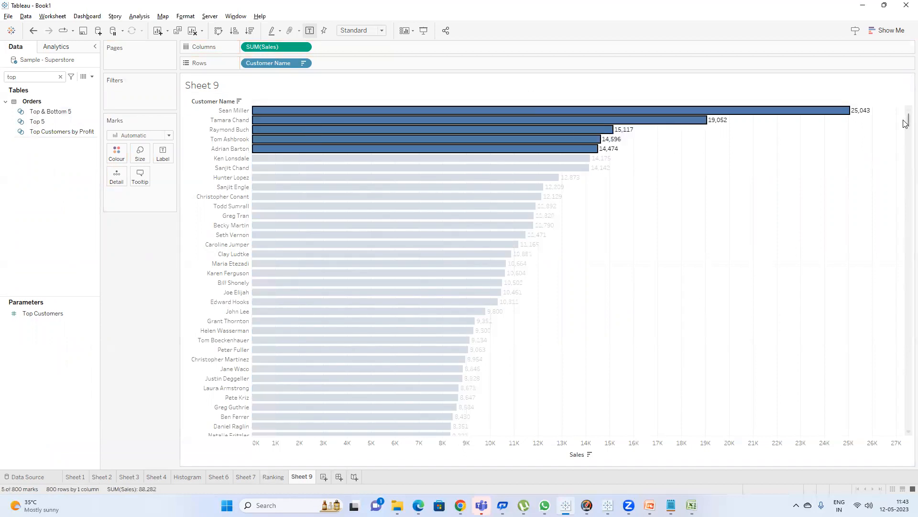
{"action": "left_click_drag", "start_coordinate": [906, 122], "coordinate": [904, 424]}
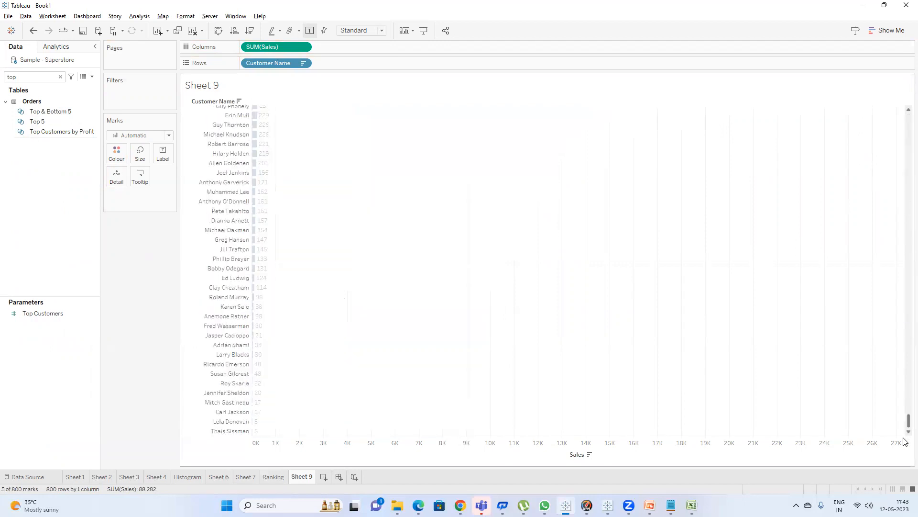
{"action": "left_click", "coordinate": [326, 420]}
{"action": "left_click_drag", "start_coordinate": [267, 434], "coordinate": [236, 391]}
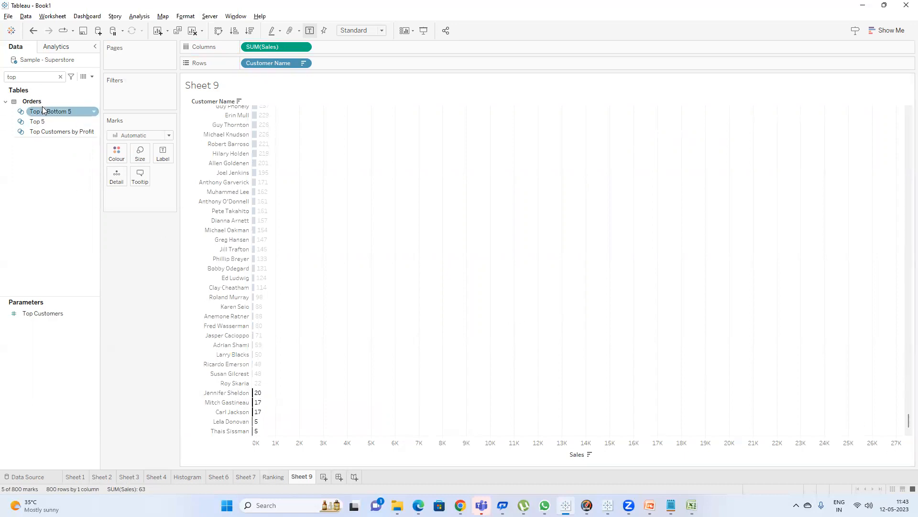
Filter the chart by the Top & Bottom 5 set and add the Top 5 set to Rows.
{"action": "left_click_drag", "start_coordinate": [43, 115], "coordinate": [115, 96]}
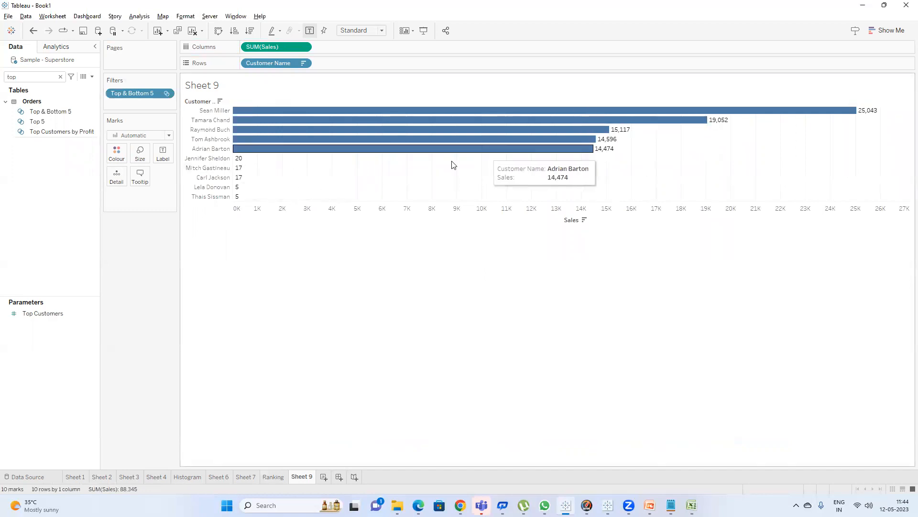
{"action": "left_click", "coordinate": [40, 121]}
{"action": "left_click_drag", "start_coordinate": [96, 115], "coordinate": [336, 61]}
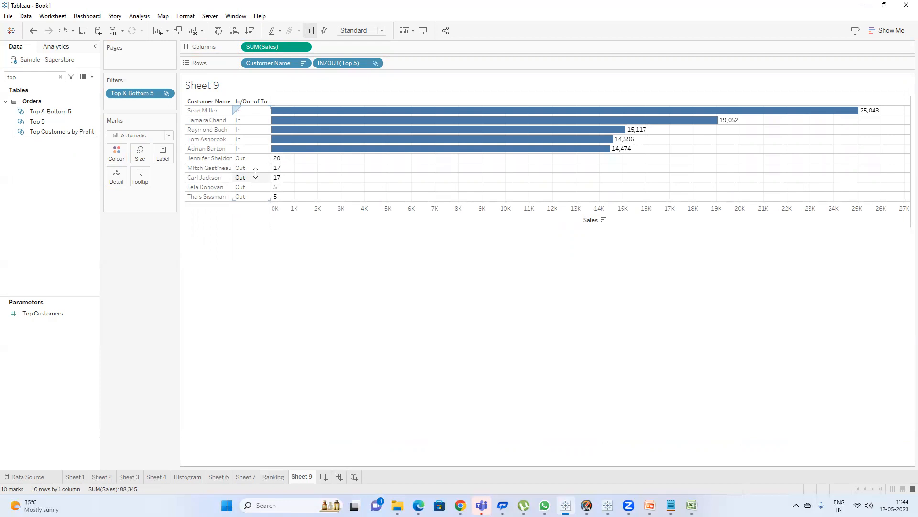
Set the alias of the In members to Top.
{"action": "right_click", "coordinate": [248, 120]}
{"action": "left_click", "coordinate": [295, 198]}
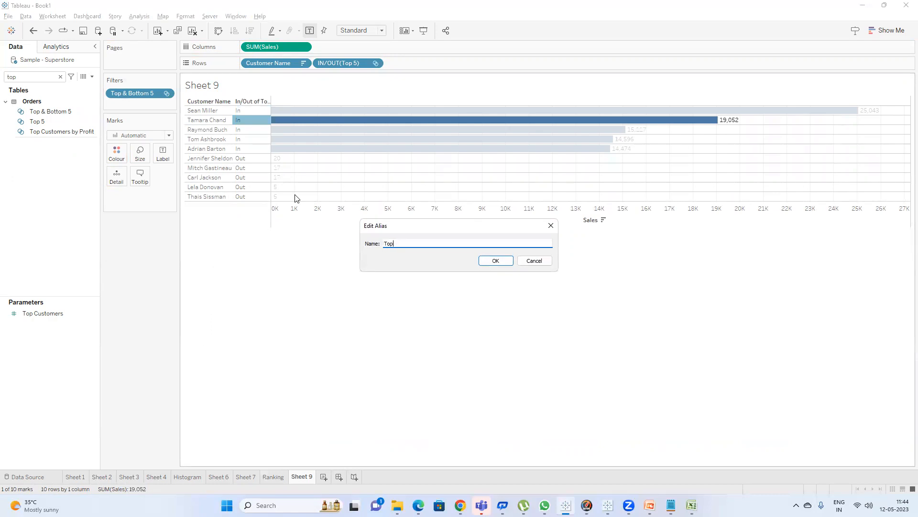
{"action": "key", "text": "Return"}
{"action": "left_click", "coordinate": [193, 308]}
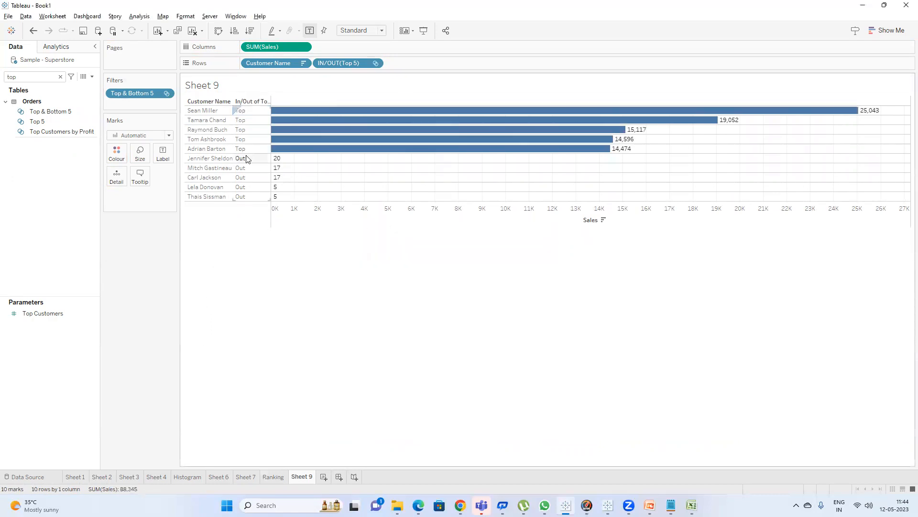
Set the alias of the Out members to Bottom.
{"action": "right_click", "coordinate": [248, 159]}
{"action": "left_click", "coordinate": [285, 233]}
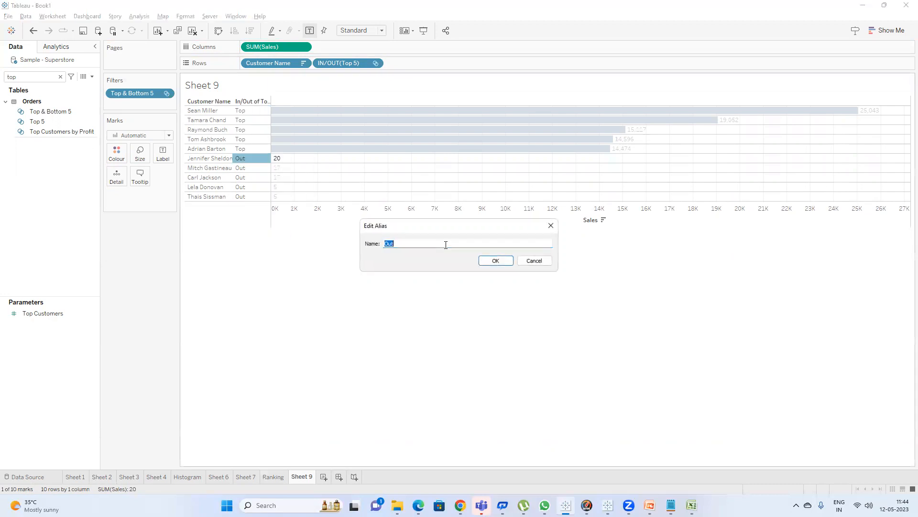
{"action": "type", "text": "Bottom"}
{"action": "key", "text": "Return"}
{"action": "left_click", "coordinate": [316, 337]}
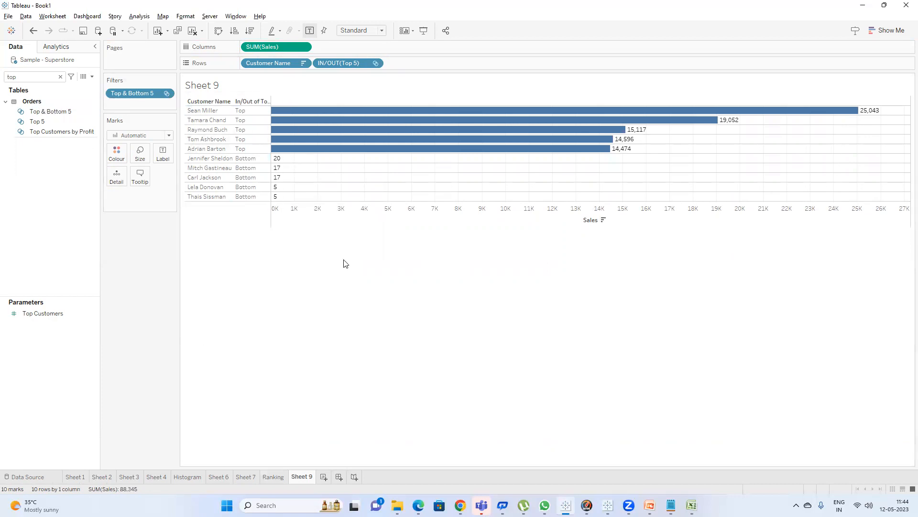
Glance at the presentation slide, then rename the worksheet to Top & Bottom 5.
{"action": "left_click", "coordinate": [649, 503]}
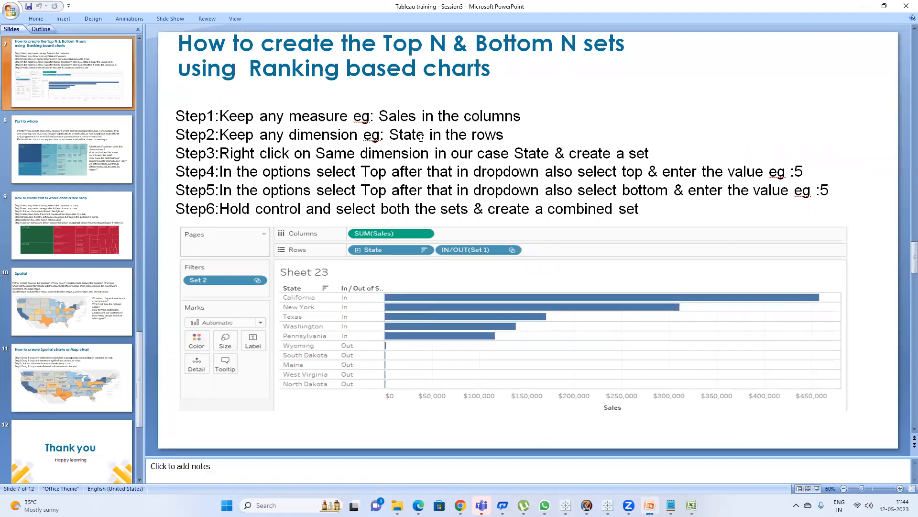
{"action": "key", "text": "alt+Tab"}
{"action": "double_click", "coordinate": [300, 477]}
{"action": "type", "text": "To"}
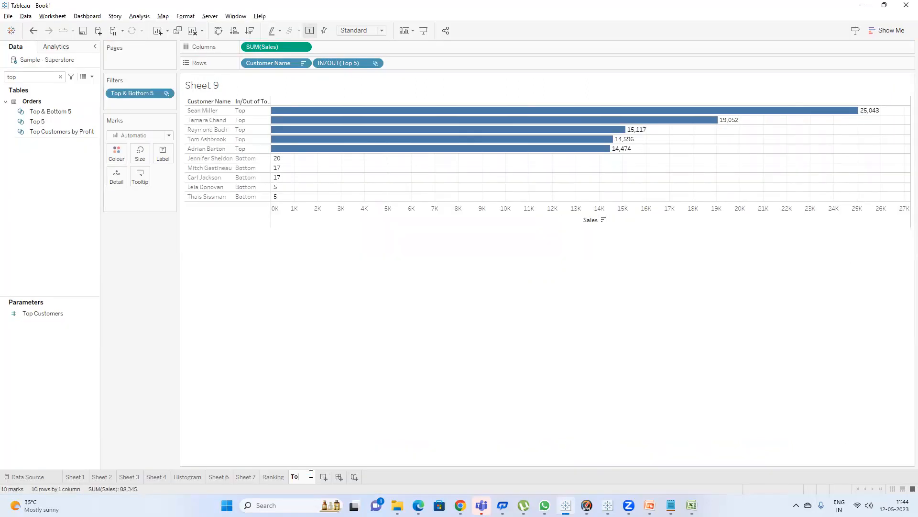
{"action": "type", "text": "p & Bottom 5"}
{"action": "key", "text": "Return"}
Review the Top N & Bottom N steps on the presentation slide and return to Tableau.
{"action": "key", "text": "alt+Tab"}
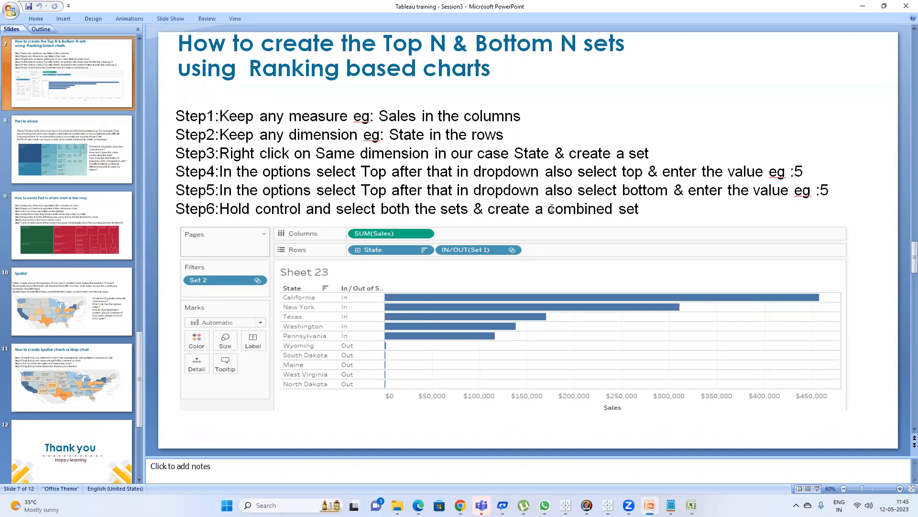
{"action": "key", "text": "alt+Tab"}
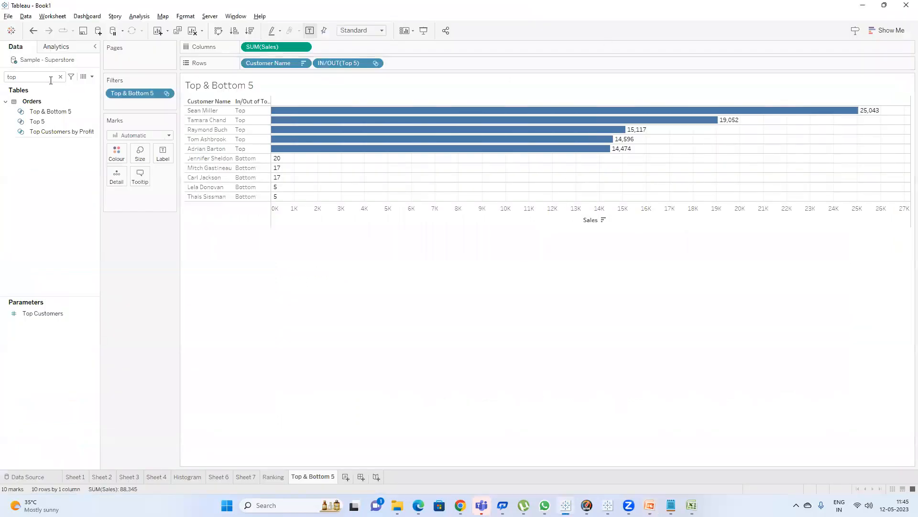
Review the definitions of the Top 5 set and the combined Top & Bottom 5 set without changing them.
{"action": "right_click", "coordinate": [52, 121]}
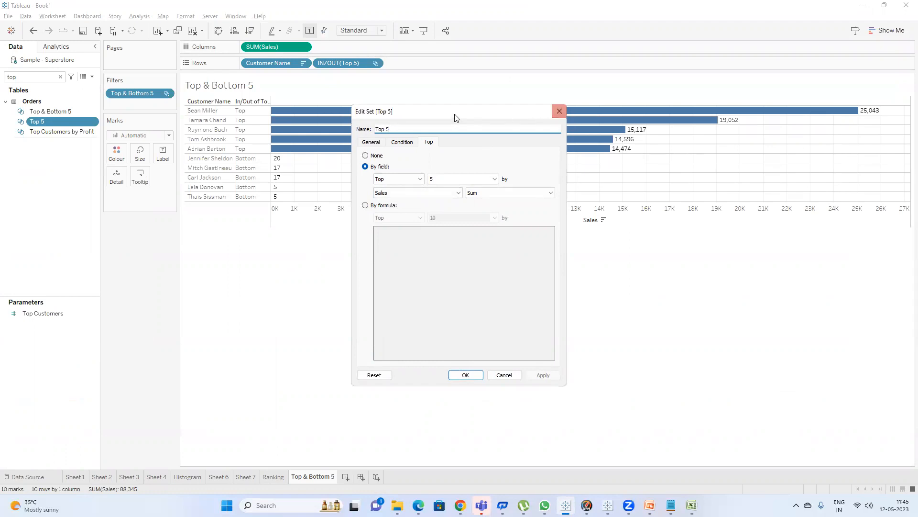
{"action": "left_click", "coordinate": [557, 111]}
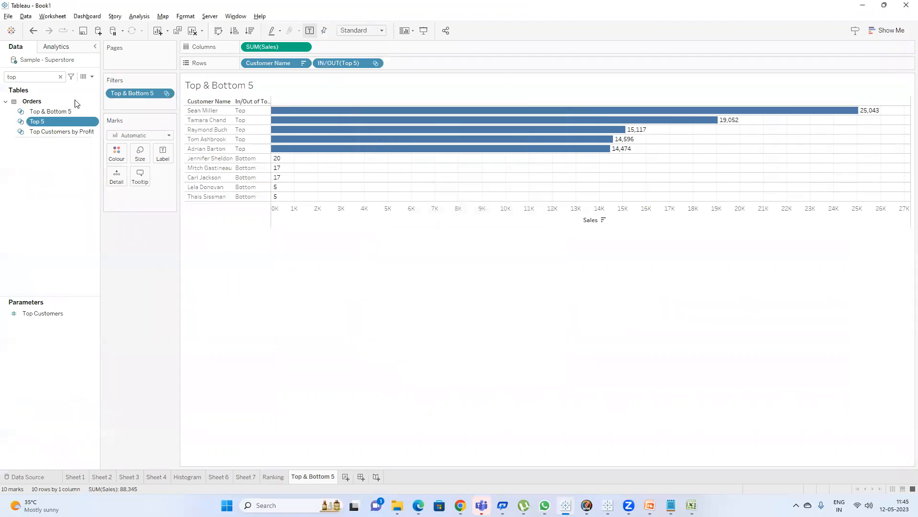
{"action": "right_click", "coordinate": [67, 111]}
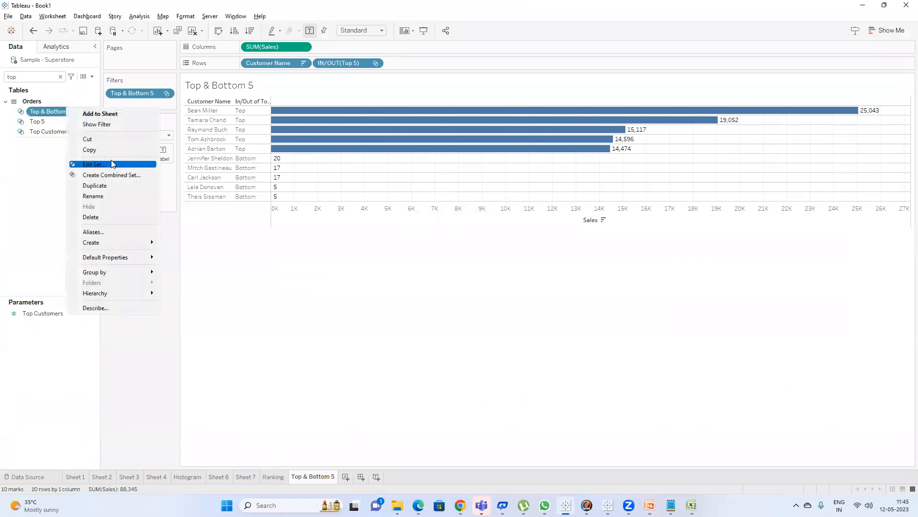
{"action": "left_click", "coordinate": [111, 165]}
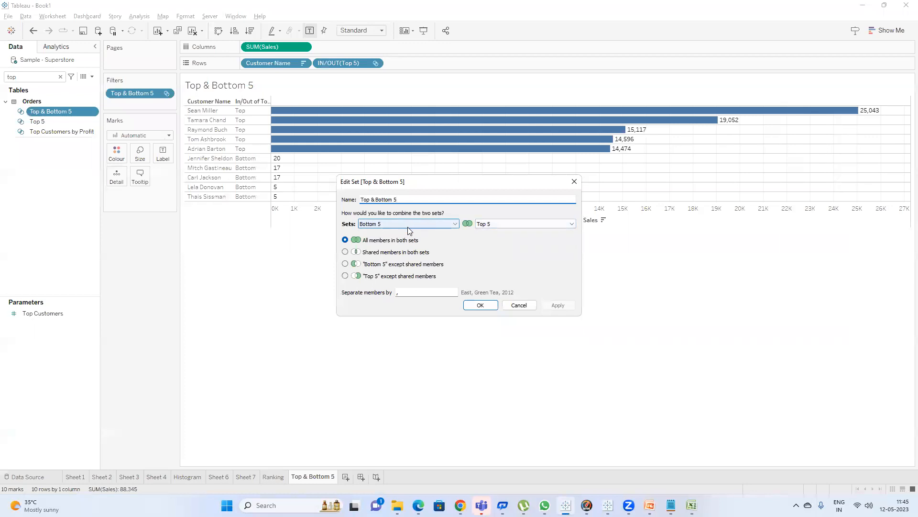
{"action": "left_click", "coordinate": [480, 306]}
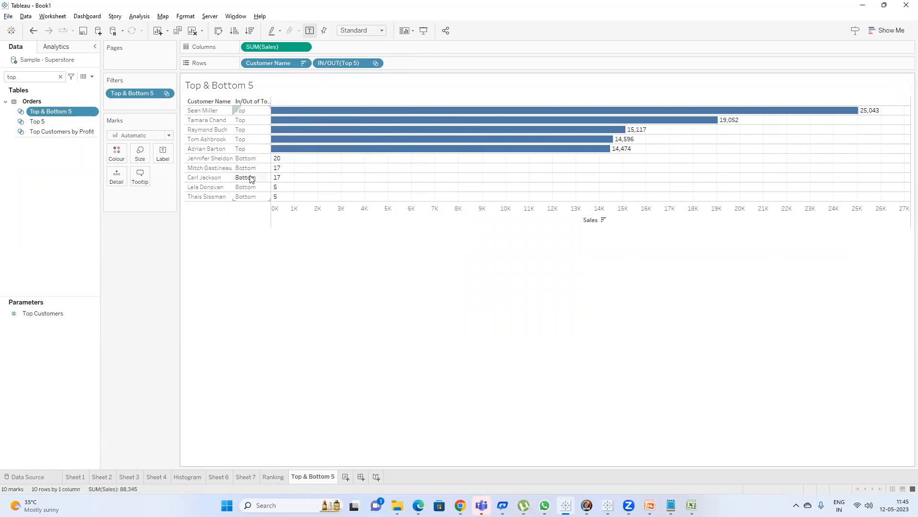
{"action": "left_click", "coordinate": [42, 122]}
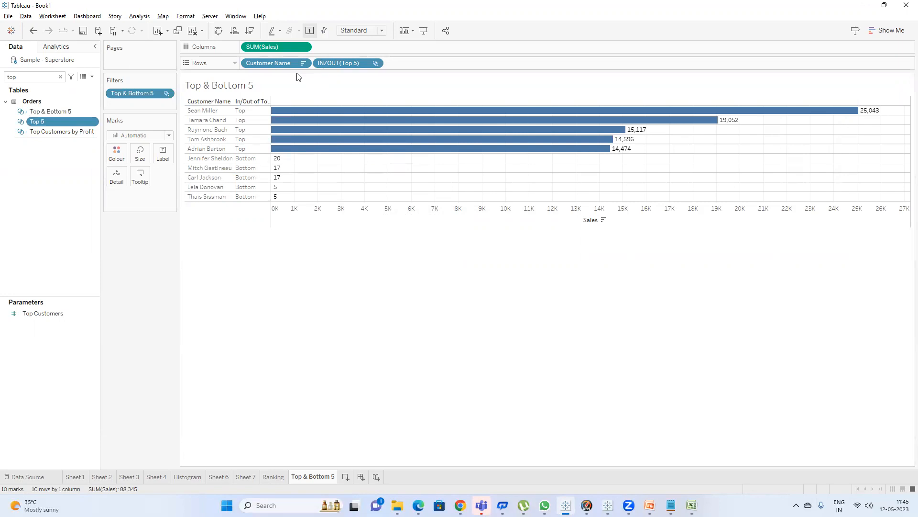
Switch to PowerPoint and retitle the Part to whole slide as Part to whole or Tree Map.
{"action": "key", "text": "alt+Tab"}
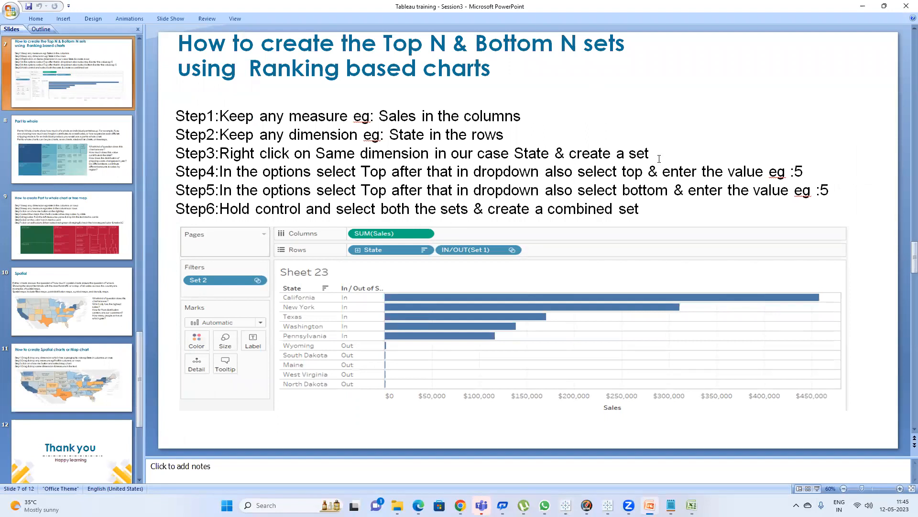
{"action": "left_click", "coordinate": [57, 148]}
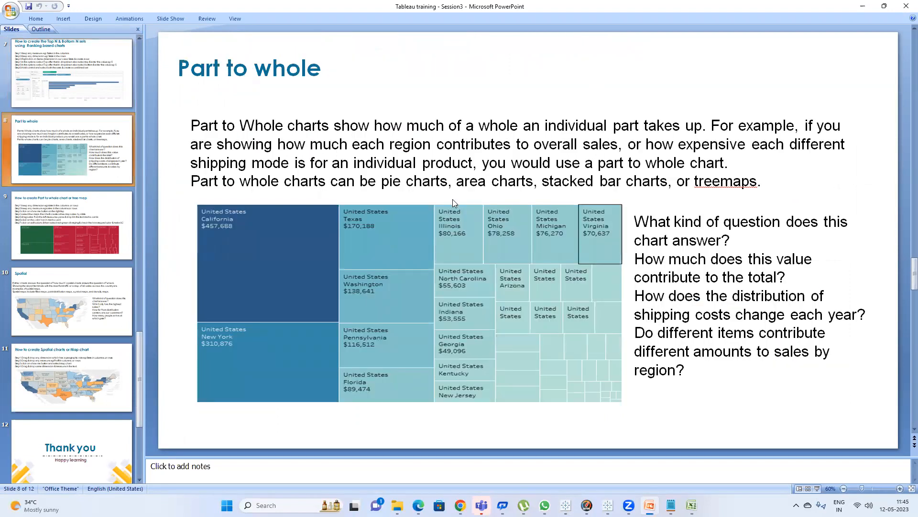
{"action": "left_click", "coordinate": [322, 72]}
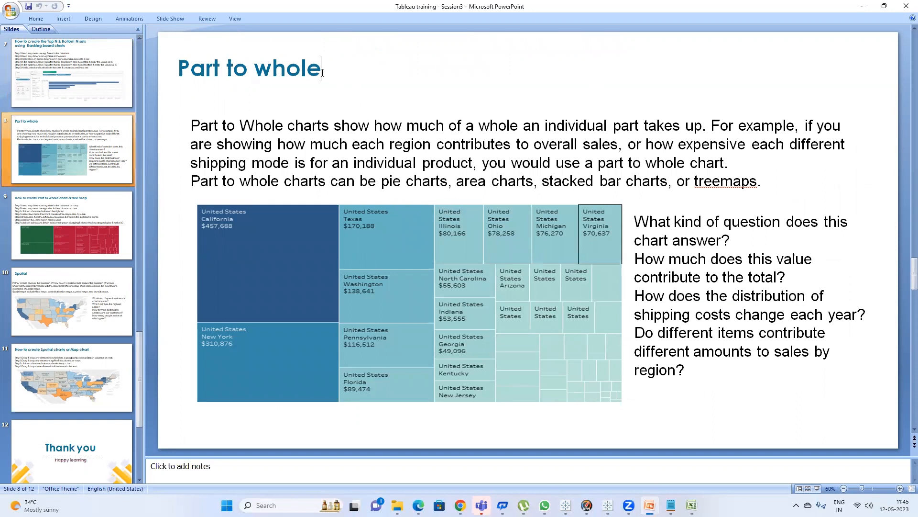
{"action": "type", "text": "T"}
{"action": "key", "text": "BackSpace"}
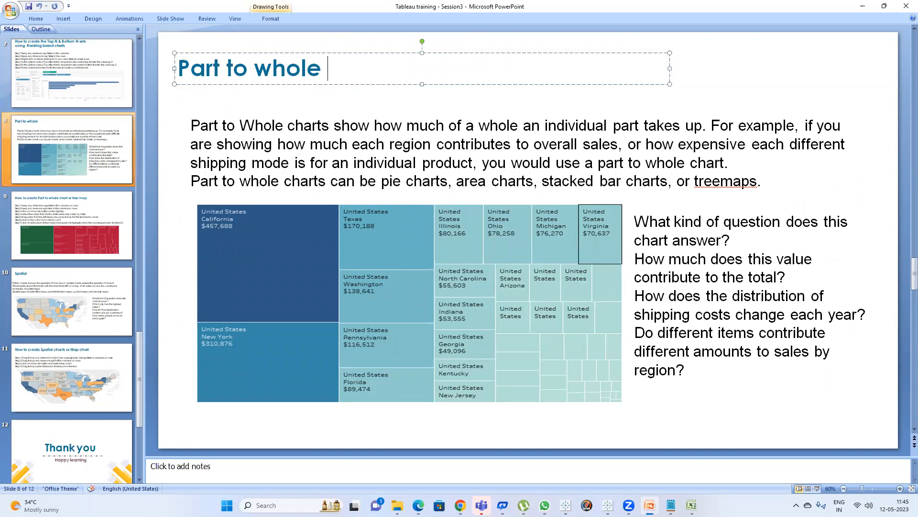
{"action": "type", "text": "or Tree Mp"}
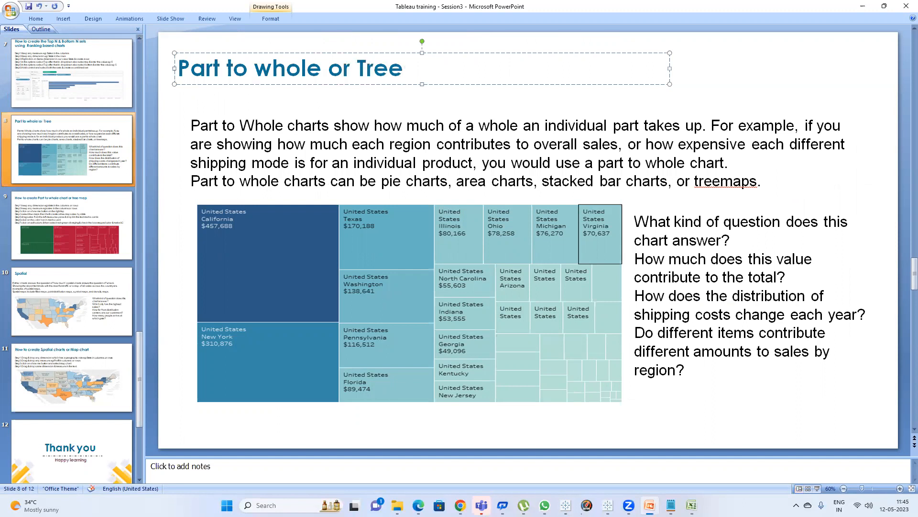
{"action": "key", "text": "BackSpace"}
{"action": "type", "text": "ap"}
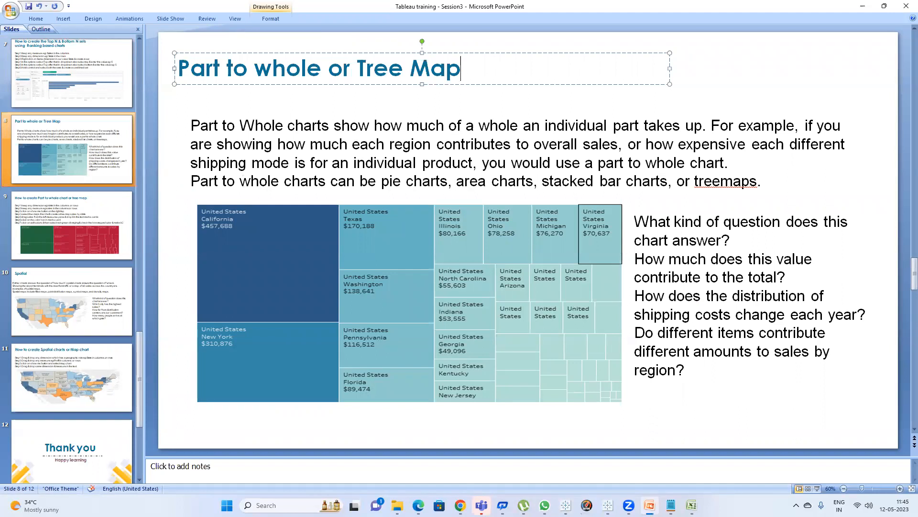
Return to Tableau, open a new worksheet and add Sub-Category and Sales to the view.
{"action": "key", "text": "alt+Tab"}
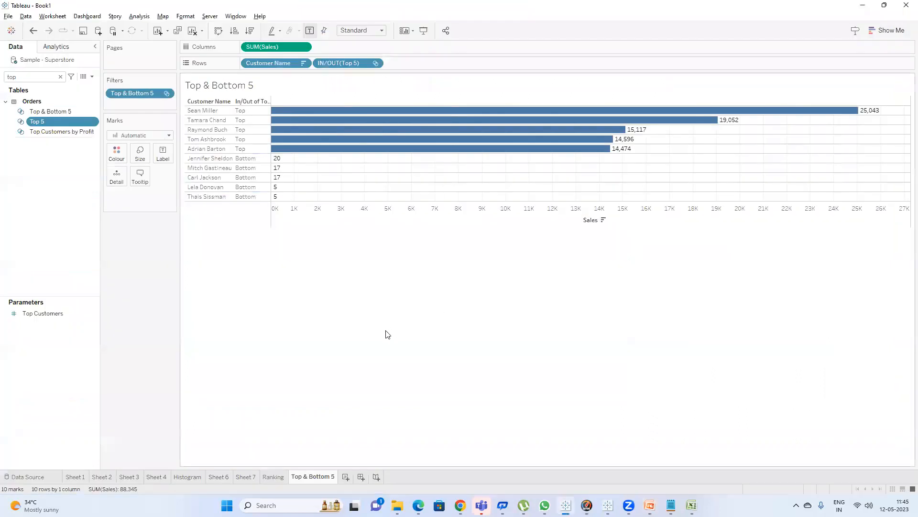
{"action": "left_click", "coordinate": [345, 477]}
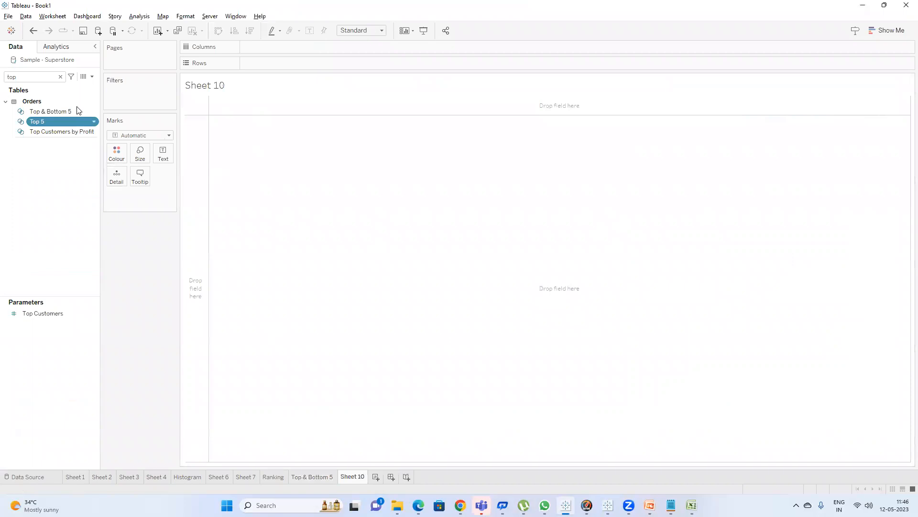
{"action": "left_click", "coordinate": [60, 76]}
{"action": "type", "text": "su"}
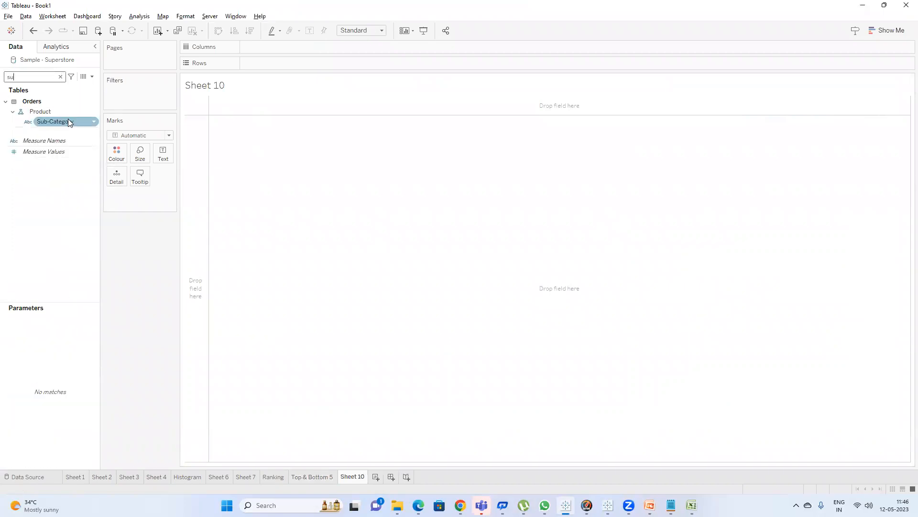
{"action": "double_click", "coordinate": [68, 121]}
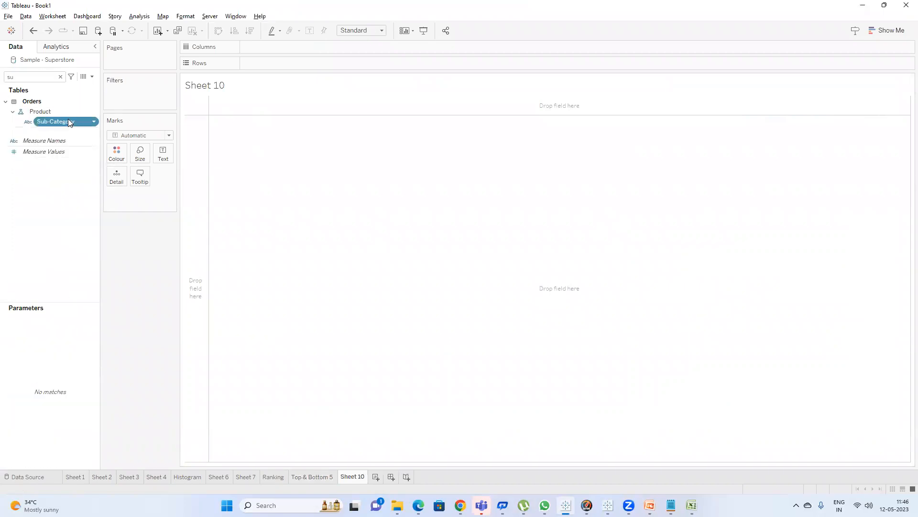
{"action": "left_click", "coordinate": [61, 80]}
{"action": "key", "text": "BackSpace"}
{"action": "type", "text": "a"}
{"action": "double_click", "coordinate": [50, 133]}
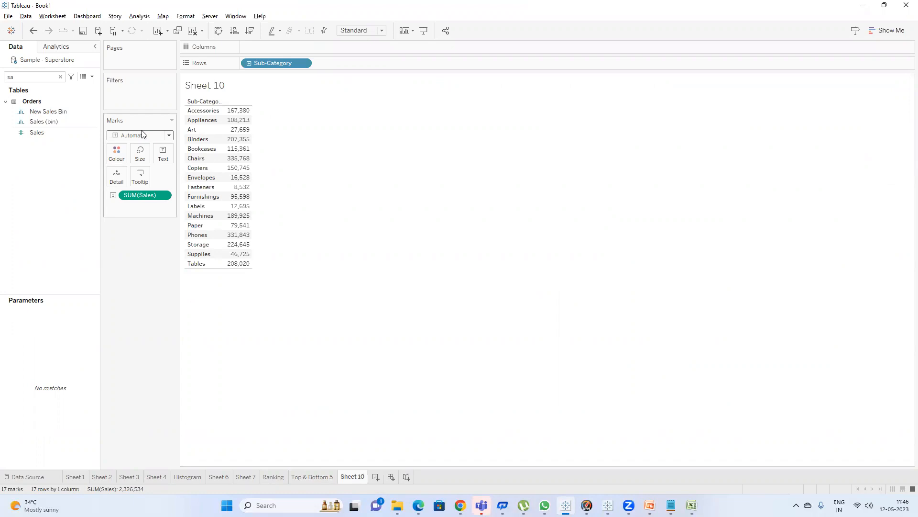
Turn the Sub-Category sales view into a treemap with Show Me.
{"action": "left_click", "coordinate": [887, 30]}
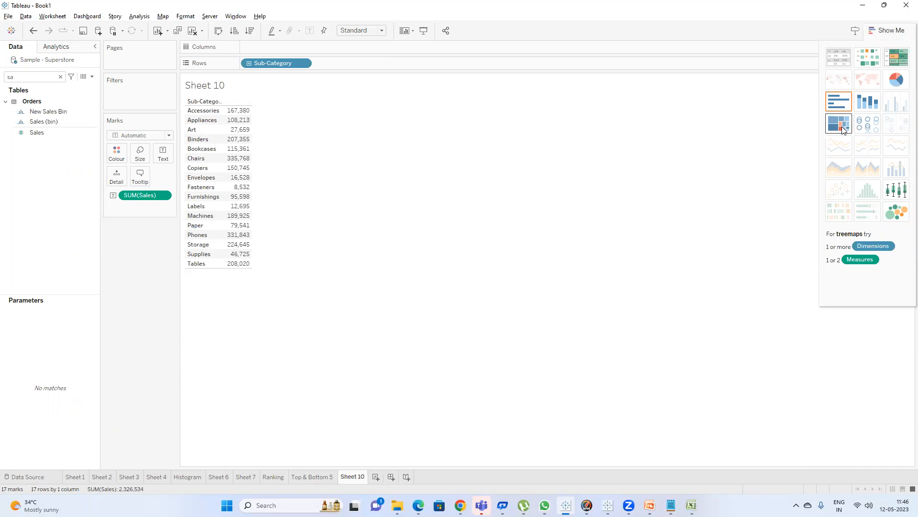
{"action": "left_click", "coordinate": [843, 131]}
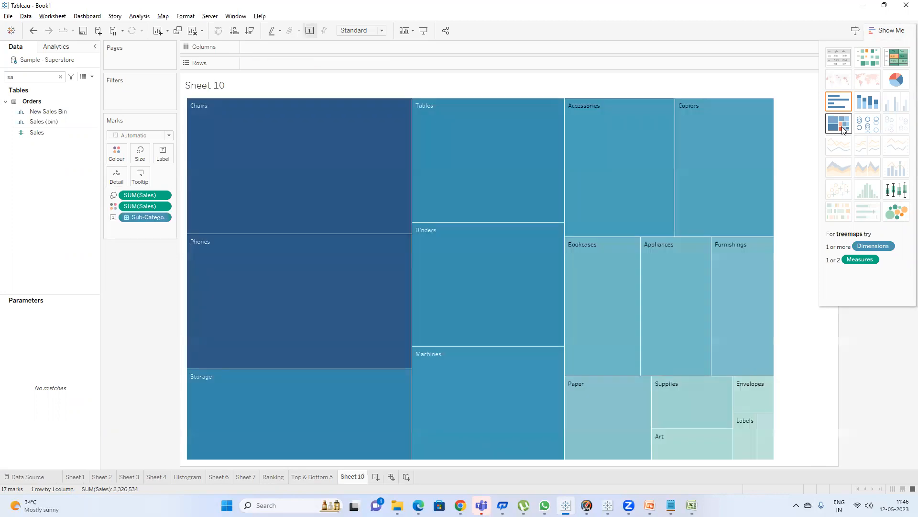
{"action": "left_click", "coordinate": [888, 29]}
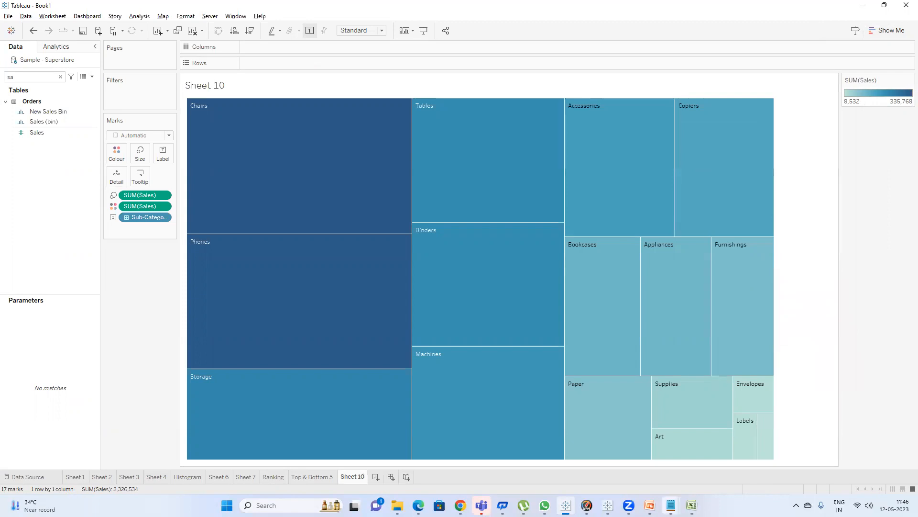
In Notepad, note that treemap data is represented in three ways: 1. Size of the box, 2. Intensity of the color.
{"action": "mouse_move", "coordinate": [671, 505]}
{"action": "left_click", "coordinate": [707, 465]}
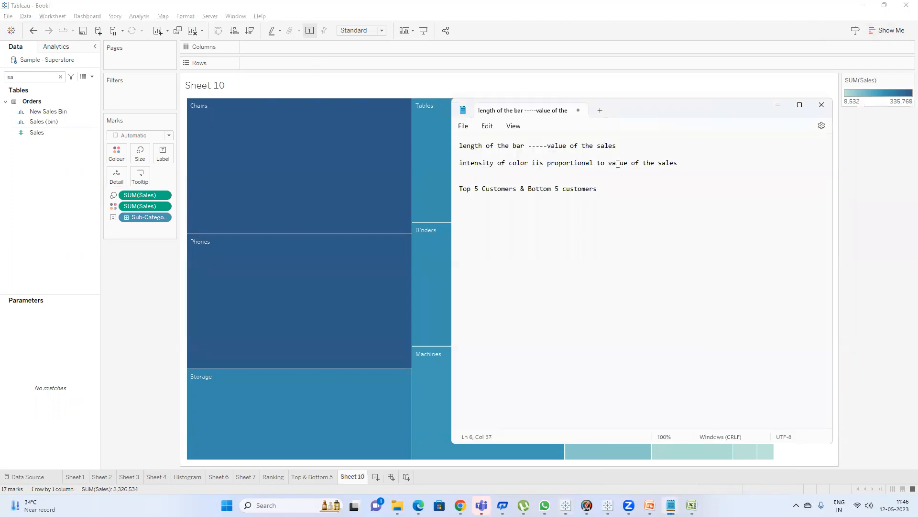
{"action": "type", "text": "In tree map data is gettin represented in thre"}
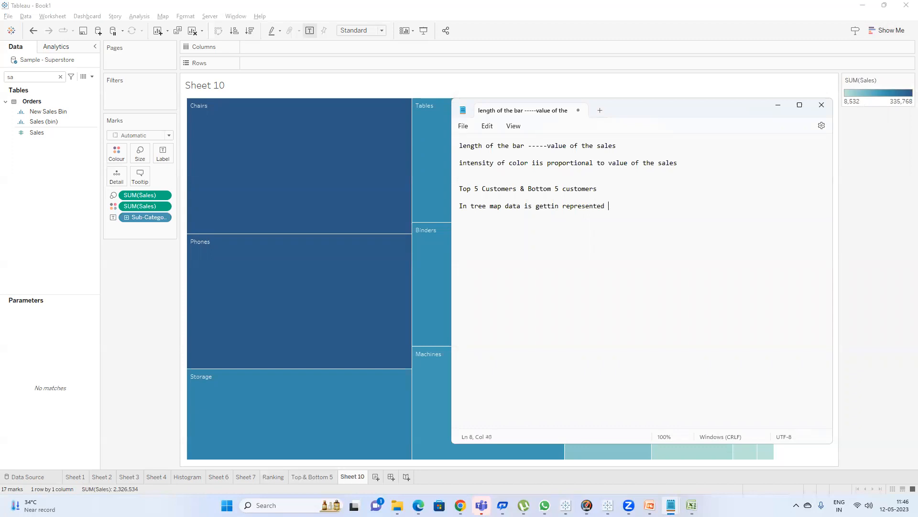
{"action": "key", "text": "BackSpace"}
{"action": "type", "text": "ree ways"}
{"action": "key", "text": "Return"}
{"action": "type", "text": "1. Size of the box"}
{"action": "key", "text": "Return"}
{"action": "type", "text": "2. Intensity of the color"}
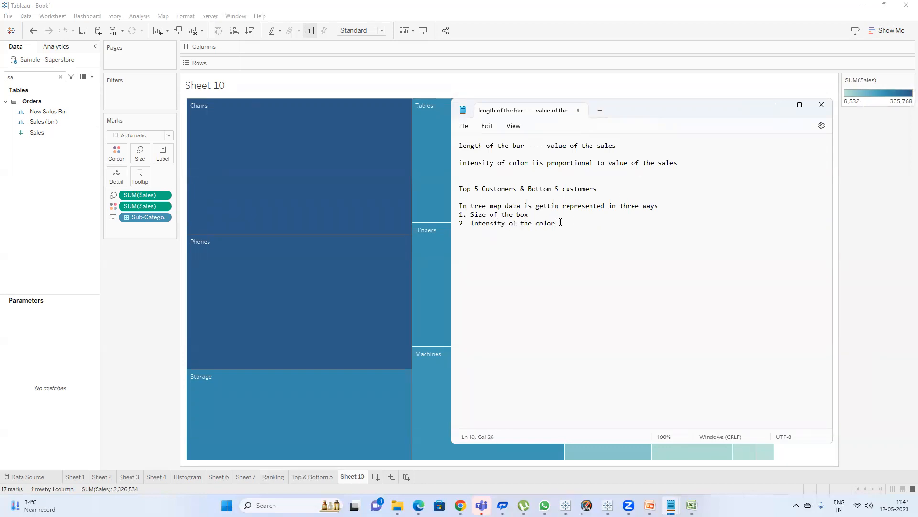
Add a third point, 3. Hierarchy, to the treemap notes.
{"action": "key", "text": "shift+Up"}
{"action": "key", "text": "shift+Home"}
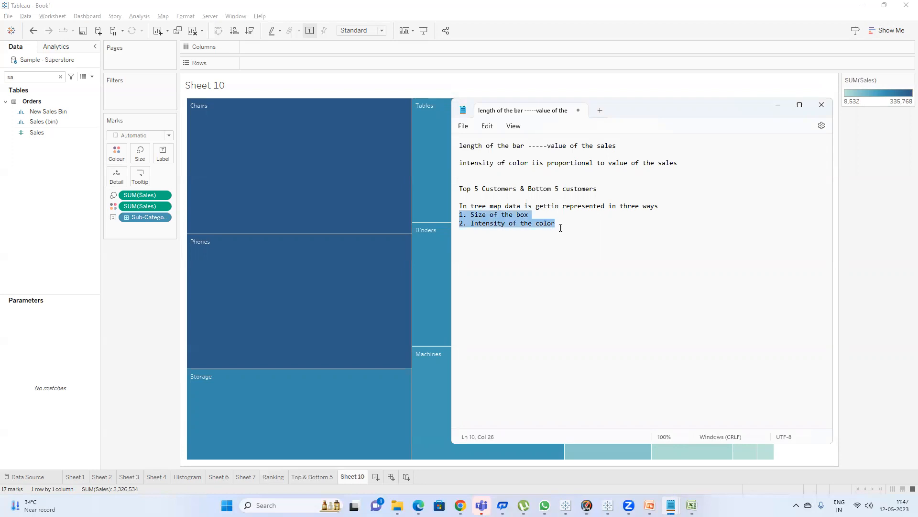
{"action": "left_click", "coordinate": [561, 228]}
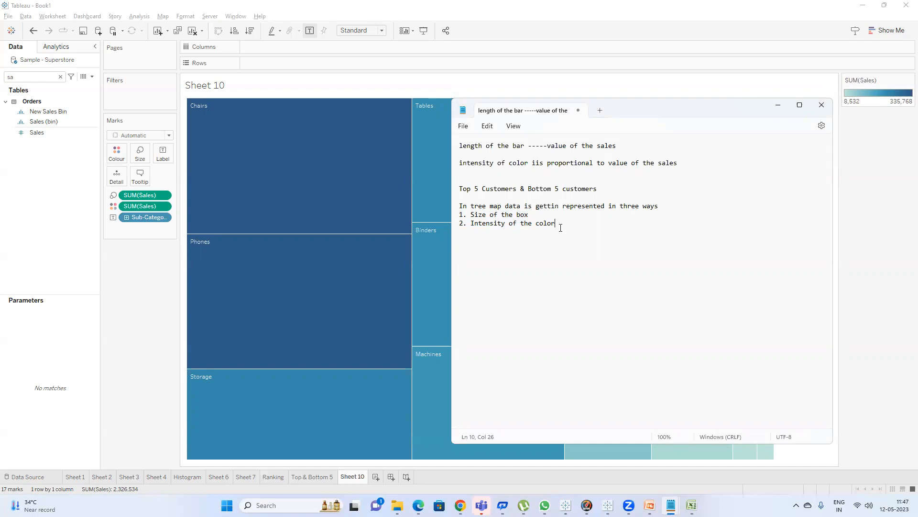
{"action": "left_click_drag", "start_coordinate": [573, 224], "coordinate": [458, 213]}
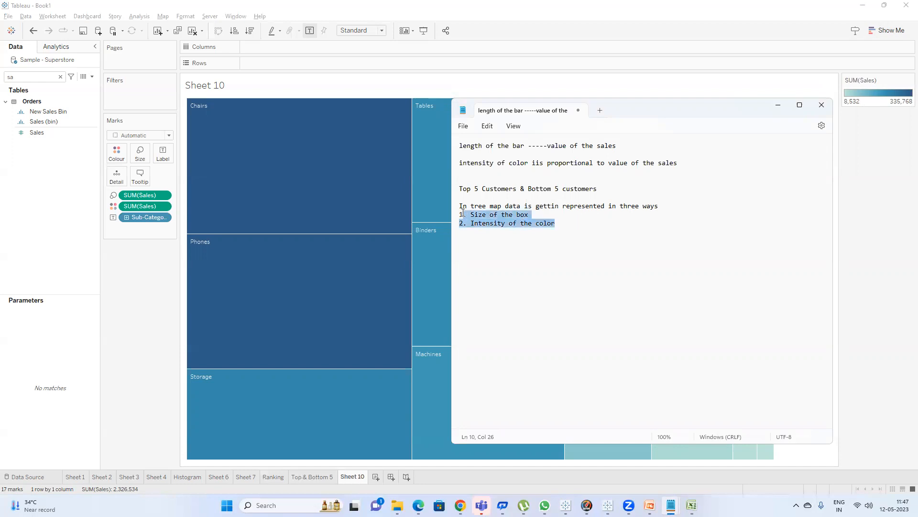
{"action": "left_click", "coordinate": [567, 225]}
{"action": "key", "text": "Return"}
{"action": "type", "text": "3."}
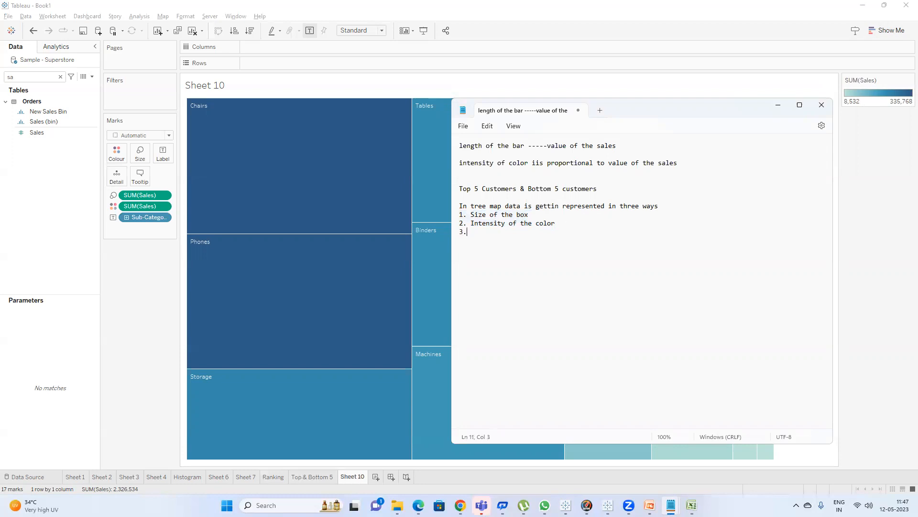
{"action": "type", "text": " Hierarchy"}
Inspect the sub-category sales of individual treemap boxes and review the treemap notes.
{"action": "left_click", "coordinate": [159, 308]}
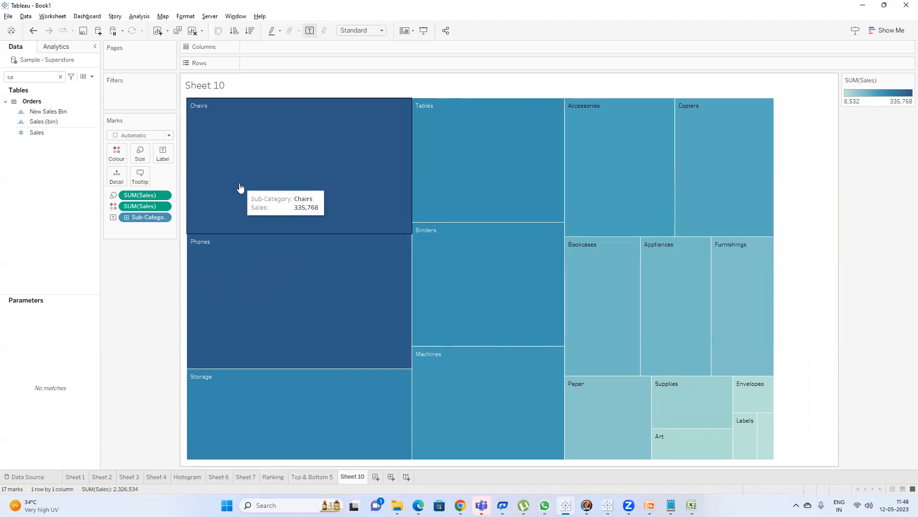
{"action": "mouse_move", "coordinate": [767, 431]}
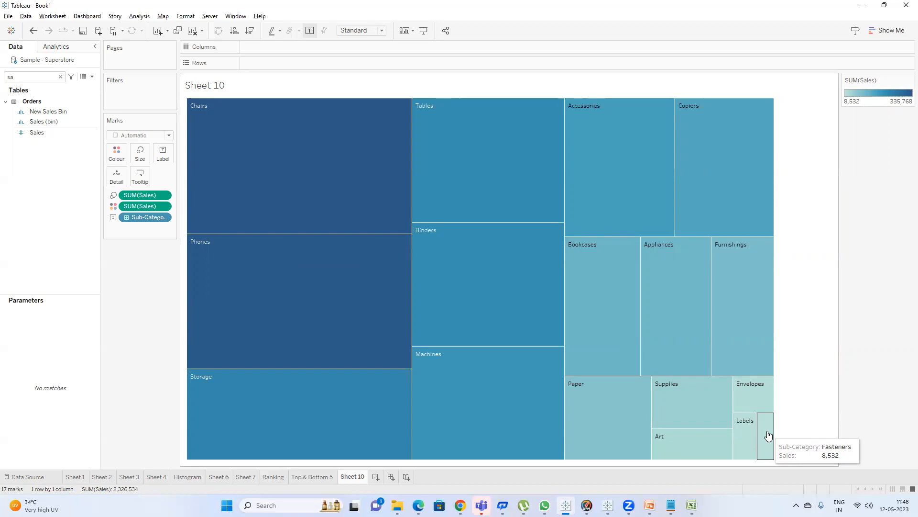
{"action": "mouse_move", "coordinate": [262, 154]}
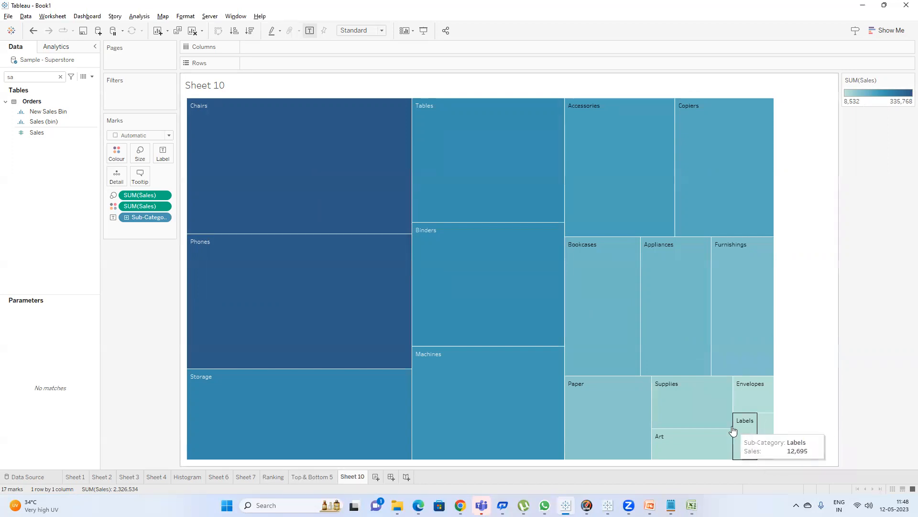
{"action": "key", "text": "alt+Tab"}
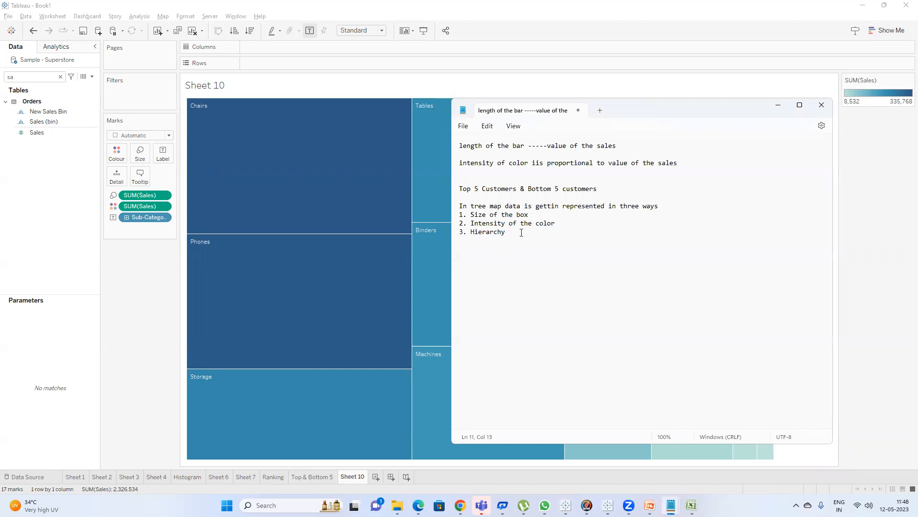
{"action": "left_click_drag", "start_coordinate": [530, 237], "coordinate": [451, 198]}
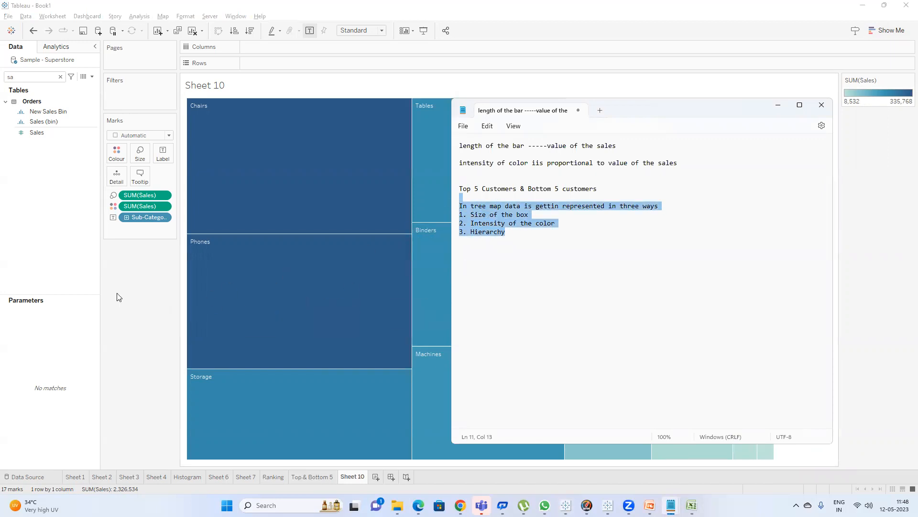
{"action": "left_click", "coordinate": [136, 307]}
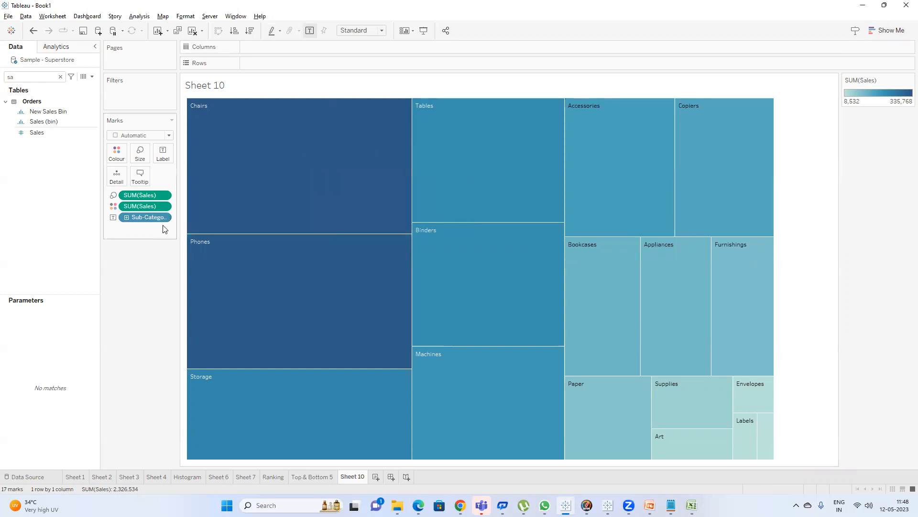
Label the treemap boxes with SUM(Sales) and rename the sheet to Tree Map.
{"action": "left_click_drag", "start_coordinate": [142, 196], "coordinate": [163, 153]}
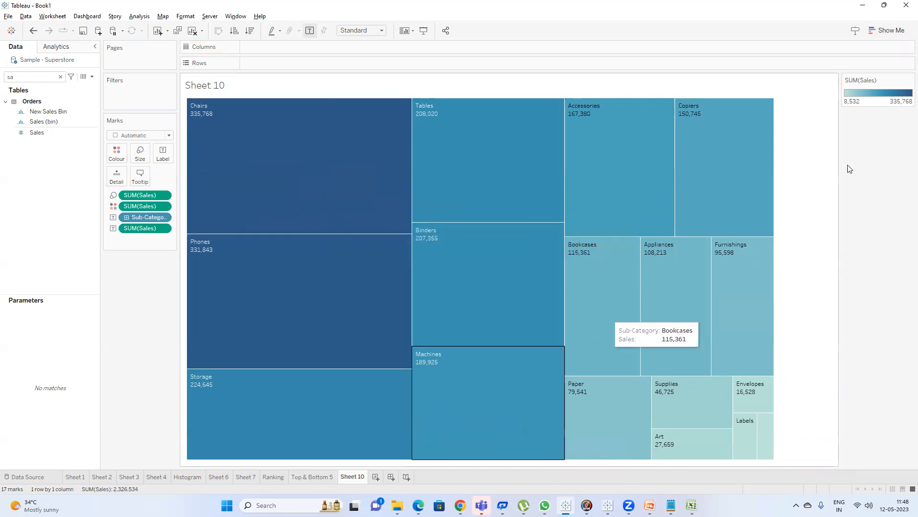
{"action": "double_click", "coordinate": [352, 479]}
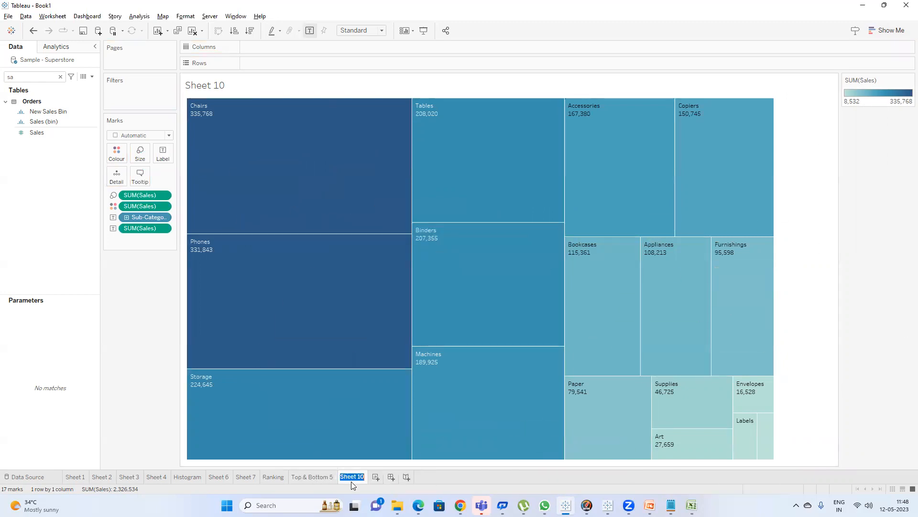
{"action": "type", "text": "Tree Map"}
{"action": "key", "text": "Return"}
Create a new calculated field whose formula begins with if SUM([Sales])>200000 THEN.
{"action": "left_click", "coordinate": [92, 77]}
{"action": "left_click", "coordinate": [88, 85]}
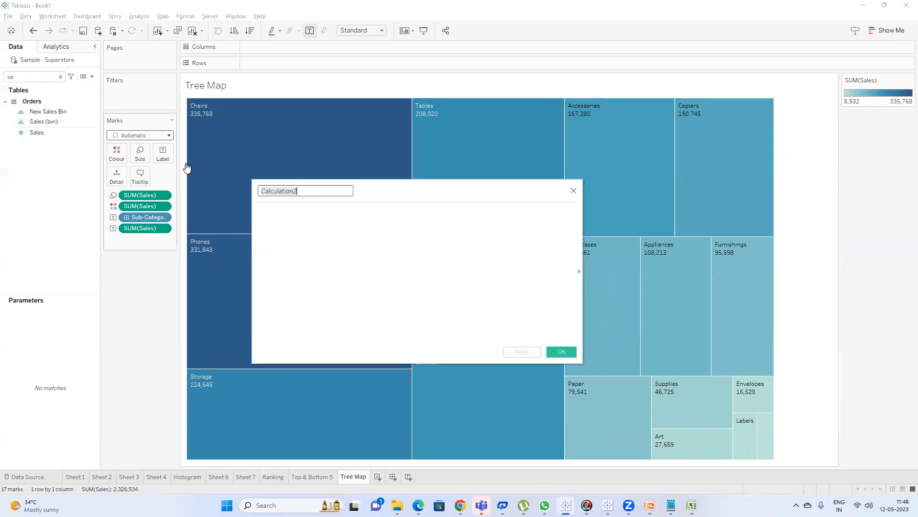
{"action": "left_click_drag", "start_coordinate": [365, 189], "coordinate": [414, 259]}
{"action": "left_click", "coordinate": [393, 308]}
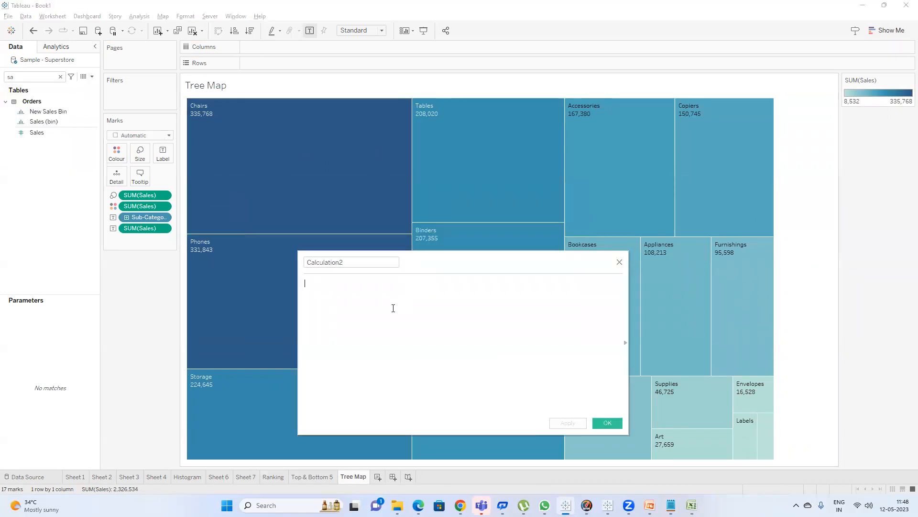
{"action": "type", "text": "if SUM([Sales])"}
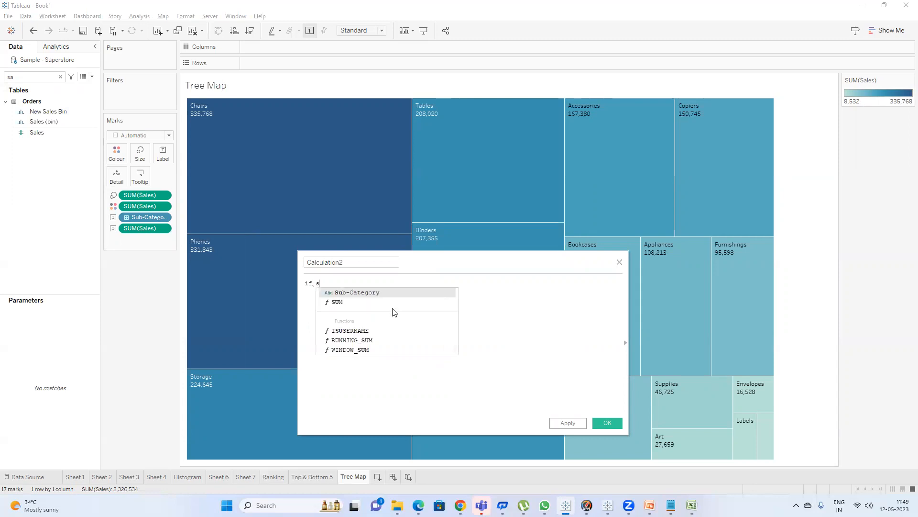
{"action": "type", "text": ">"}
{"action": "mouse_move", "coordinate": [365, 163]}
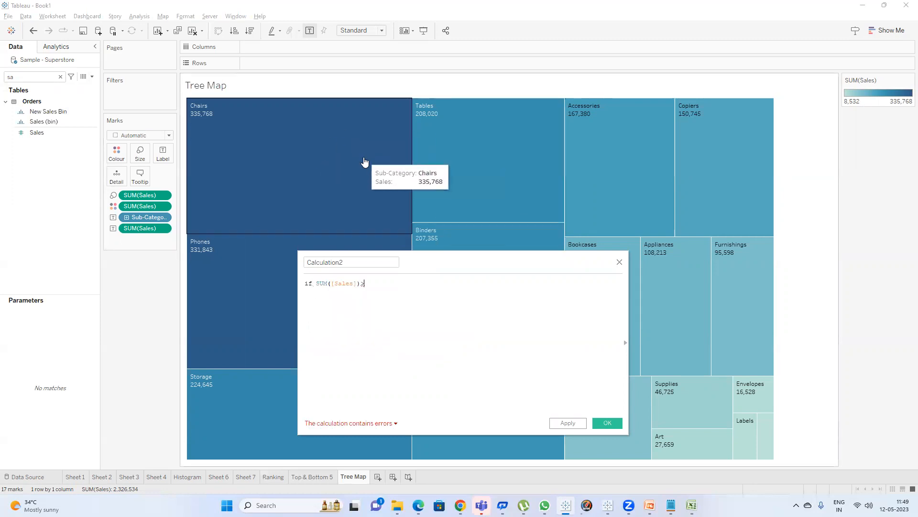
{"action": "mouse_move", "coordinate": [484, 165]}
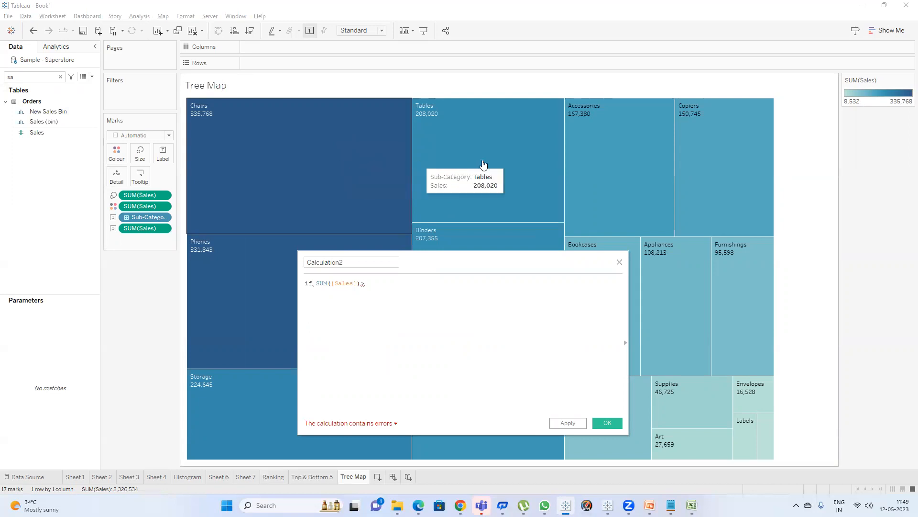
{"action": "type", "text": "20000"}
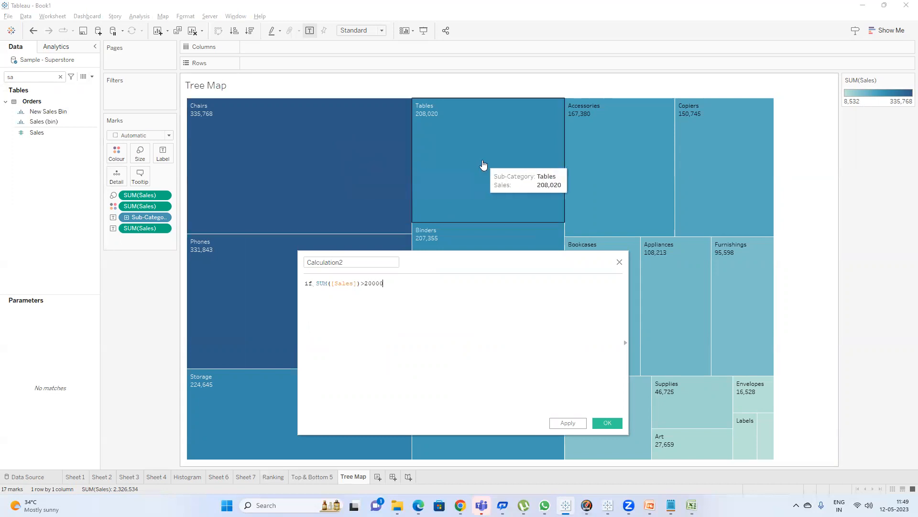
{"action": "type", "text": "0 the"}
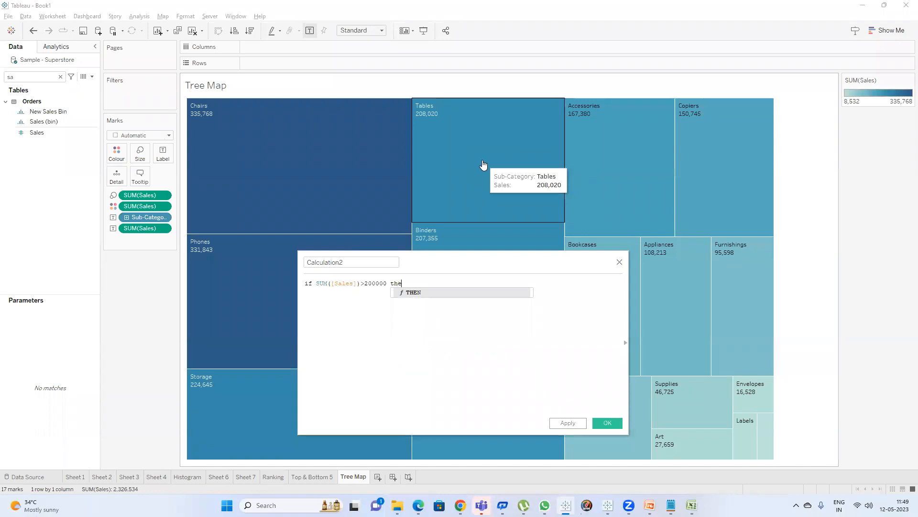
{"action": "key", "text": "Return"}
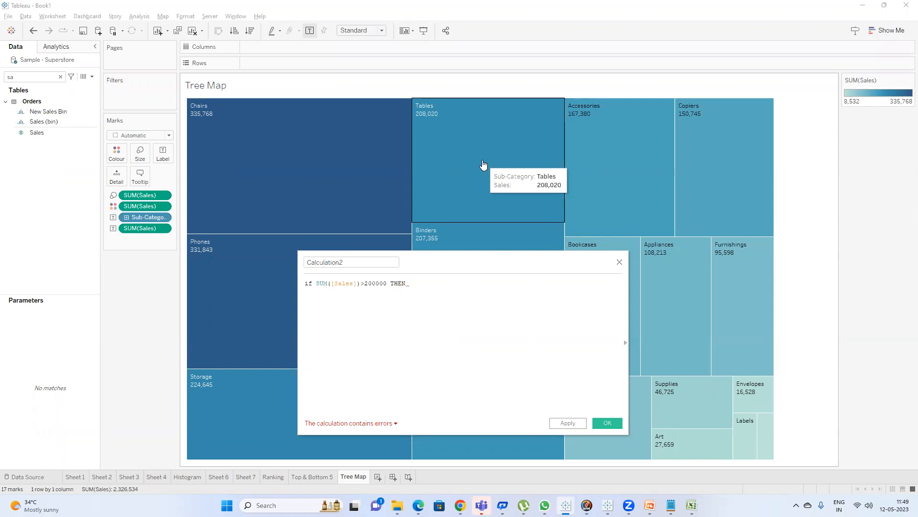
Make the first condition return 'Good Performance'.
{"action": "type", "text": "''"}
{"action": "type", "text": "G"}
{"action": "type", "text": "ood Per"}
{"action": "type", "text": "forma"}
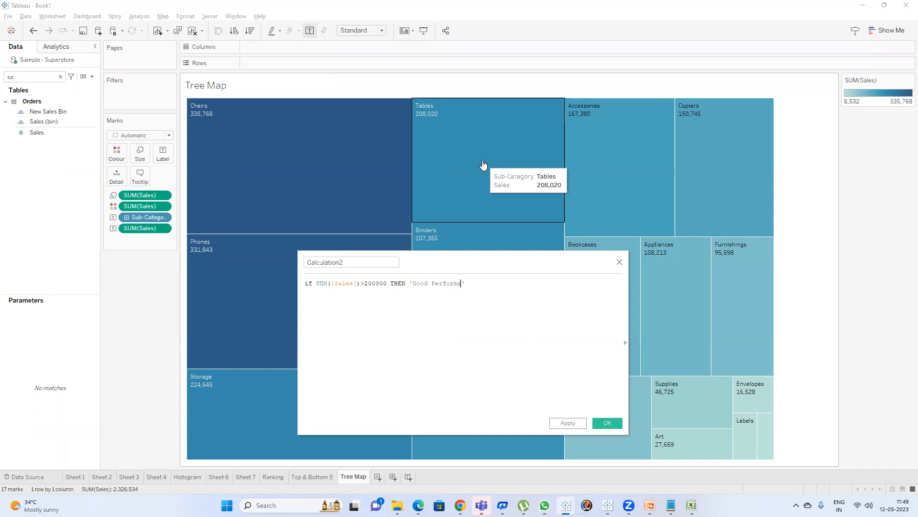
{"action": "type", "text": "nce"}
{"action": "key", "text": "Return"}
Add a second line: ELSE SUM([Sales])>100000 and SUM([Sales])<200000 THEN 'Moderate'.
{"action": "type", "text": "ELSE sum"}
{"action": "key", "text": "Return"}
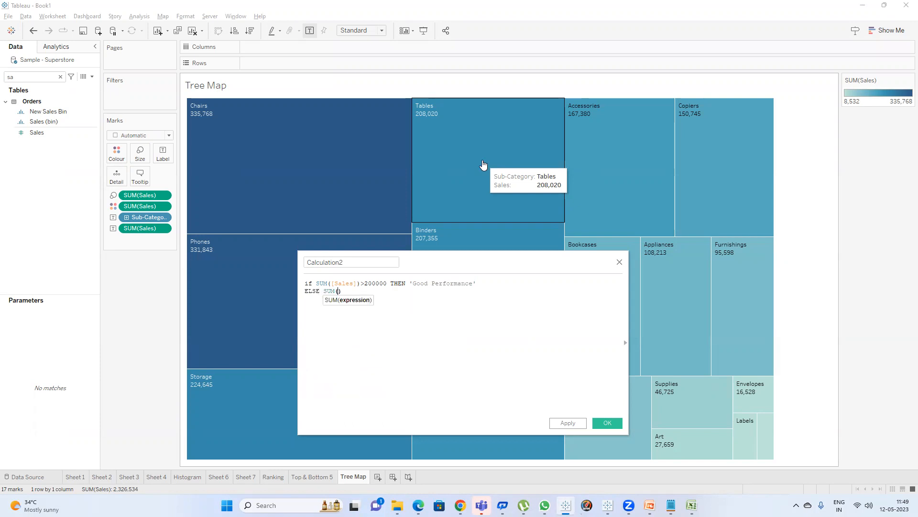
{"action": "type", "text": "sal"}
{"action": "key", "text": "Return"}
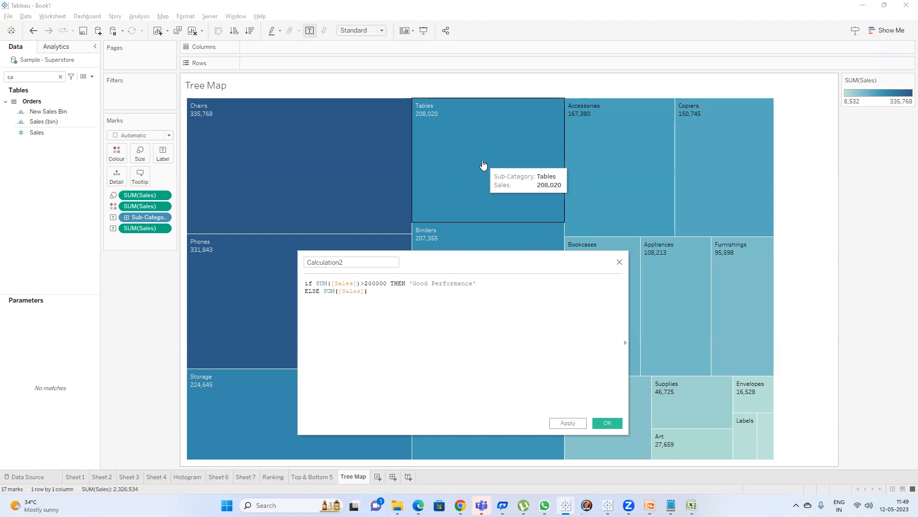
{"action": "type", "text": ">100000 an"}
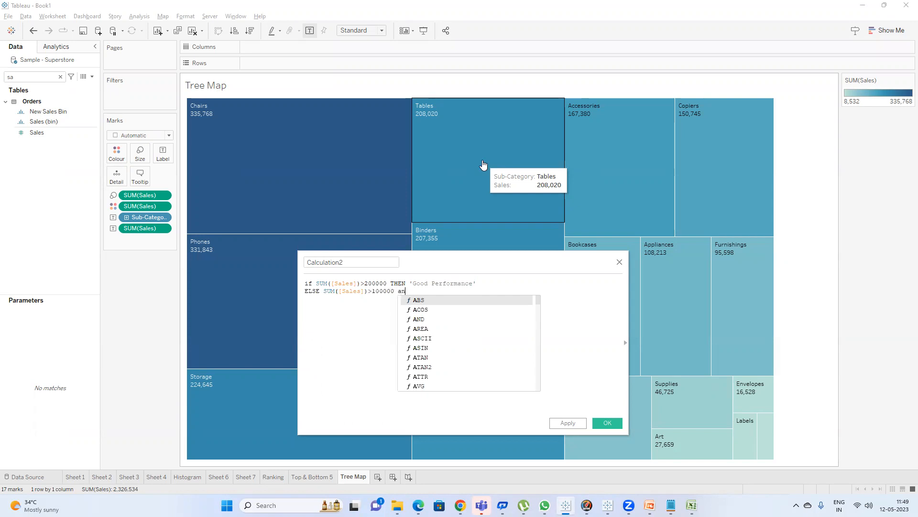
{"action": "type", "text": "d suM([Sales])"}
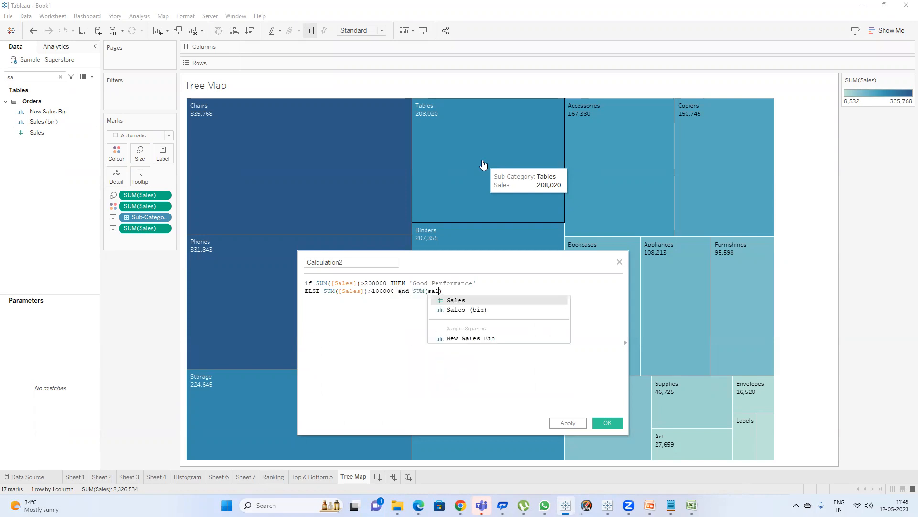
{"action": "type", "text": "<200000"}
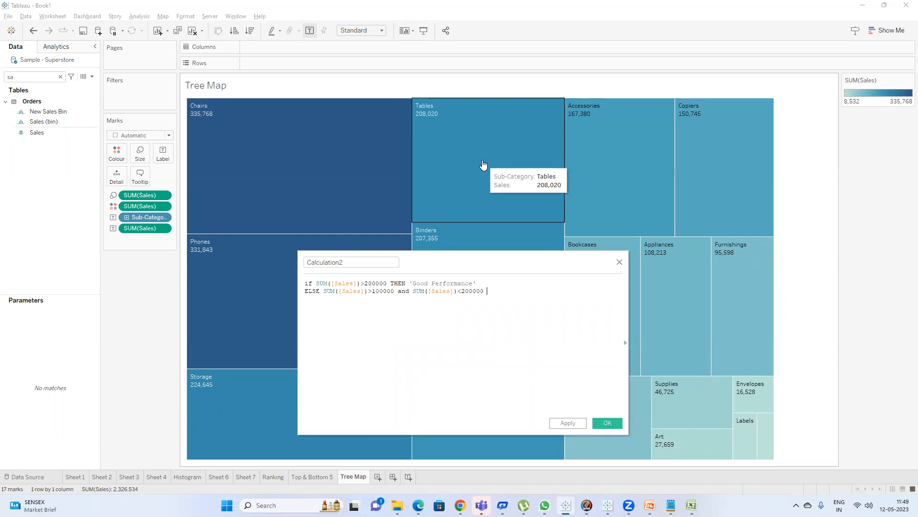
{"action": "type", "text": " the"}
{"action": "key", "text": "Return"}
{"action": "type", "text": "'Moderate"}
{"action": "key", "text": "Return"}
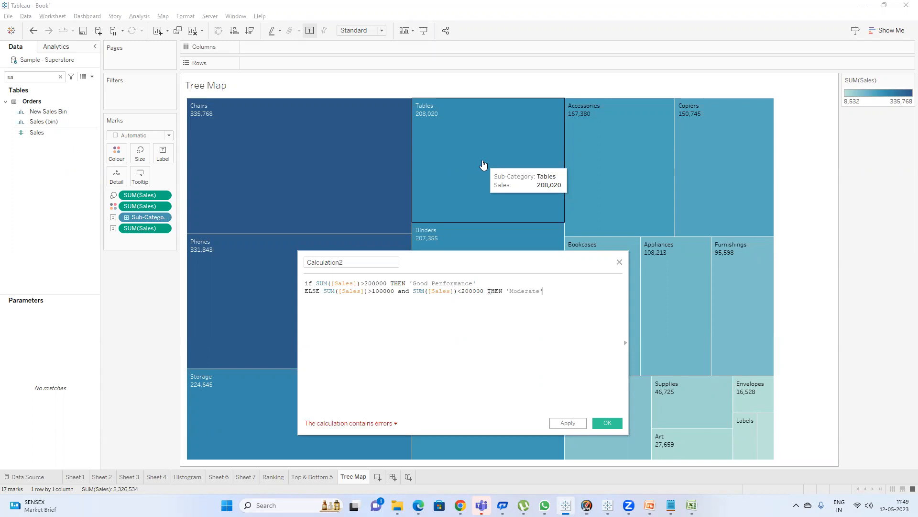
Add a final line ELSE 'Bad Performance' to the formula.
{"action": "type", "text": "els"}
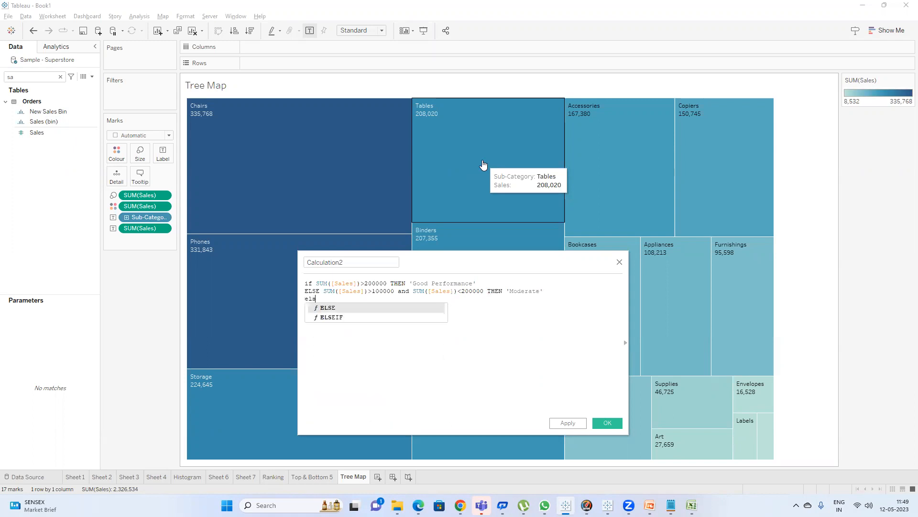
{"action": "key", "text": "Return"}
{"action": "type", "text": "'"}
{"action": "key", "text": "BackSpace"}
{"action": "key", "text": "BackSpace"}
{"action": "key", "text": "BackSpace"}
{"action": "key", "text": "Return"}
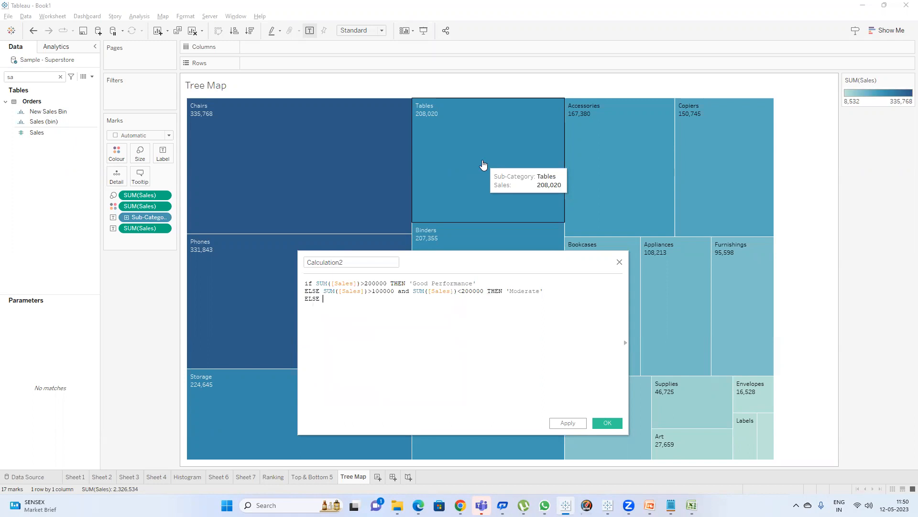
{"action": "type", "text": "'Bad Performance"}
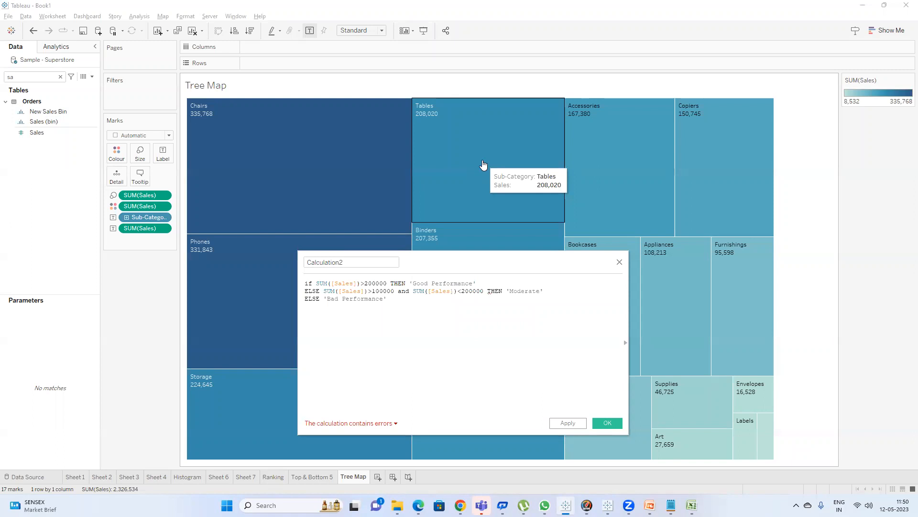
Change the second line's ELSE to ELSEIF and close the formula with END.
{"action": "left_click", "coordinate": [625, 342]}
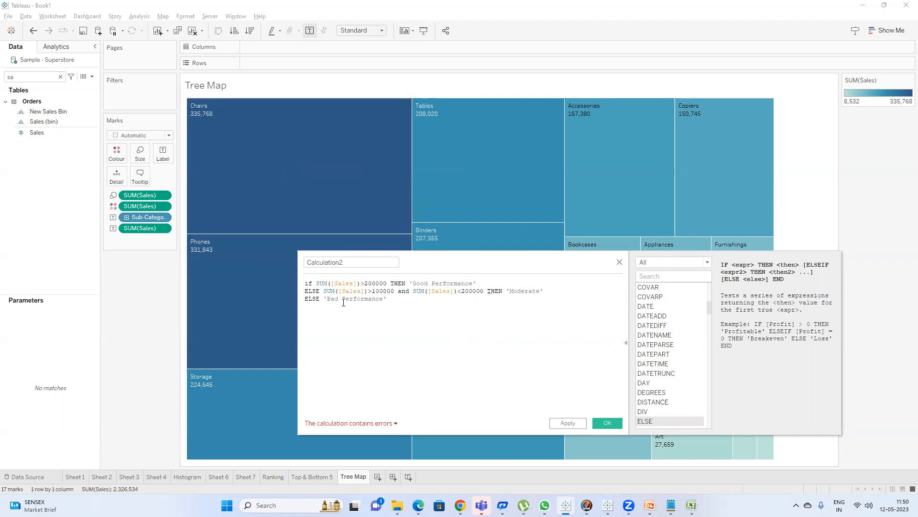
{"action": "double_click", "coordinate": [313, 291]}
{"action": "type", "text": "els"}
{"action": "key", "text": "Down"}
{"action": "key", "text": "Return"}
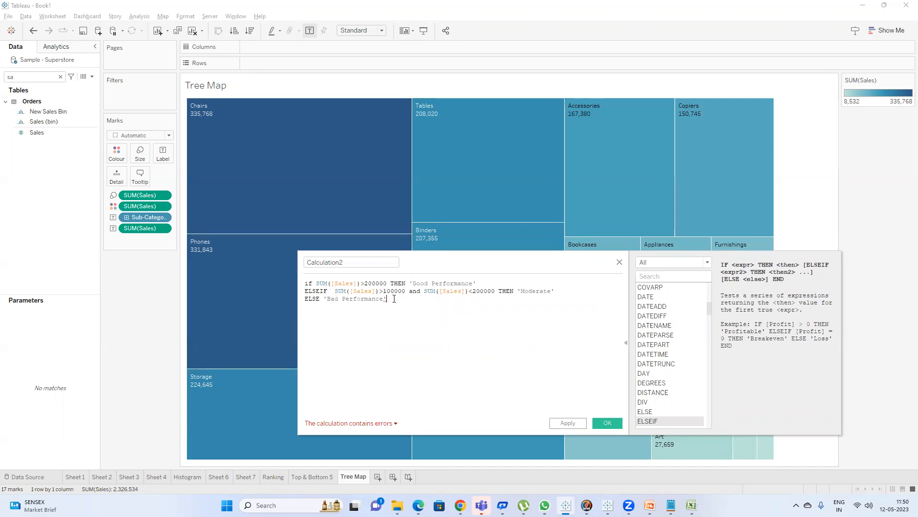
{"action": "type", "text": "END"}
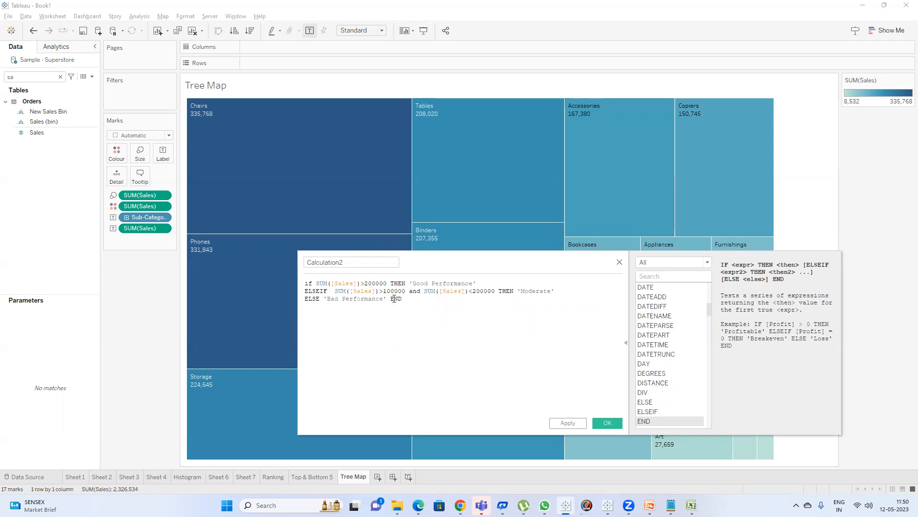
Switch the second line's keyword to ELSE and back to ELSEIF.
{"action": "double_click", "coordinate": [317, 291]}
{"action": "type", "text": "el"}
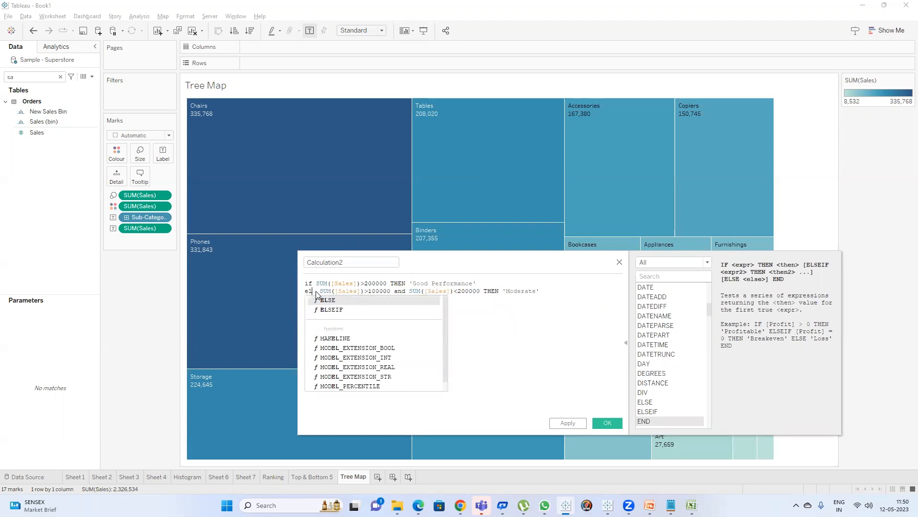
{"action": "key", "text": "Return"}
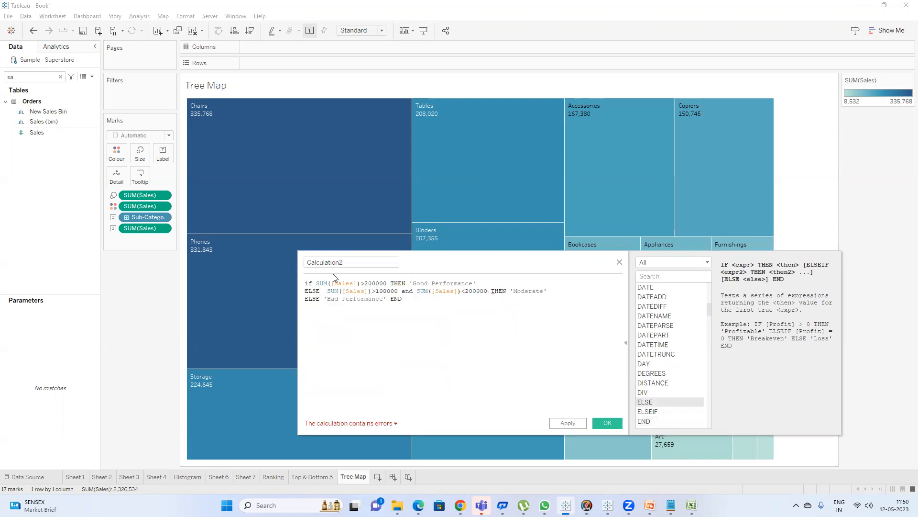
{"action": "mouse_move", "coordinate": [373, 426]}
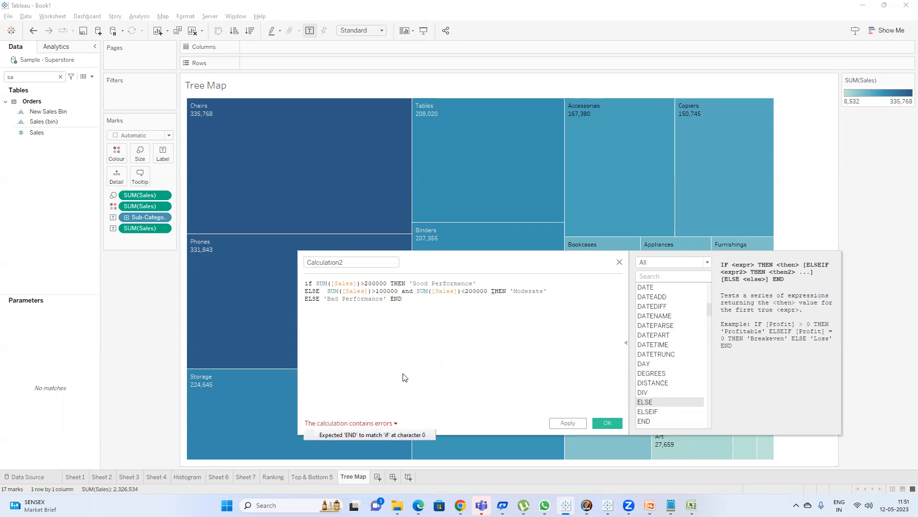
{"action": "double_click", "coordinate": [317, 290]}
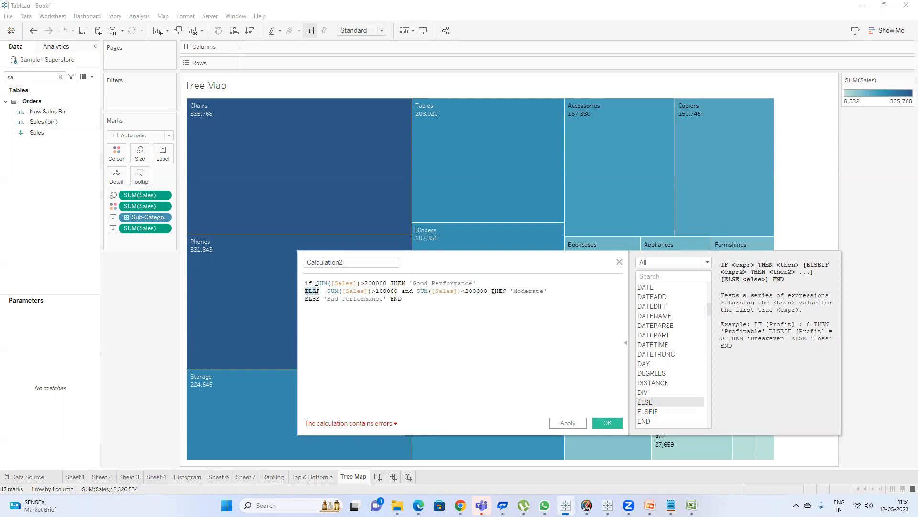
{"action": "type", "text": "els"}
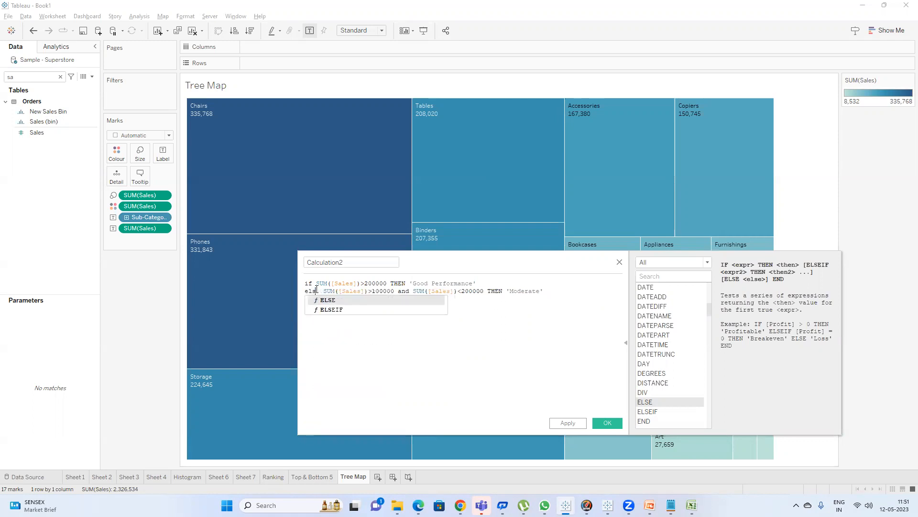
{"action": "left_click", "coordinate": [337, 310]}
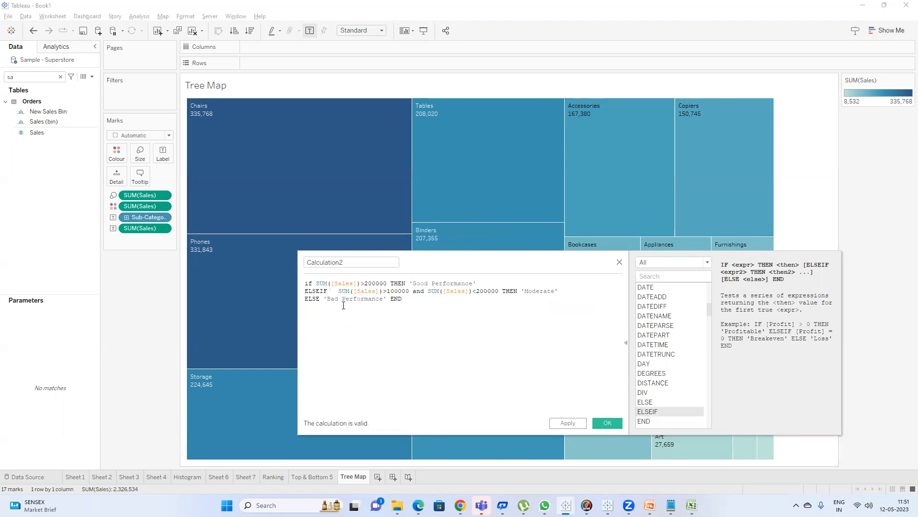
Try to add an extra ELSEIF line after the Moderate line and delete it again.
{"action": "left_click_drag", "start_coordinate": [560, 291], "coordinate": [301, 291]}
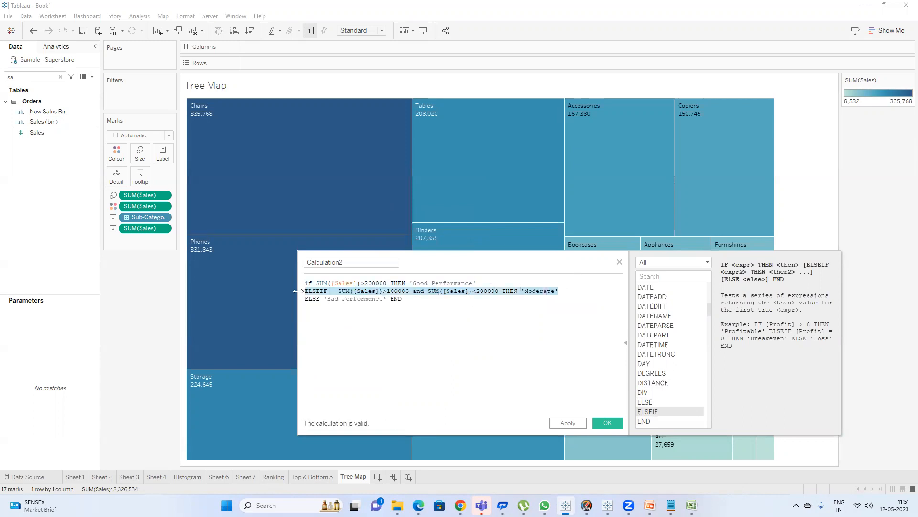
{"action": "left_click", "coordinate": [325, 300]}
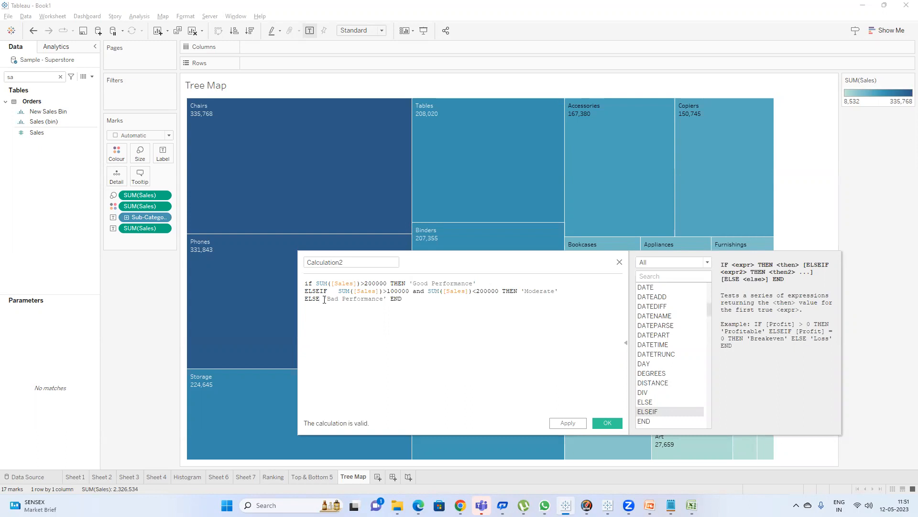
{"action": "left_click", "coordinate": [322, 300]}
{"action": "left_click_drag", "start_coordinate": [330, 292], "coordinate": [503, 293]}
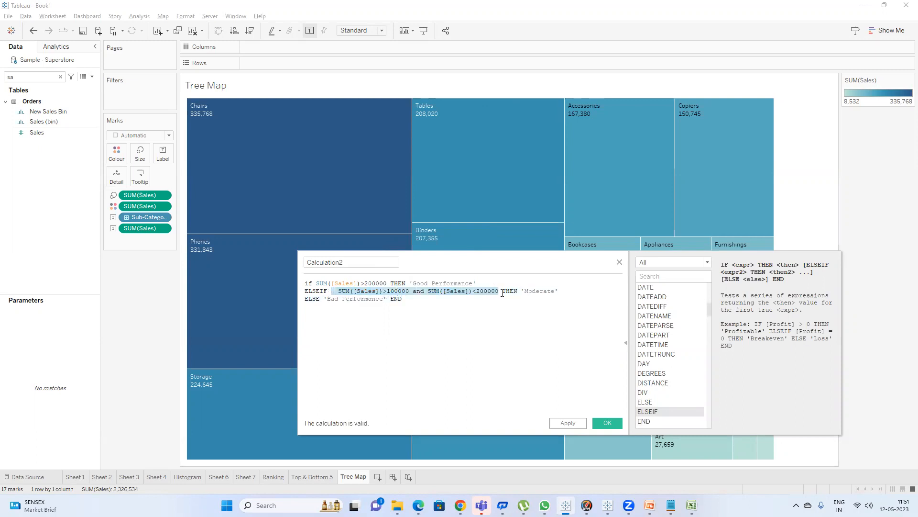
{"action": "left_click", "coordinate": [563, 289]}
{"action": "key", "text": "Return"}
{"action": "type", "text": "e"}
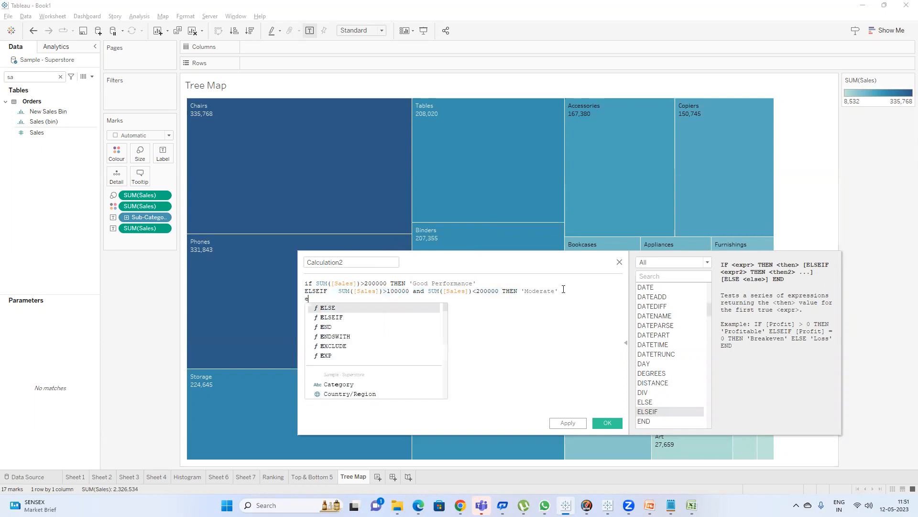
{"action": "key", "text": "Down"}
{"action": "key", "text": "Return"}
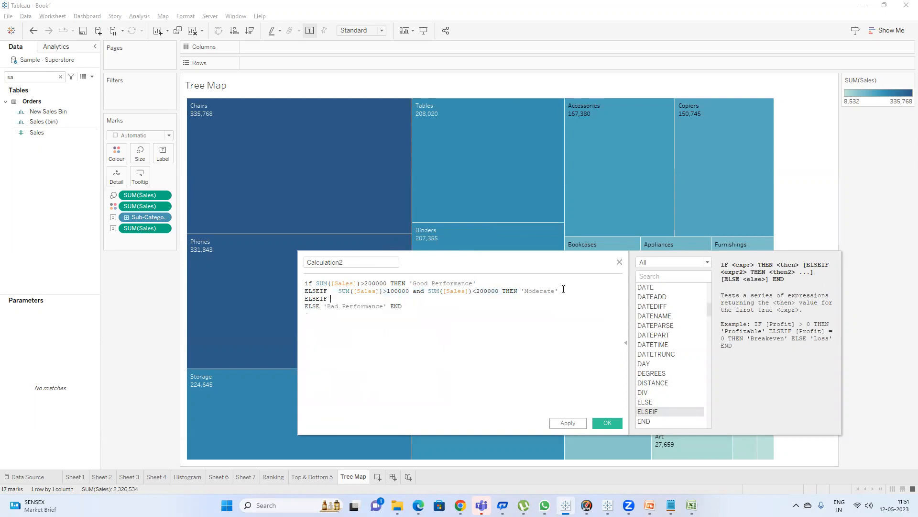
{"action": "left_click_drag", "start_coordinate": [334, 300], "coordinate": [287, 301]}
{"action": "key", "text": "BackSpace"}
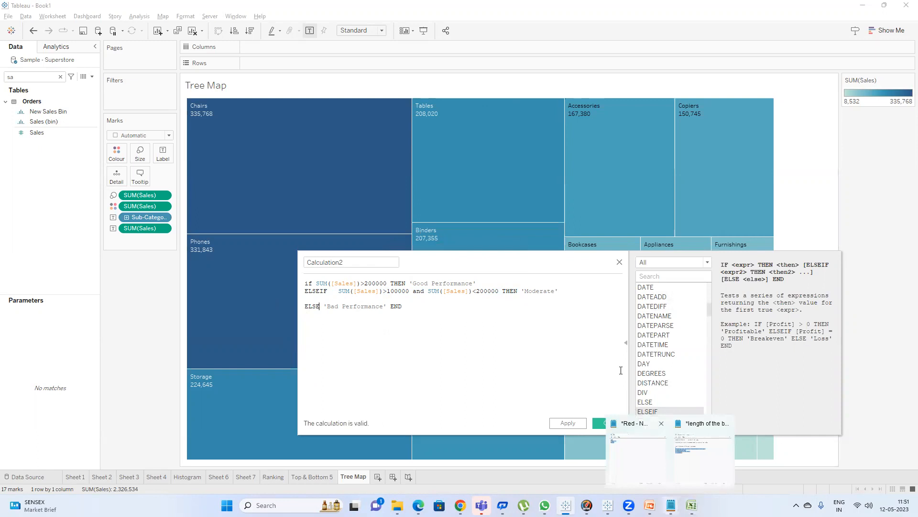
Try changing the last line to ELSEIF SUM([Sales])<100000 THEN 'Bad Performance' and revert it to ELSE.
{"action": "left_click_drag", "start_coordinate": [516, 272], "coordinate": [505, 394]}
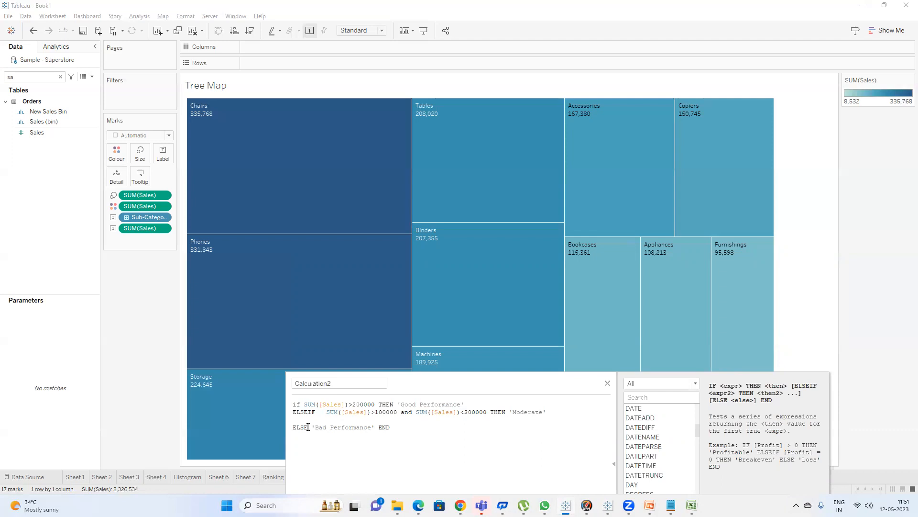
{"action": "type", "text": "IF sum"}
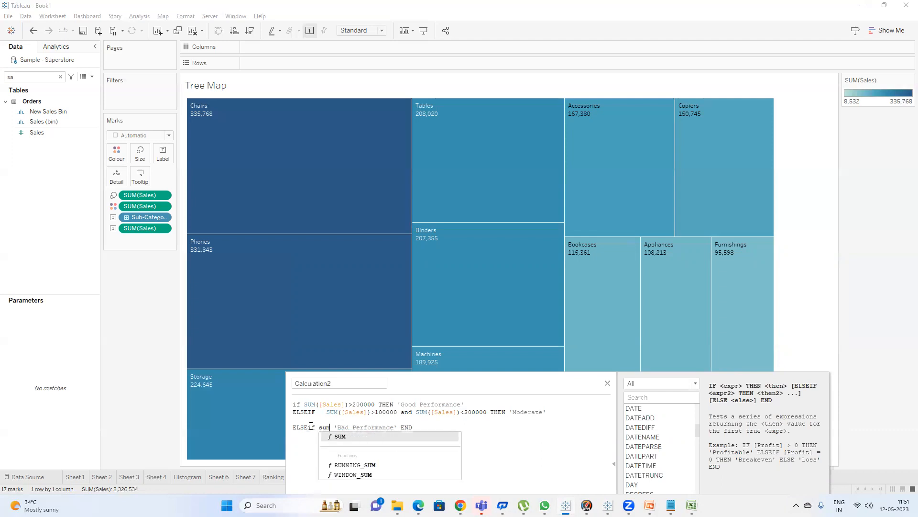
{"action": "key", "text": "Return"}
{"action": "type", "text": "sal"}
{"action": "key", "text": "Return"}
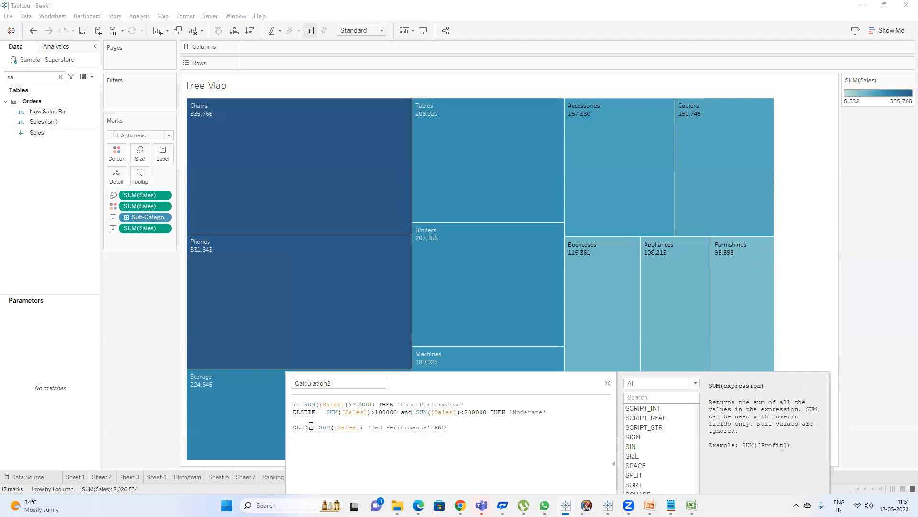
{"action": "type", "text": "<100000 th"}
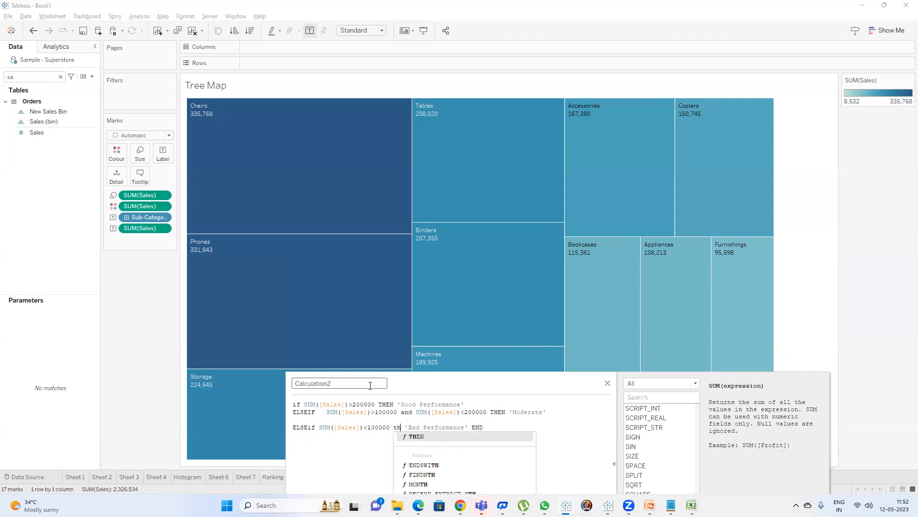
{"action": "key", "text": "Return"}
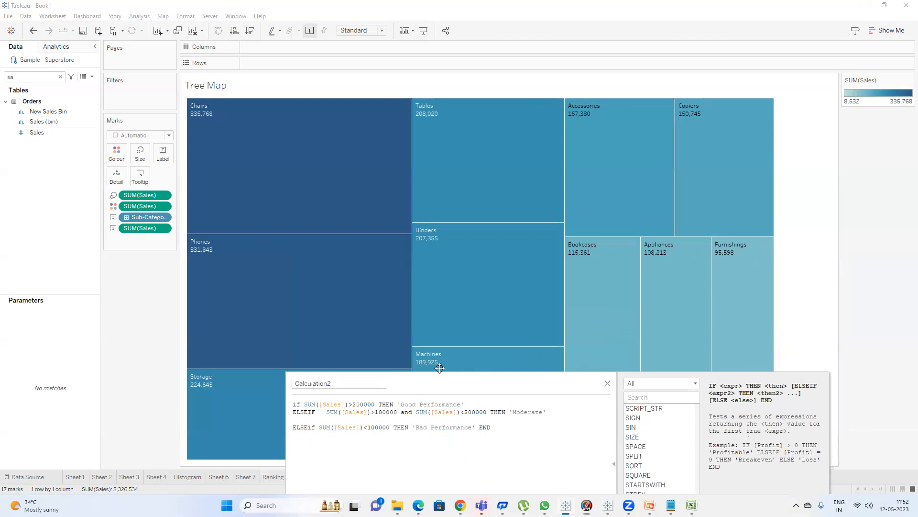
{"action": "left_click_drag", "start_coordinate": [440, 368], "coordinate": [442, 207]}
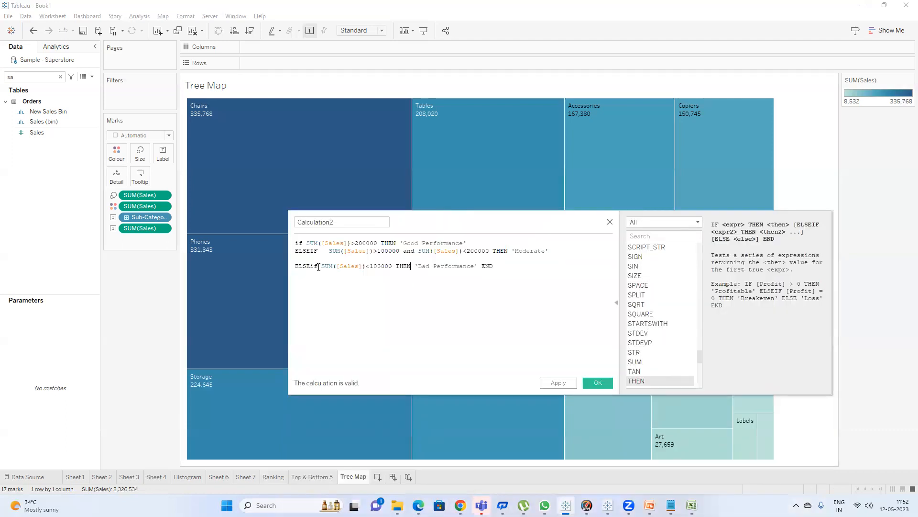
{"action": "left_click_drag", "start_coordinate": [413, 267], "coordinate": [312, 266]}
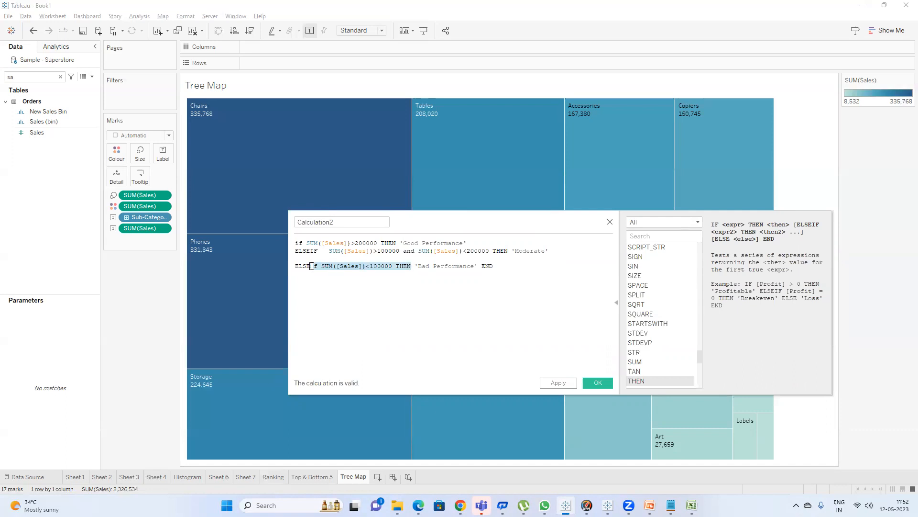
{"action": "key", "text": "BackSpace"}
{"action": "left_click", "coordinate": [496, 342]}
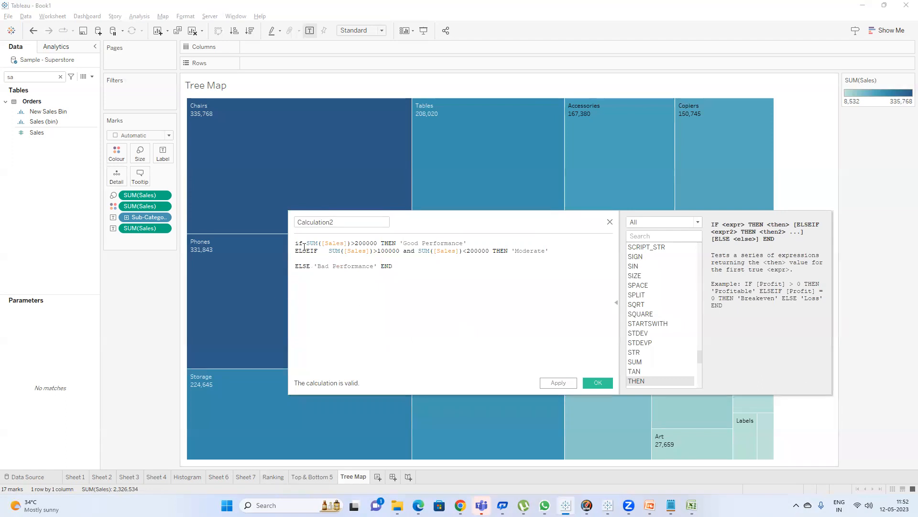
Name the calculated field Color Condition and apply it.
{"action": "left_click", "coordinate": [323, 253]}
{"action": "left_click", "coordinate": [560, 383]}
{"action": "left_click_drag", "start_coordinate": [418, 230], "coordinate": [423, 317]}
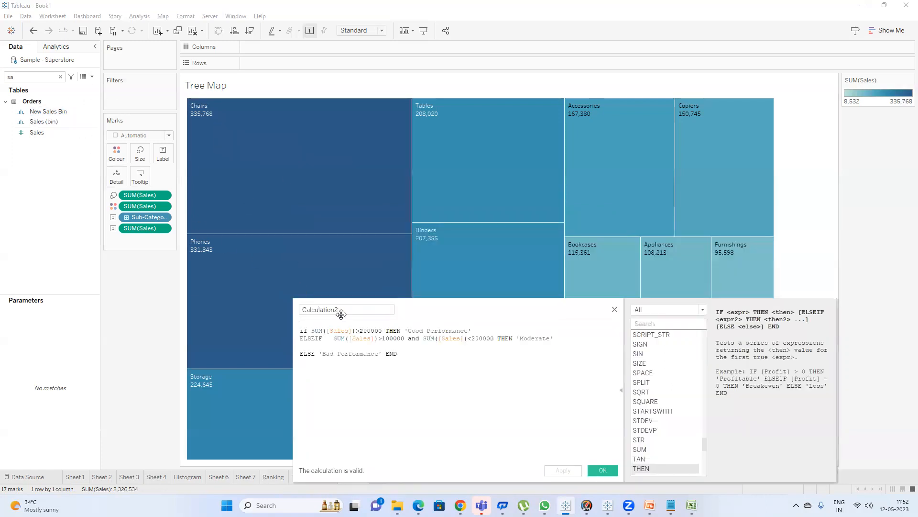
{"action": "left_click_drag", "start_coordinate": [341, 314], "coordinate": [342, 310]}
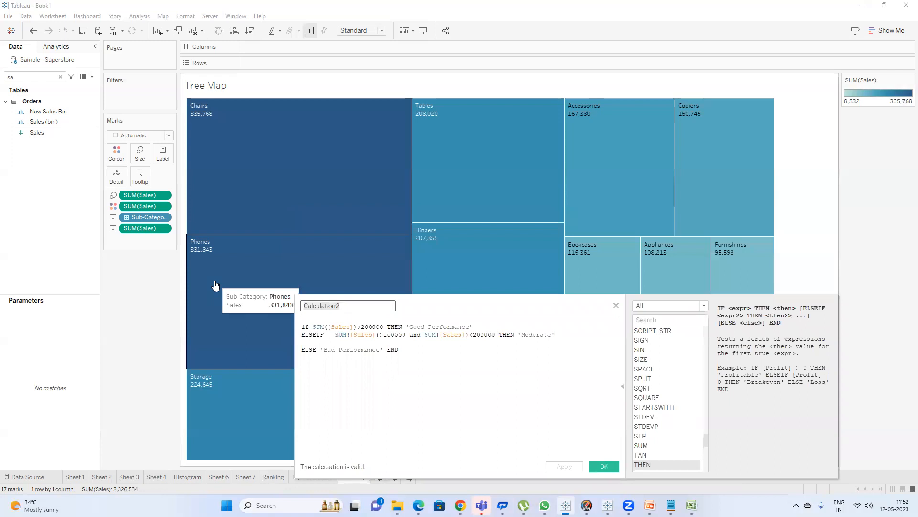
{"action": "type", "text": "Color Co"}
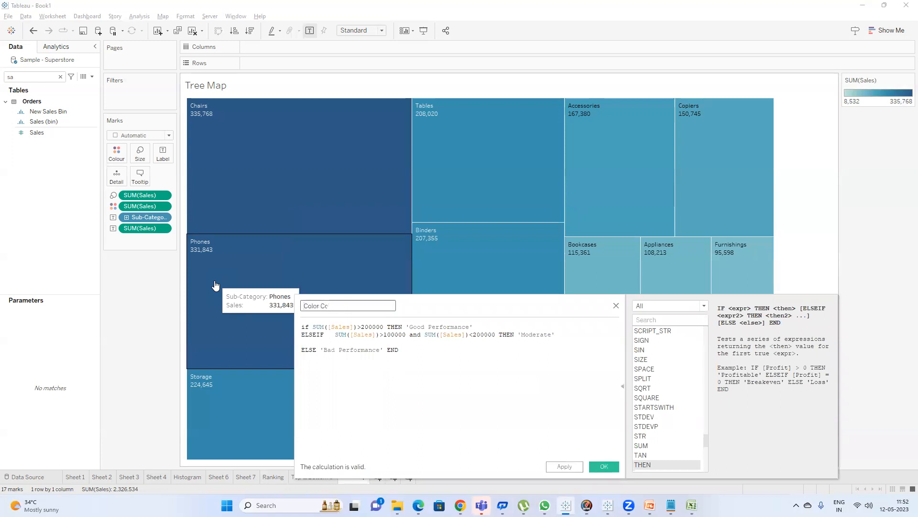
{"action": "type", "text": "ndition"}
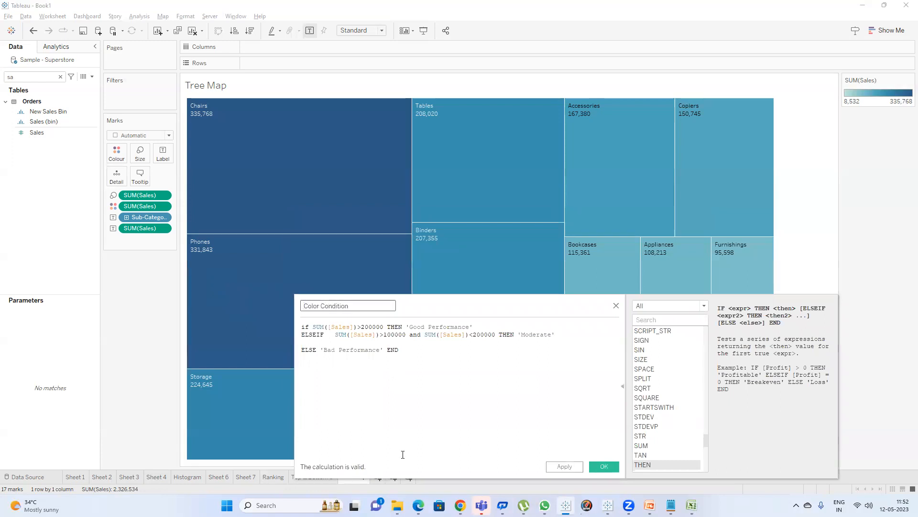
{"action": "left_click", "coordinate": [565, 467]}
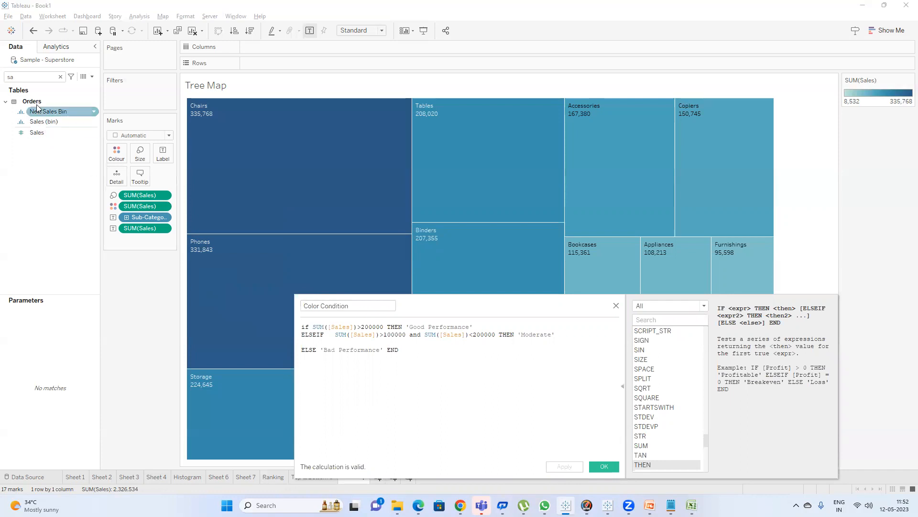
Search the data fields for col and put Color Condition on the treemap's colour.
{"action": "left_click", "coordinate": [32, 75]}
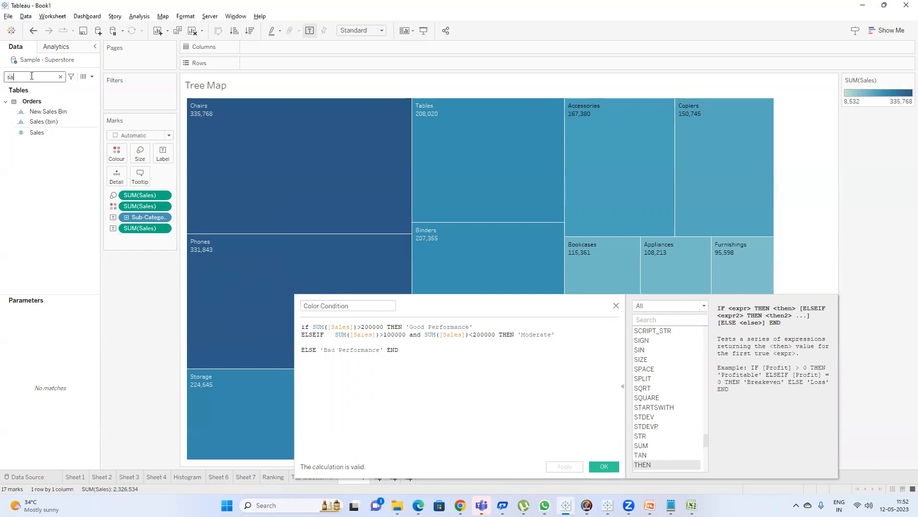
{"action": "key", "text": "BackSpace"}
{"action": "key", "text": "BackSpace"}
{"action": "type", "text": "col"}
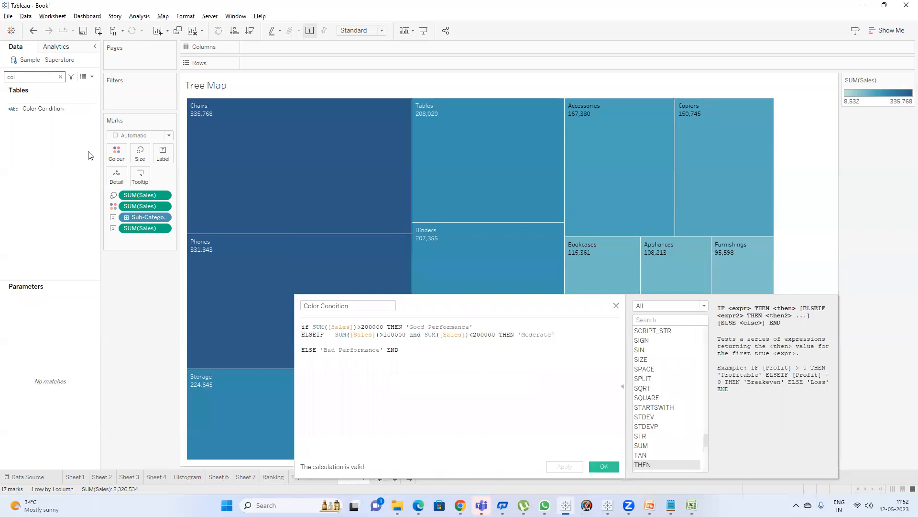
{"action": "left_click_drag", "start_coordinate": [39, 106], "coordinate": [117, 154]}
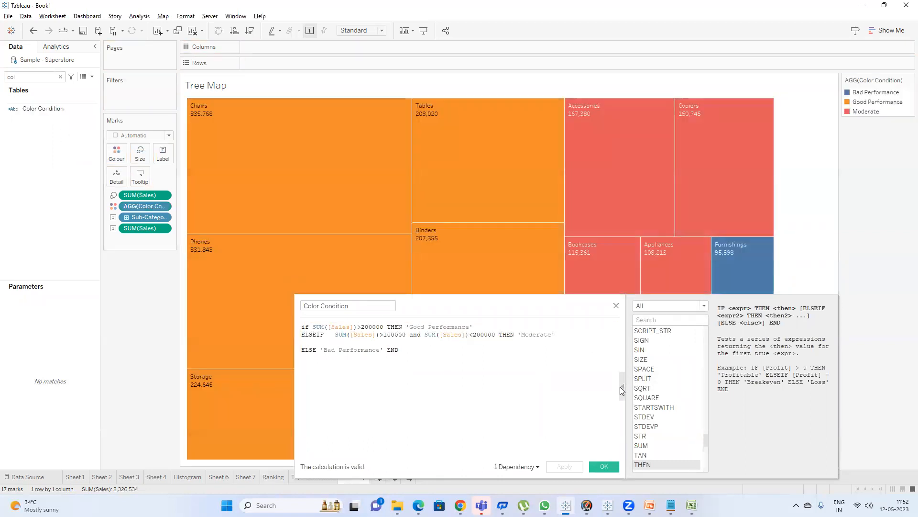
Edit the Color Condition colours: green for Good Performance, red for Bad Performance, orange for Moderate.
{"action": "left_click", "coordinate": [622, 386]}
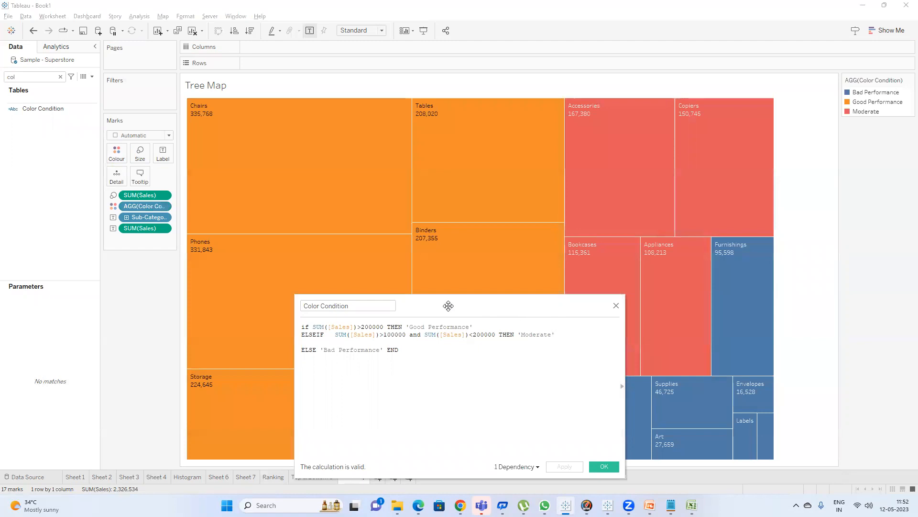
{"action": "left_click_drag", "start_coordinate": [448, 306], "coordinate": [20, 116]}
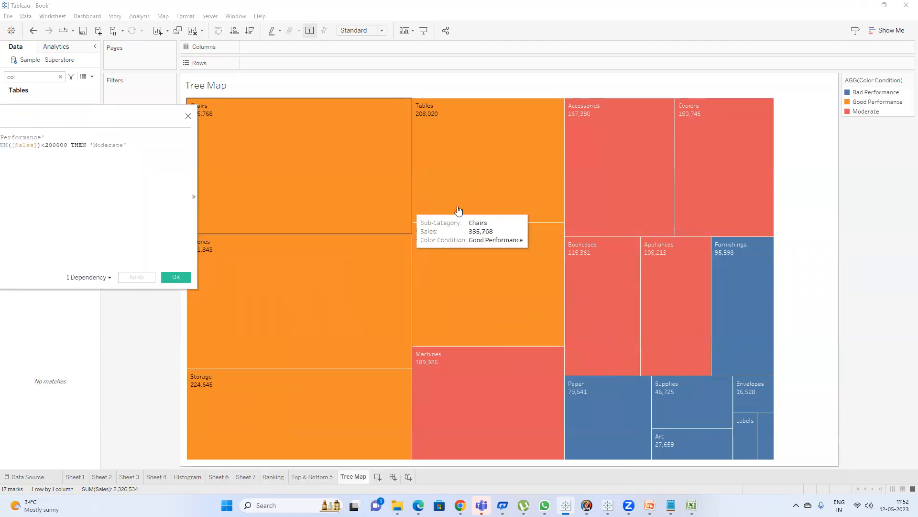
{"action": "double_click", "coordinate": [859, 106]}
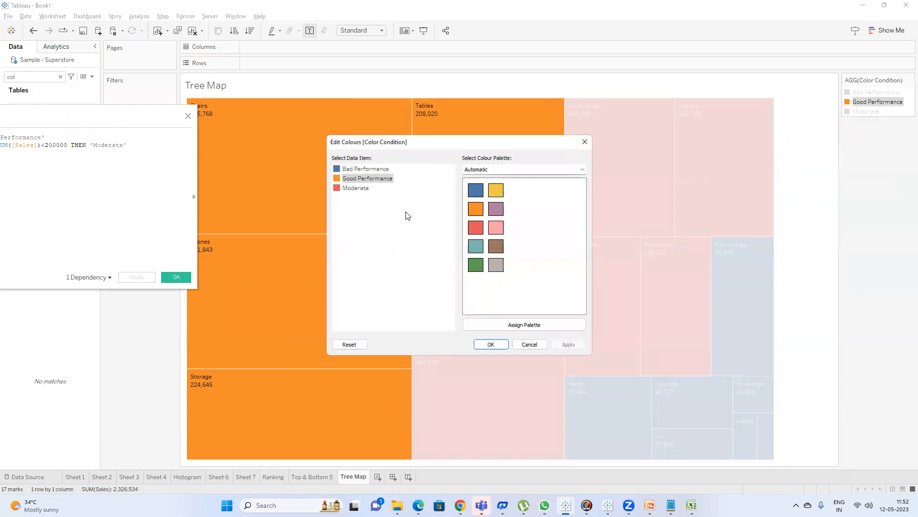
{"action": "left_click", "coordinate": [476, 265]}
{"action": "left_click", "coordinate": [372, 169]}
{"action": "left_click", "coordinate": [479, 228]}
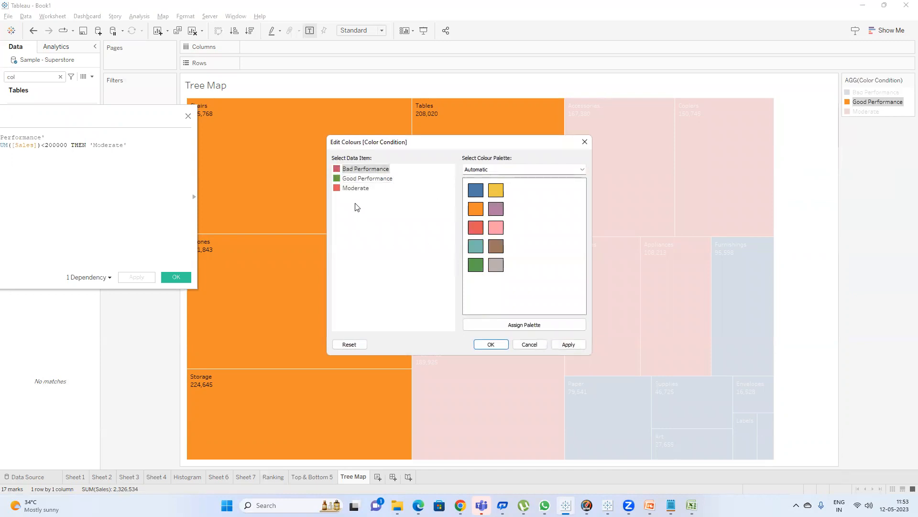
{"action": "left_click", "coordinate": [358, 189]}
{"action": "left_click", "coordinate": [479, 215]}
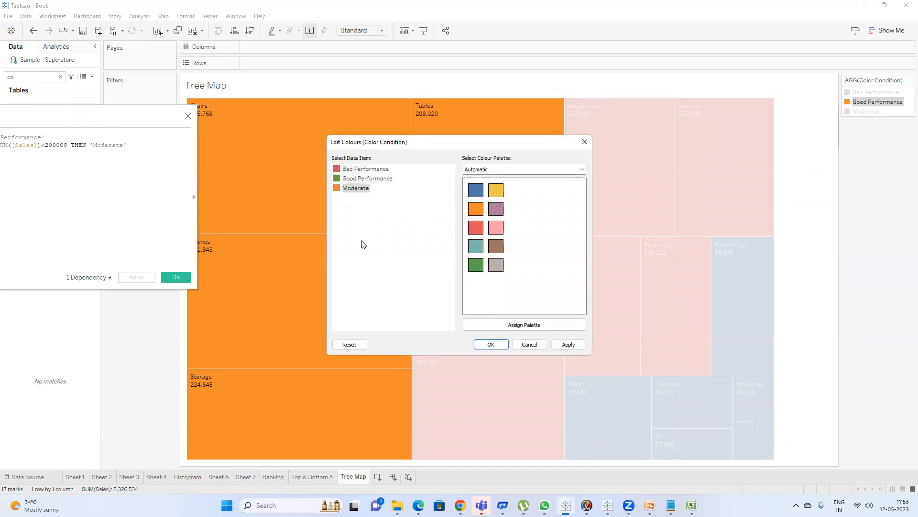
{"action": "left_click", "coordinate": [491, 344]}
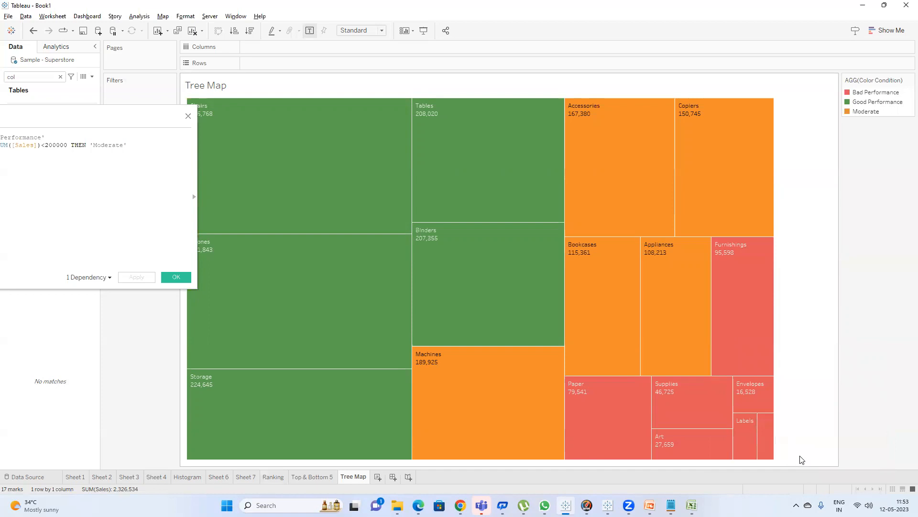
Try replacing the final ELSE with ELSEif SUM([Sales])<100000 THEN and apply the formula.
{"action": "left_click", "coordinate": [100, 120]}
{"action": "left_click_drag", "start_coordinate": [100, 120], "coordinate": [323, 130]}
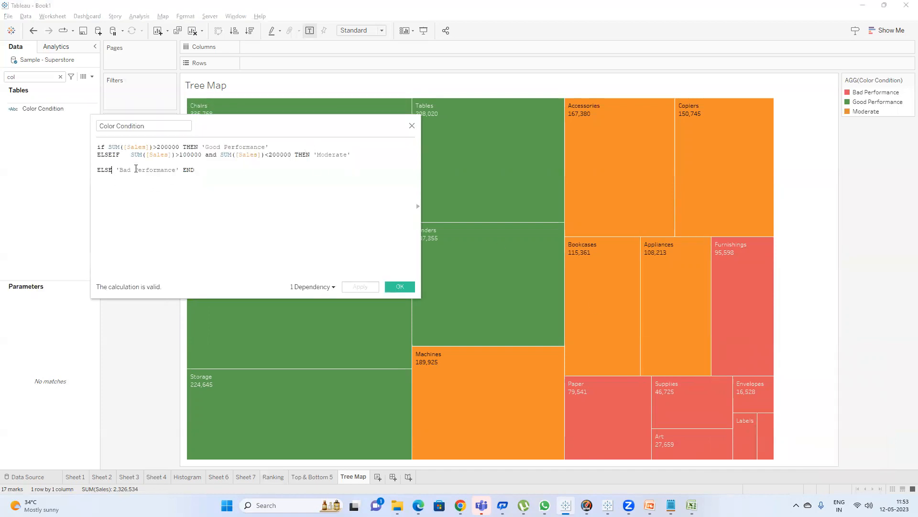
{"action": "type", "text": "if sum"}
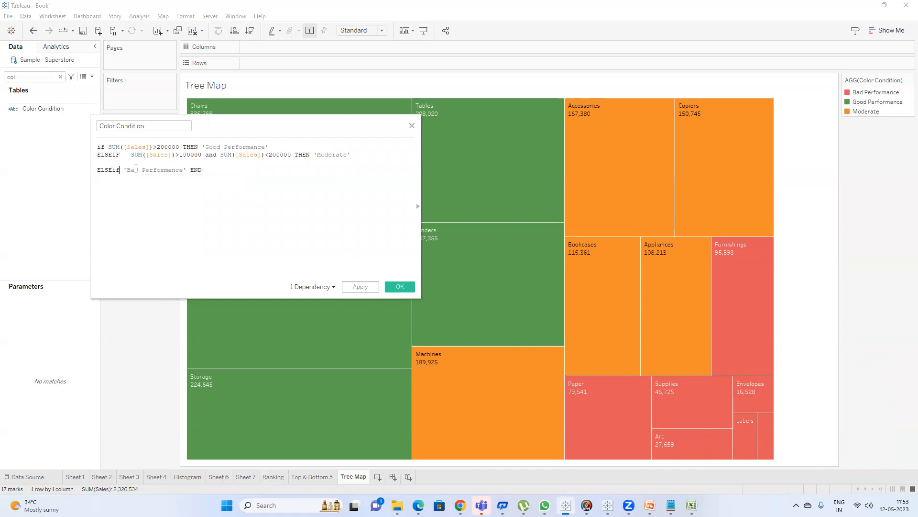
{"action": "key", "text": "Return"}
{"action": "type", "text": "sal"}
{"action": "key", "text": "Return"}
{"action": "type", "text": ")<1000000"}
{"action": "key", "text": "BackSpace"}
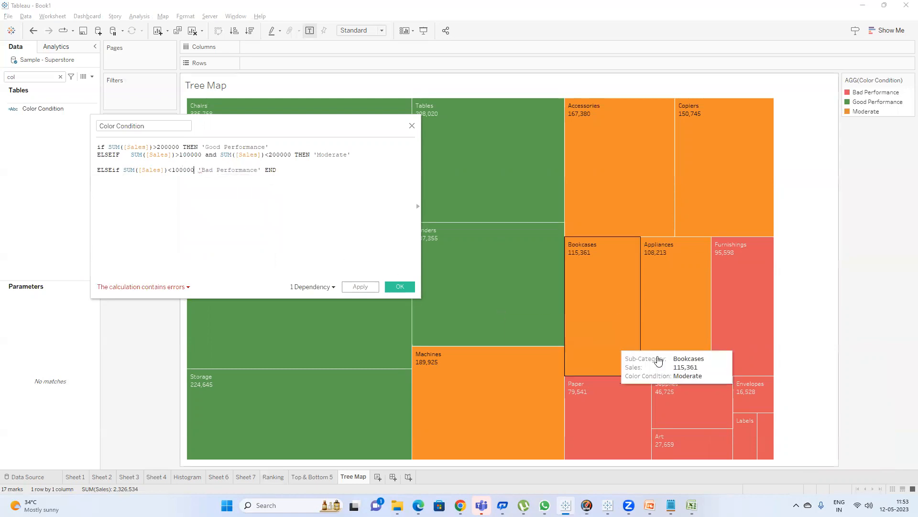
{"action": "type", "text": "th"}
{"action": "key", "text": "Return"}
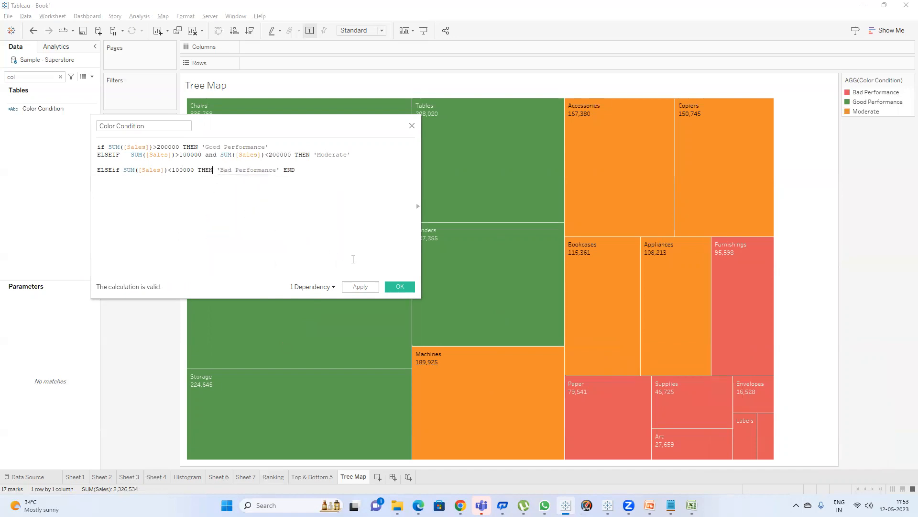
{"action": "left_click", "coordinate": [360, 287]}
Remove the added condition so the last line reads ELSE 'Bad Performance' END, and confirm the calculation.
{"action": "left_click_drag", "start_coordinate": [216, 168], "coordinate": [112, 167]}
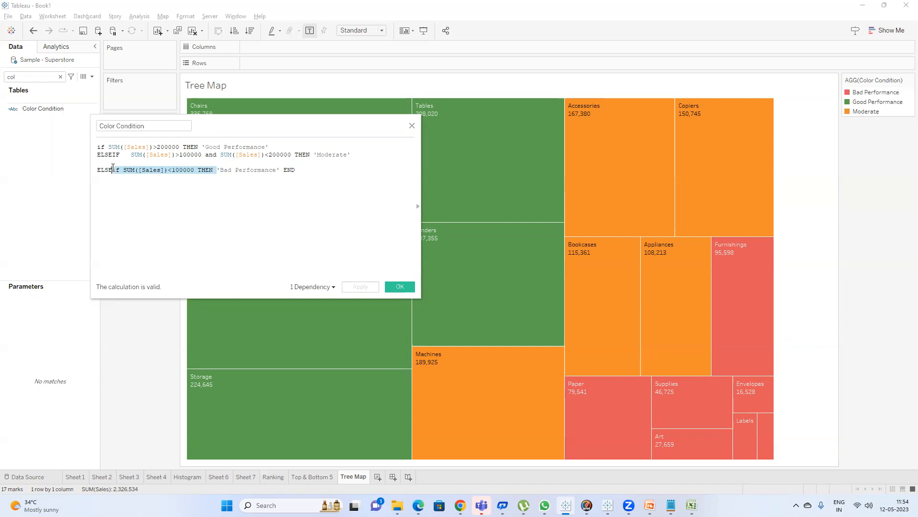
{"action": "key", "text": "BackSpace"}
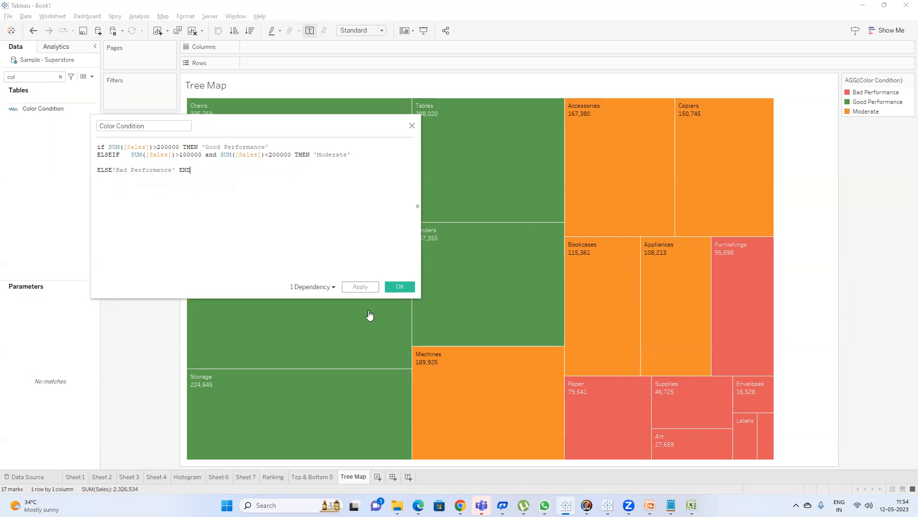
{"action": "left_click", "coordinate": [360, 287]}
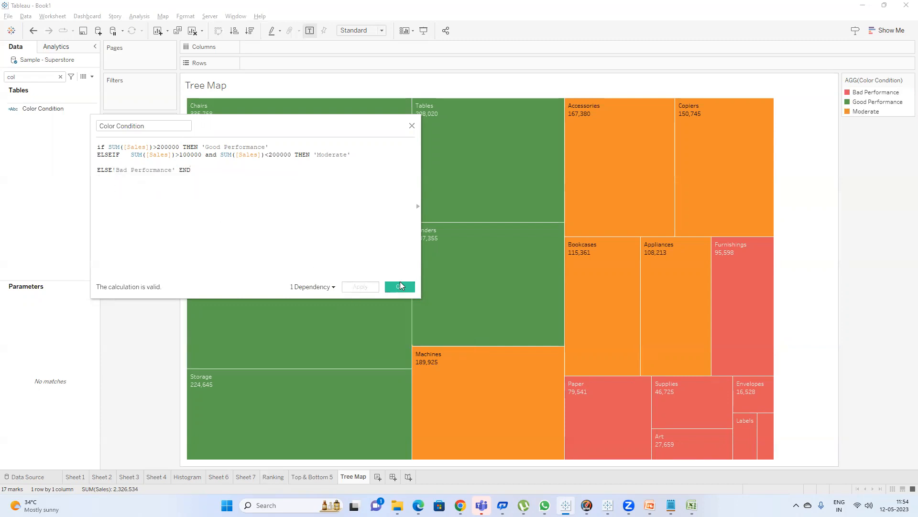
{"action": "left_click", "coordinate": [114, 169]}
{"action": "left_click", "coordinate": [400, 286]}
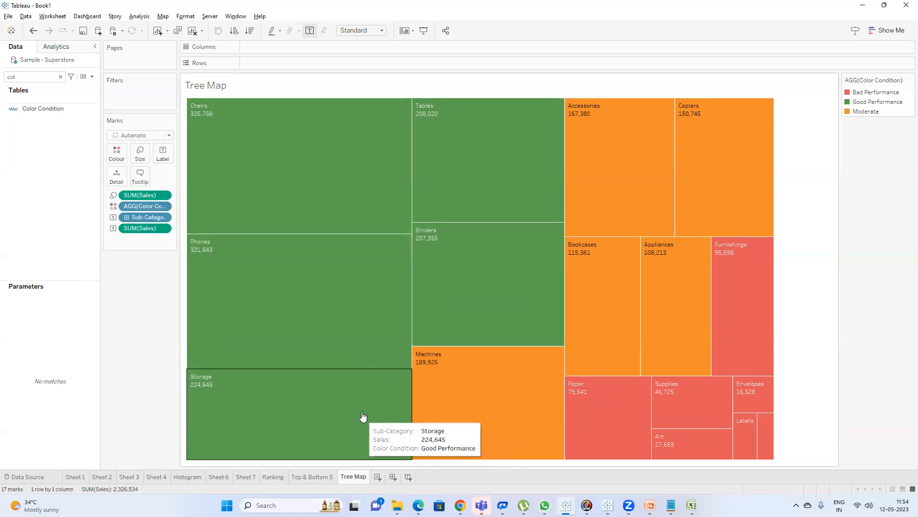
Switch to the Google Meet window in the browser.
{"action": "mouse_move", "coordinate": [587, 505]}
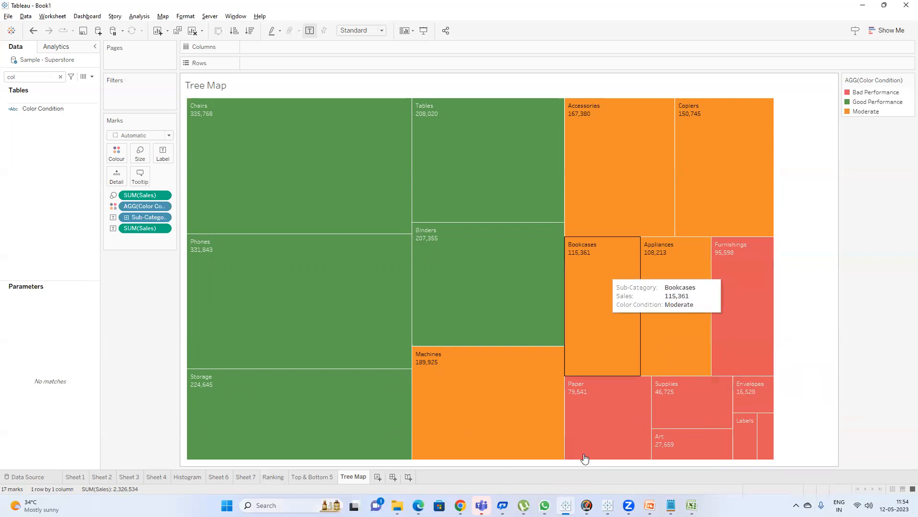
{"action": "mouse_move", "coordinate": [548, 496]}
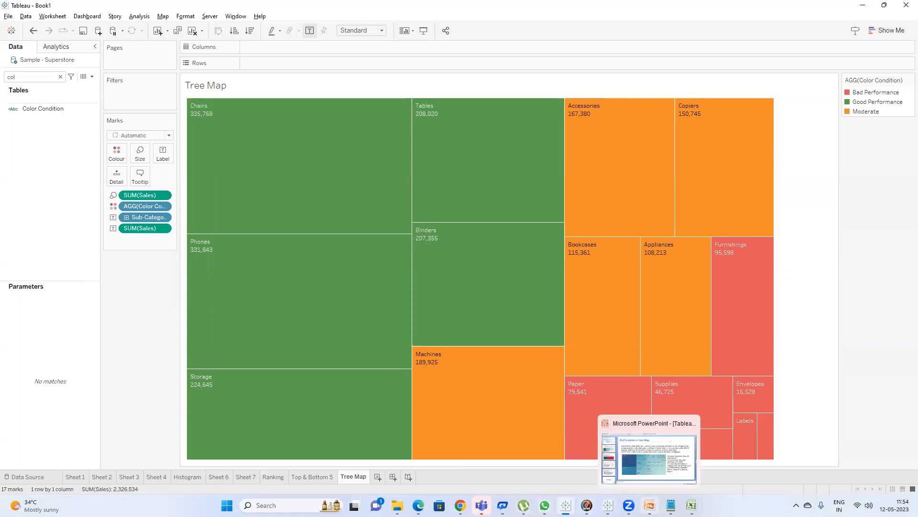
{"action": "mouse_move", "coordinate": [671, 505]}
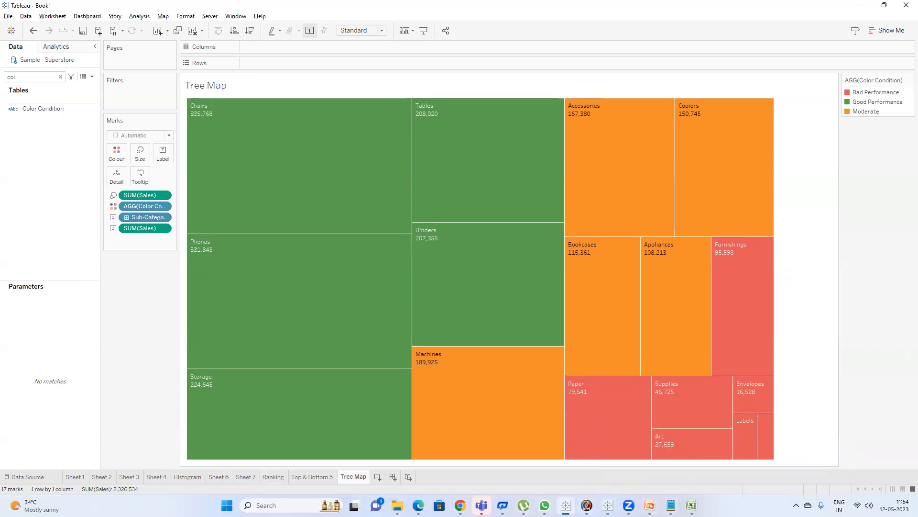
{"action": "mouse_move", "coordinate": [460, 505]}
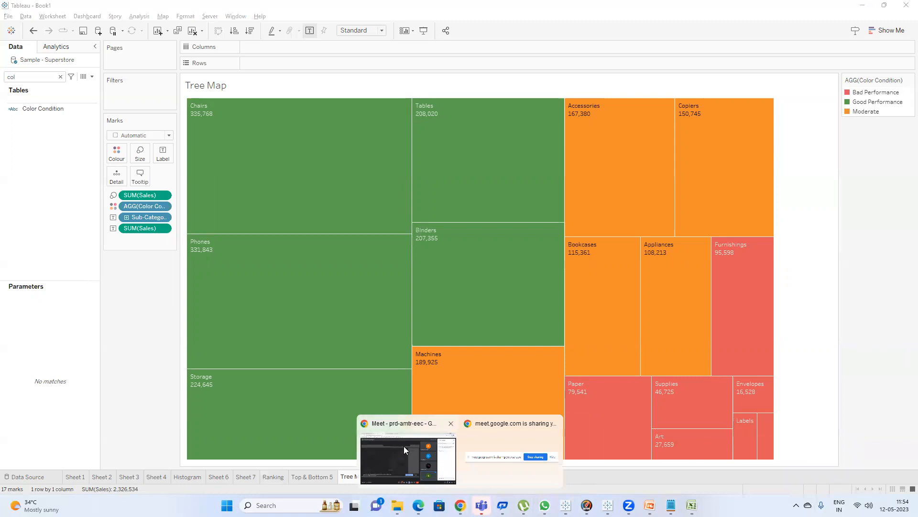
{"action": "left_click", "coordinate": [404, 446]}
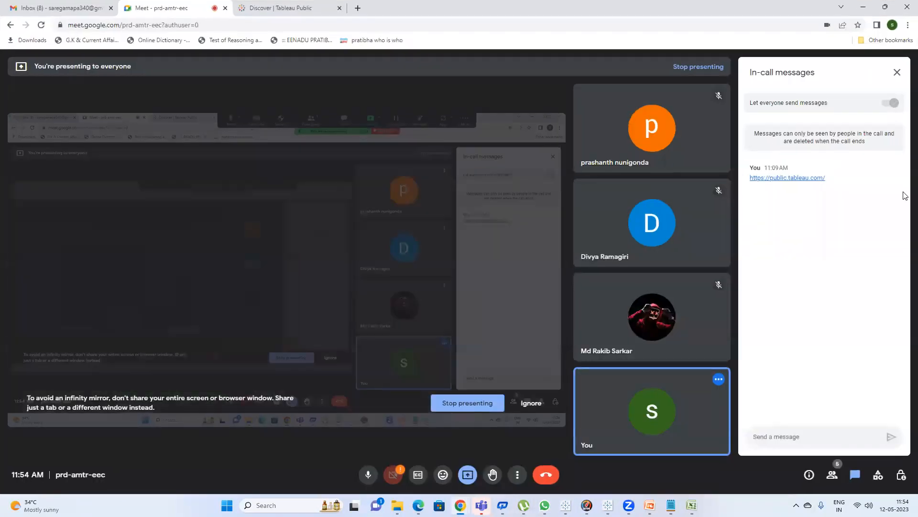
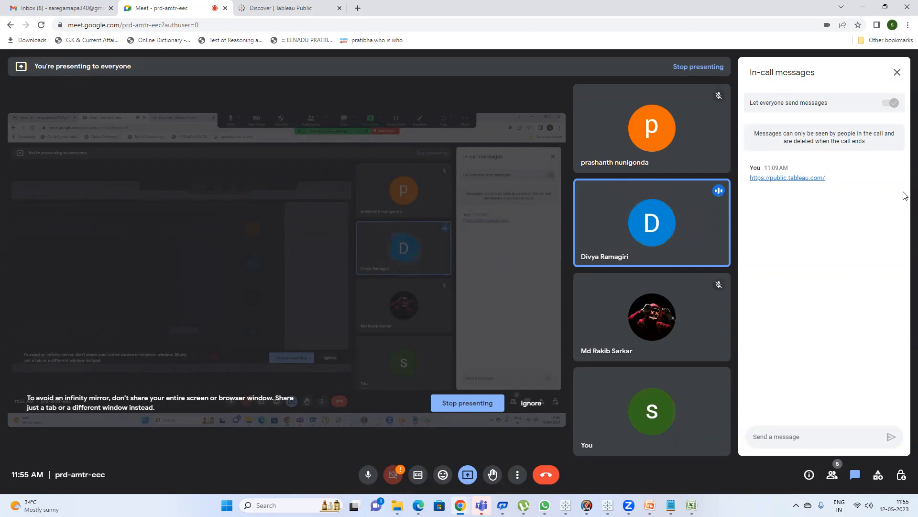
Switch to the slide deck and review the Spatial and map chart slides, then return to Tableau.
{"action": "left_click", "coordinate": [863, 7]}
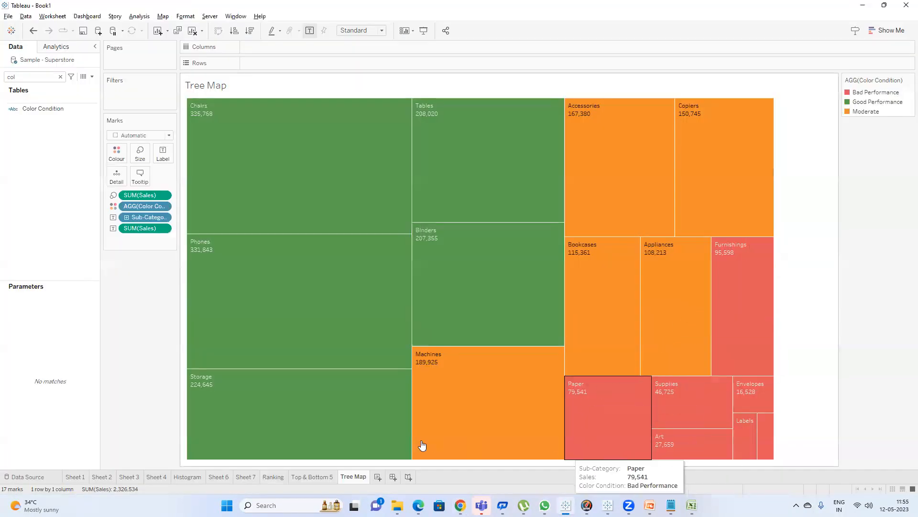
{"action": "left_click", "coordinate": [650, 505]}
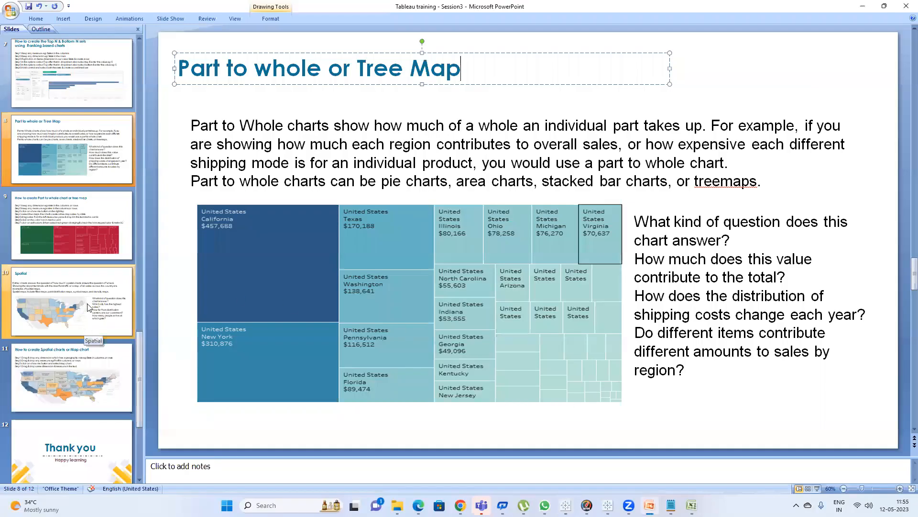
{"action": "left_click", "coordinate": [89, 307]}
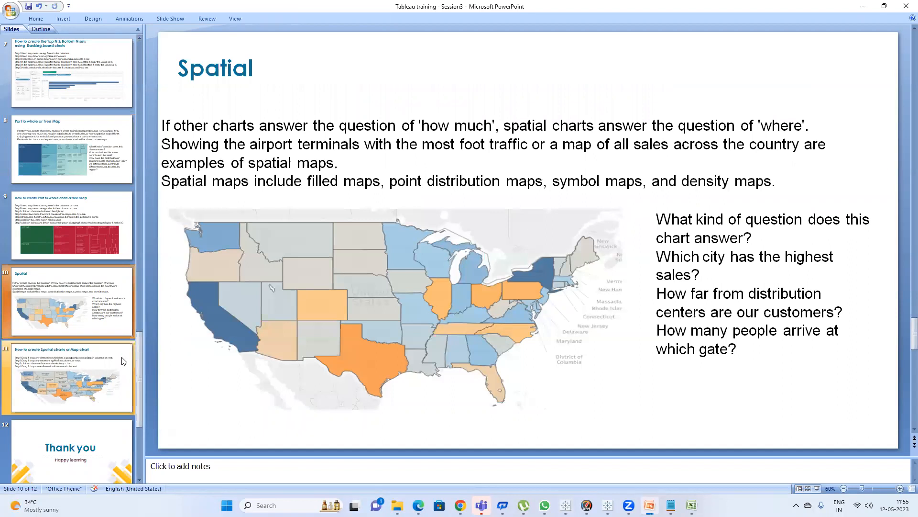
{"action": "left_click", "coordinate": [120, 364]}
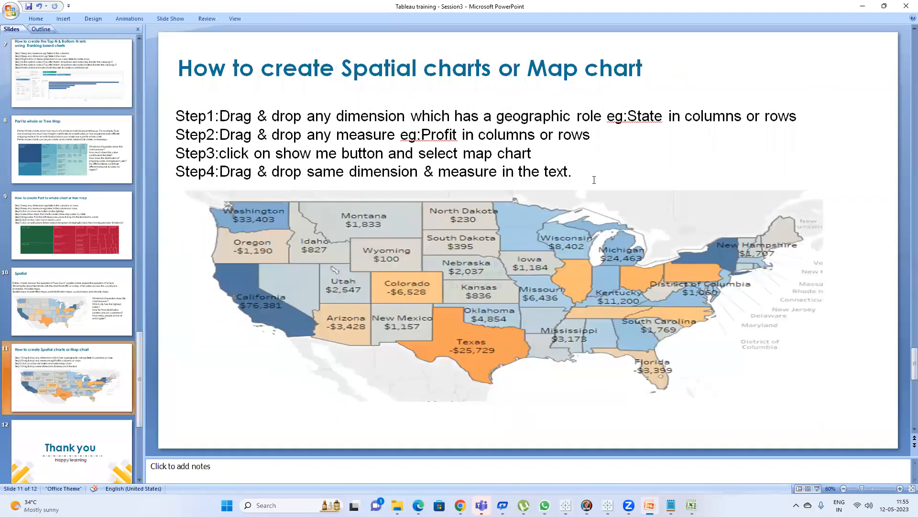
{"action": "key", "text": "alt+Tab"}
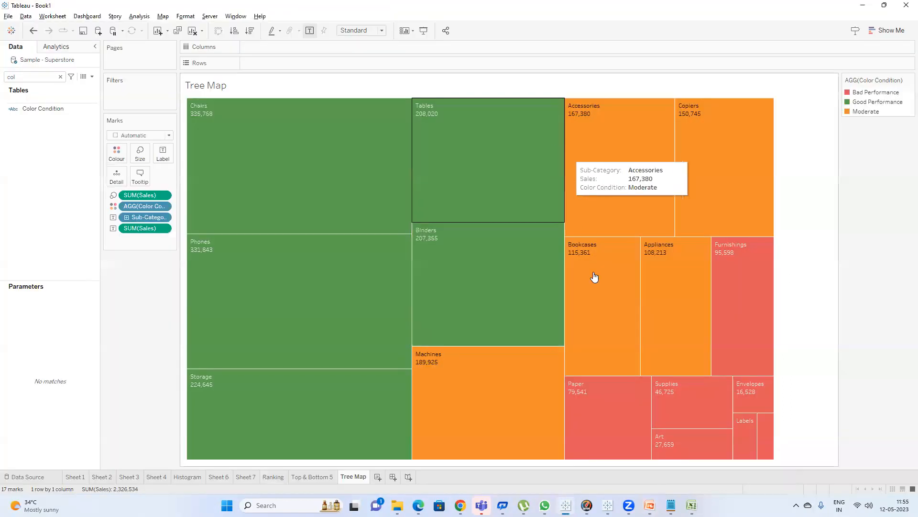
In a new worksheet, add Country/Region and State/Province to Rows, then remove Country/Region from Rows.
{"action": "left_click", "coordinate": [377, 476]}
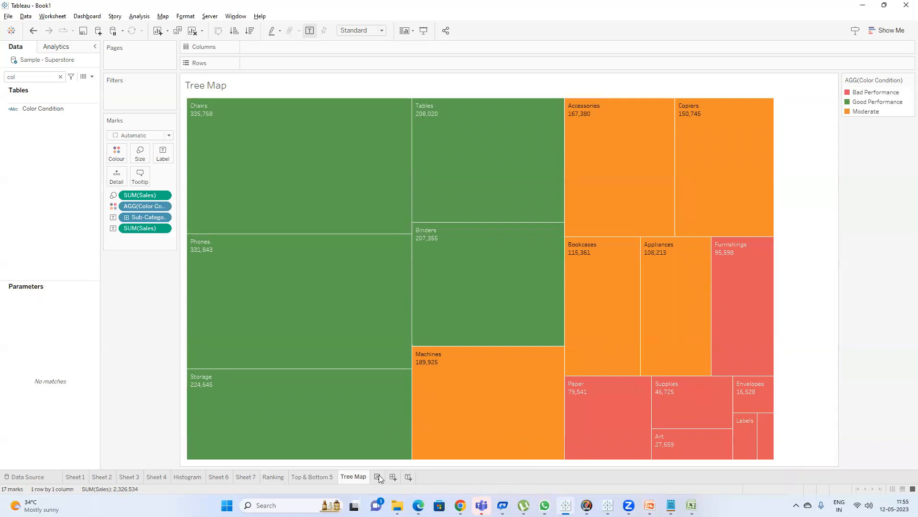
{"action": "left_click", "coordinate": [60, 77]}
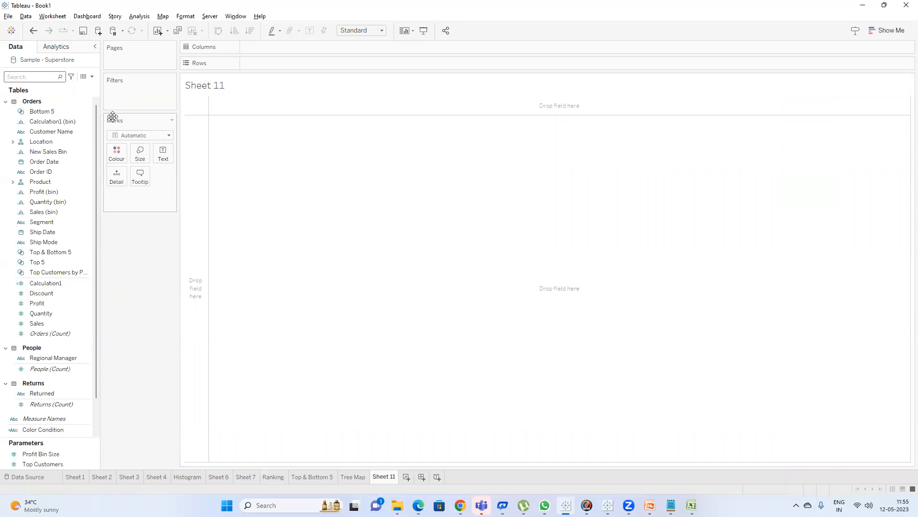
{"action": "left_click", "coordinate": [13, 142]}
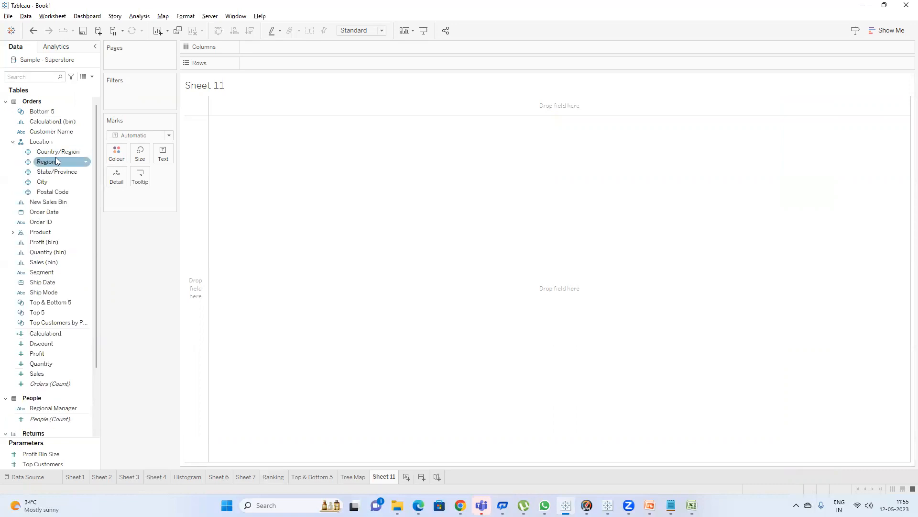
{"action": "left_click_drag", "start_coordinate": [53, 152], "coordinate": [277, 63]}
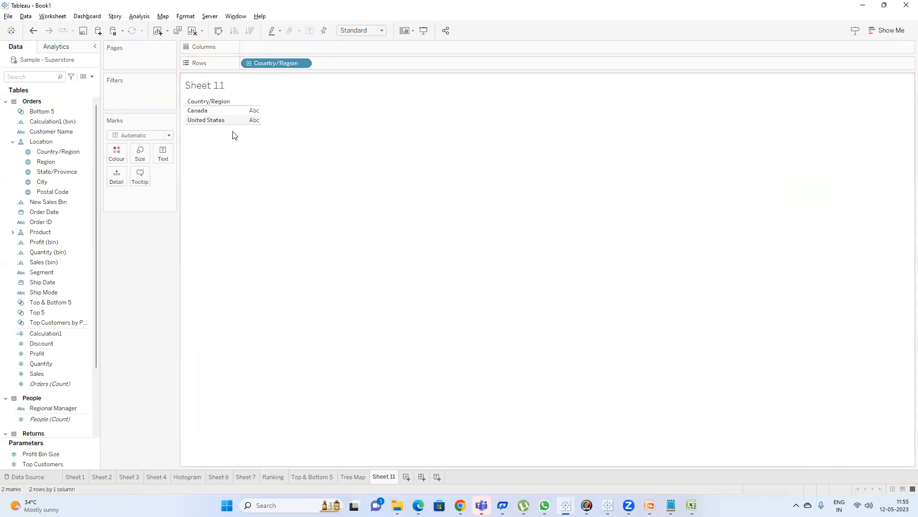
{"action": "left_click_drag", "start_coordinate": [61, 173], "coordinate": [366, 60]}
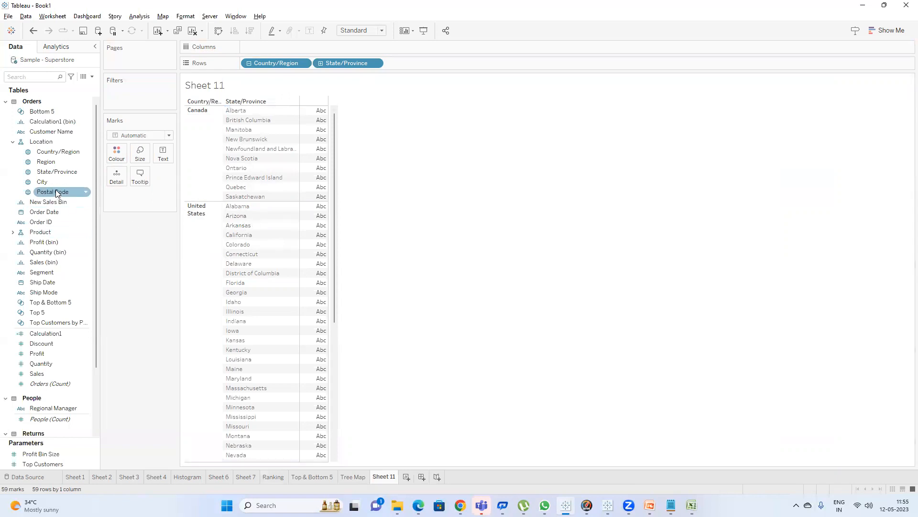
{"action": "scroll", "coordinate": [54, 224], "scroll_direction": "down", "scroll_amount": 3}
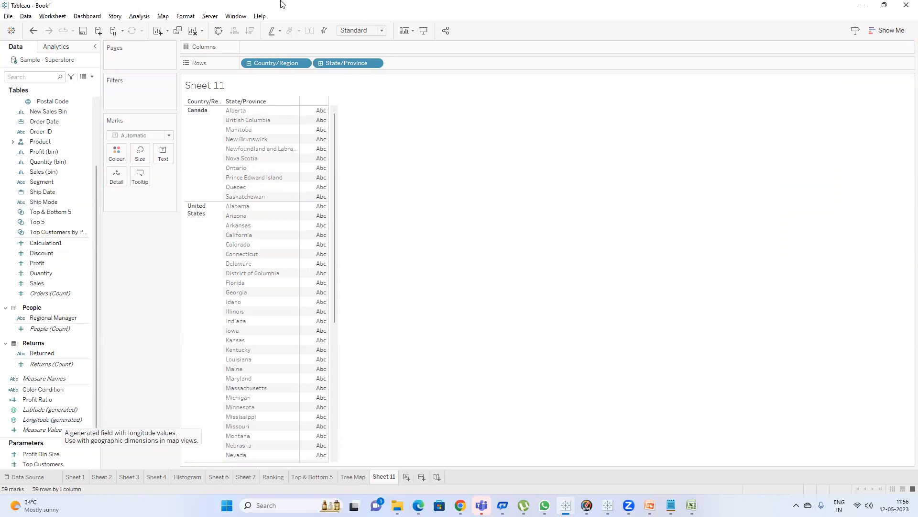
{"action": "left_click_drag", "start_coordinate": [274, 62], "coordinate": [457, 152]}
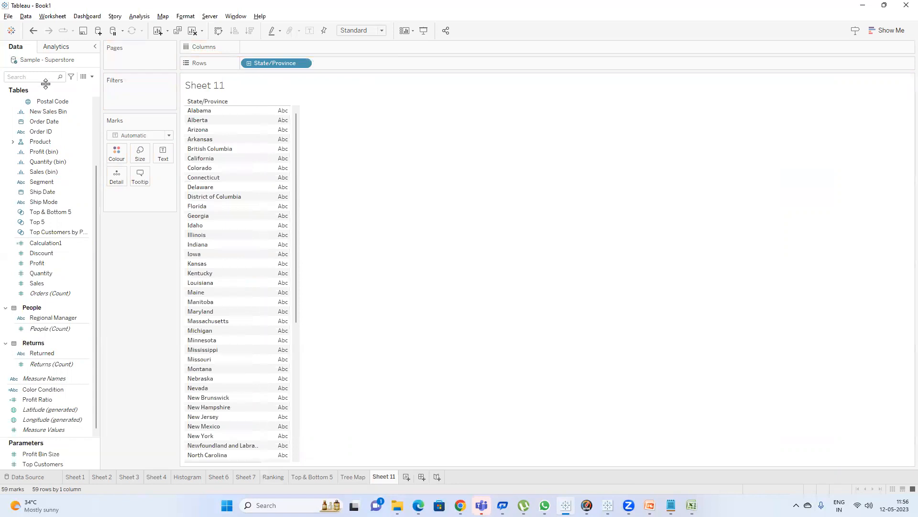
Add Sales to the view and turn the table into a filled map with Show Me.
{"action": "type", "text": "a"}
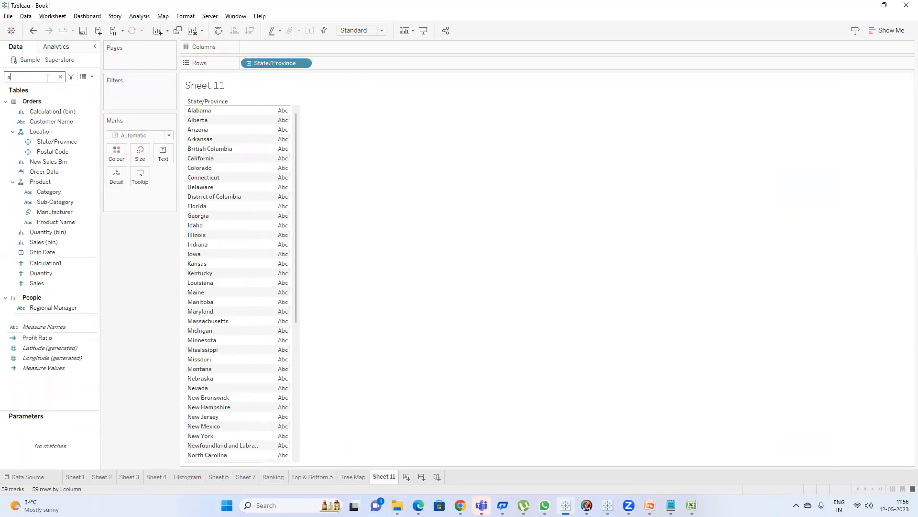
{"action": "double_click", "coordinate": [51, 282]}
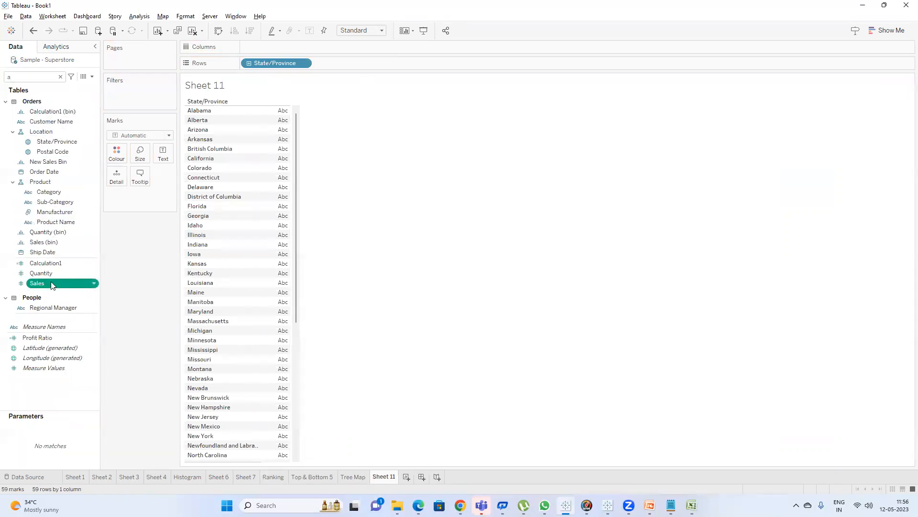
{"action": "left_click", "coordinate": [886, 30]}
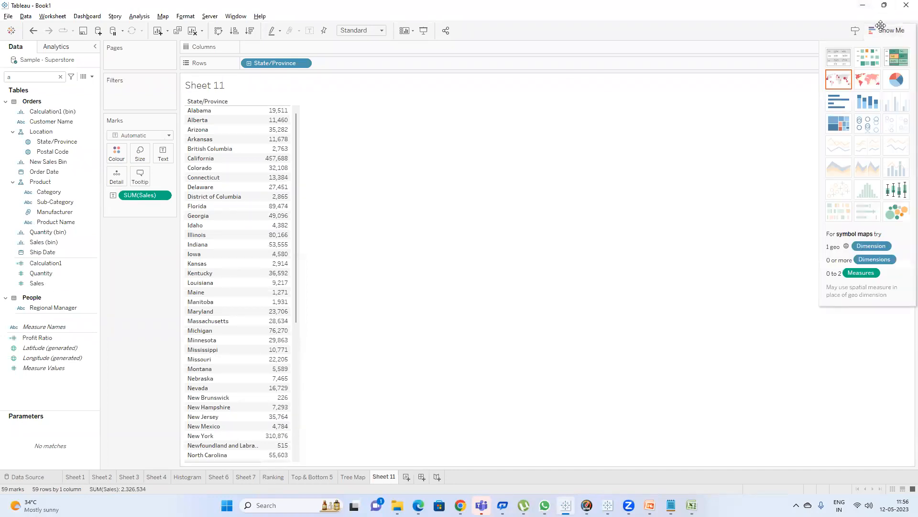
{"action": "left_click", "coordinate": [868, 84]}
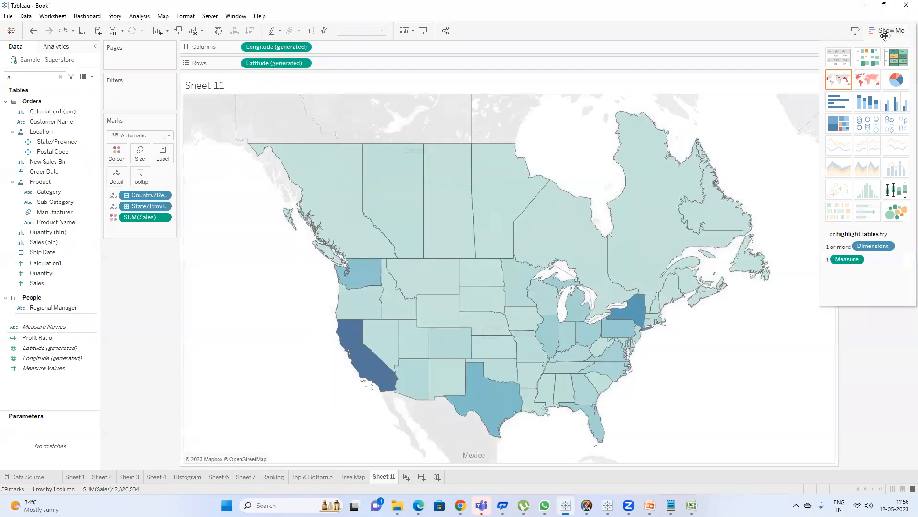
{"action": "left_click", "coordinate": [885, 34]}
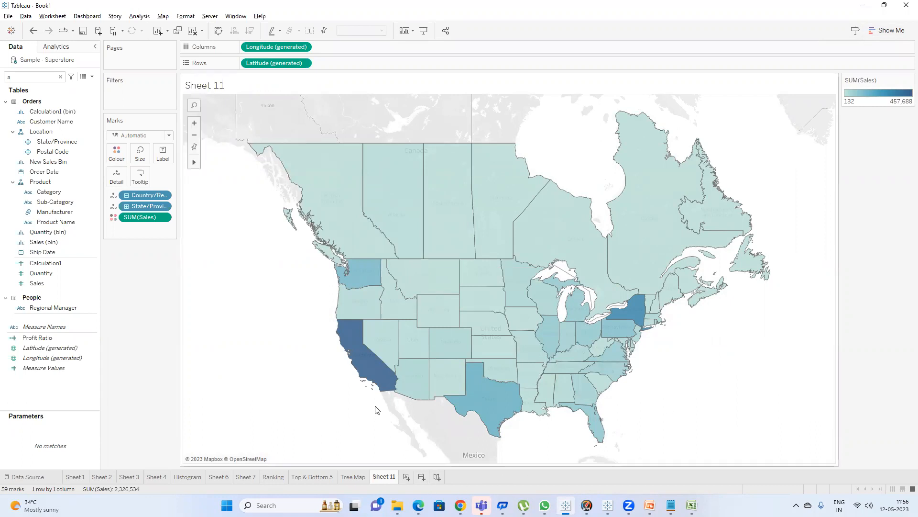
Show mark labels on the filled map.
{"action": "mouse_move", "coordinate": [371, 379]}
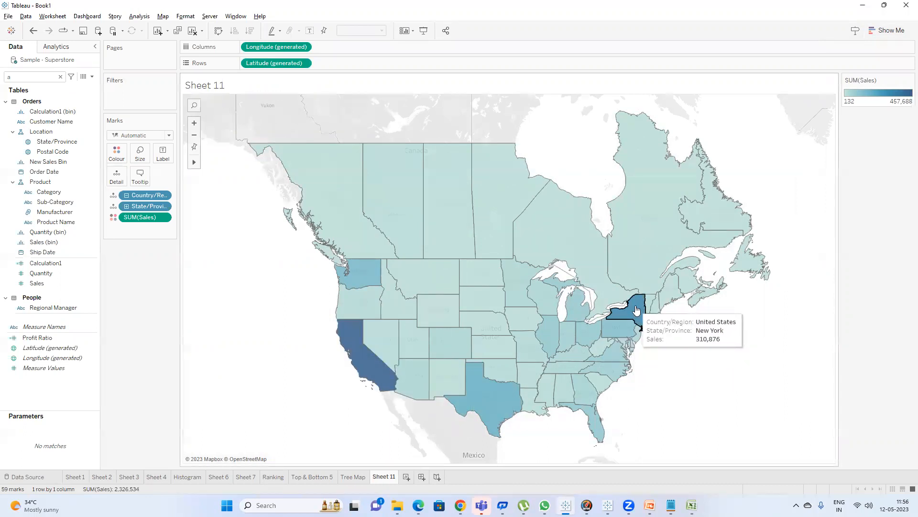
{"action": "left_click", "coordinate": [310, 31]}
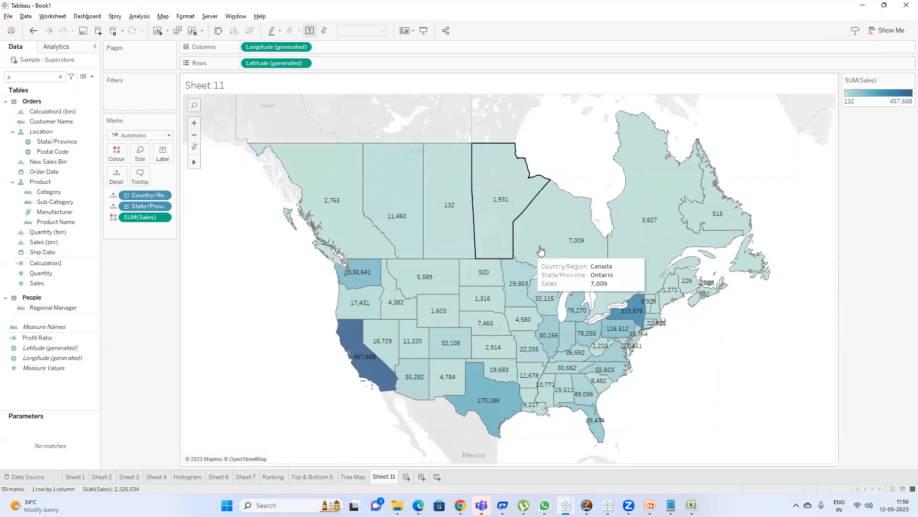
Rename the sheet as Spatial Chart.
{"action": "double_click", "coordinate": [389, 476]}
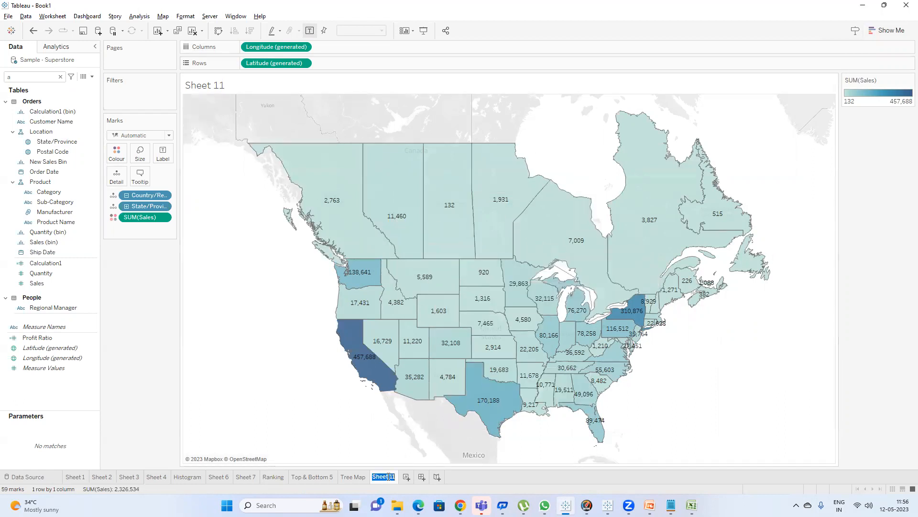
{"action": "type", "text": "sPA"}
{"action": "type", "text": "tial Chart"}
{"action": "key", "text": "Return"}
Duplicate the Spatial Chart sheet and change the copy to a symbol map with Show Me.
{"action": "right_click", "coordinate": [402, 476]}
{"action": "left_click", "coordinate": [433, 384]}
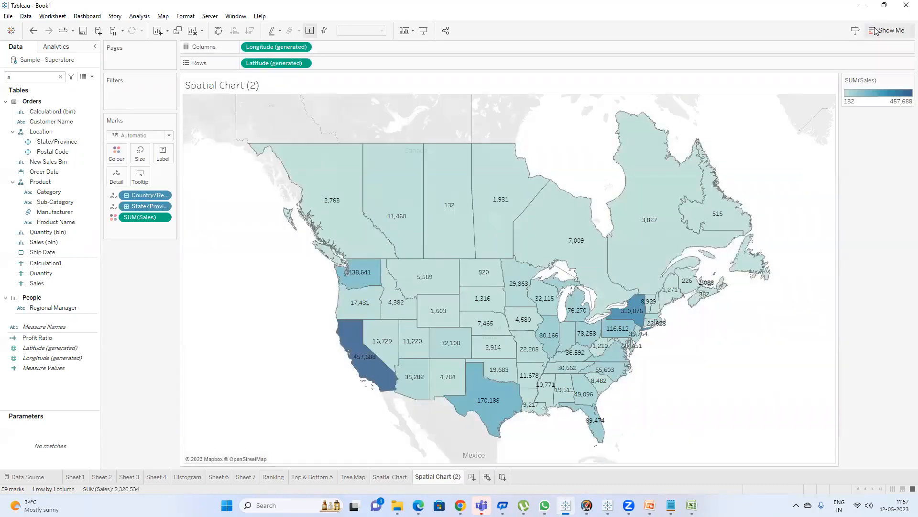
{"action": "left_click", "coordinate": [874, 31]}
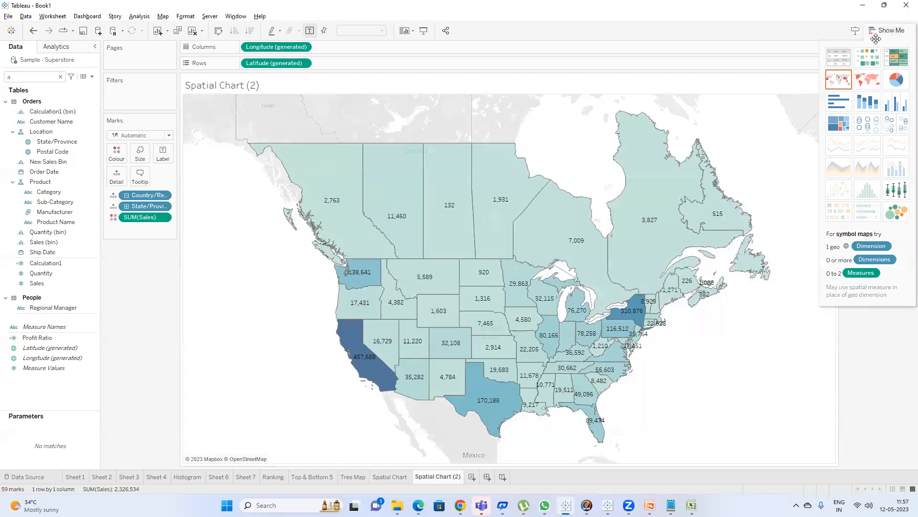
{"action": "left_click", "coordinate": [844, 84]}
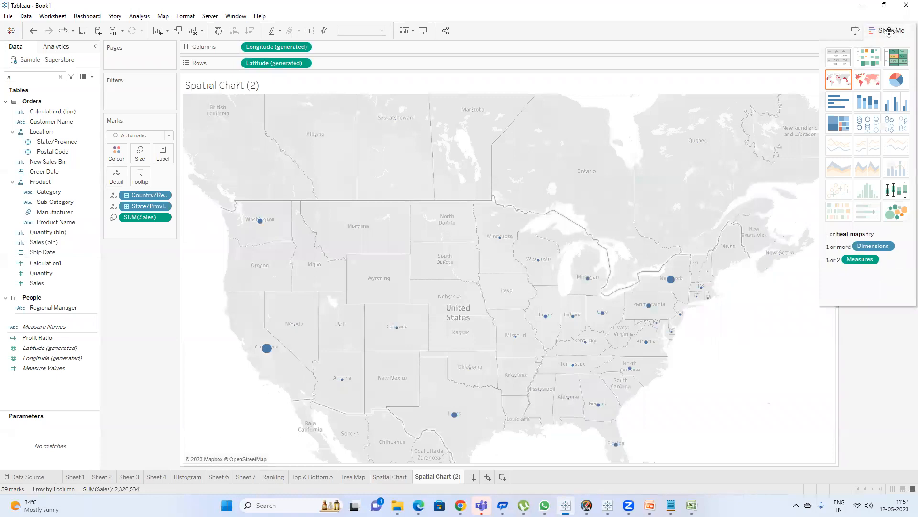
{"action": "left_click", "coordinate": [889, 32]}
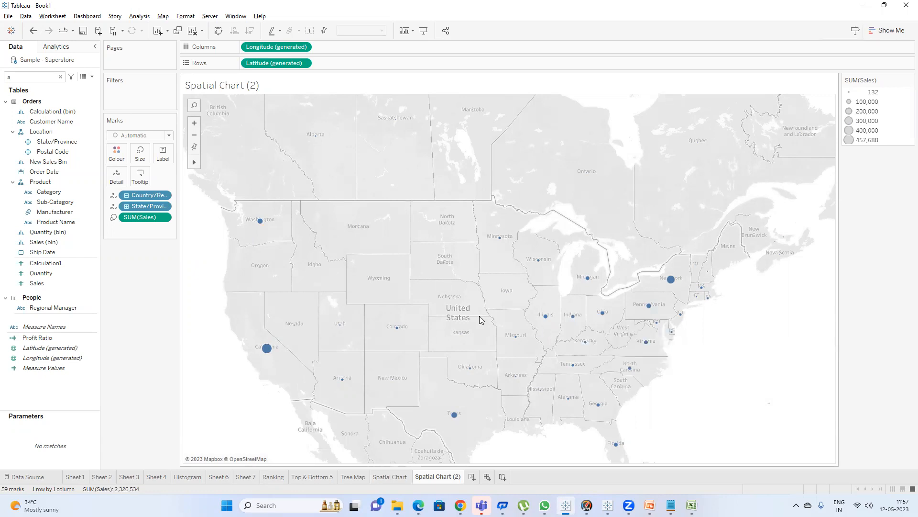
{"action": "double_click", "coordinate": [454, 478]}
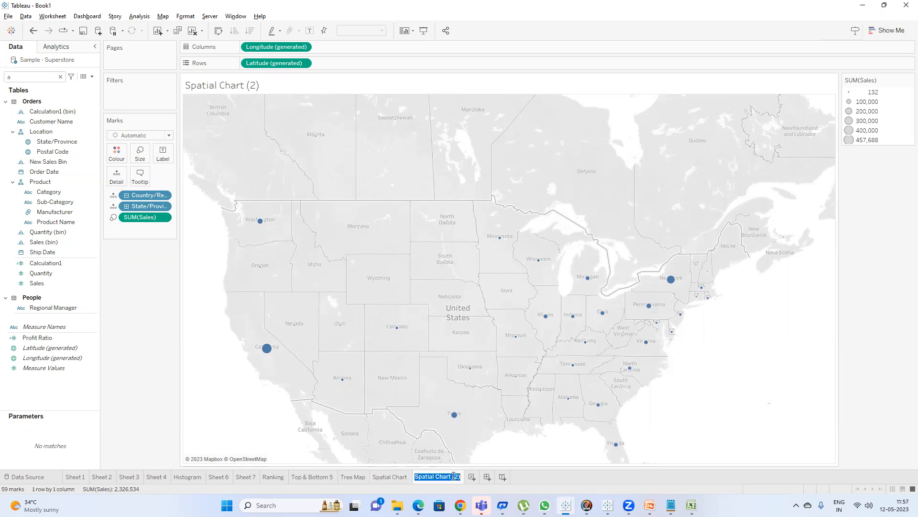
{"action": "left_click", "coordinate": [458, 476]}
{"action": "left_click", "coordinate": [756, 358]}
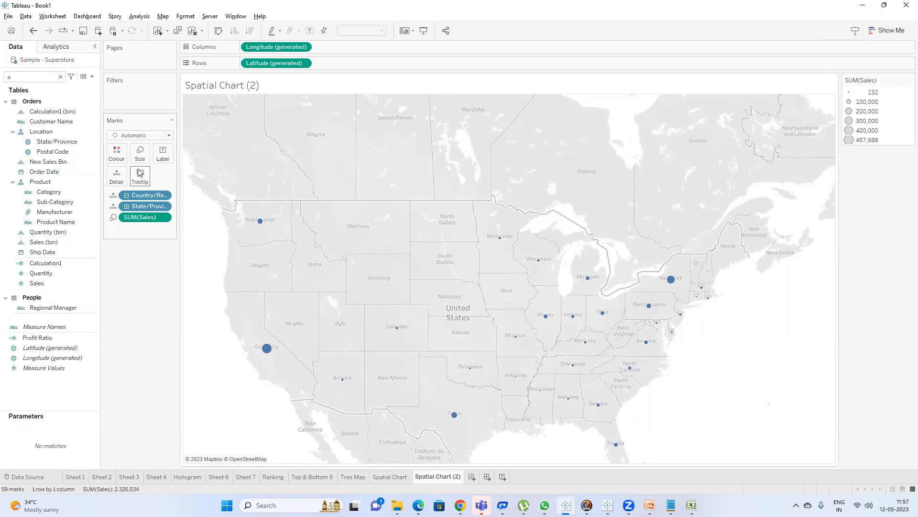
Enlarge the symbol map's circles using the mark size setting.
{"action": "left_click", "coordinate": [140, 153]}
{"action": "left_click", "coordinate": [166, 178]}
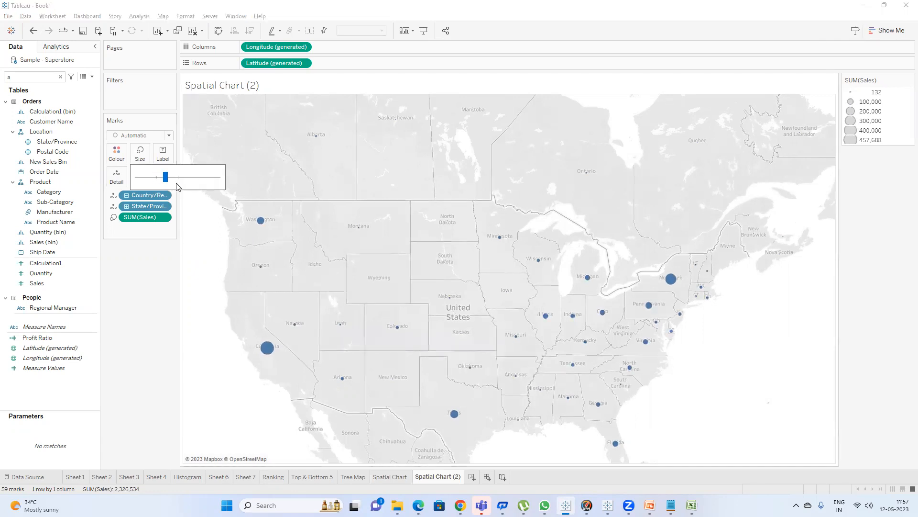
{"action": "left_click", "coordinate": [160, 316]}
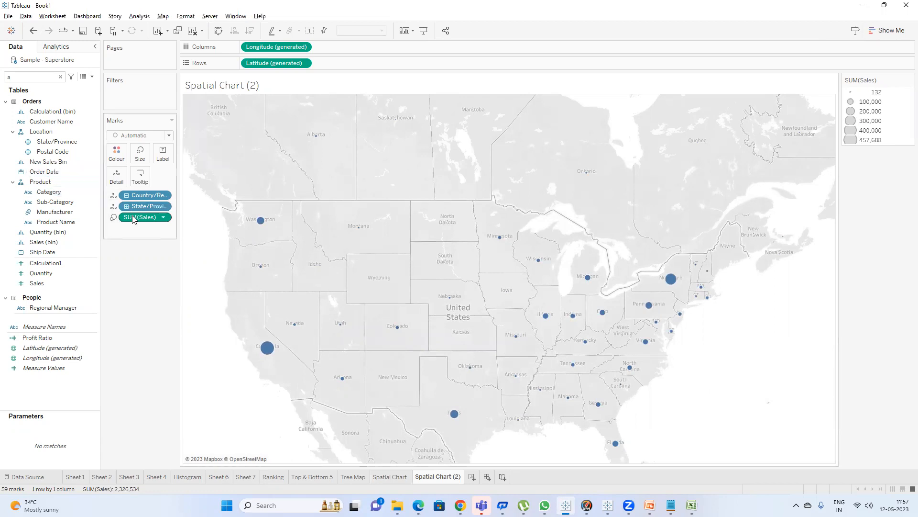
Colour the symbol map's circles by SUM(Sales).
{"action": "left_click_drag", "start_coordinate": [137, 218], "coordinate": [117, 153]}
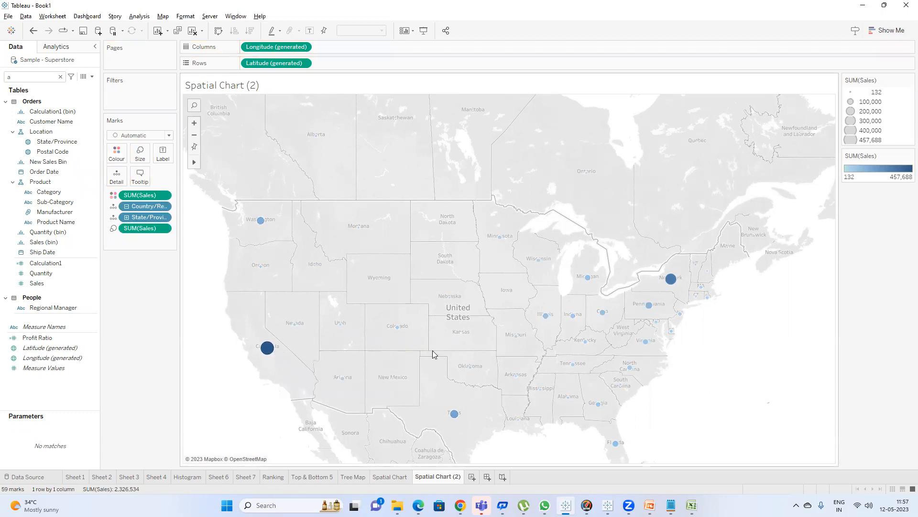
{"action": "double_click", "coordinate": [453, 477]}
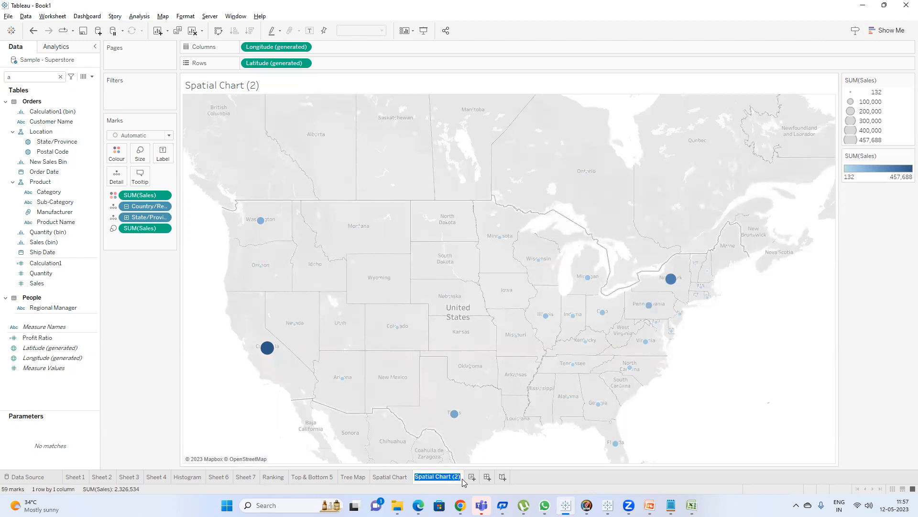
{"action": "left_click", "coordinate": [161, 395]}
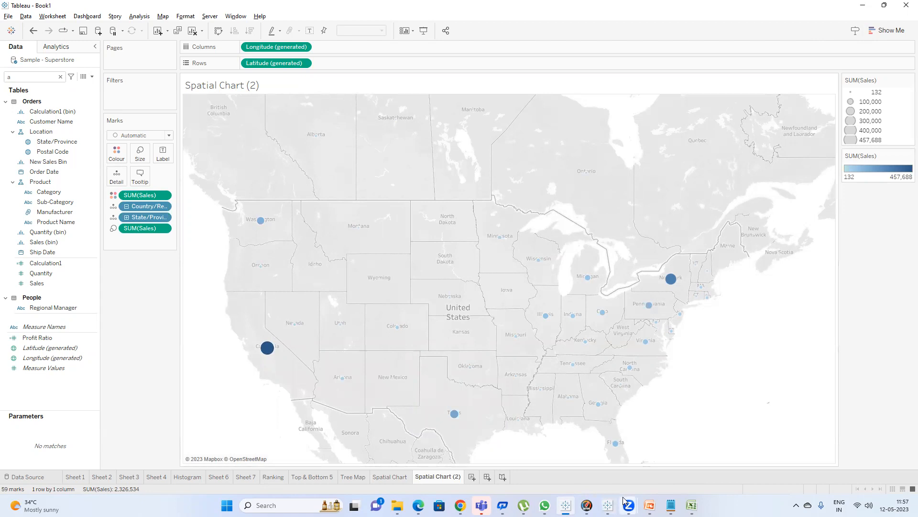
Switch to the slide deck to view the closing Thank you slide, then return to Tableau.
{"action": "left_click", "coordinate": [649, 505]}
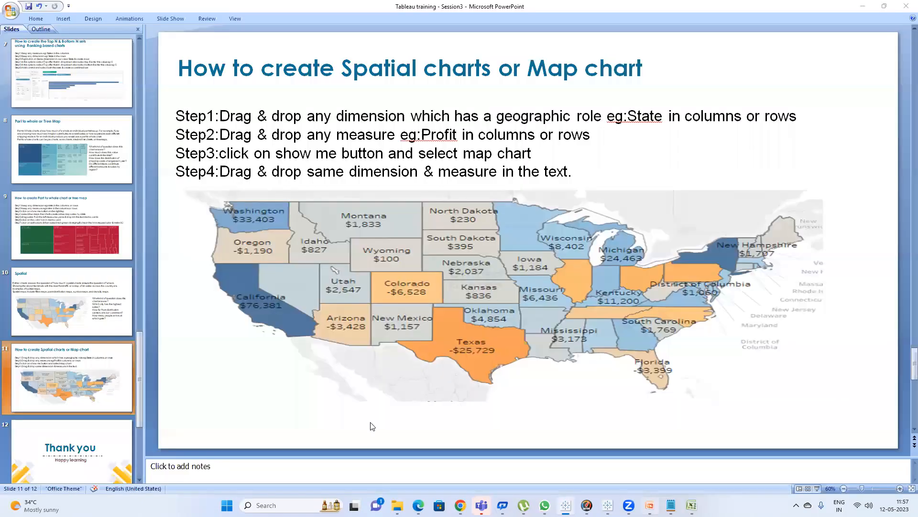
{"action": "left_click", "coordinate": [114, 436]}
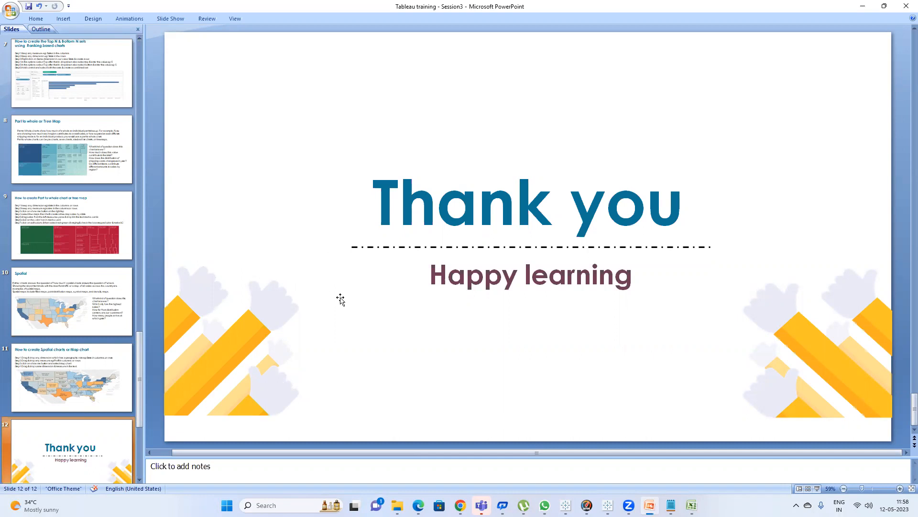
{"action": "mouse_move", "coordinate": [460, 505]}
{"action": "left_click", "coordinate": [411, 450]}
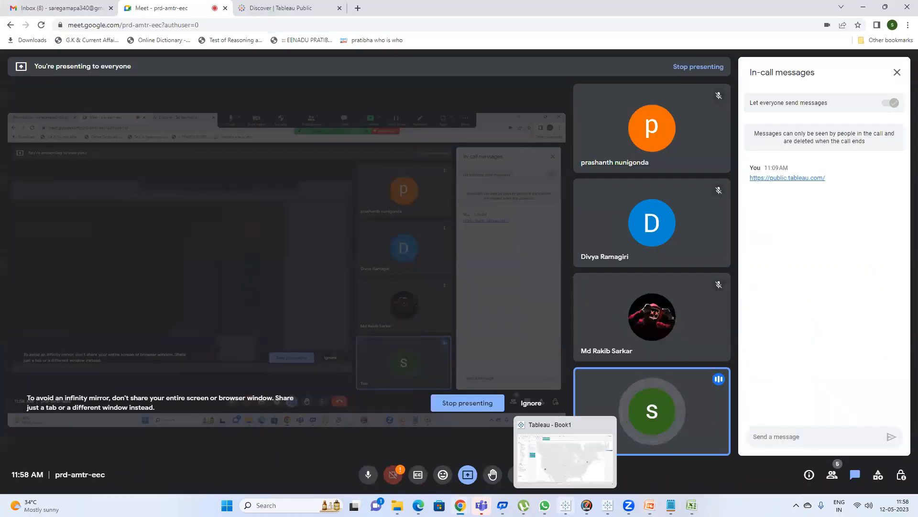
{"action": "left_click", "coordinate": [566, 497]}
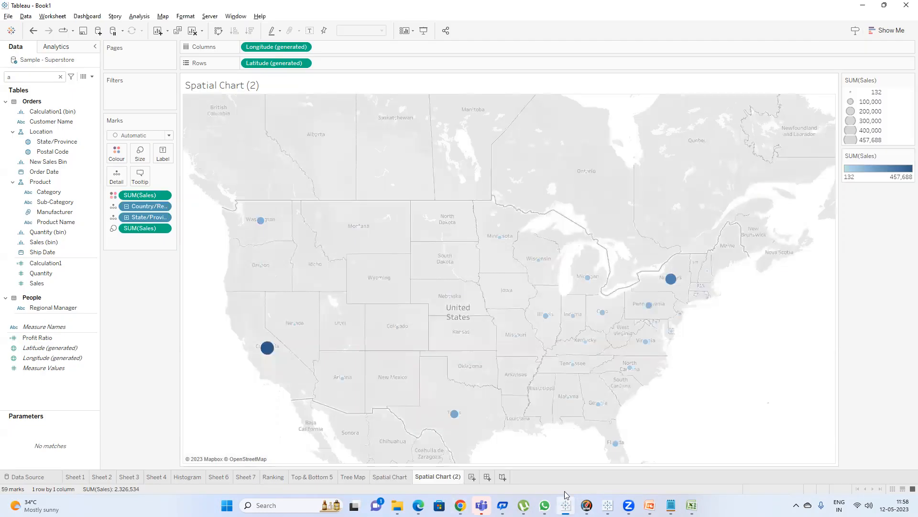
Add a new worksheet and place Region on Rows, finding it through the field search.
{"action": "left_click", "coordinate": [472, 476]}
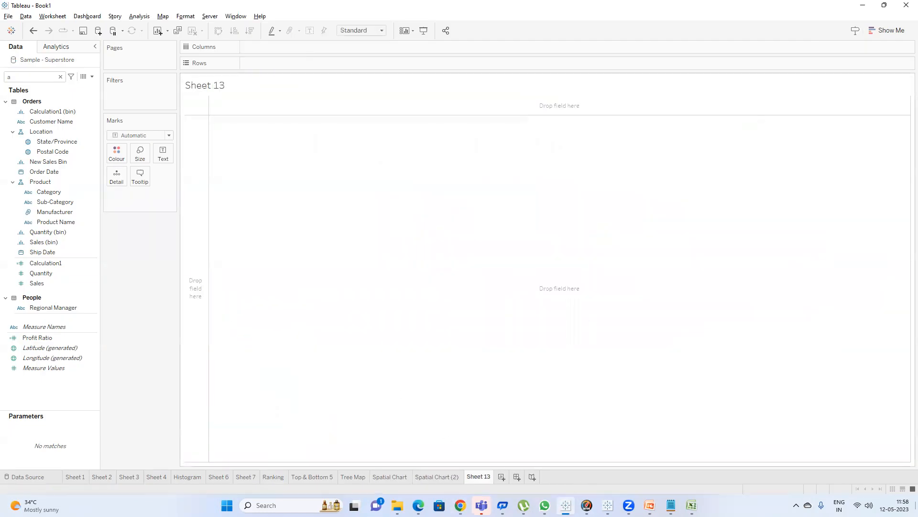
{"action": "left_click", "coordinate": [32, 79]}
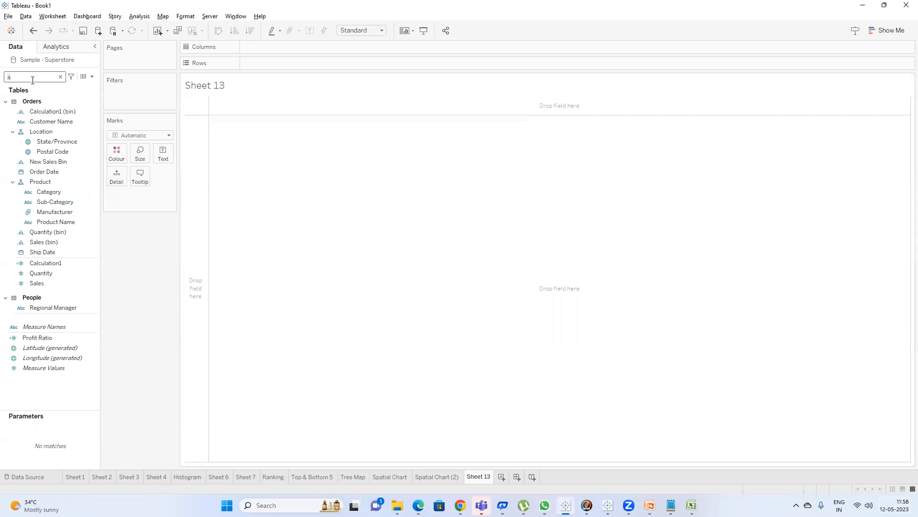
{"action": "key", "text": "BackSpace"}
{"action": "type", "text": "re"}
{"action": "left_click_drag", "start_coordinate": [46, 132], "coordinate": [283, 62]}
Search for Sales and add it as the text values for each region.
{"action": "key", "text": "BackSpace"}
{"action": "key", "text": "BackSpace"}
{"action": "type", "text": "sa"}
{"action": "left_click", "coordinate": [42, 131]}
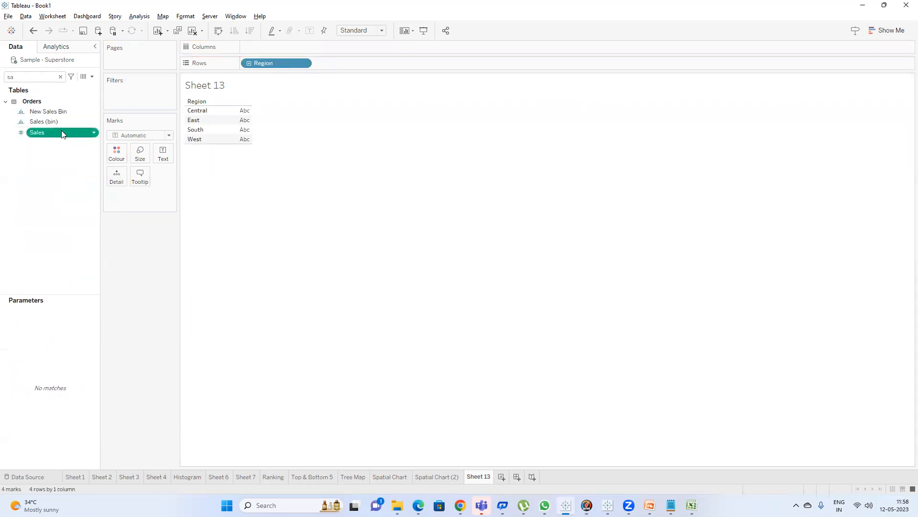
{"action": "left_click_drag", "start_coordinate": [61, 132], "coordinate": [264, 121]}
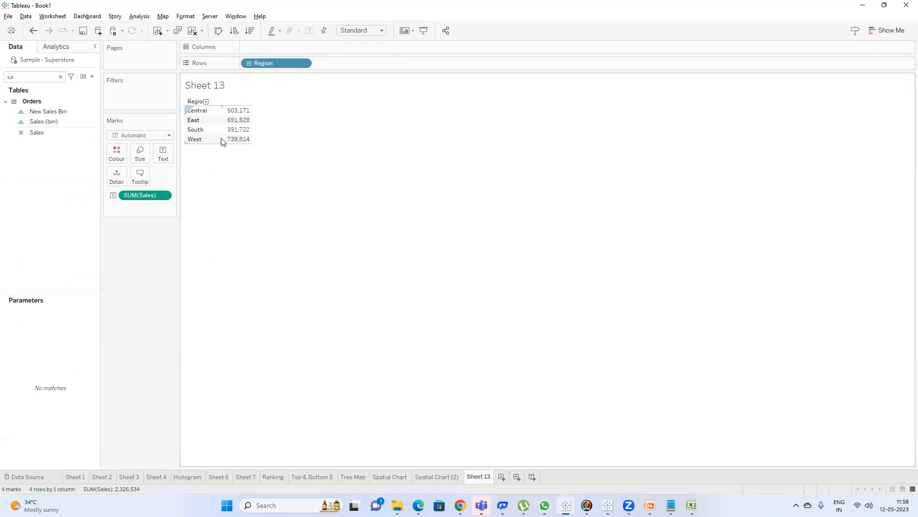
Convert the table into a pie chart with Show Me, fit it to the entire view and show mark labels.
{"action": "left_click", "coordinate": [875, 31]}
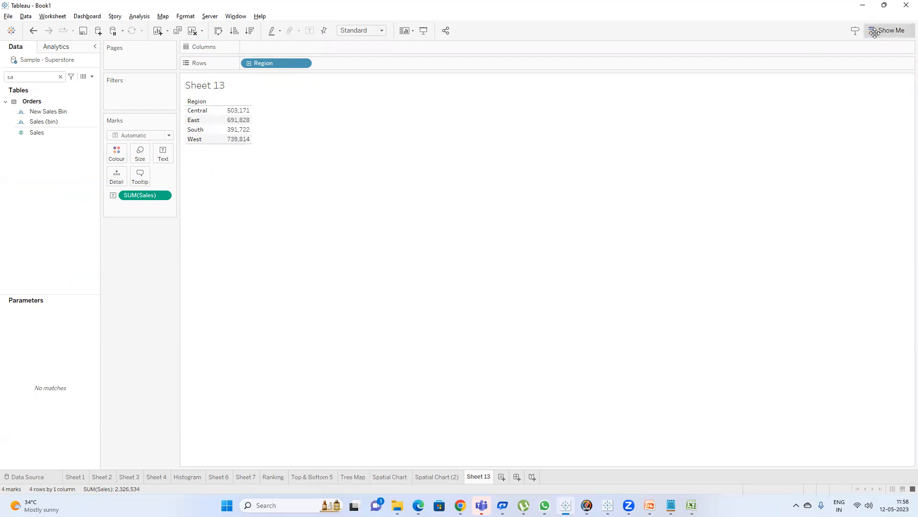
{"action": "left_click", "coordinate": [899, 80]}
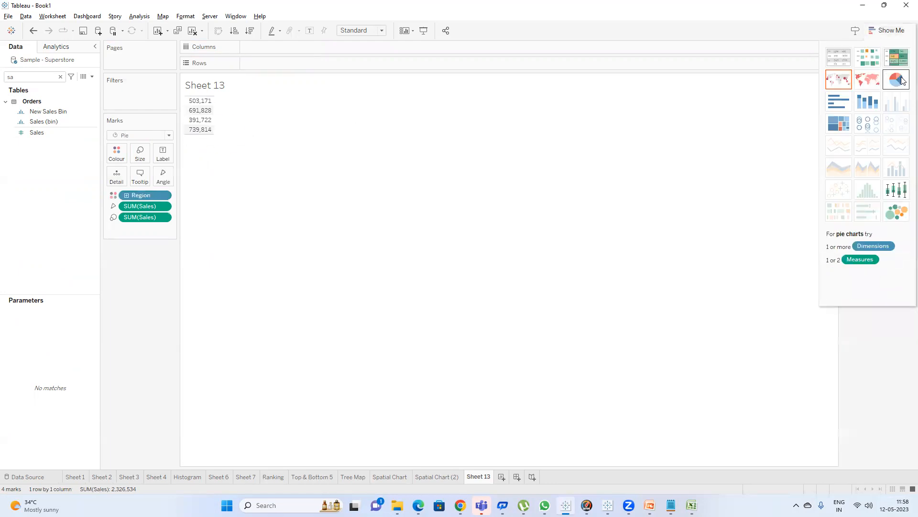
{"action": "left_click", "coordinate": [889, 30]}
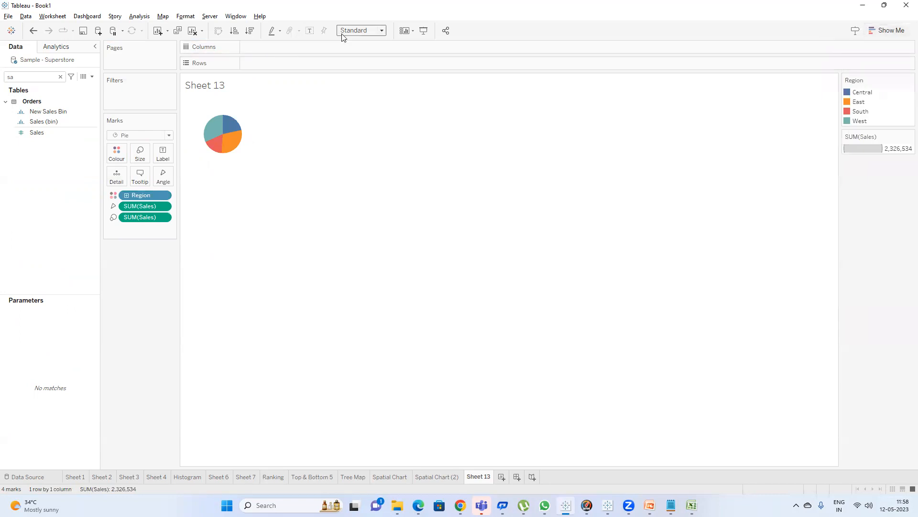
{"action": "left_click", "coordinate": [368, 63]}
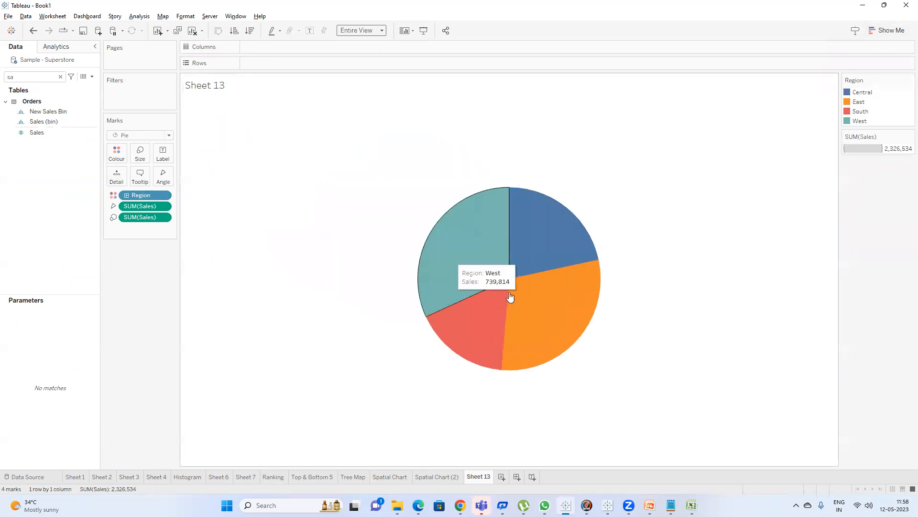
{"action": "left_click", "coordinate": [311, 31]}
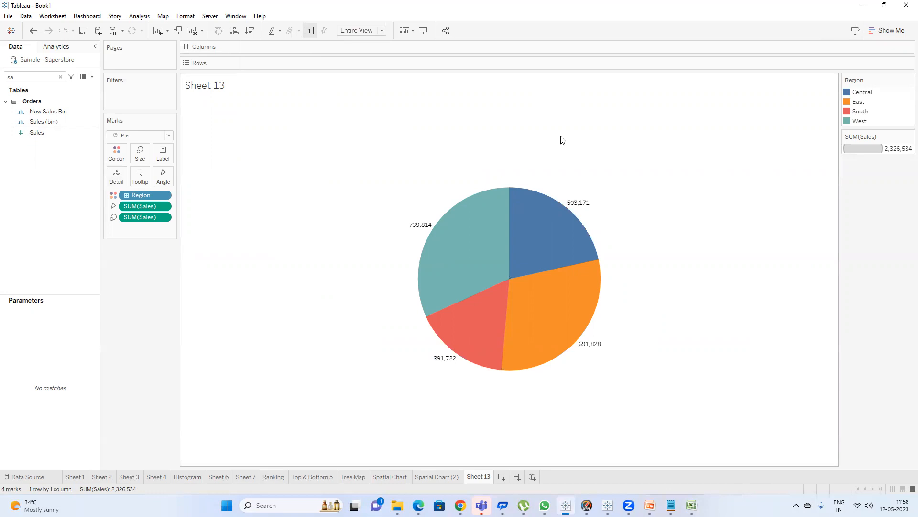
Apply a Percent of Total quick table calculation to the size SUM(Sales) and use it as the slice labels.
{"action": "right_click", "coordinate": [142, 217]}
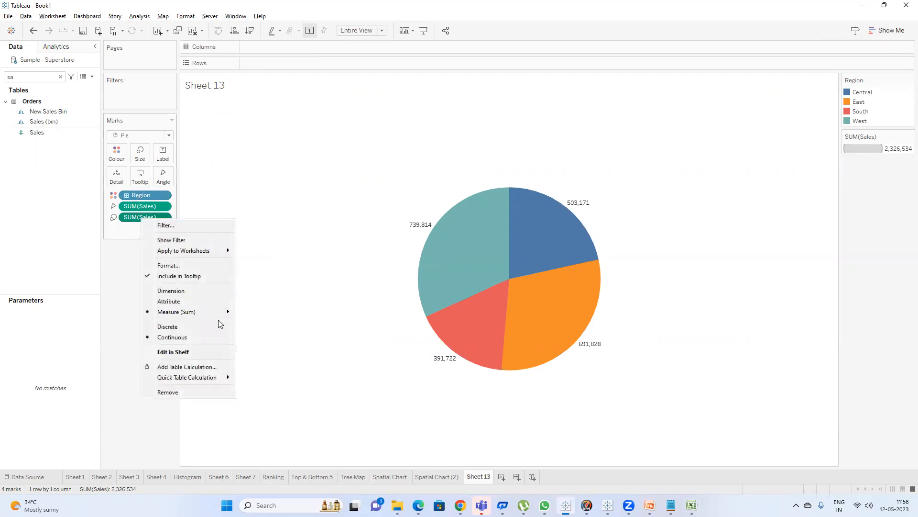
{"action": "mouse_move", "coordinate": [222, 377]}
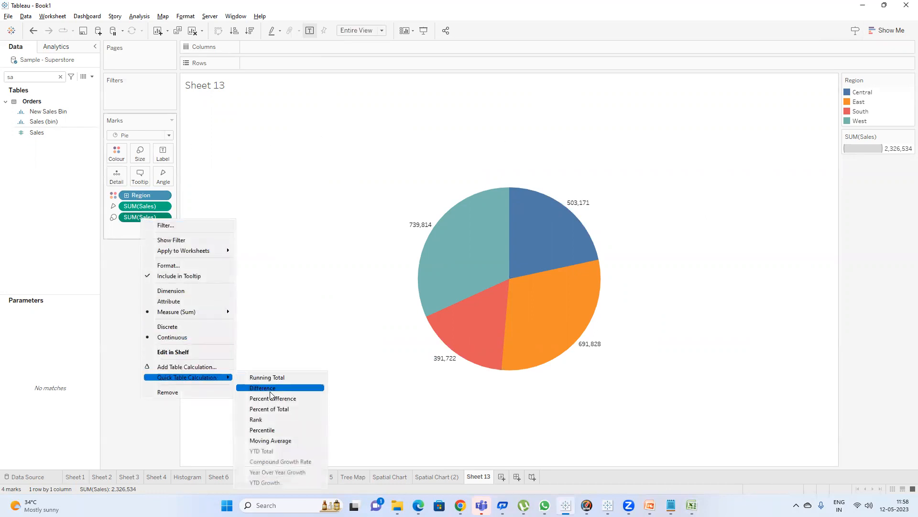
{"action": "left_click", "coordinate": [273, 409]}
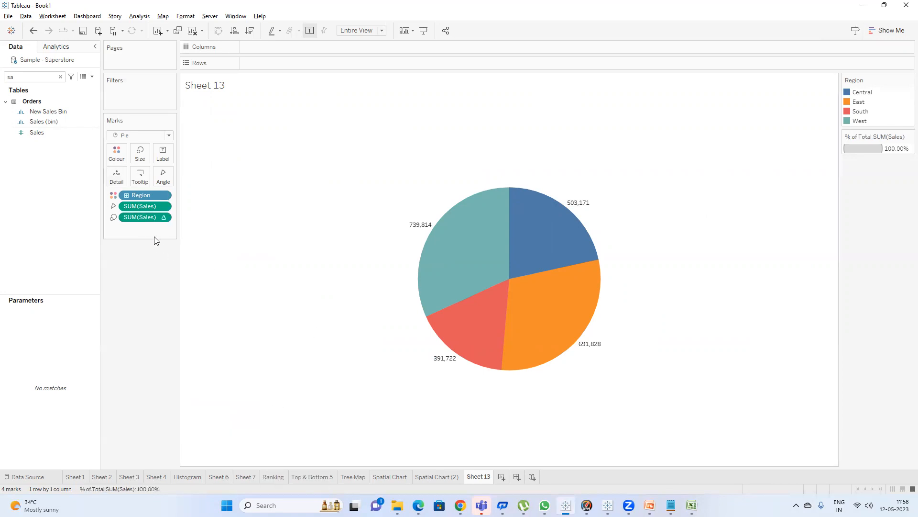
{"action": "left_click_drag", "start_coordinate": [141, 216], "coordinate": [166, 159]}
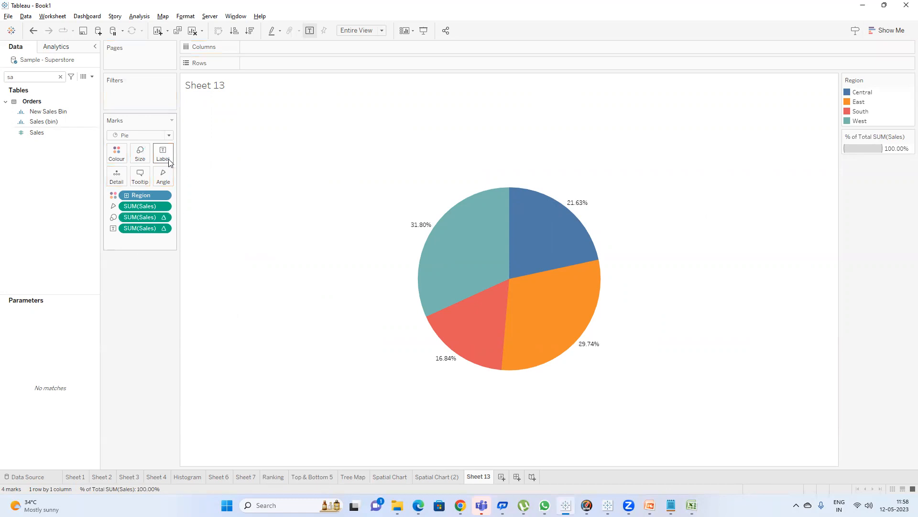
Examine the pie slices' tooltips and the Show Me chart options.
{"action": "mouse_move", "coordinate": [459, 244]}
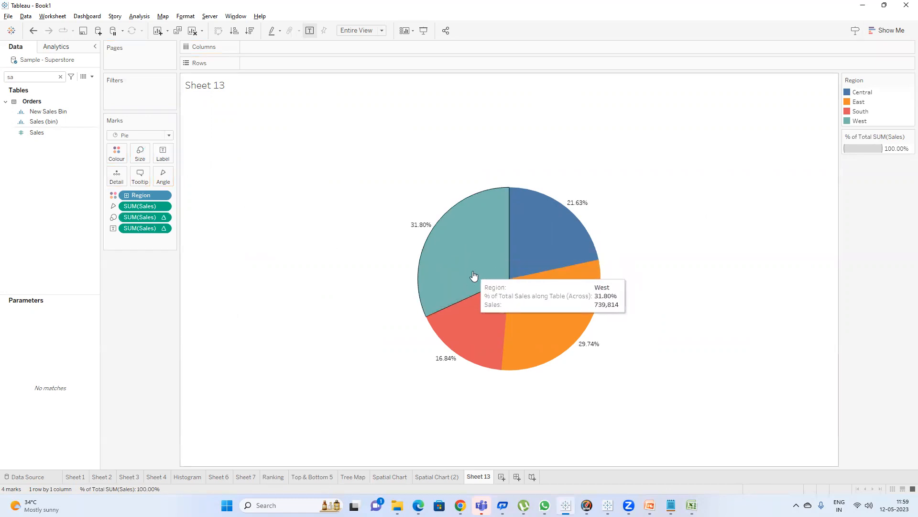
{"action": "mouse_move", "coordinate": [514, 253]}
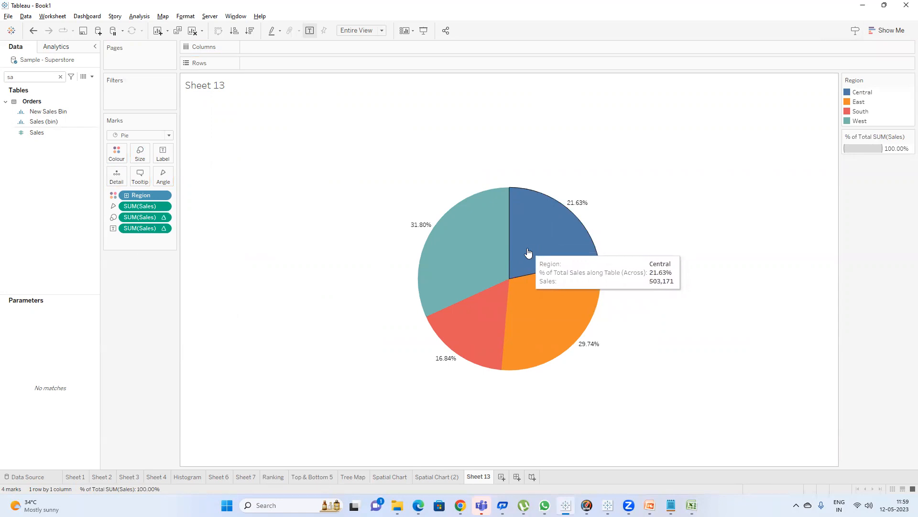
{"action": "mouse_move", "coordinate": [486, 204]}
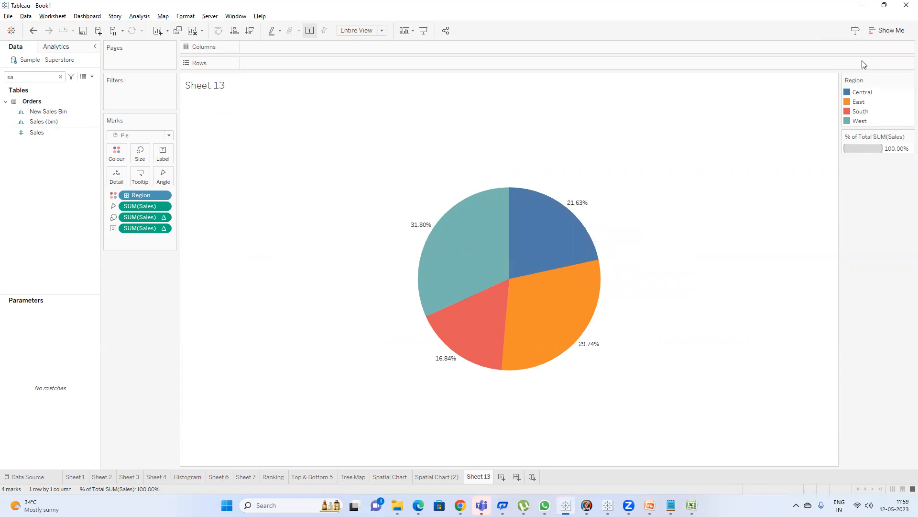
{"action": "left_click", "coordinate": [876, 30]}
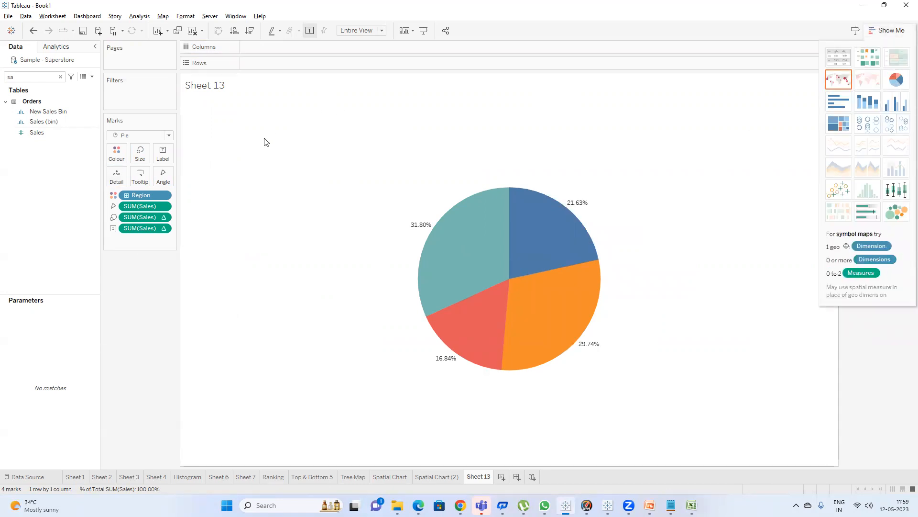
{"action": "left_click", "coordinate": [876, 30]}
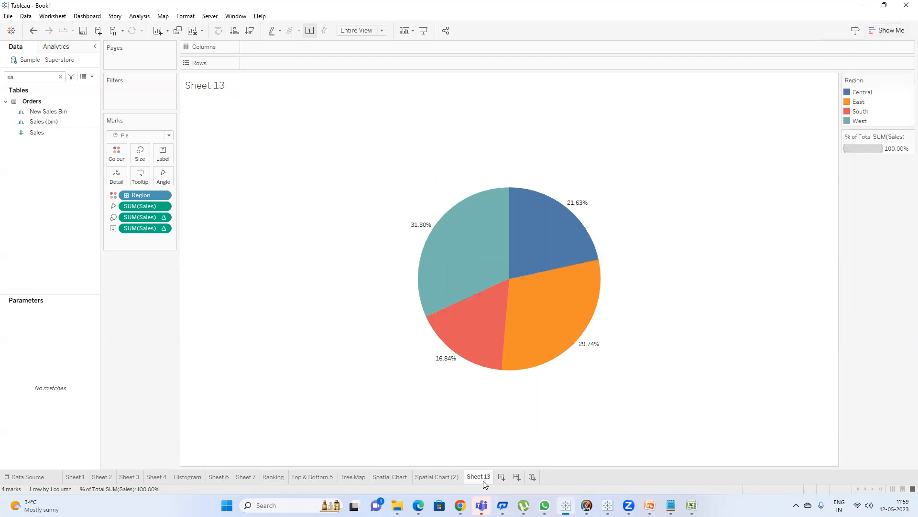
Rename the sheet as Pie Chart.
{"action": "type", "text": "Pie Chart"}
{"action": "key", "text": "Return"}
Duplicate the Pie Chart sheet and rename the copy Donut chart.
{"action": "right_click", "coordinate": [483, 478]}
{"action": "left_click", "coordinate": [507, 387]}
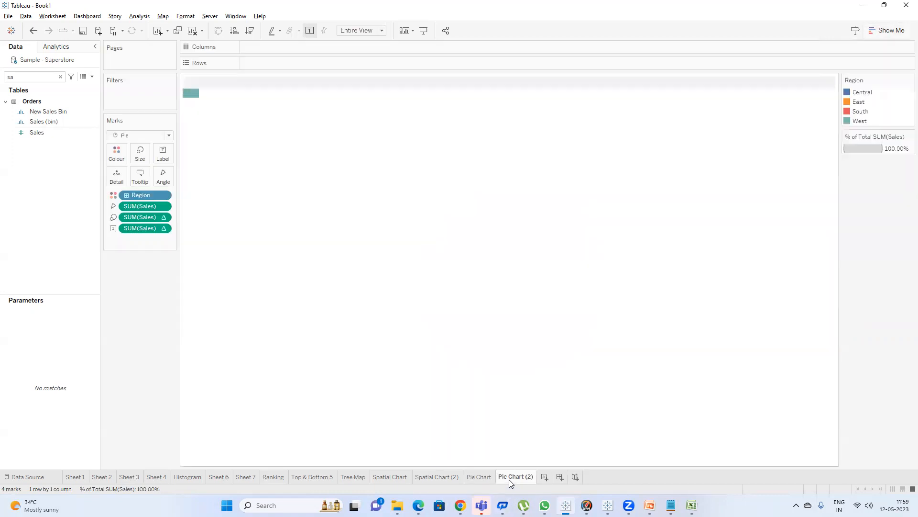
{"action": "double_click", "coordinate": [509, 477]}
{"action": "type", "text": "Do"}
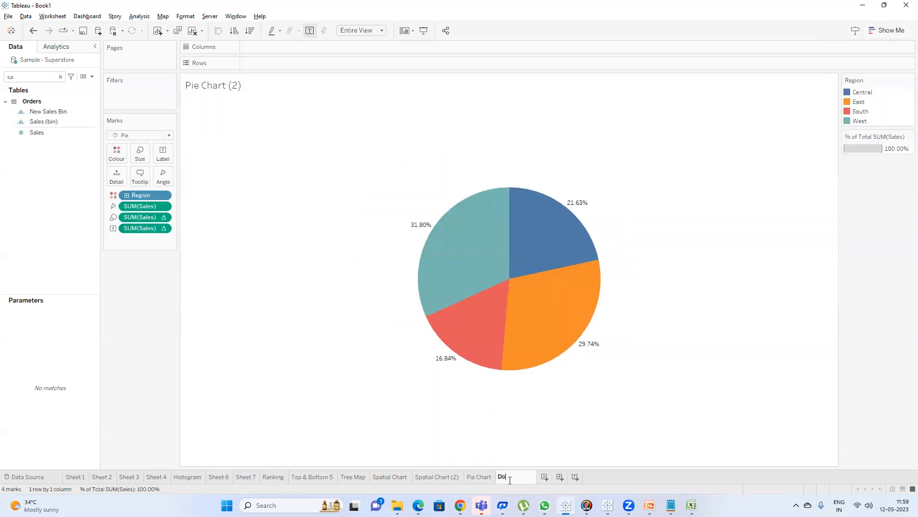
{"action": "type", "text": "nut chart"}
{"action": "key", "text": "Return"}
Add two SUM(0) calculated fields to Rows.
{"action": "double_click", "coordinate": [258, 64]}
{"action": "type", "text": "SUM()"}
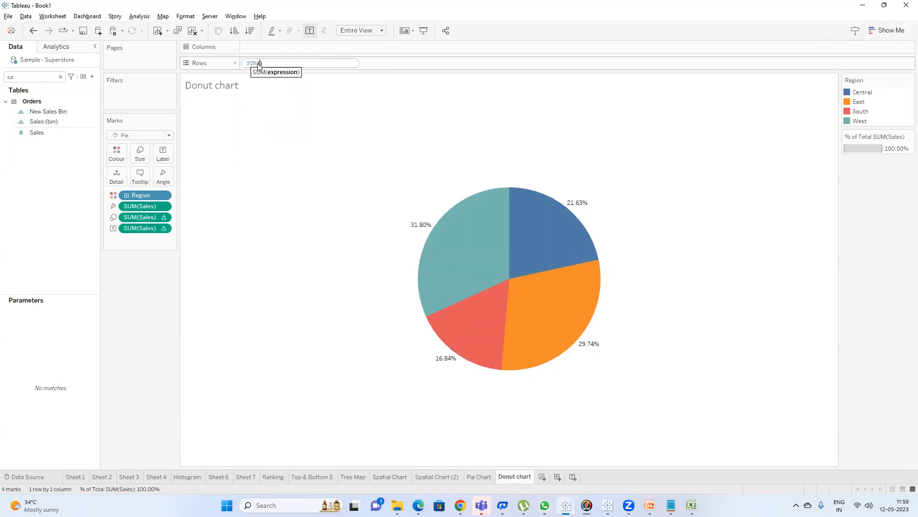
{"action": "type", "text": "0"}
{"action": "key", "text": "Return"}
{"action": "double_click", "coordinate": [364, 64]}
{"action": "type", "text": "SUM()"}
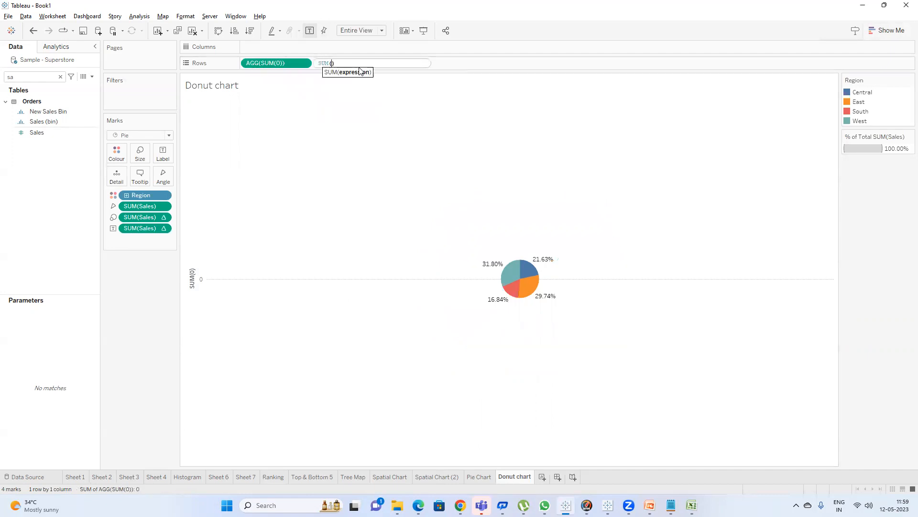
{"action": "type", "text": "0"}
{"action": "key", "text": "Return"}
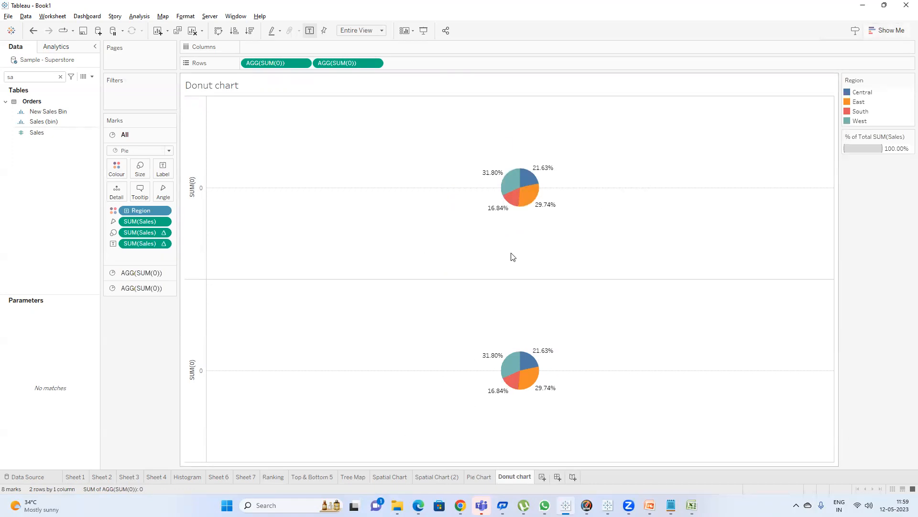
Remove the Region and Sales fields from the second AGG(SUM(0)) marks card.
{"action": "left_click", "coordinate": [143, 289]}
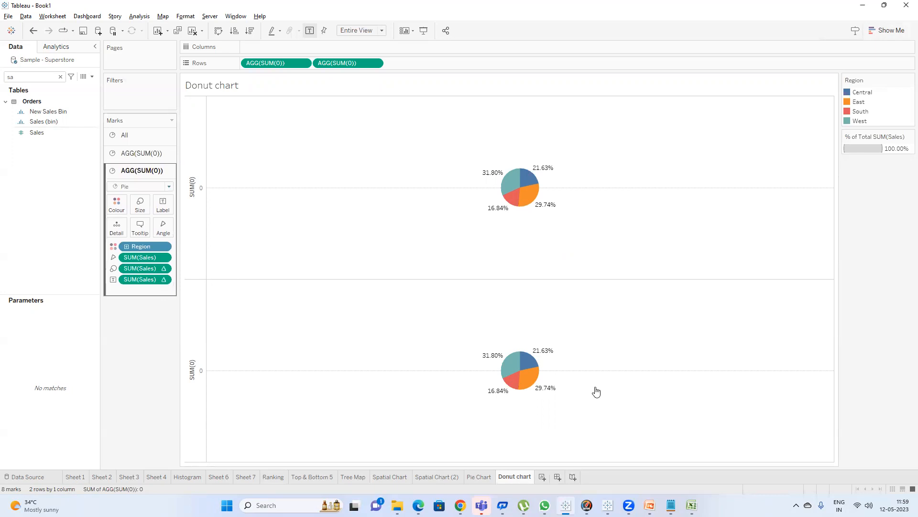
{"action": "mouse_move", "coordinate": [531, 378]}
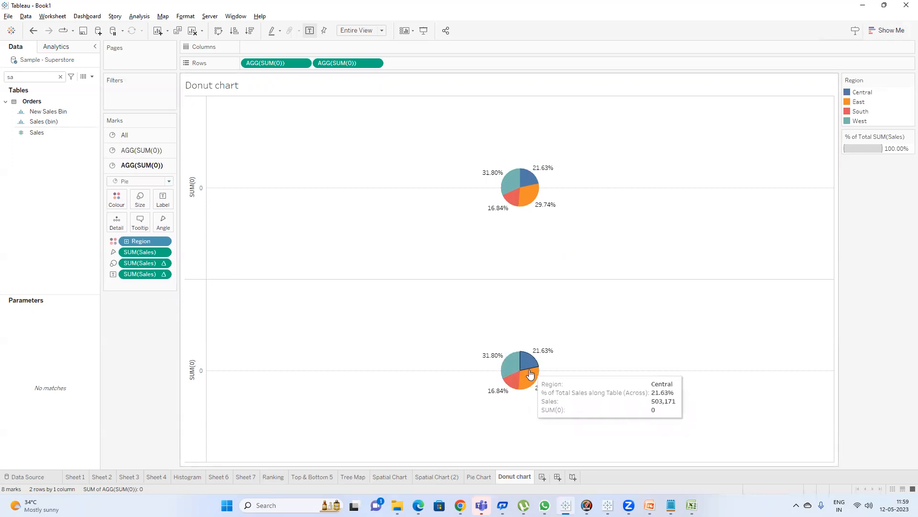
{"action": "mouse_move", "coordinate": [528, 184]}
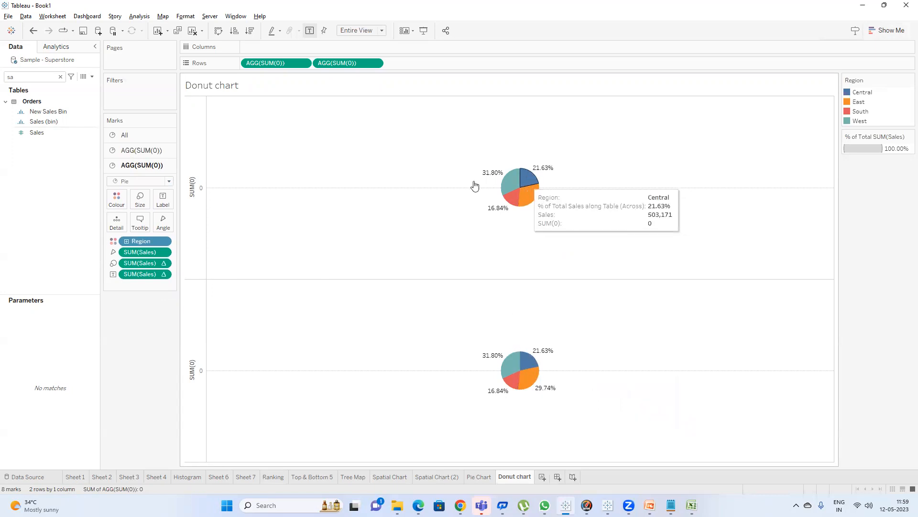
{"action": "left_click_drag", "start_coordinate": [139, 273], "coordinate": [144, 332]}
{"action": "left_click_drag", "start_coordinate": [134, 259], "coordinate": [139, 336]}
{"action": "left_click_drag", "start_coordinate": [141, 241], "coordinate": [221, 287]}
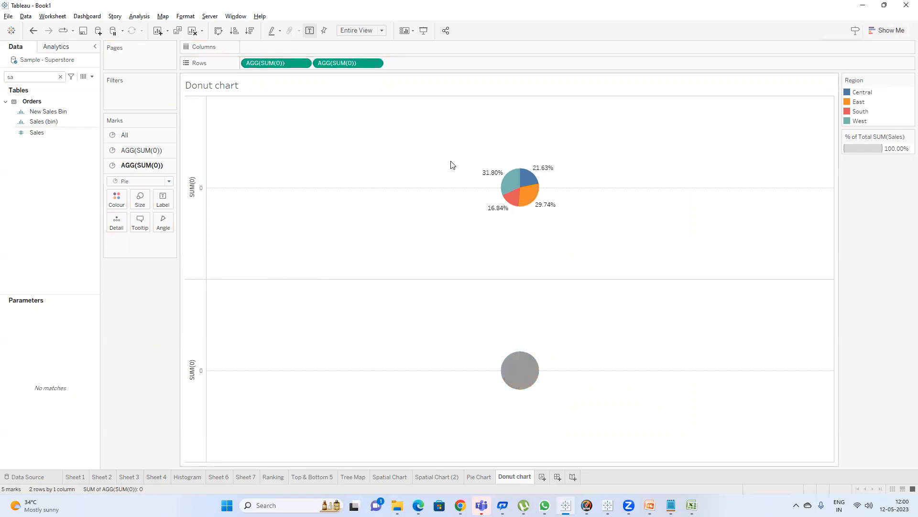
Set the second marks card's circle colour to white.
{"action": "left_click", "coordinate": [141, 150]}
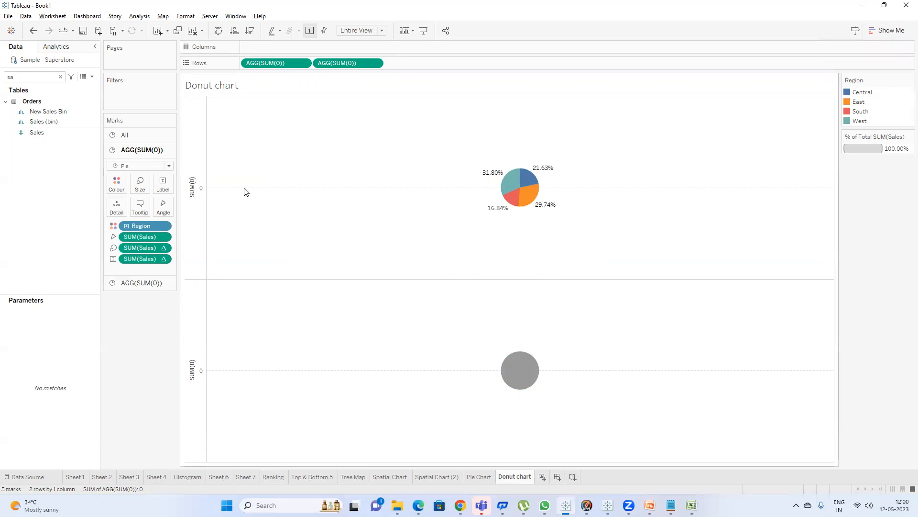
{"action": "left_click", "coordinate": [130, 282]}
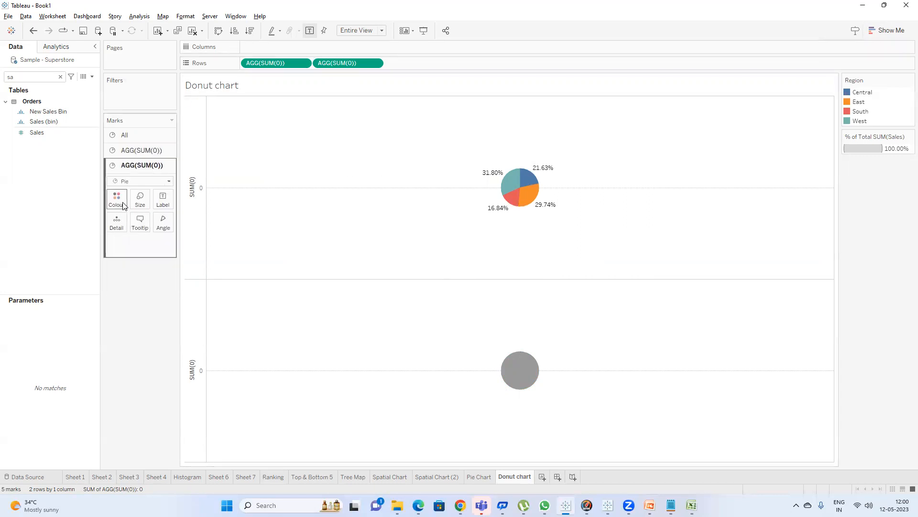
{"action": "left_click", "coordinate": [124, 206]}
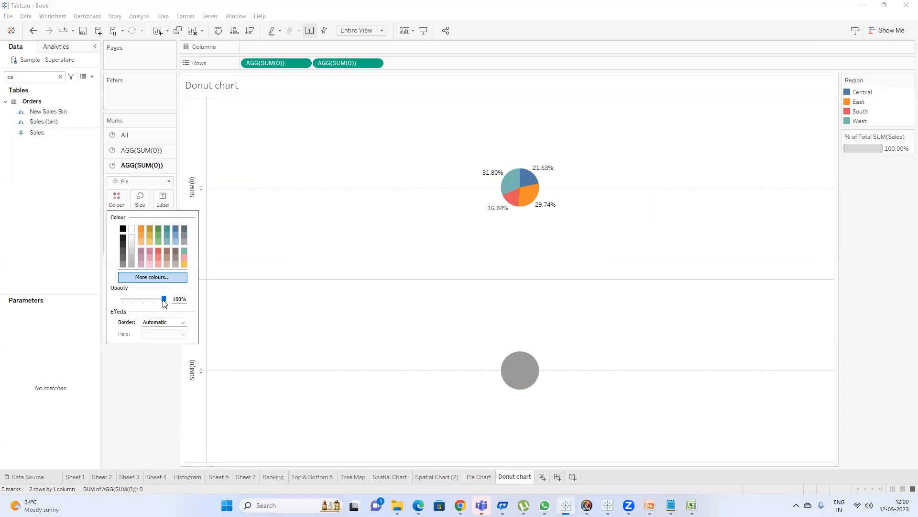
{"action": "left_click", "coordinate": [257, 231]}
Make the second SUM(0) row a dual axis with the first.
{"action": "right_click", "coordinate": [346, 64]}
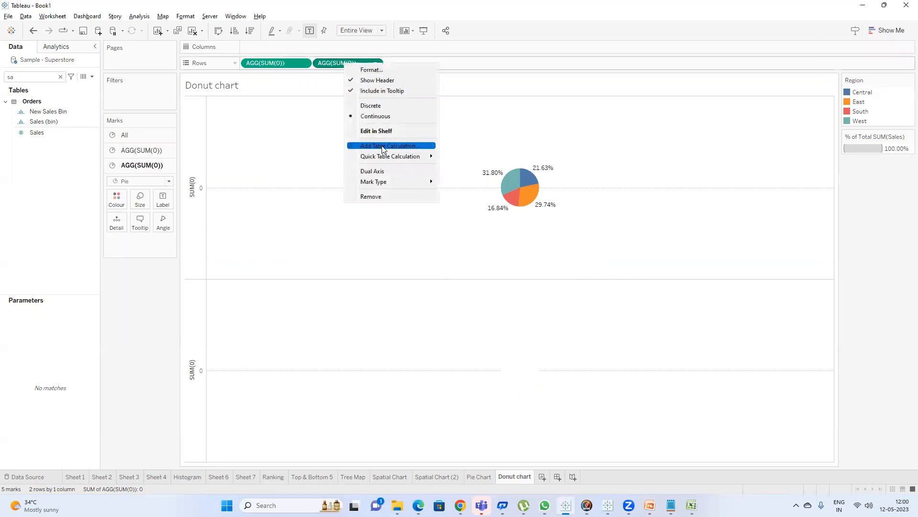
{"action": "left_click", "coordinate": [382, 171]}
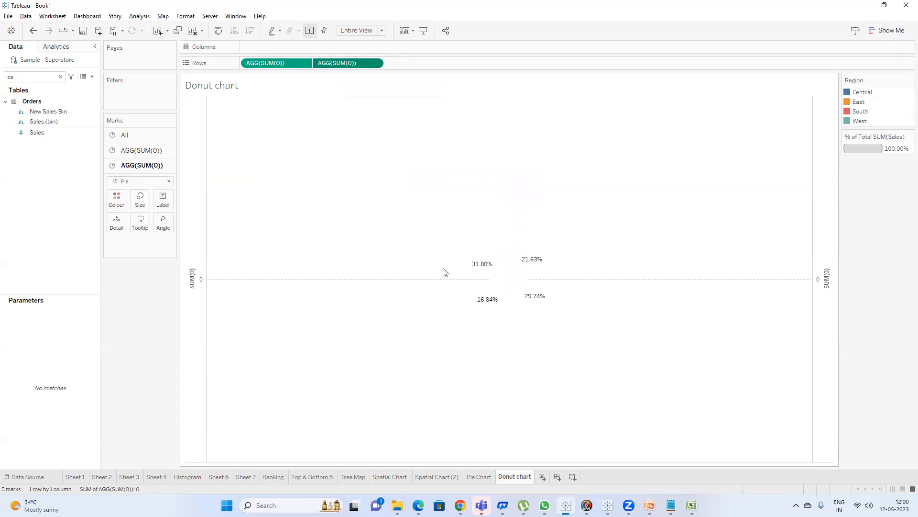
Enlarge the pie on the first AGG(SUM(0)) marks card with the size slider.
{"action": "left_click", "coordinate": [141, 150]}
{"action": "left_click", "coordinate": [145, 190]}
{"action": "left_click", "coordinate": [186, 209]}
{"action": "left_click", "coordinate": [206, 209]}
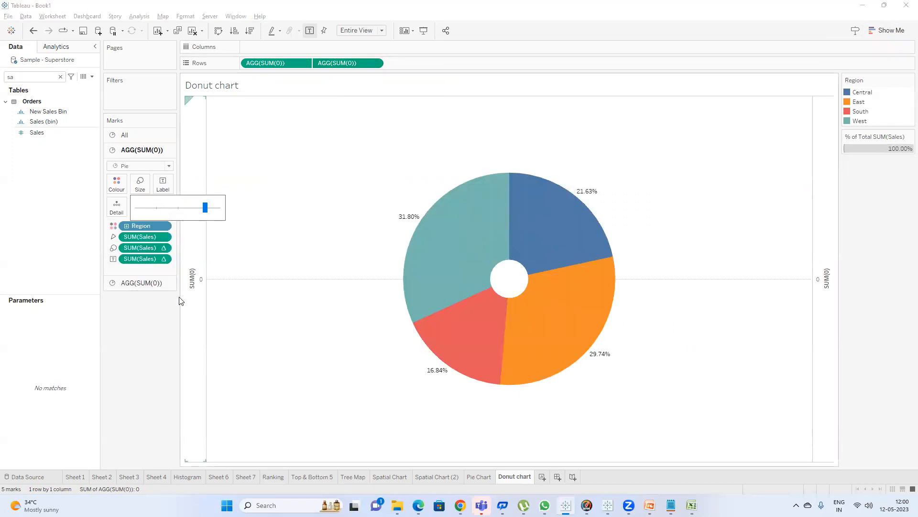
Enlarge the white circle on the second marks card to form the donut hole.
{"action": "left_click", "coordinate": [141, 283]}
{"action": "left_click", "coordinate": [140, 199]}
{"action": "left_click", "coordinate": [170, 223]}
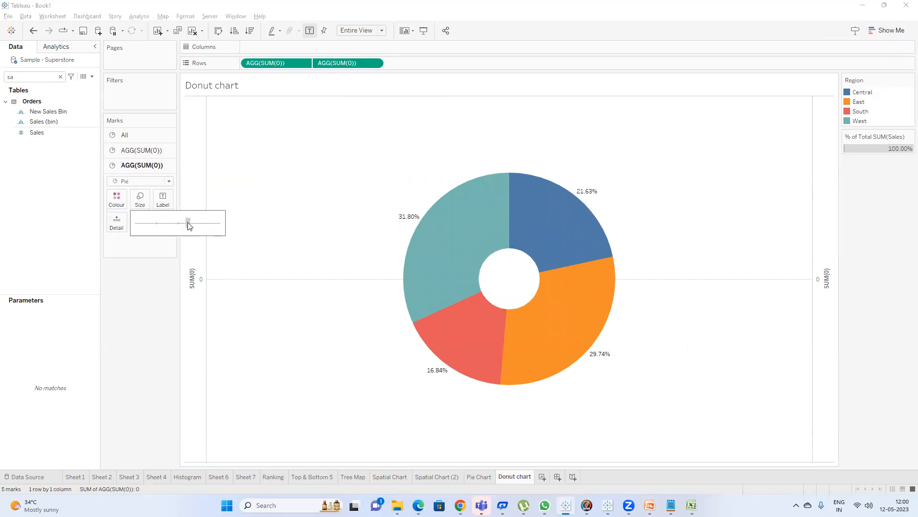
{"action": "left_click", "coordinate": [188, 224]}
{"action": "left_click", "coordinate": [200, 230]}
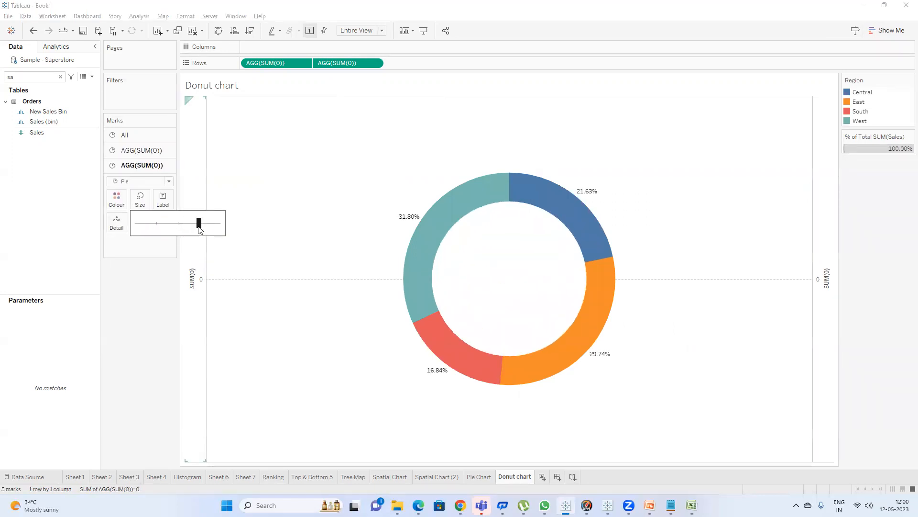
Switch between the Pie Chart and Donut chart sheets to compare the two charts.
{"action": "left_click", "coordinate": [316, 382]}
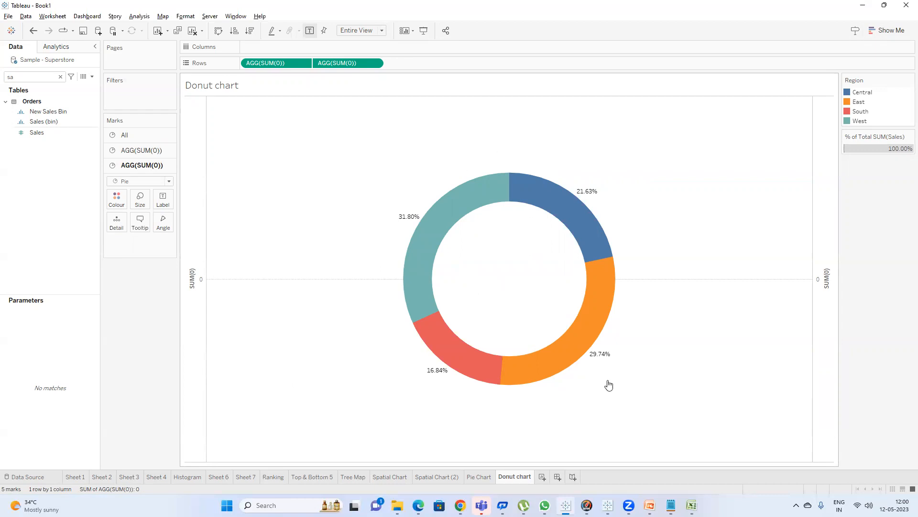
{"action": "left_click", "coordinate": [482, 475]}
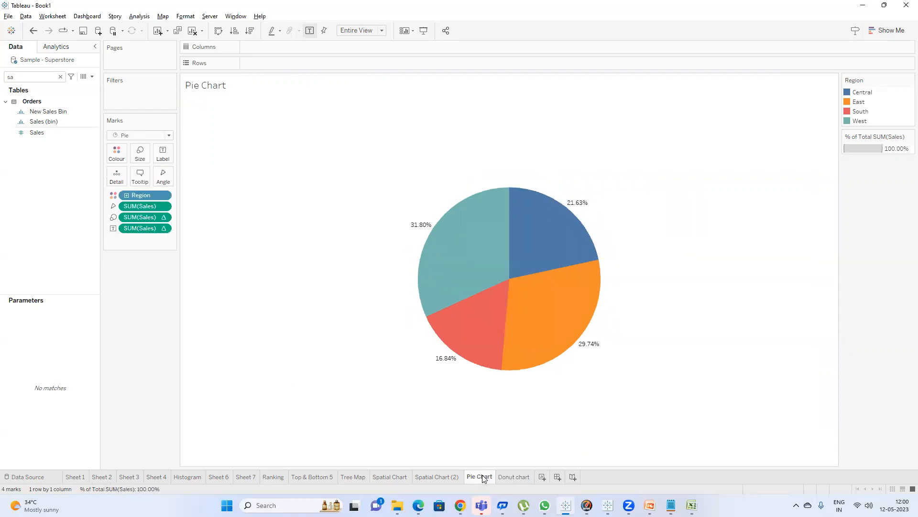
{"action": "left_click", "coordinate": [526, 477]}
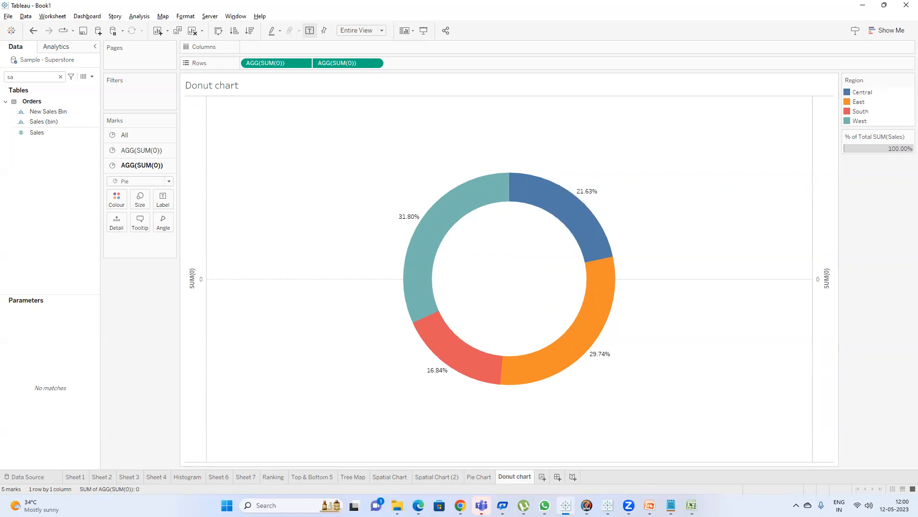
{"action": "mouse_move", "coordinate": [460, 505]}
{"action": "left_click", "coordinate": [412, 438]}
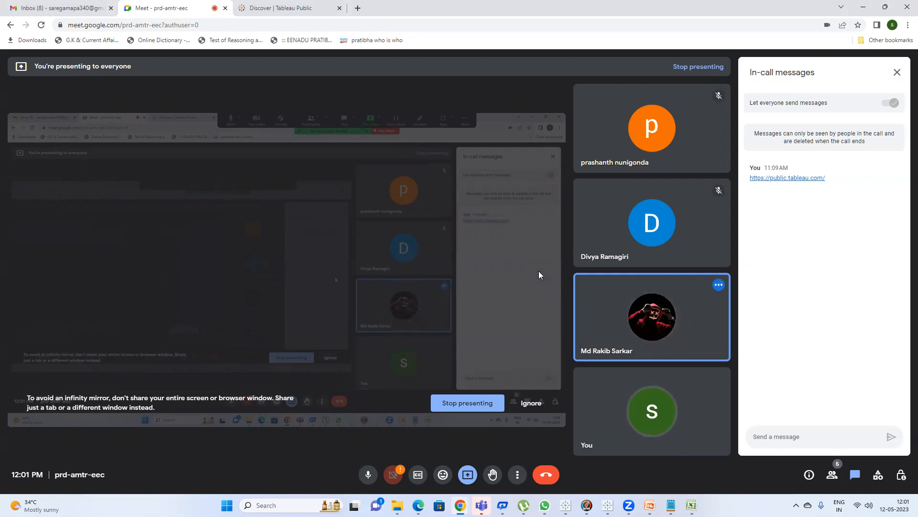
{"action": "key", "text": "alt+Tab"}
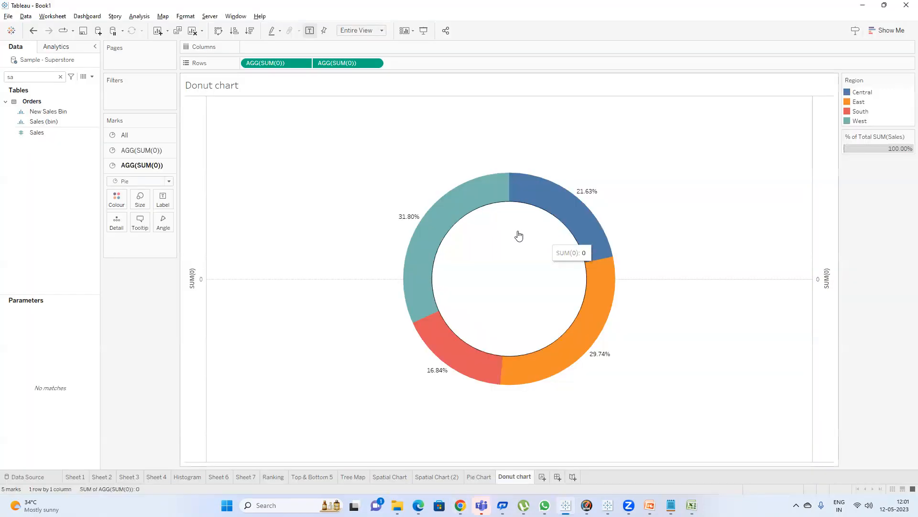
{"action": "left_click", "coordinate": [473, 477]}
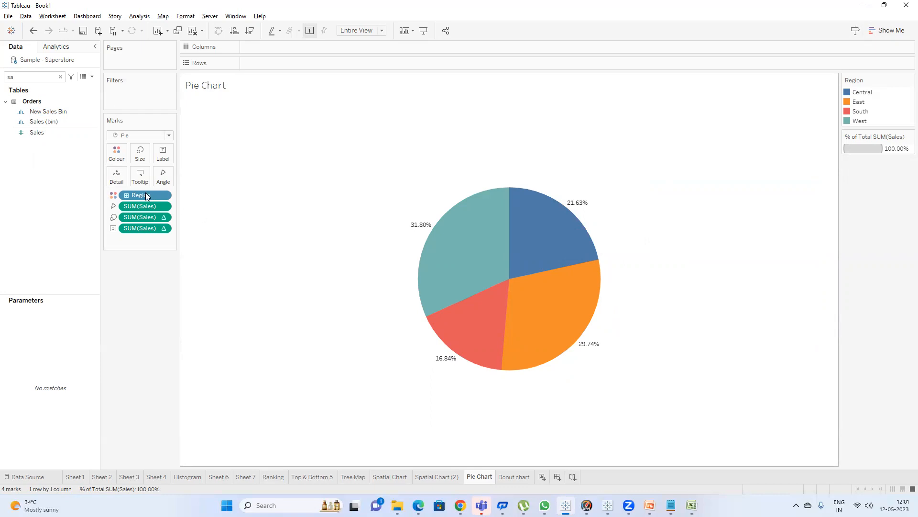
{"action": "left_click", "coordinate": [518, 474]}
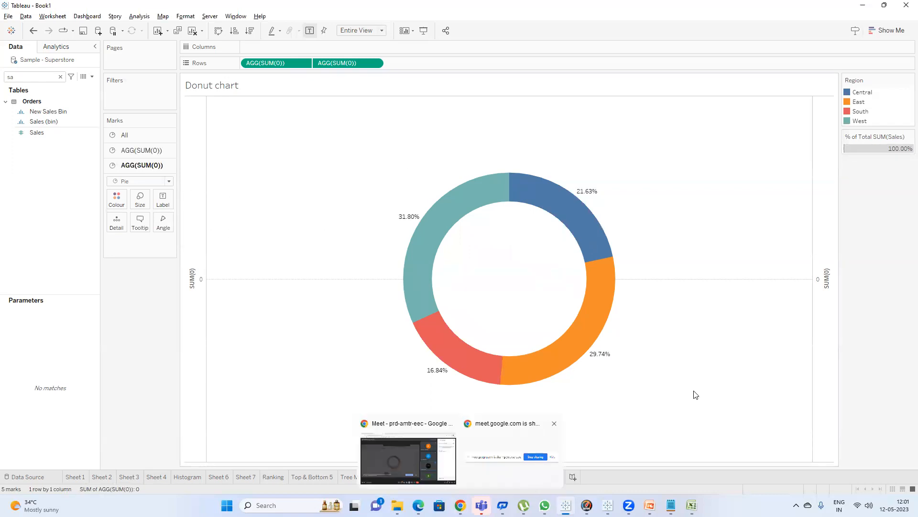
Duplicate the Donut chart sheet.
{"action": "right_click", "coordinate": [527, 476]}
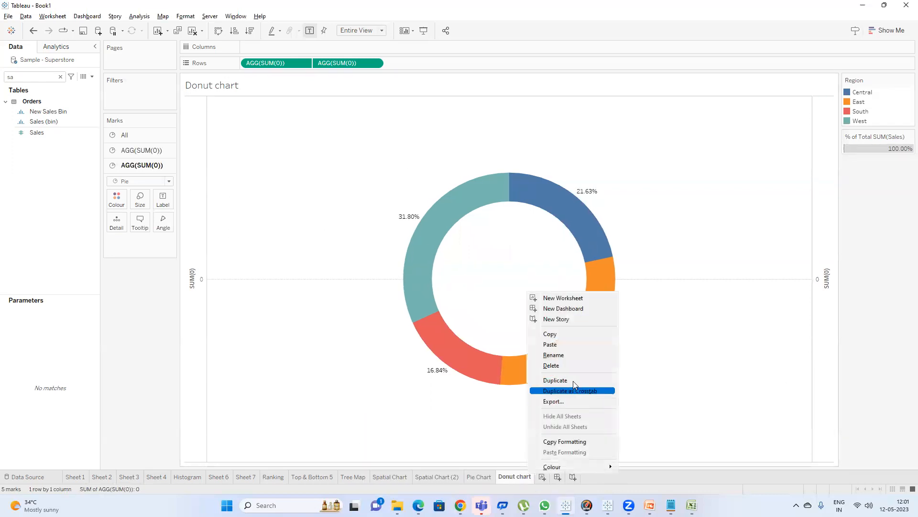
{"action": "left_click", "coordinate": [238, 310]}
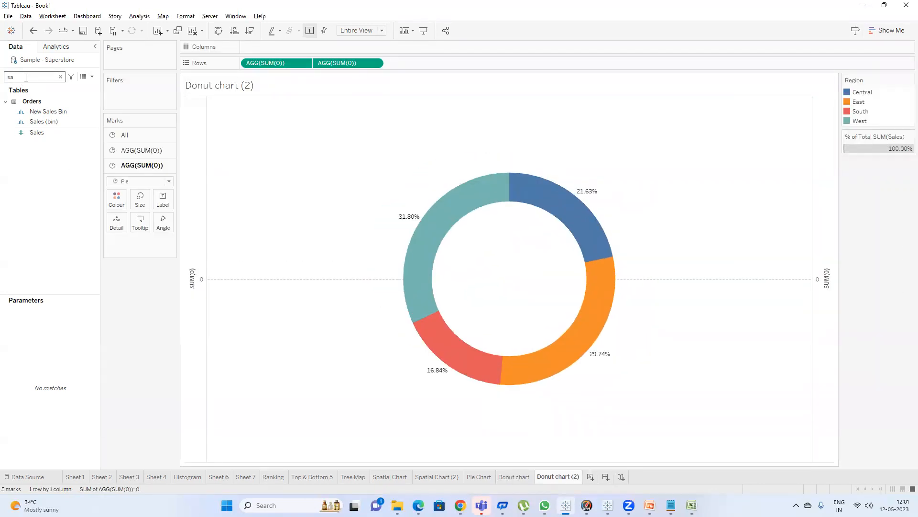
Search the fields for pro and add Profit to the Pie Chart sheet's labels.
{"action": "key", "text": "BackSpace"}
{"action": "key", "text": "BackSpace"}
{"action": "type", "text": "pro"}
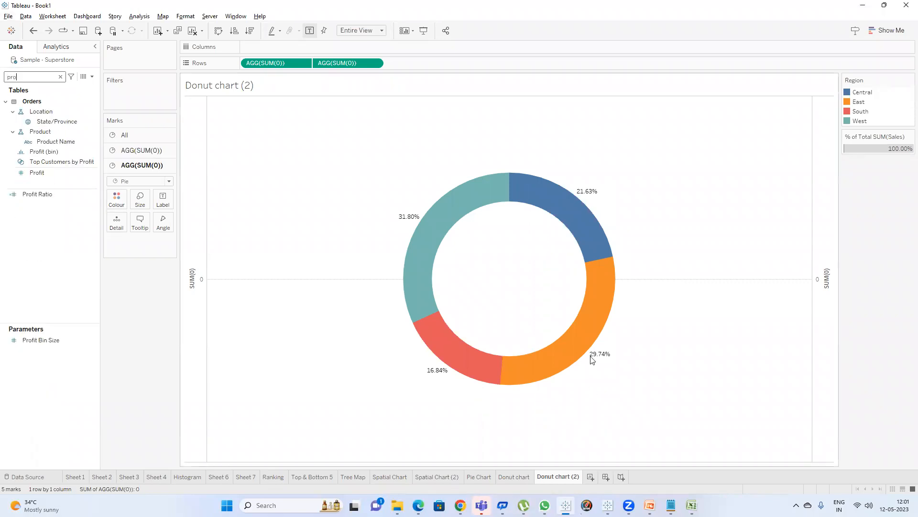
{"action": "left_click", "coordinate": [488, 476]}
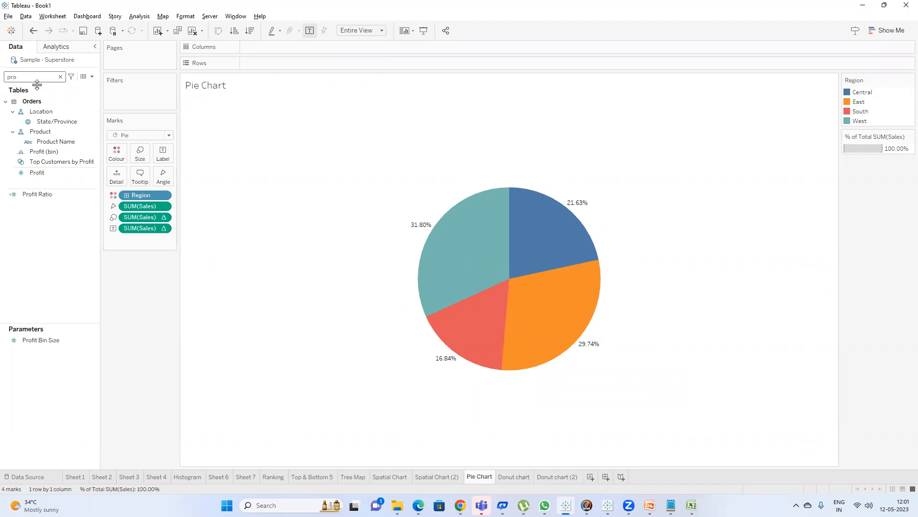
{"action": "left_click_drag", "start_coordinate": [46, 173], "coordinate": [162, 154]}
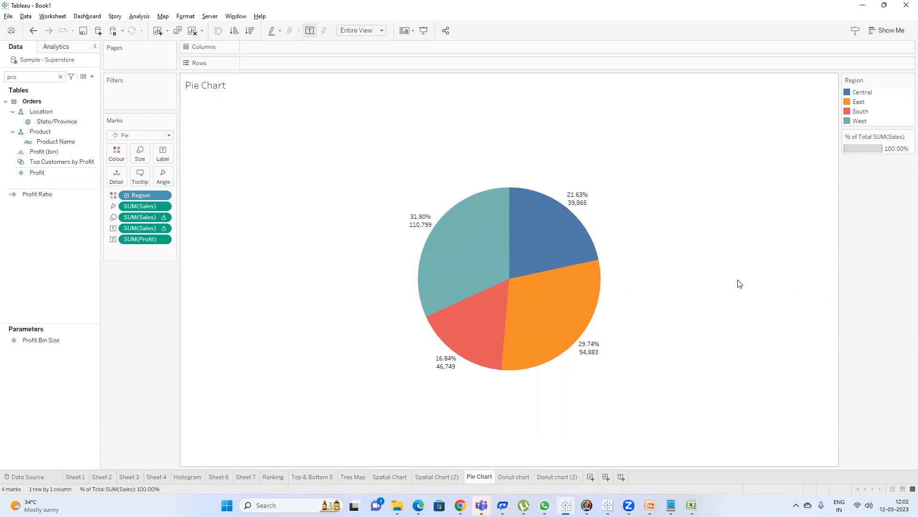
Turn the Profit label into a Percent of Total quick table calculation, then remove it from the marks card.
{"action": "right_click", "coordinate": [150, 239]}
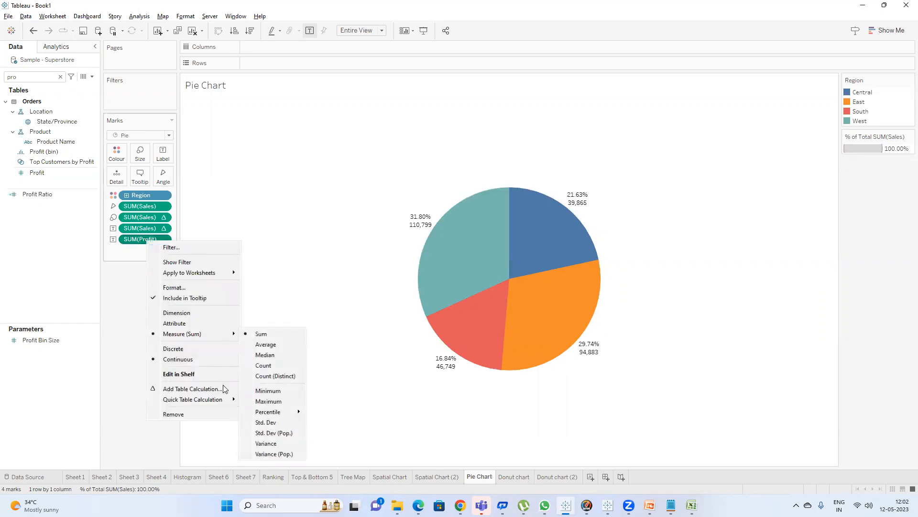
{"action": "mouse_move", "coordinate": [224, 399]}
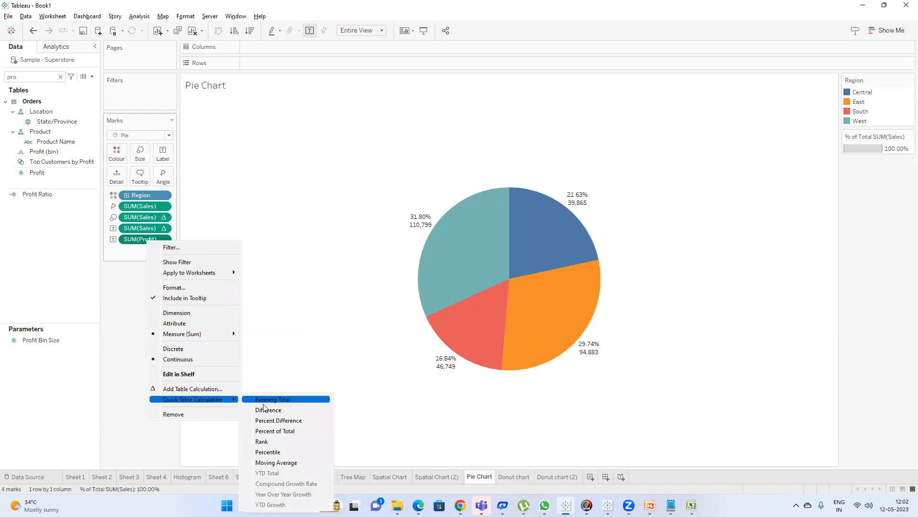
{"action": "left_click", "coordinate": [283, 431]}
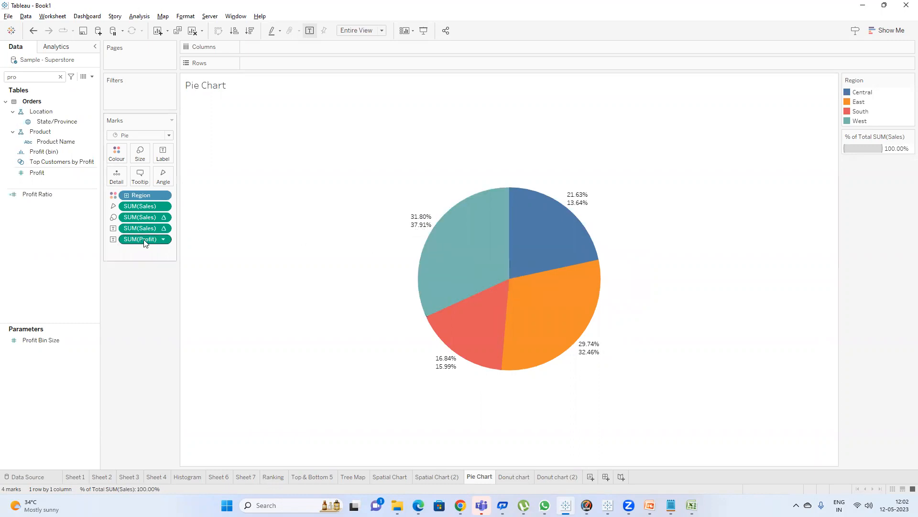
{"action": "left_click_drag", "start_coordinate": [144, 239], "coordinate": [149, 301]}
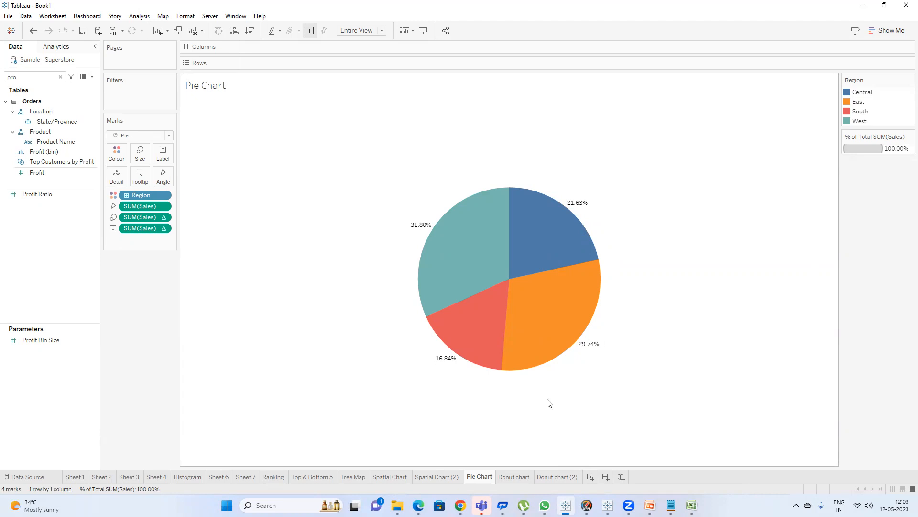
Return to the Donut chart sheet, then switch to Google Meet and leave the call.
{"action": "left_click", "coordinate": [512, 477]}
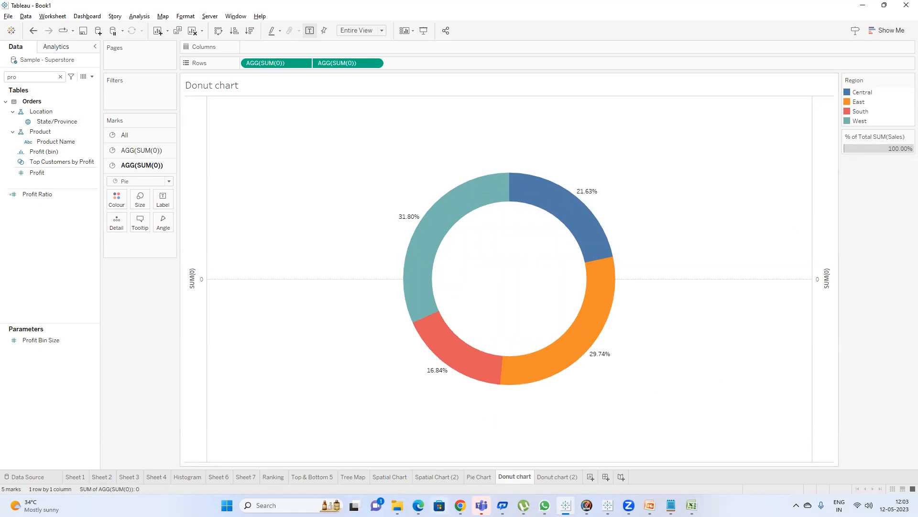
{"action": "mouse_move", "coordinate": [460, 505]}
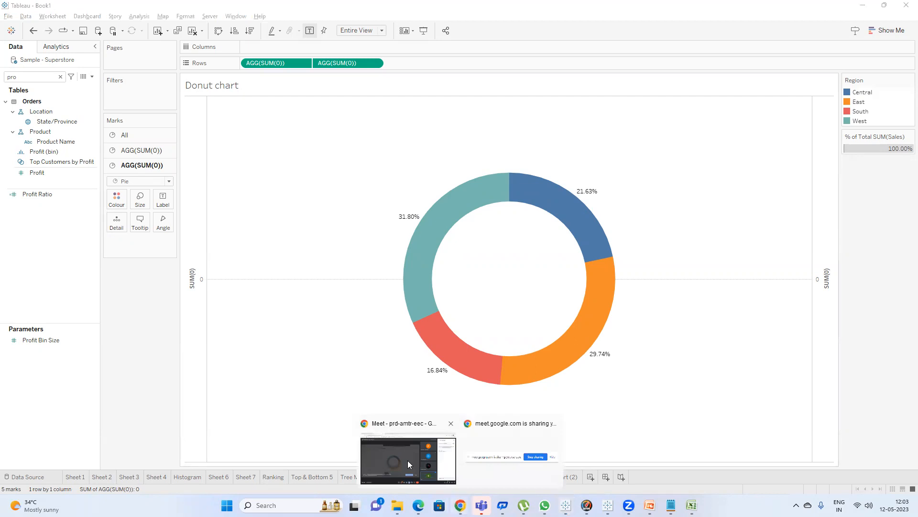
{"action": "left_click", "coordinate": [407, 460]}
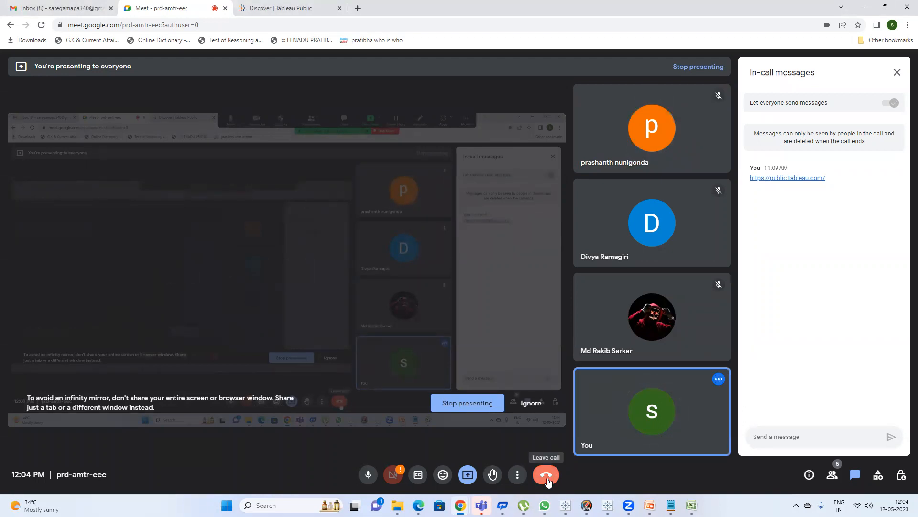
{"action": "left_click", "coordinate": [546, 475]}
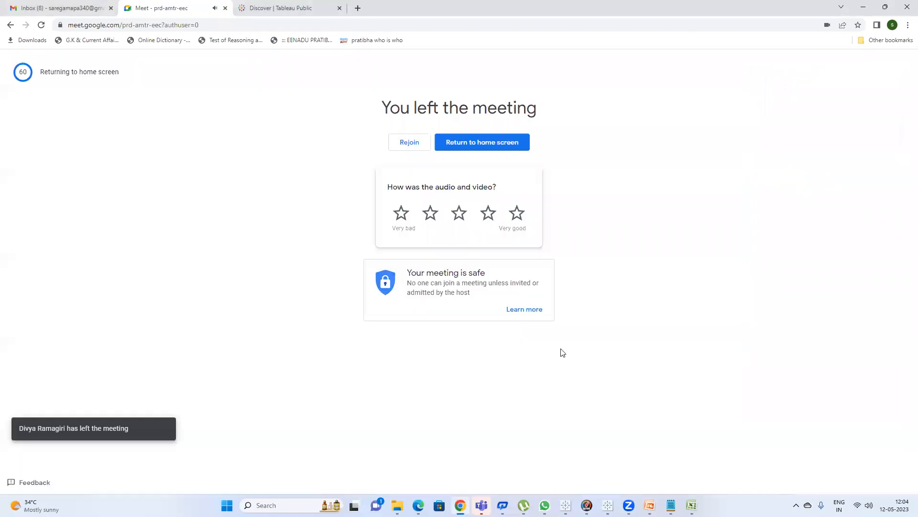